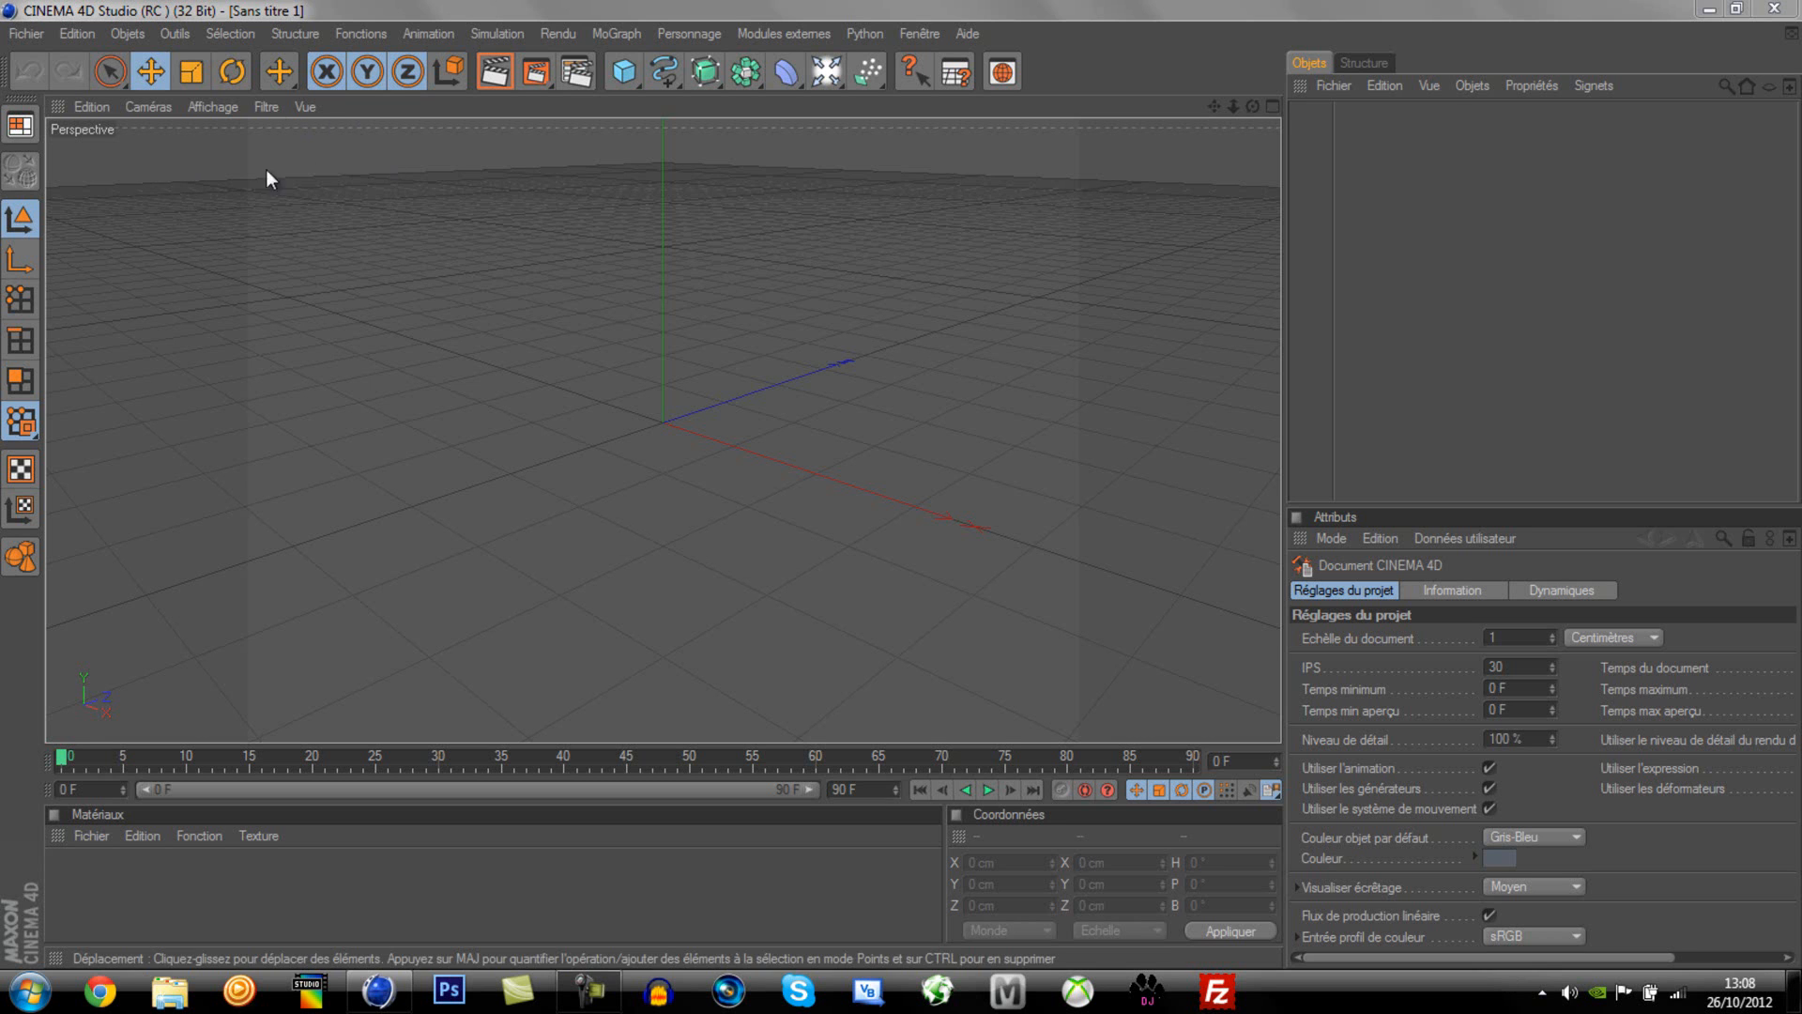
Step: Add a MoGraph text object (Mo Texte) to the scene and set its text to "DuffyDumps"
click(605, 36)
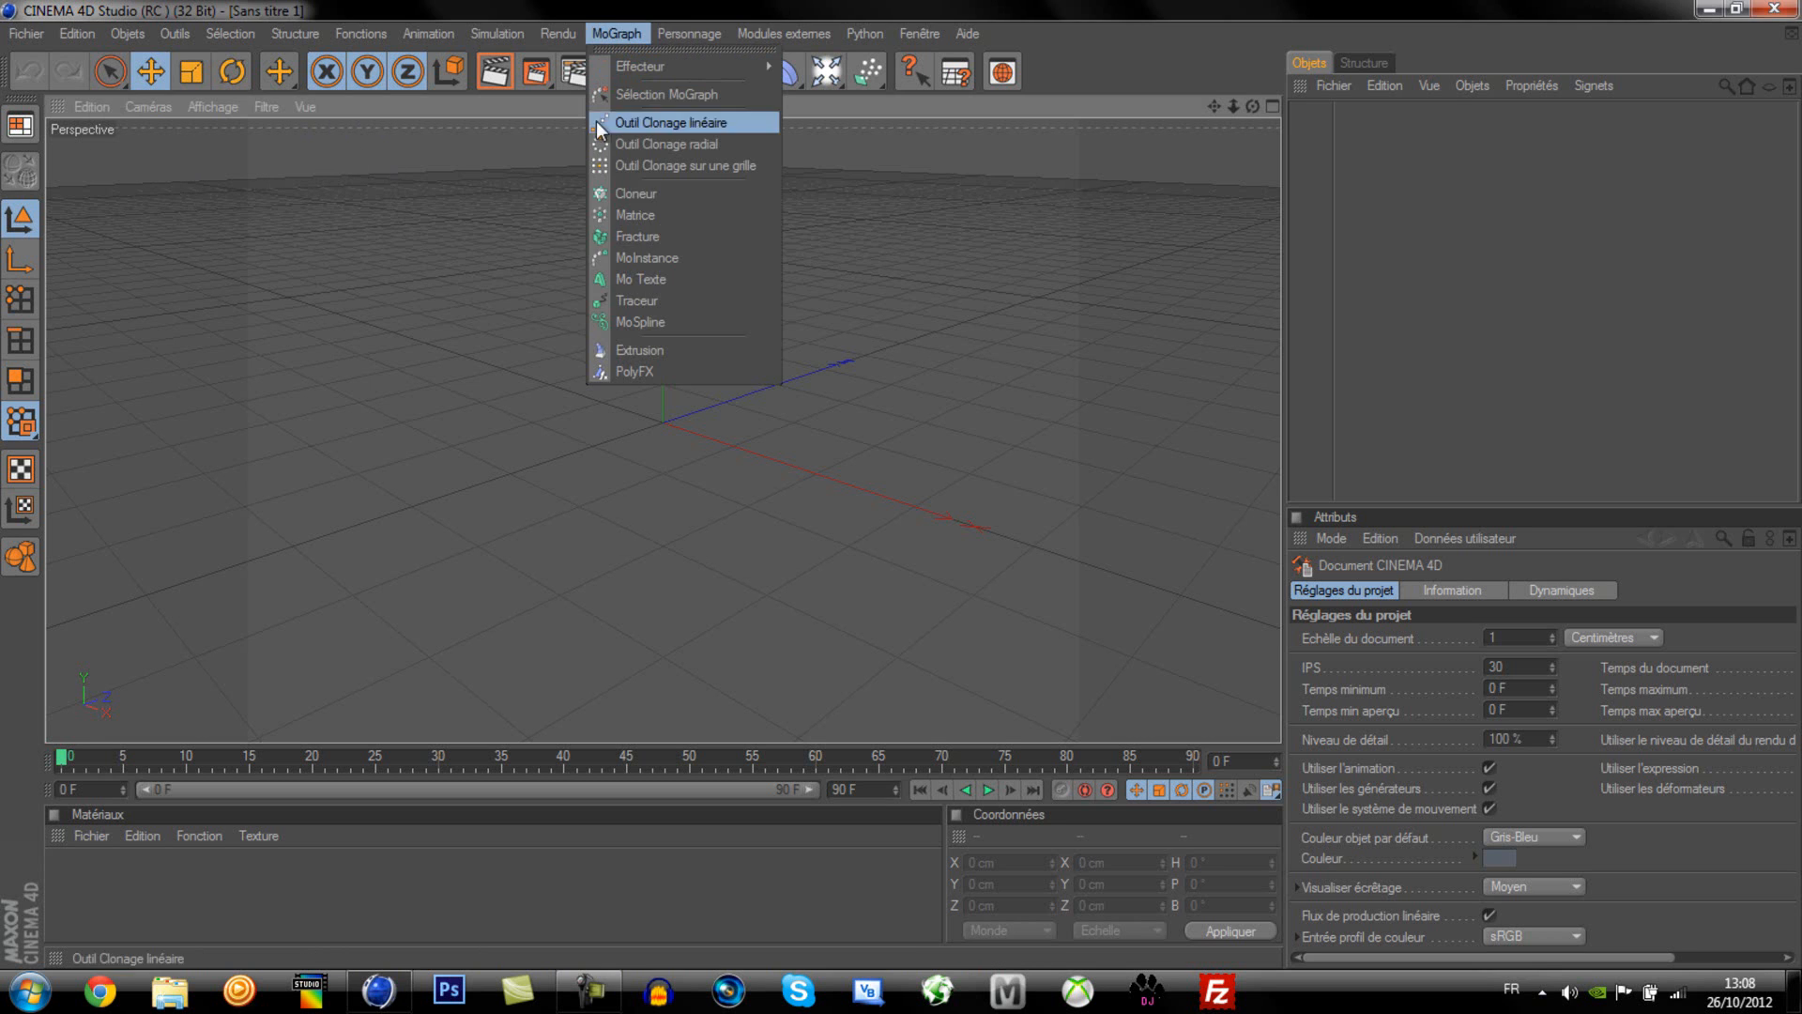
click(623, 282)
drag(1254, 109, 913, 480)
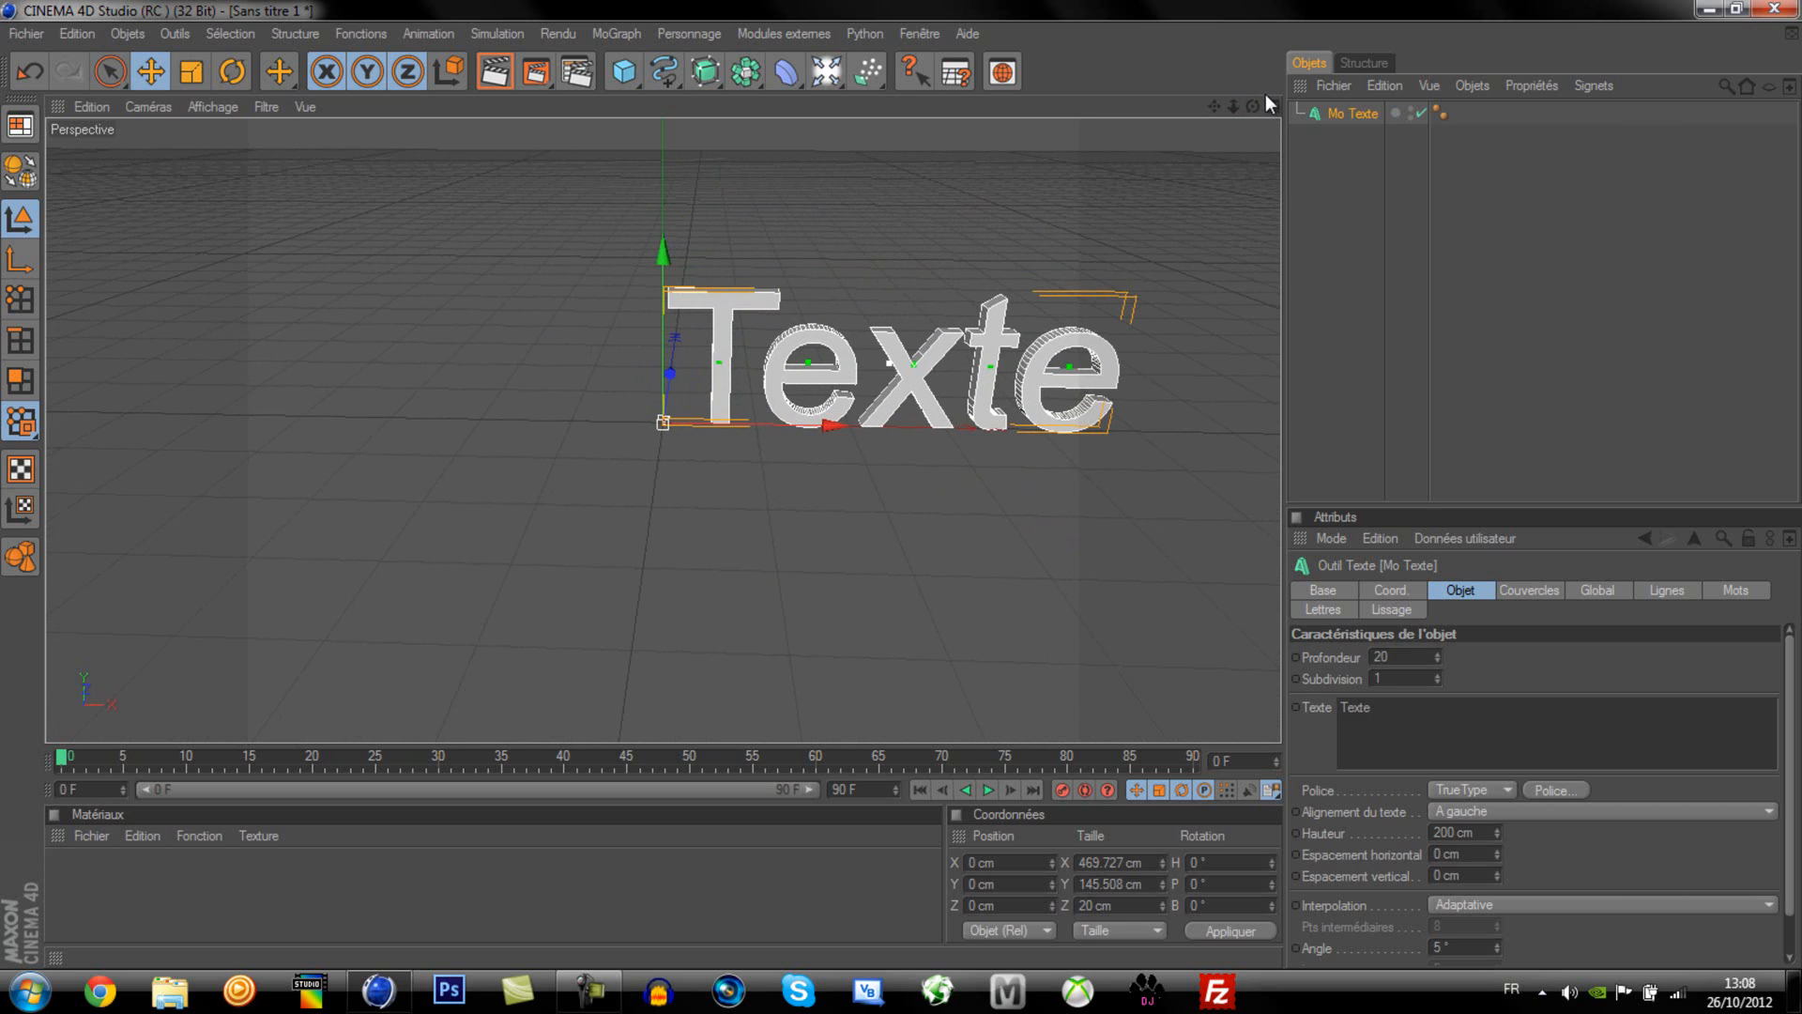
drag(1220, 104, 897, 484)
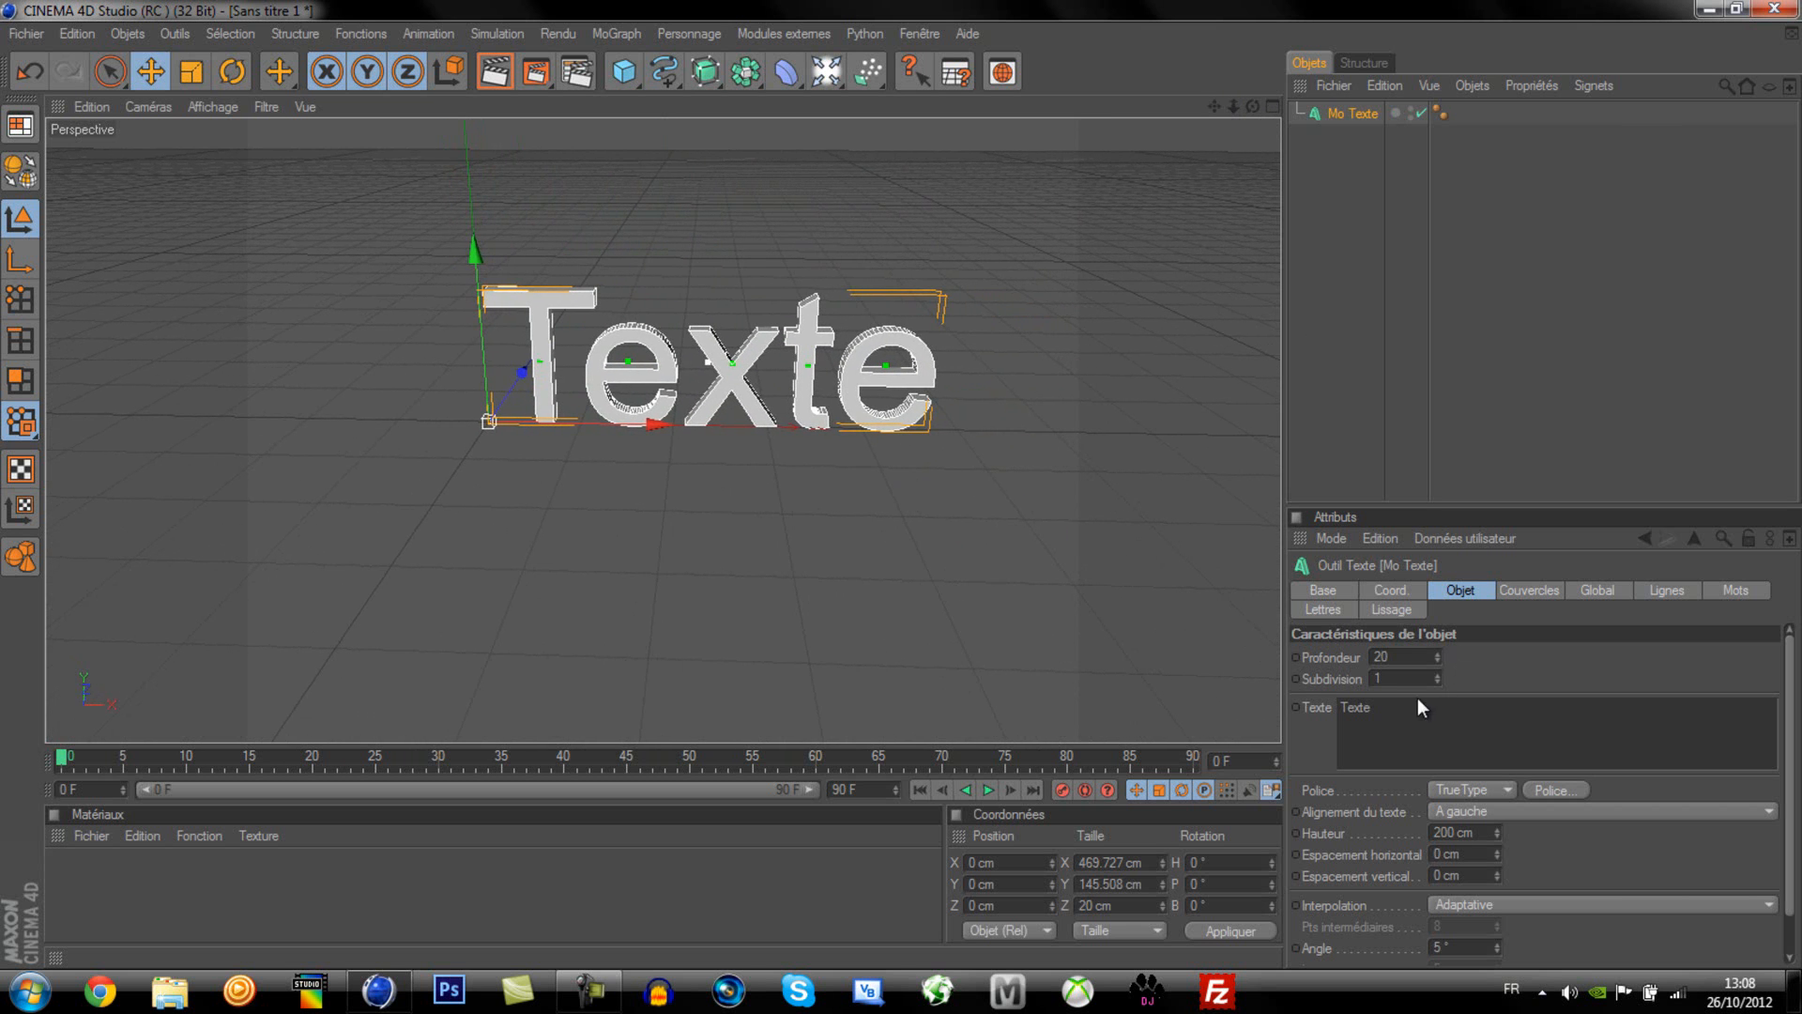
double_click(1419, 700)
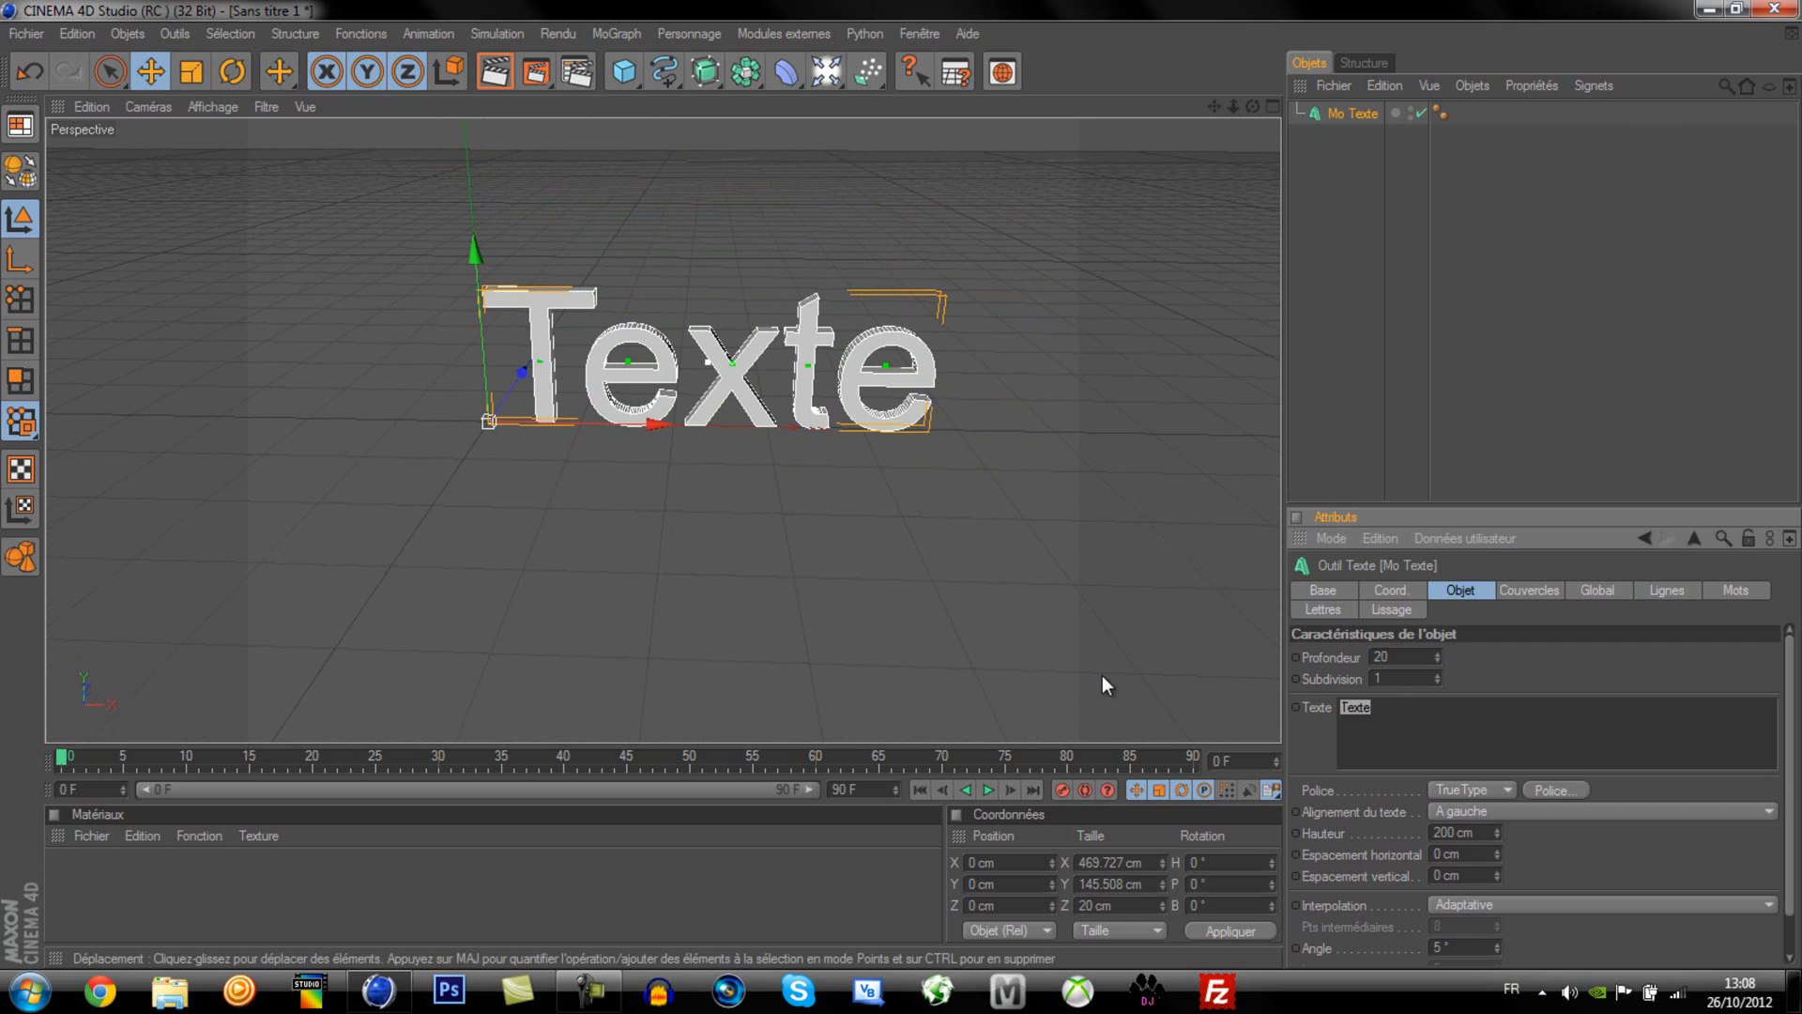
text(DuffyDumps)
Step: Set the text object's depth (Profondeur) to 70
click(1411, 663)
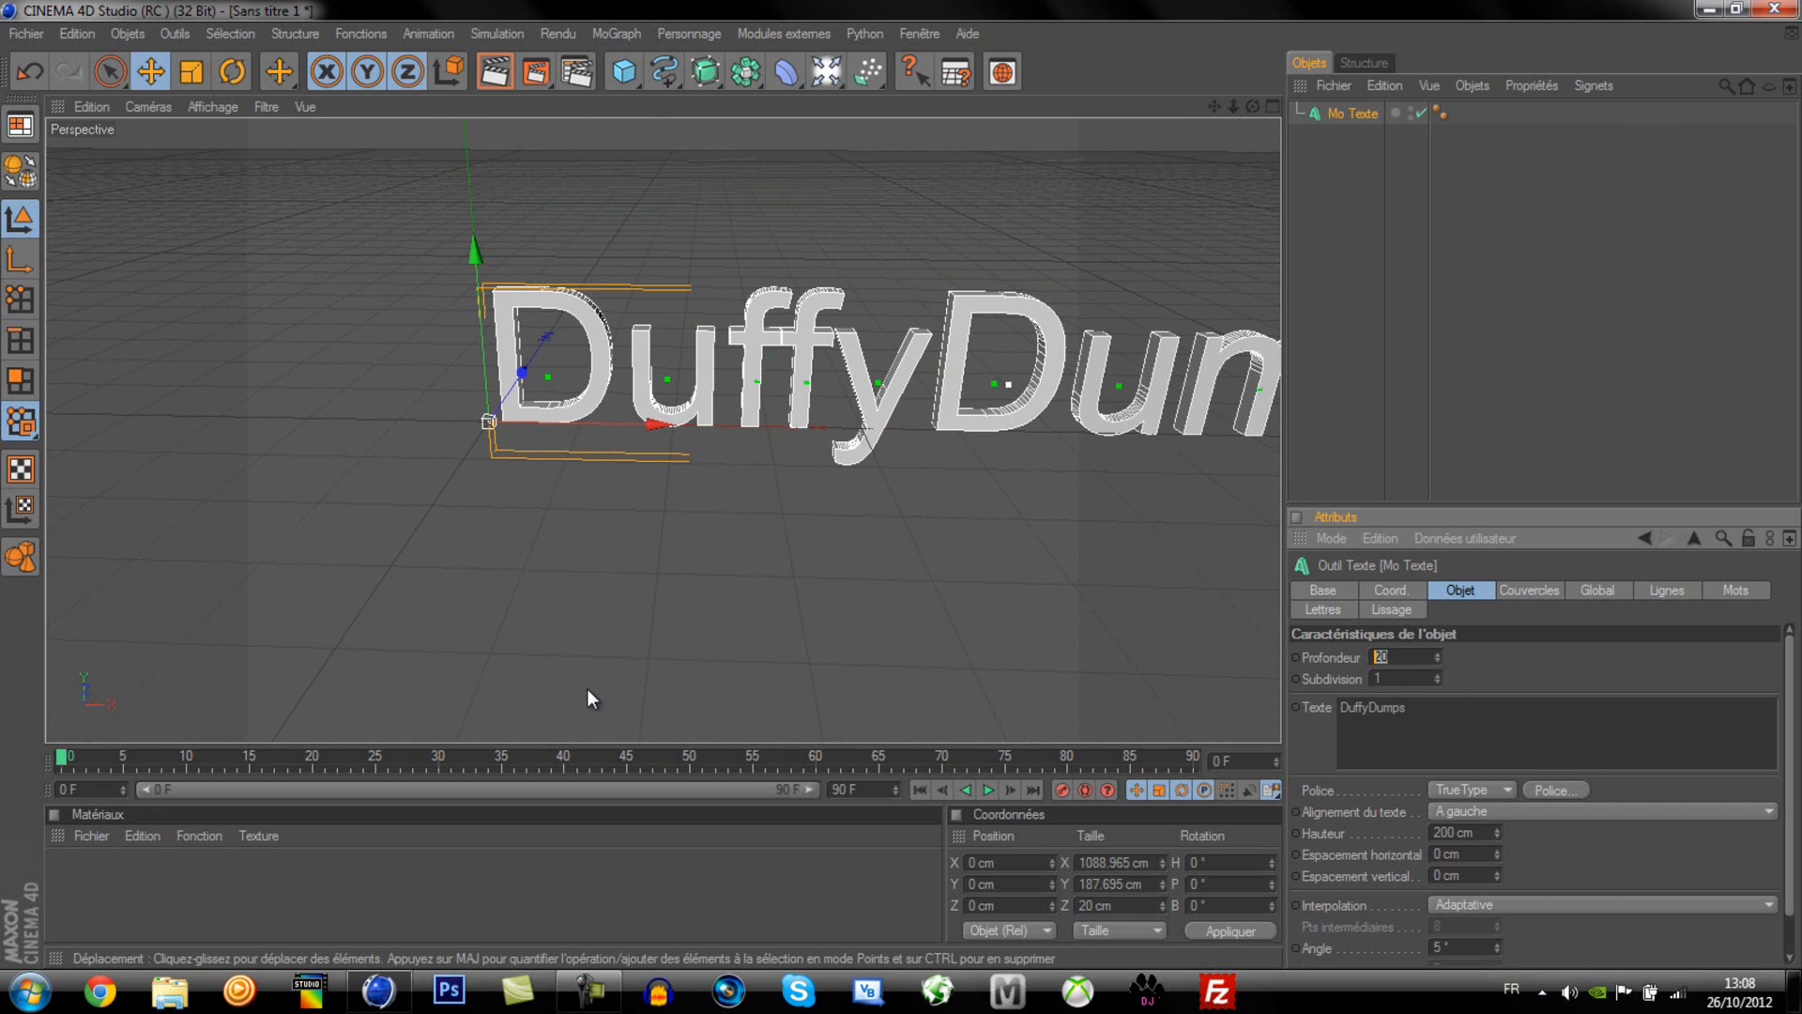
text(60)
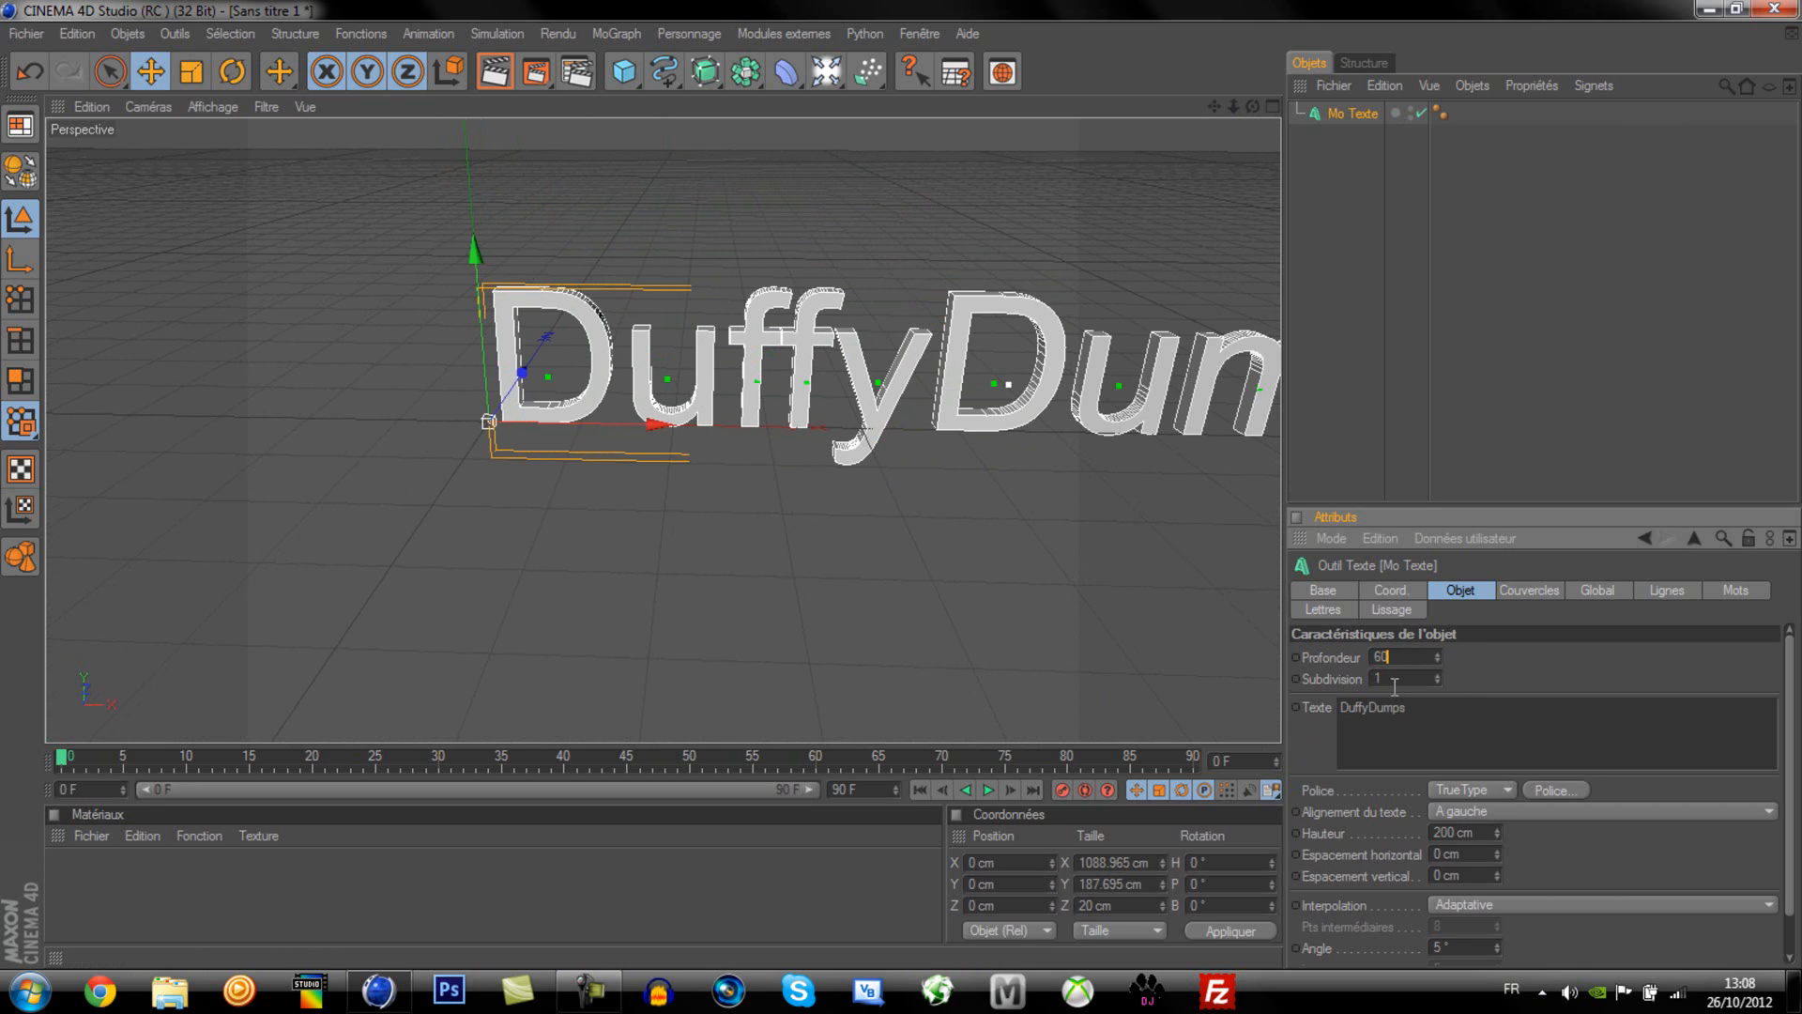
key(BackSpace)
text(70)
click(1531, 680)
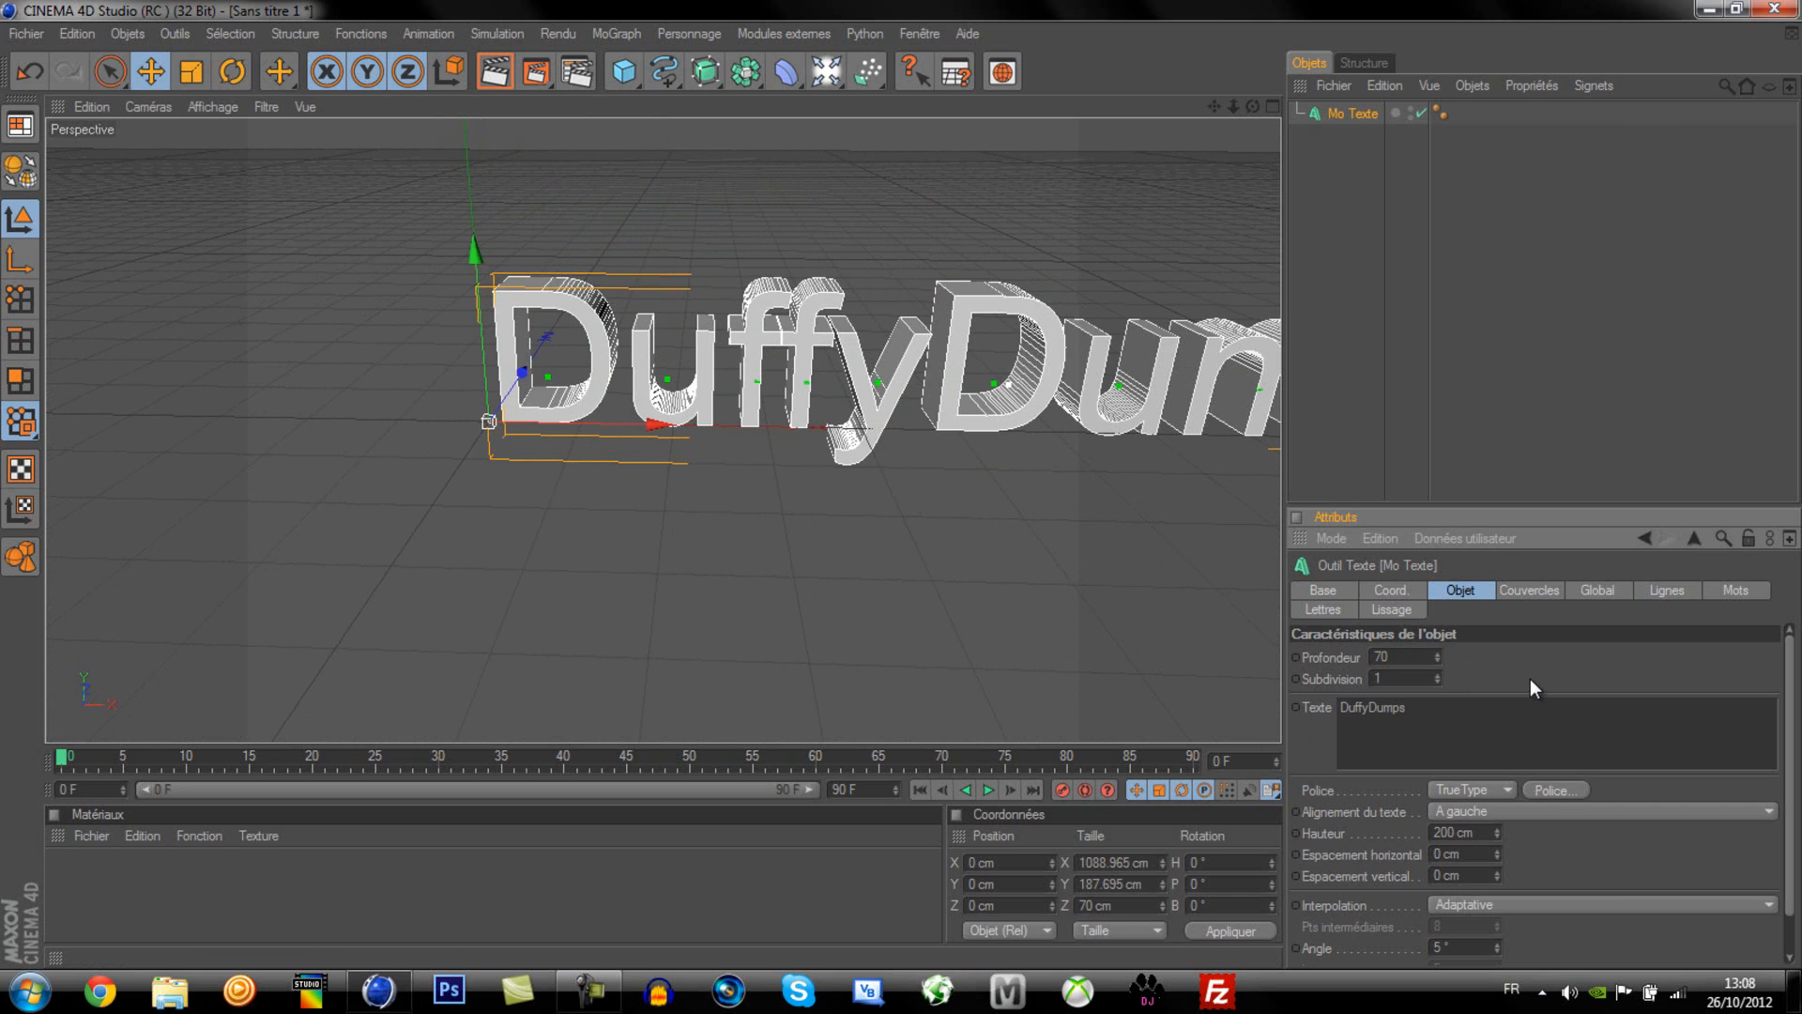
Step: Change the text's font to the solid BatmanForever typeface and frame the whole word in the perspective view
click(1537, 790)
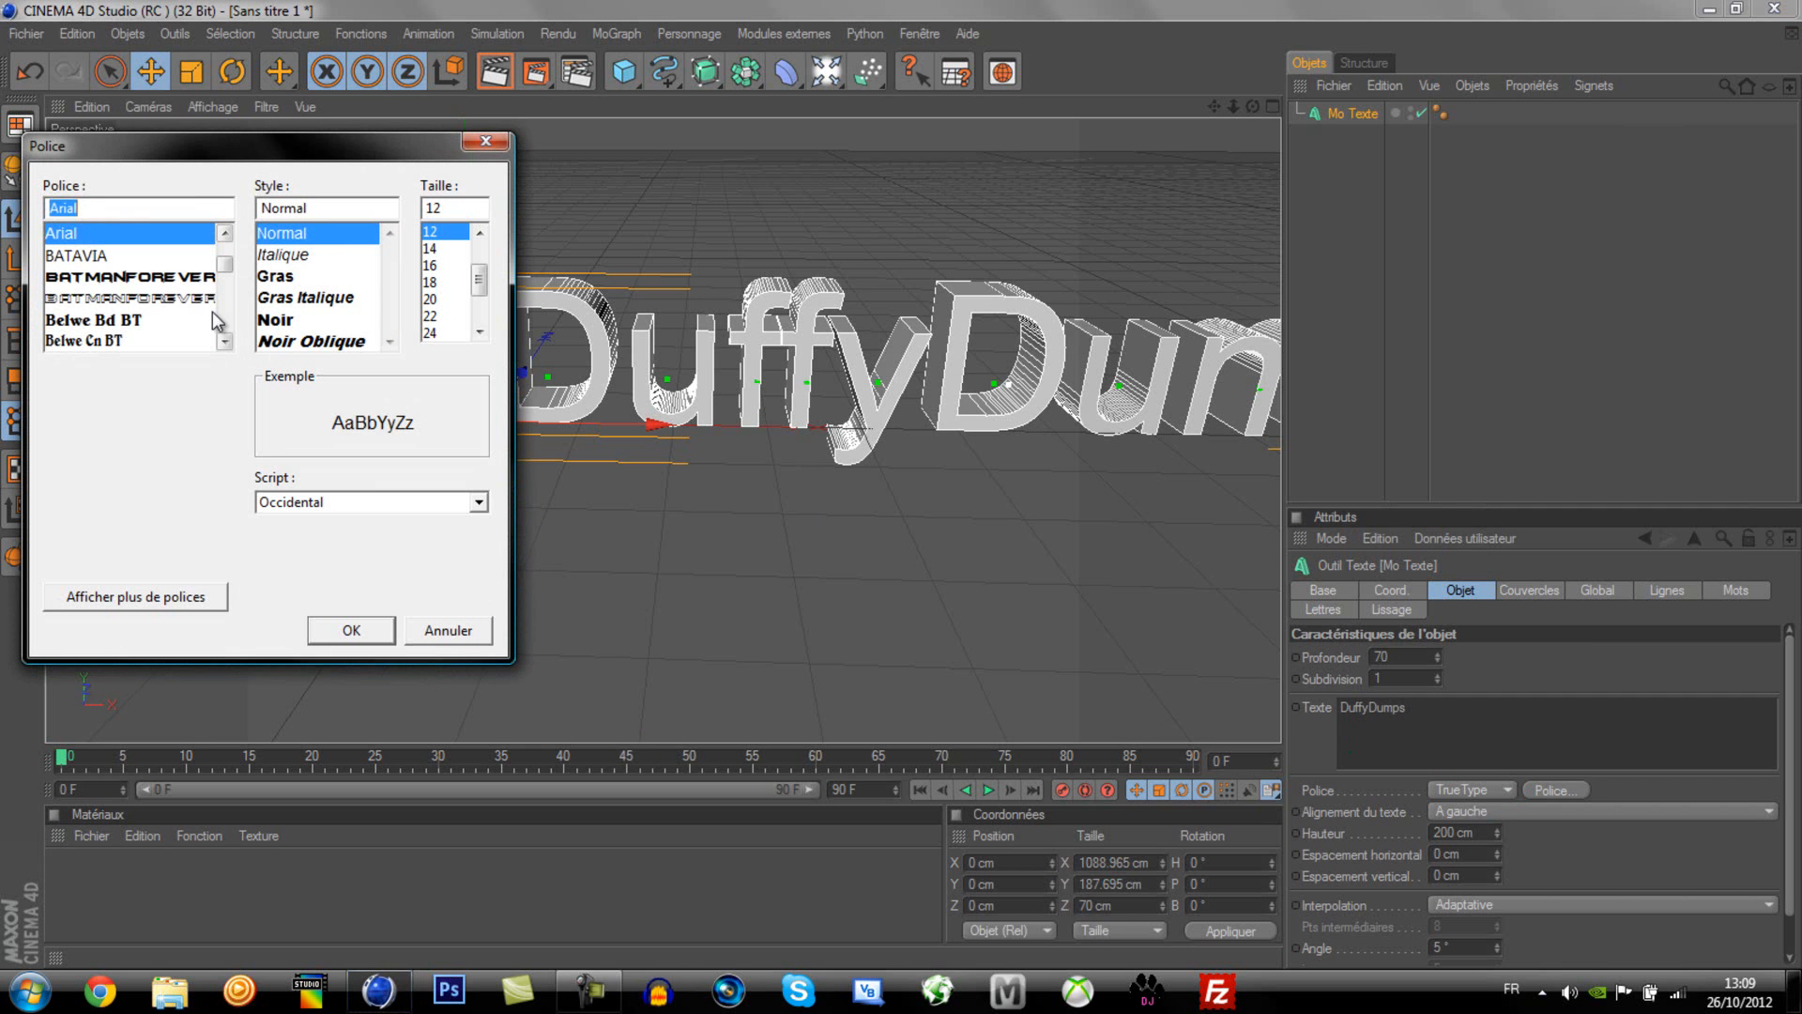
click(195, 276)
click(355, 629)
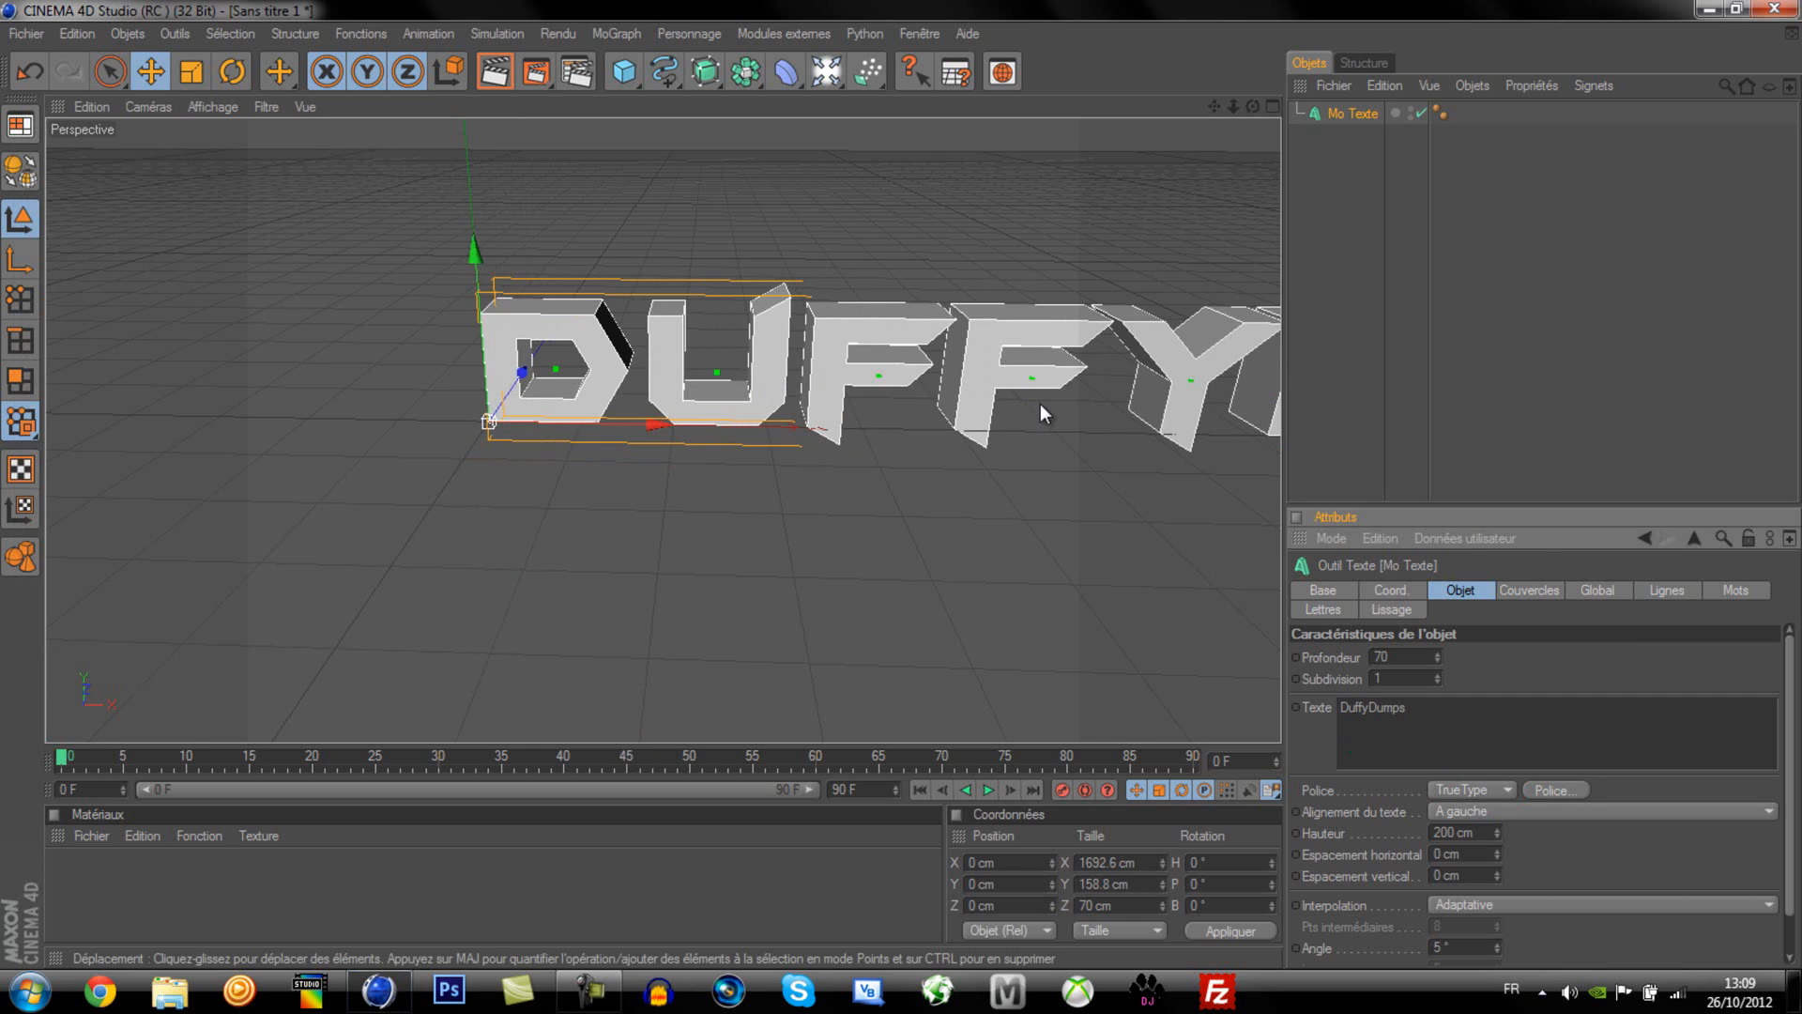
scroll(670, 430, down, 5)
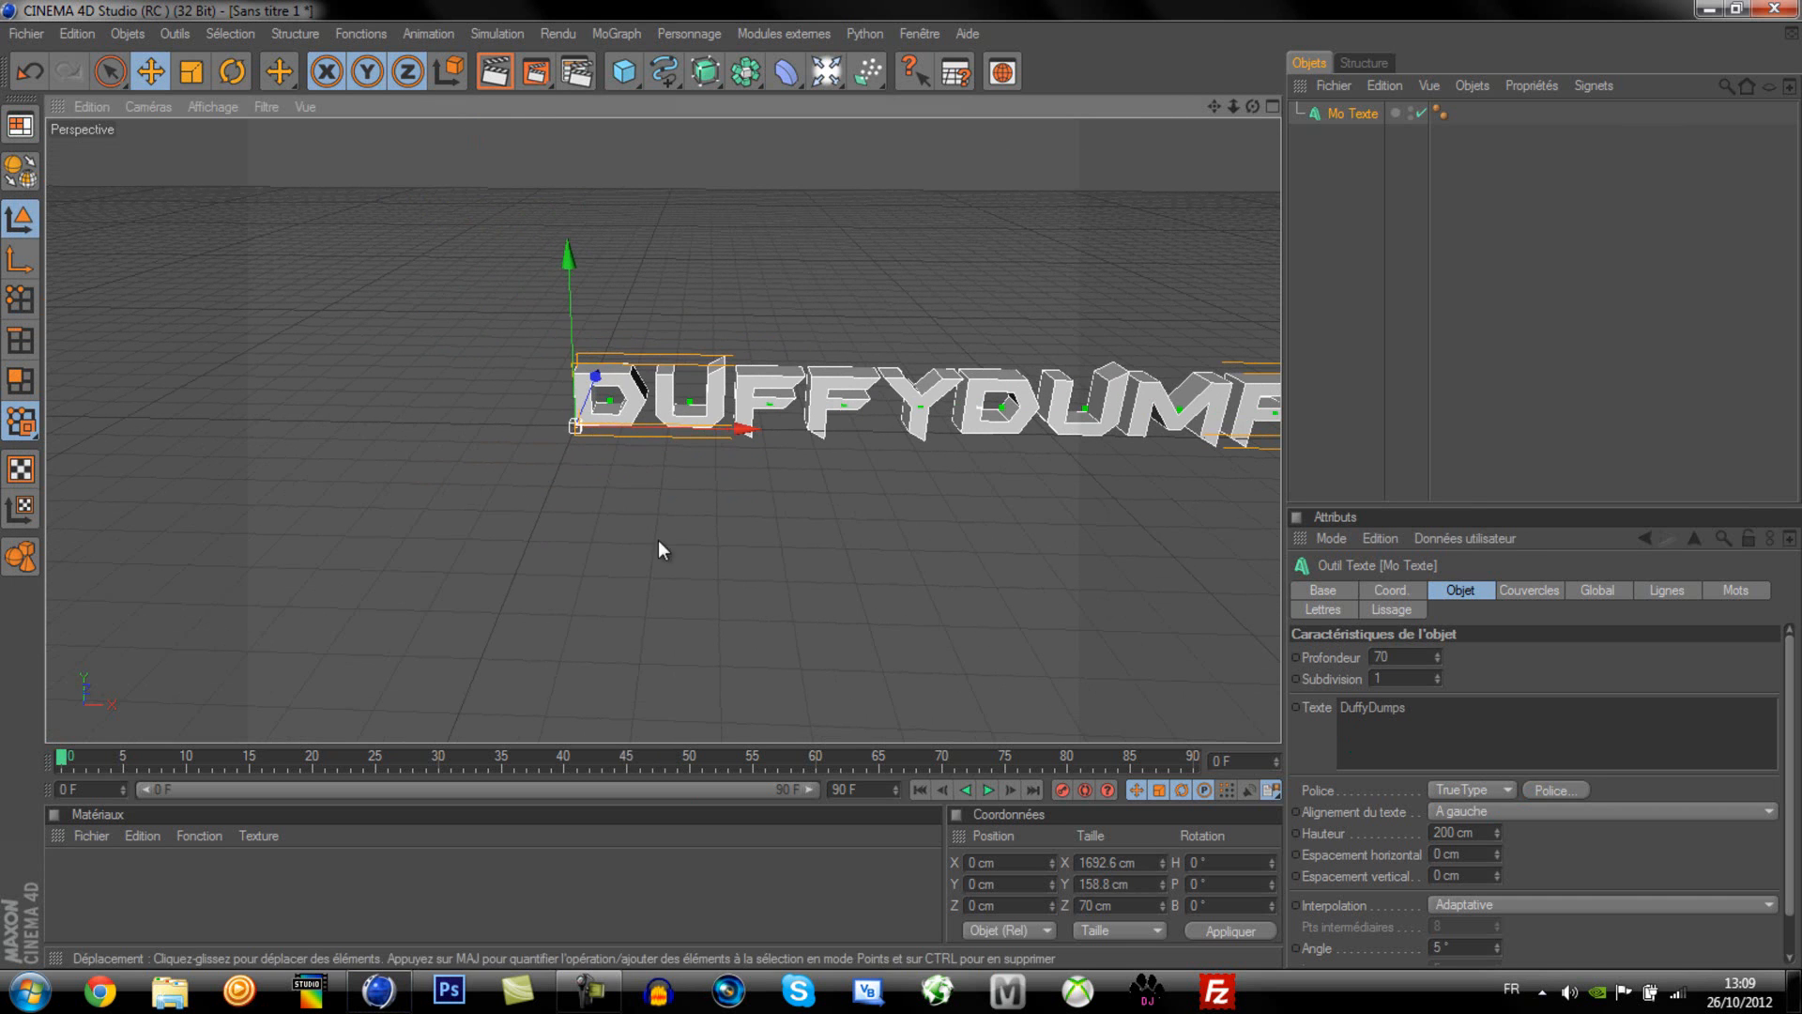
drag(1217, 105, 899, 483)
scroll(700, 545, down, 2)
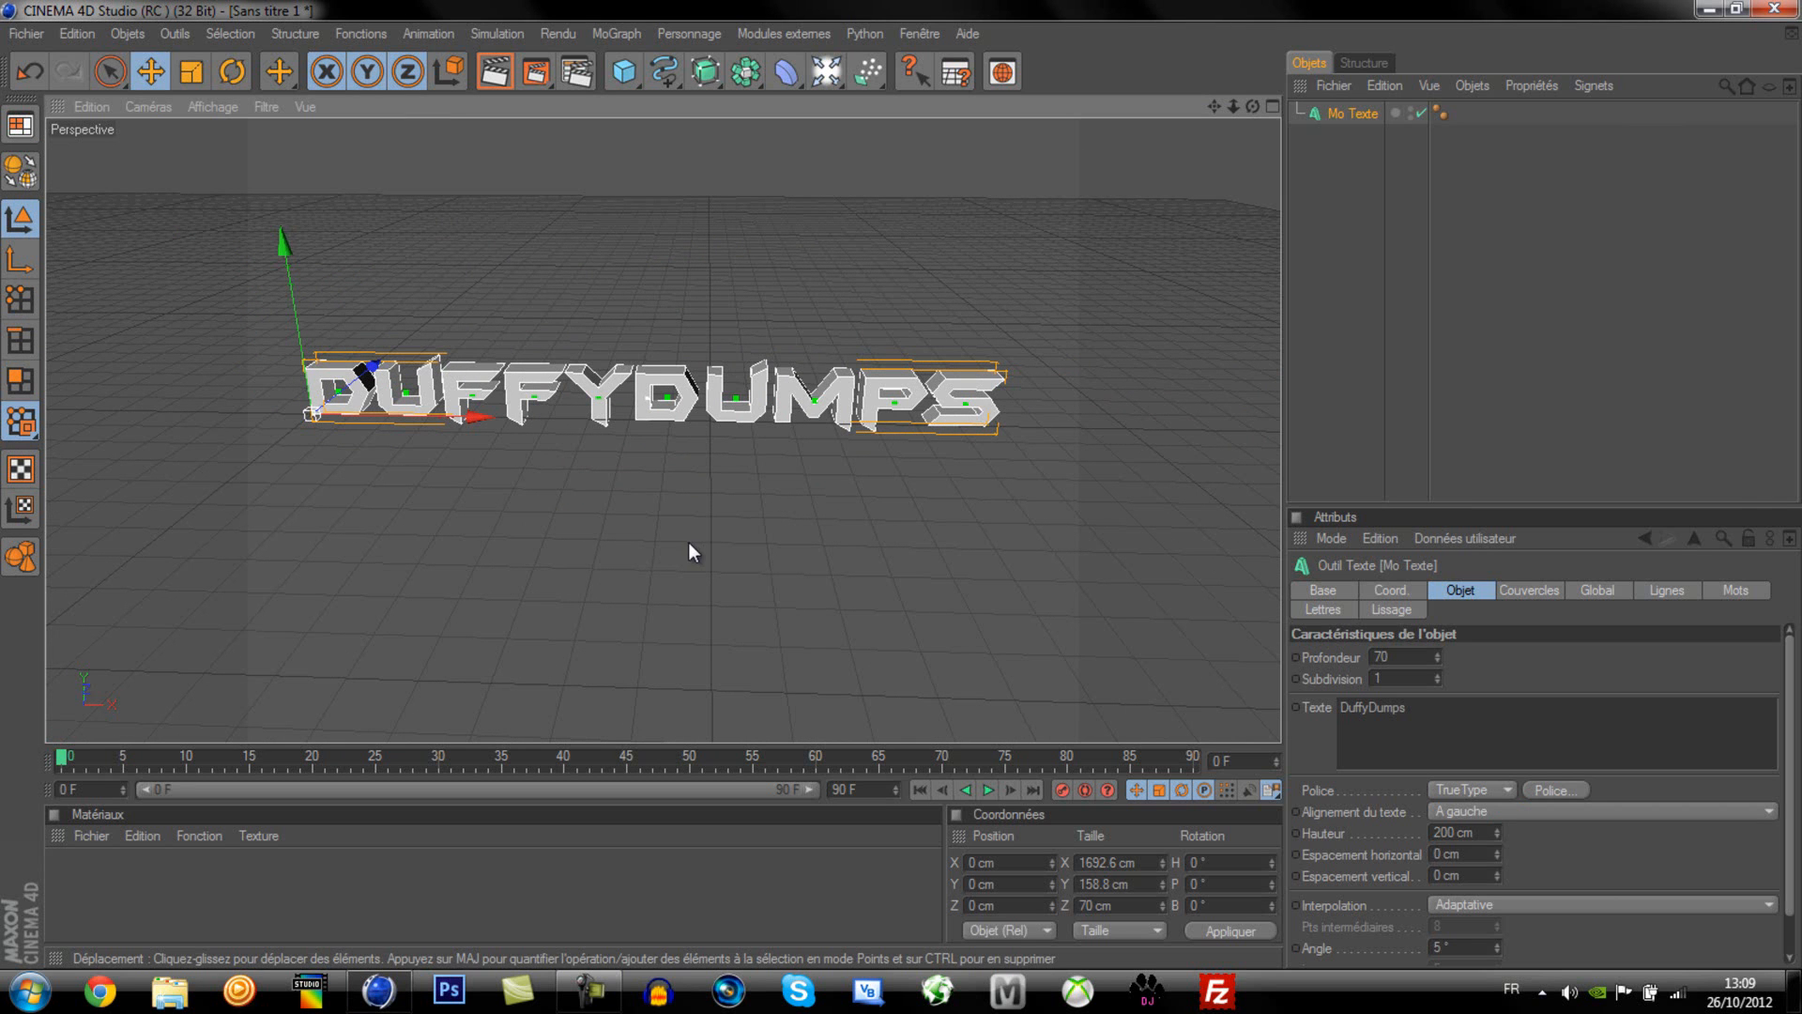
Step: Set both the start and end caps of the text to "Couvercle et biseau"
click(1544, 591)
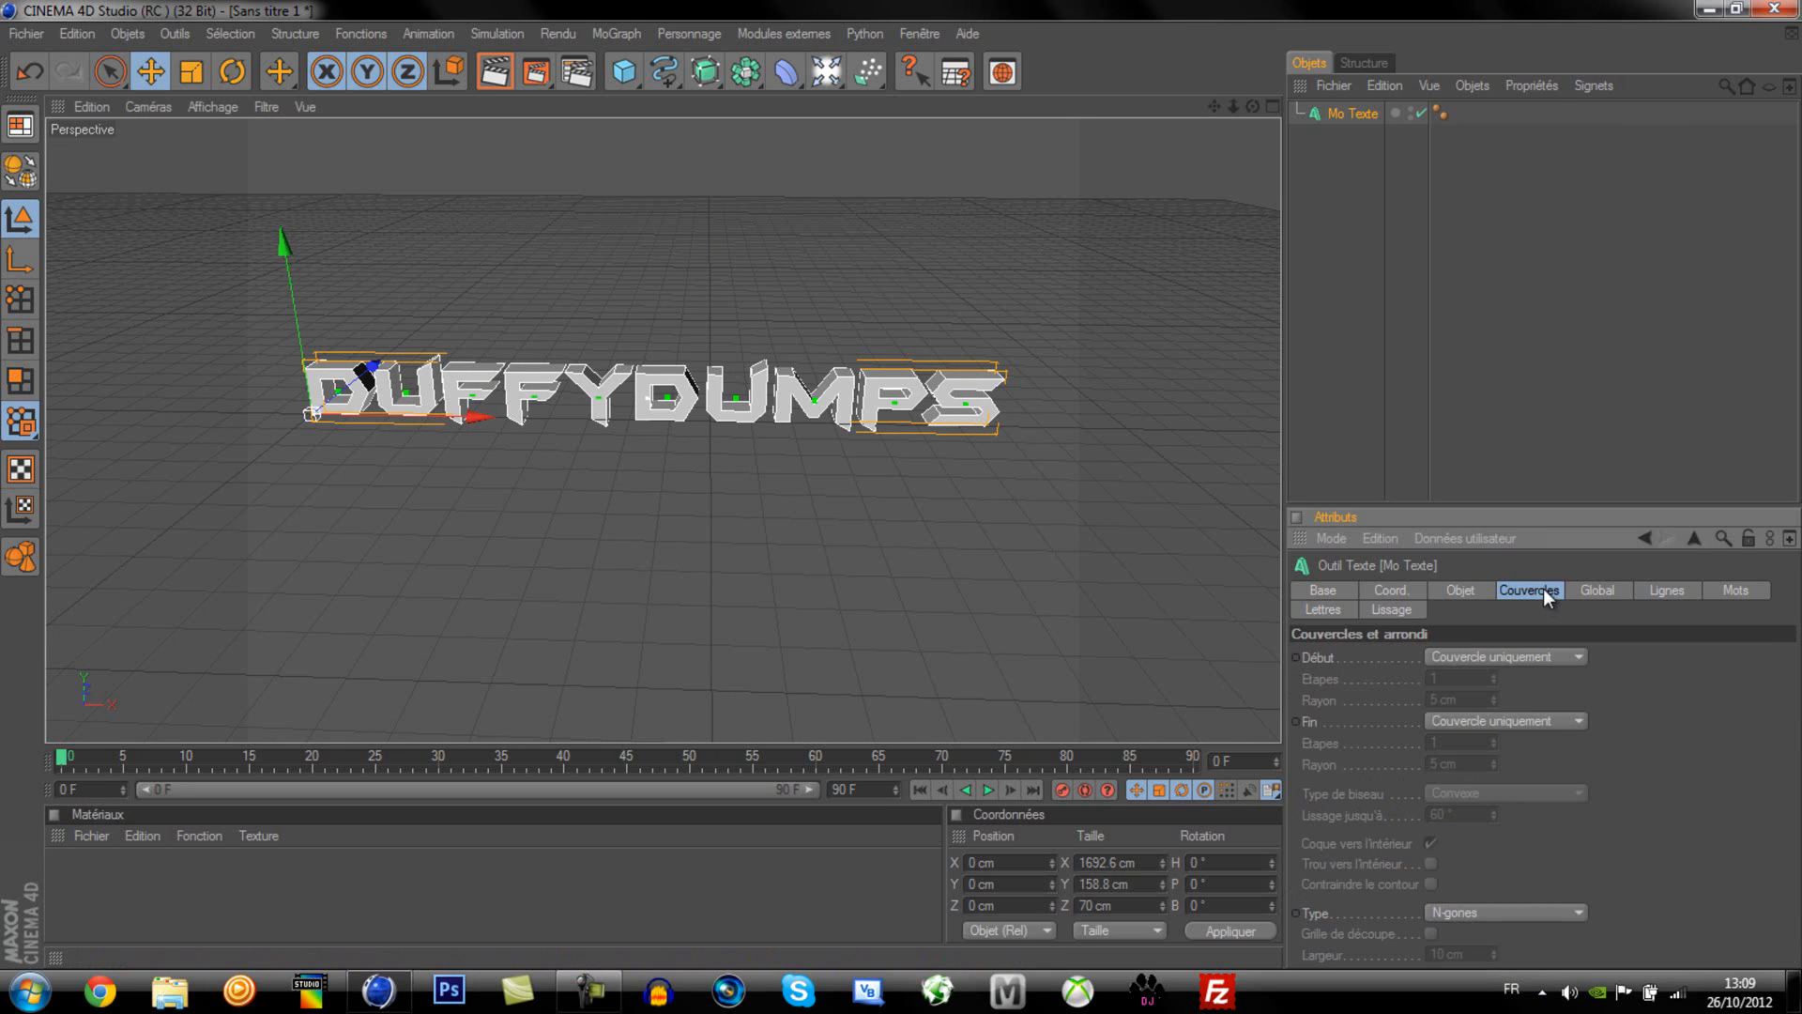
click(1508, 657)
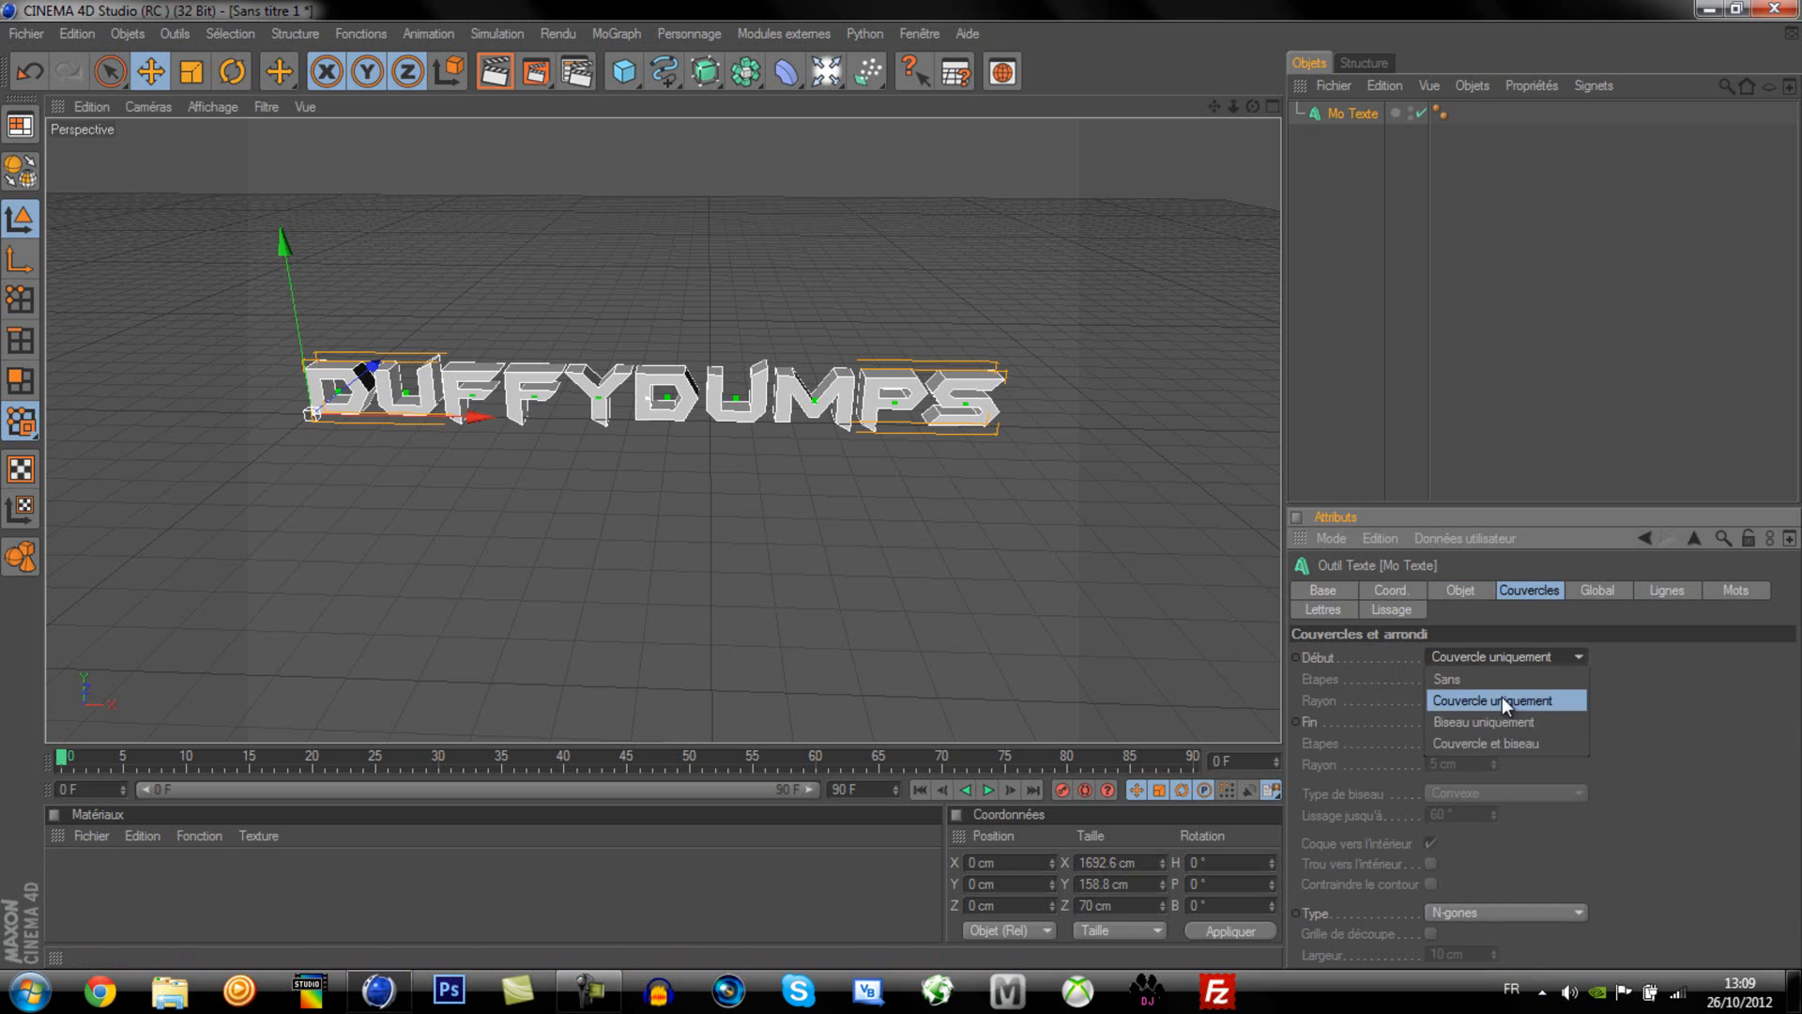
click(1484, 739)
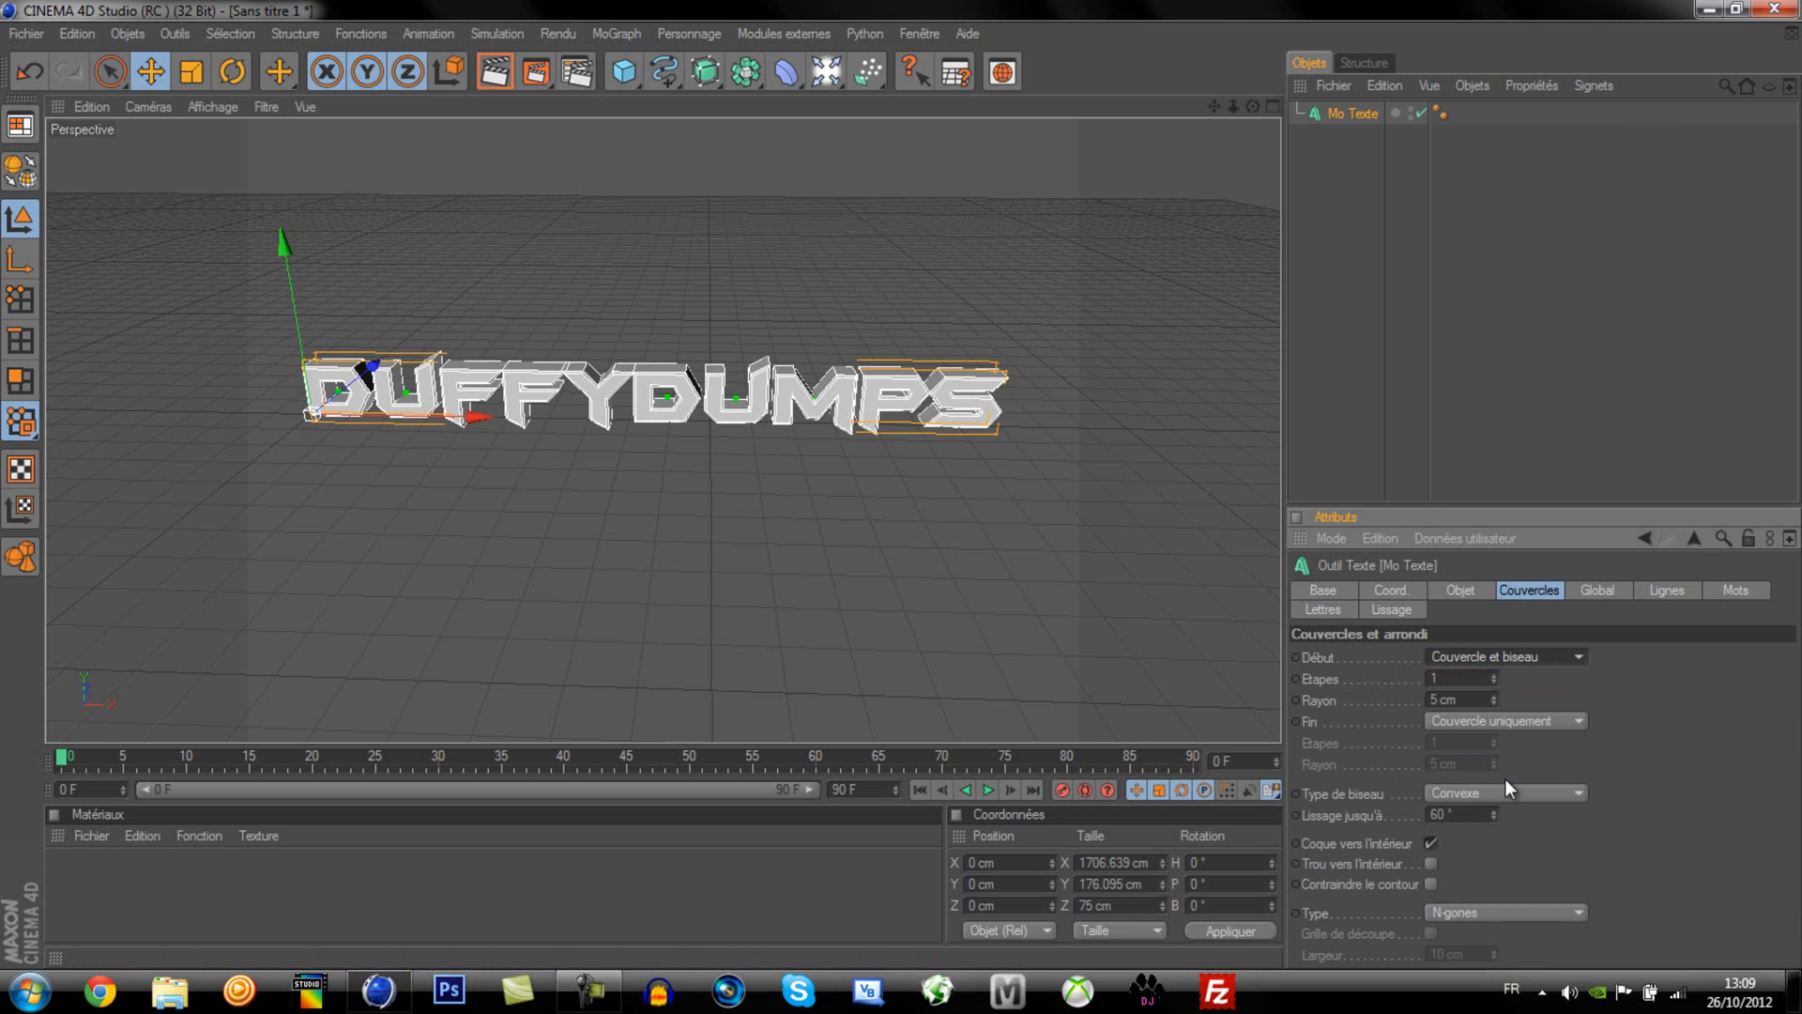
click(1501, 723)
click(1469, 811)
click(1434, 678)
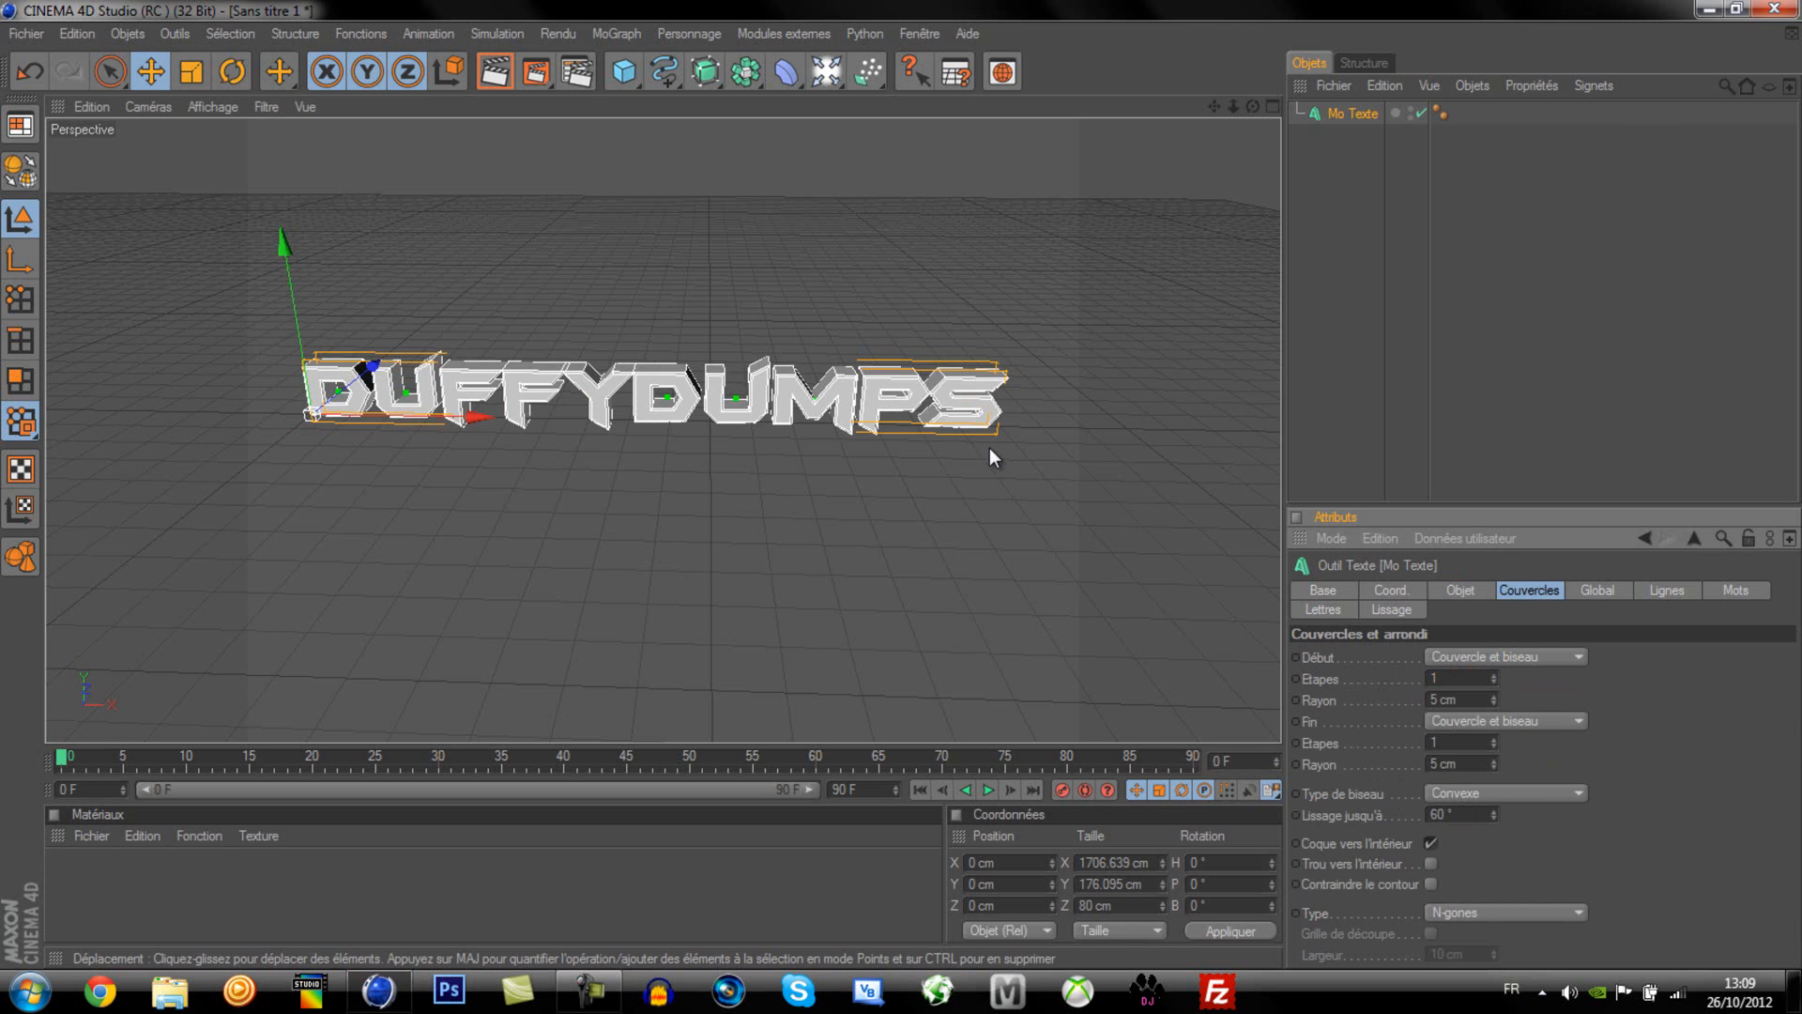
scroll(963, 431, up, 6)
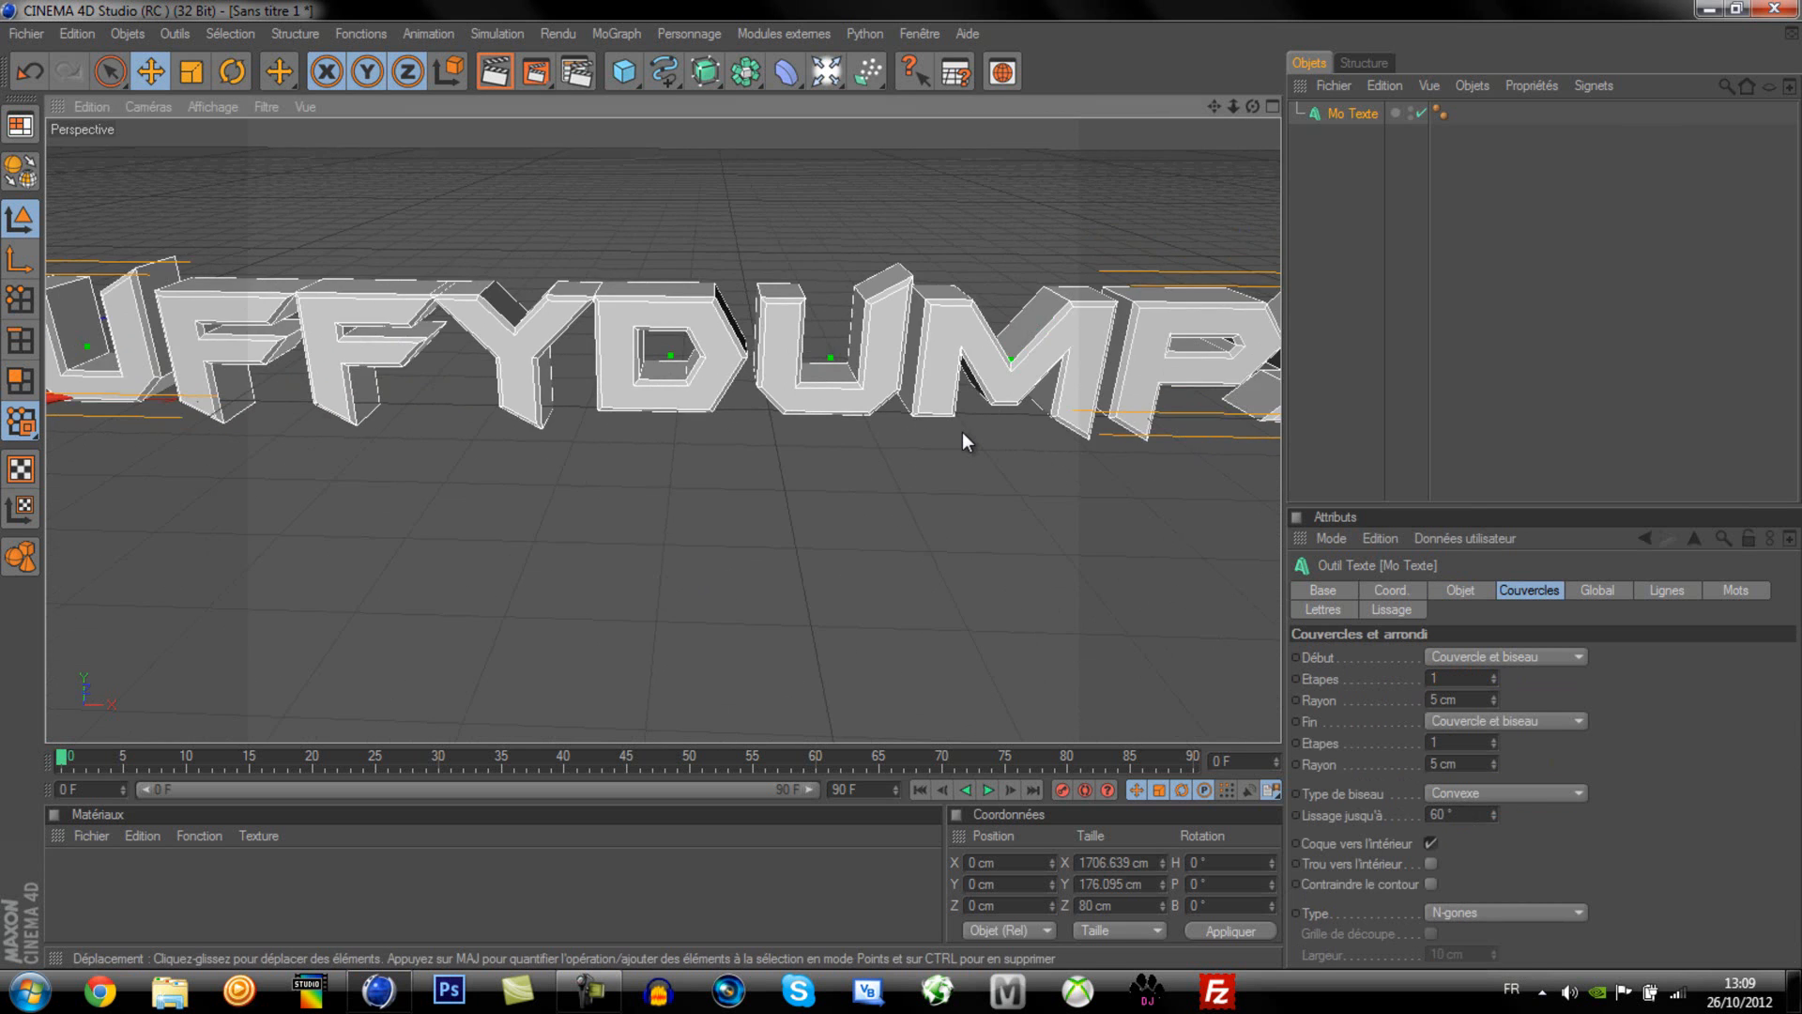
scroll(964, 442, down, 5)
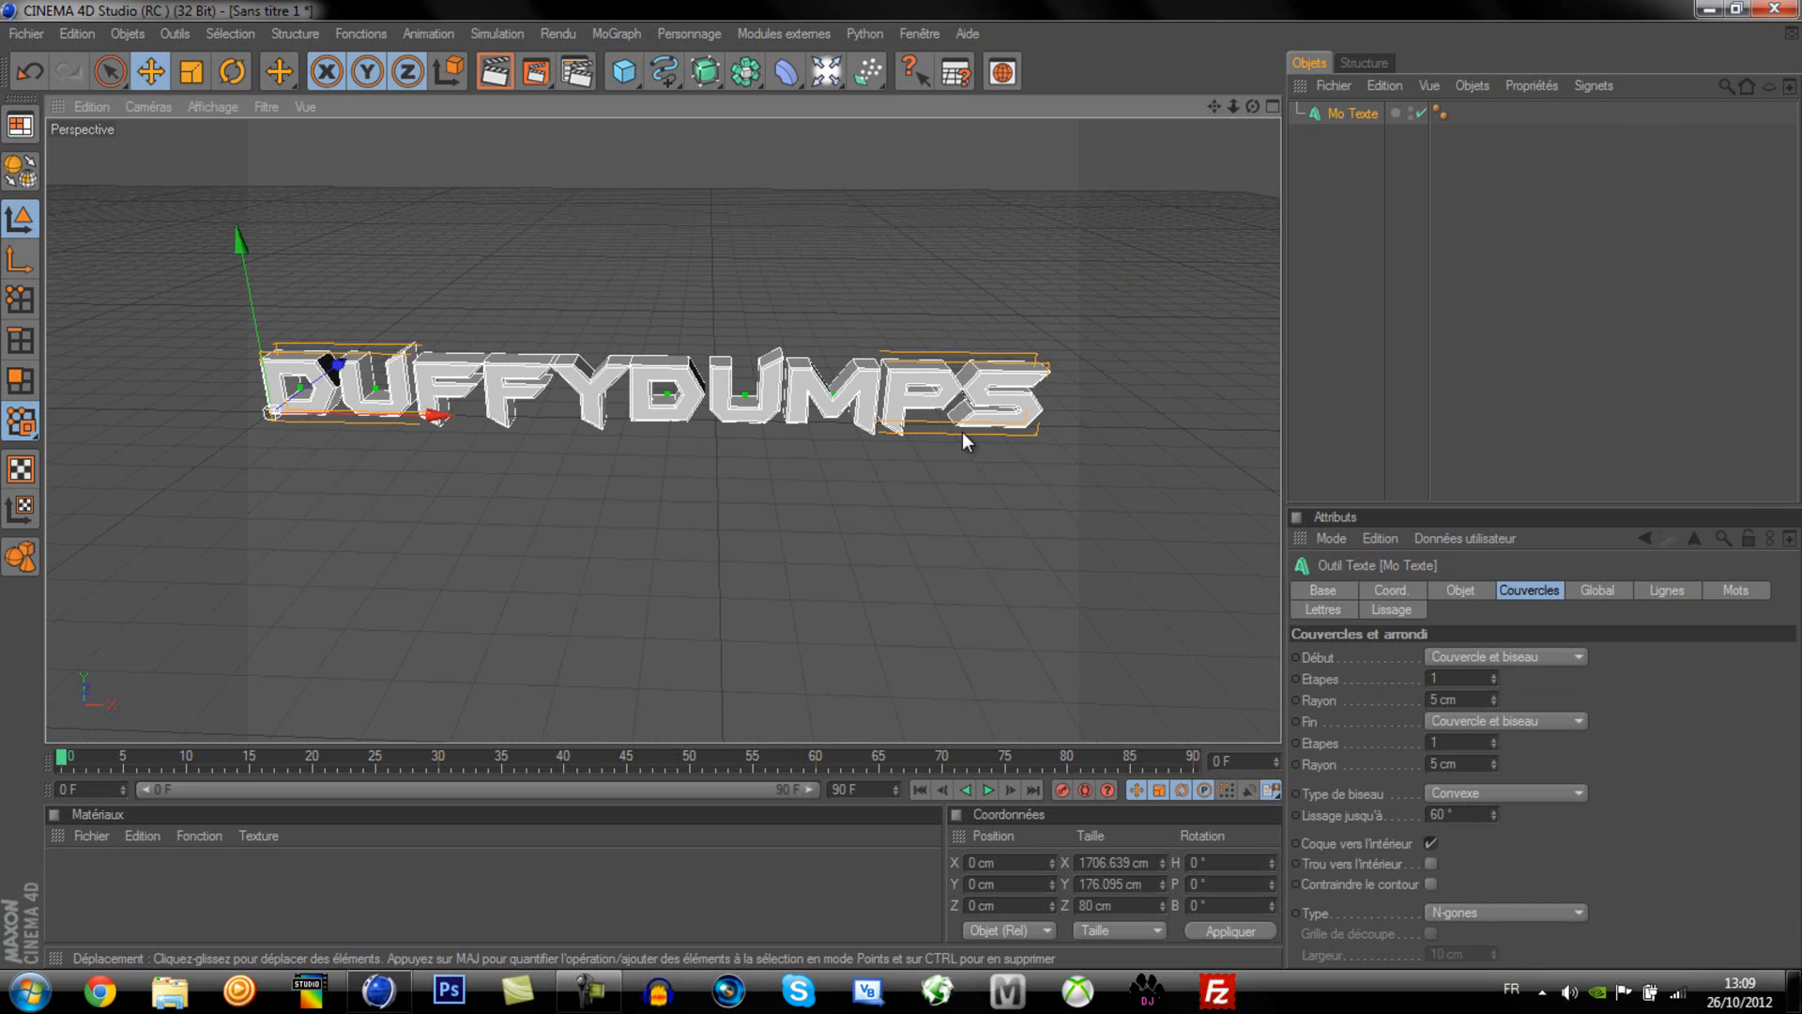
Step: Create a new material and set its colour to red with RGB values 205, 0, 0
double_click(99, 897)
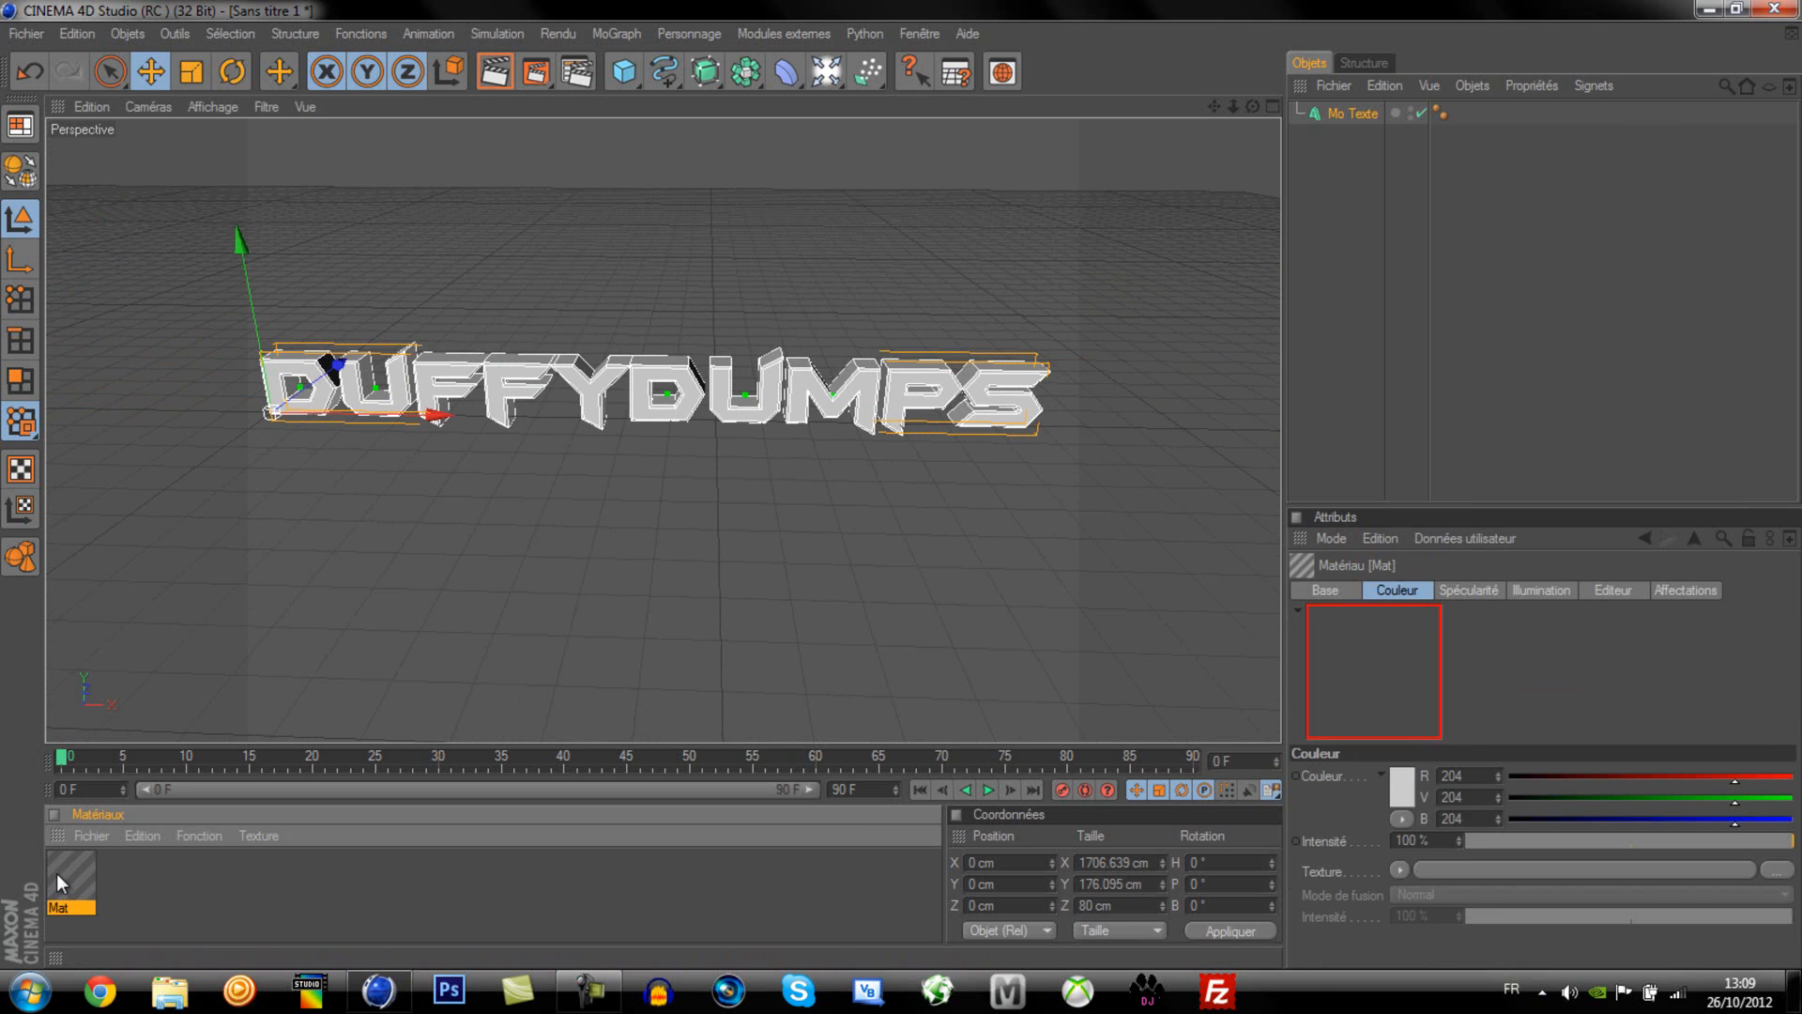
double_click(56, 887)
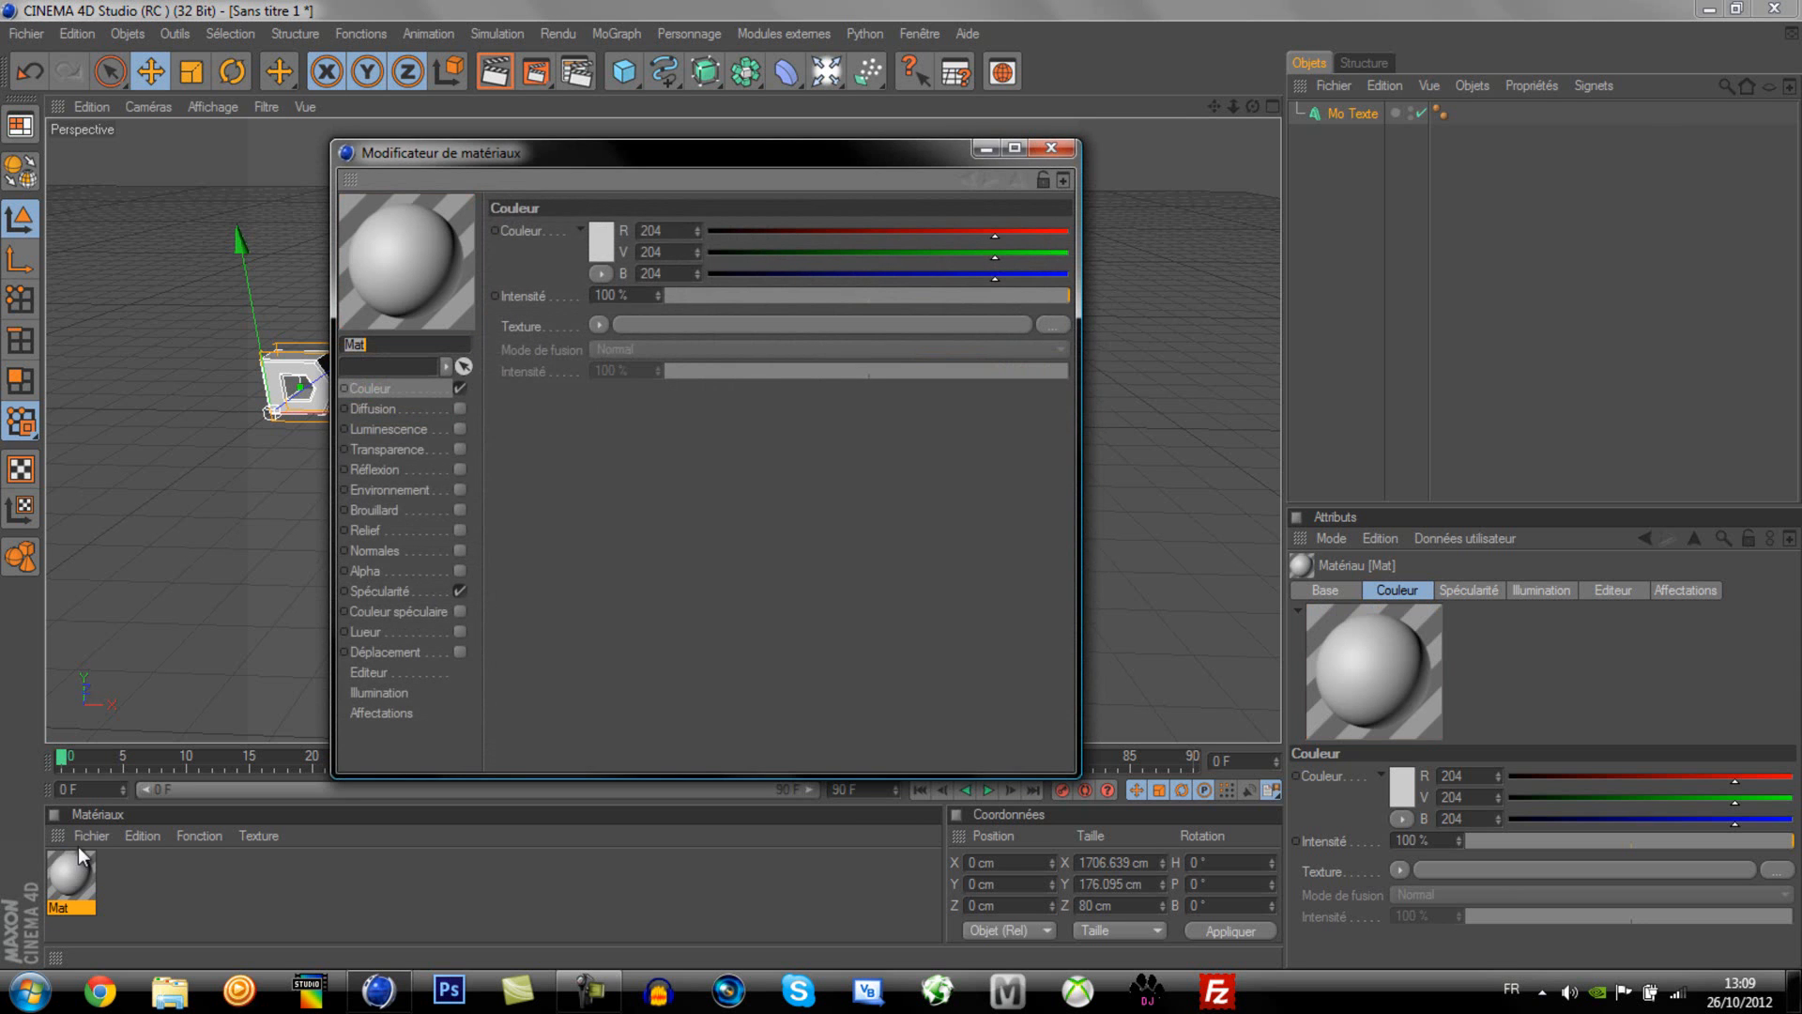
click(606, 227)
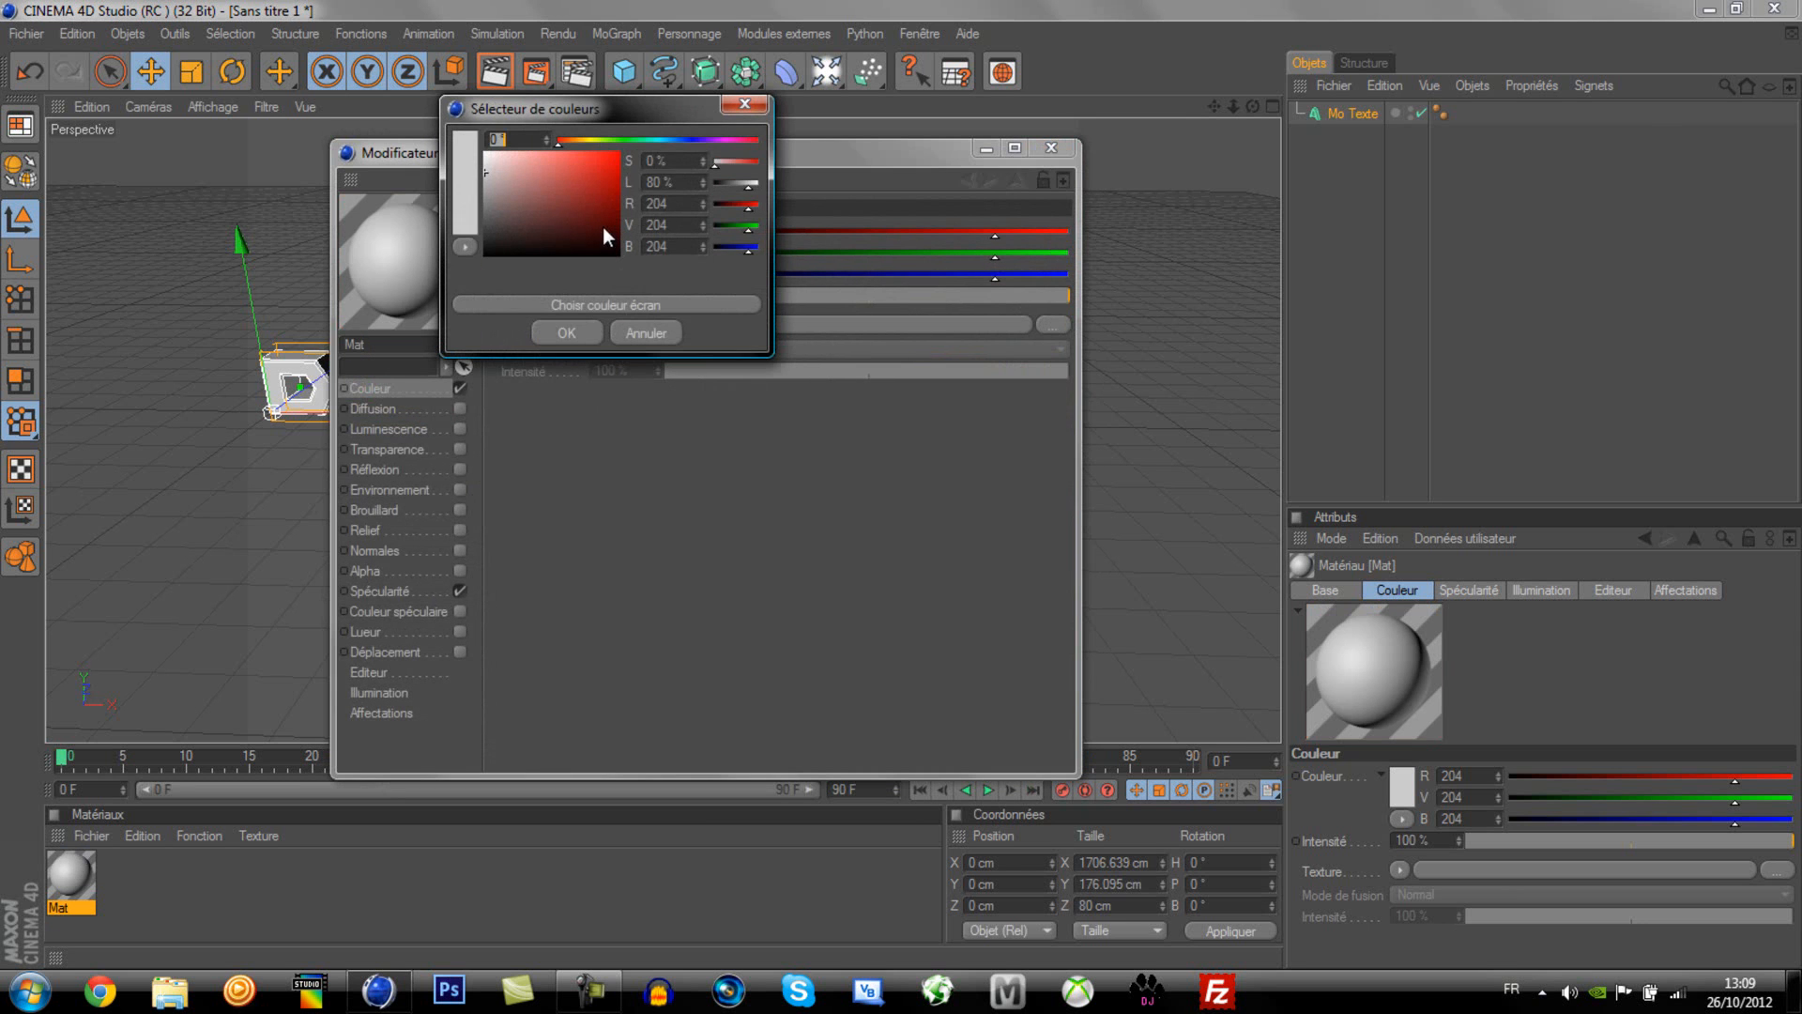
drag(672, 143, 685, 172)
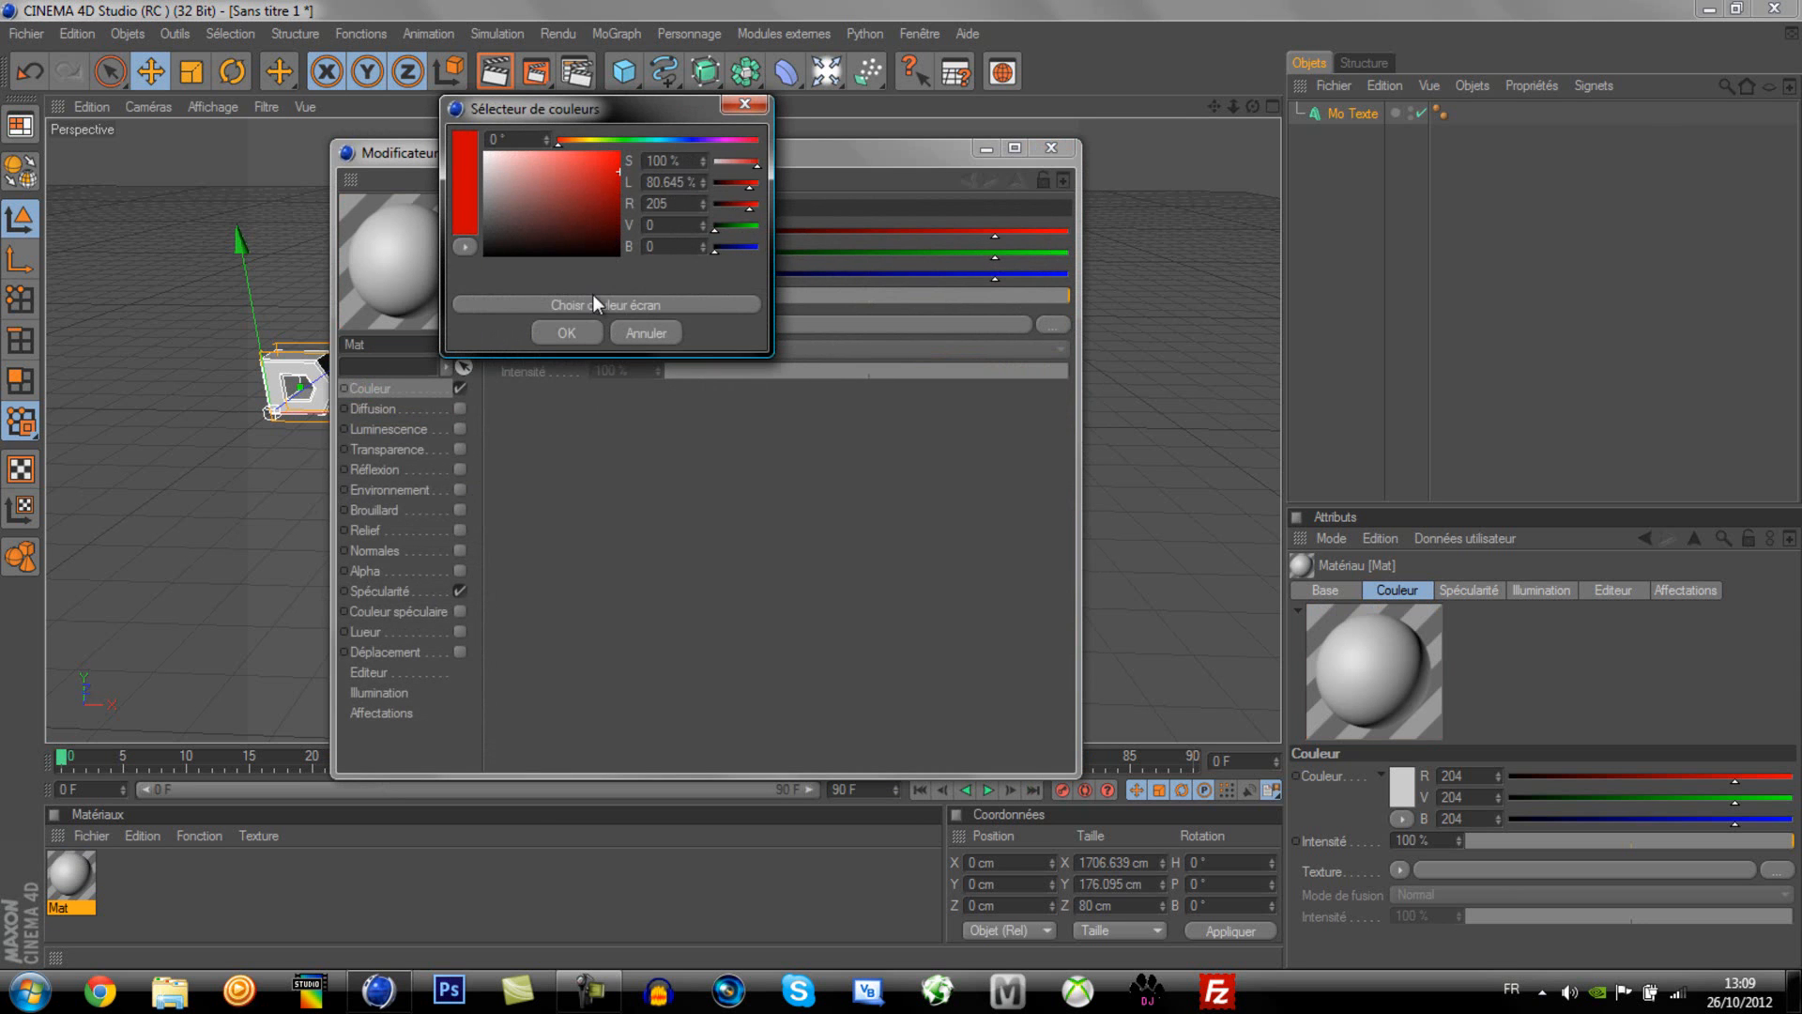
click(569, 332)
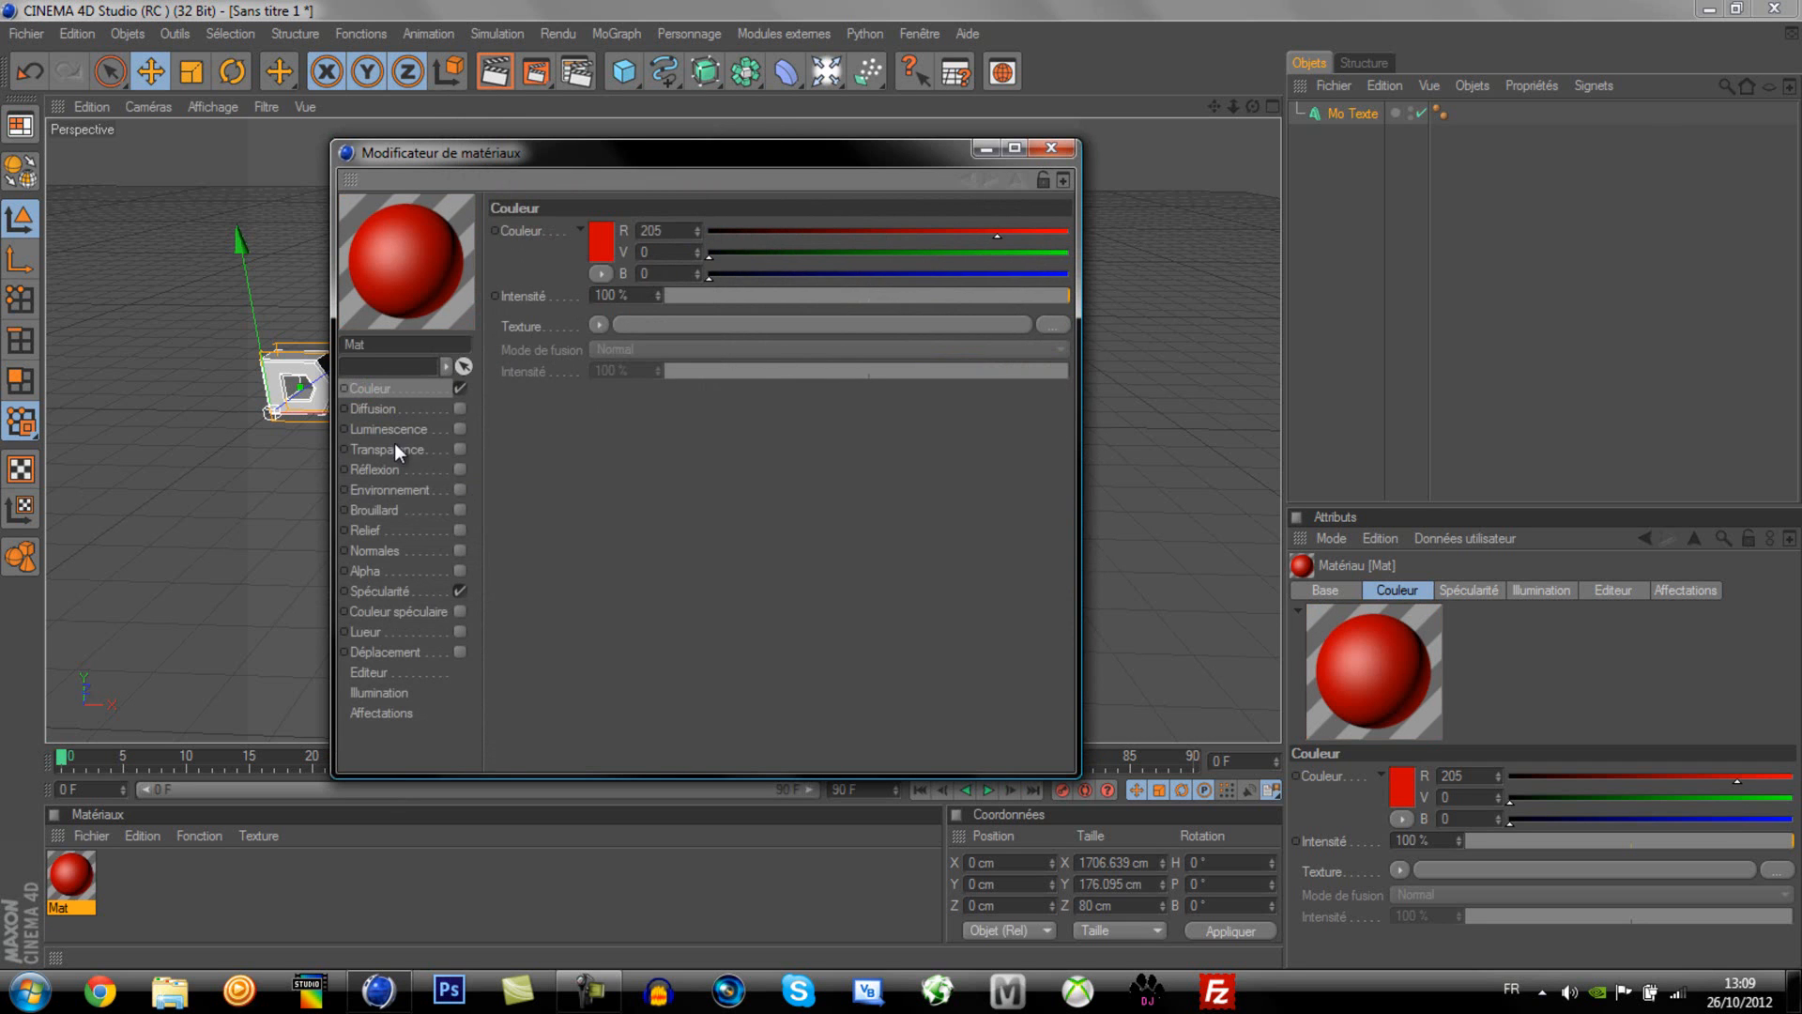
Step: Disable specularity on the red material and enable reflection with an intensity of 20 %
click(460, 591)
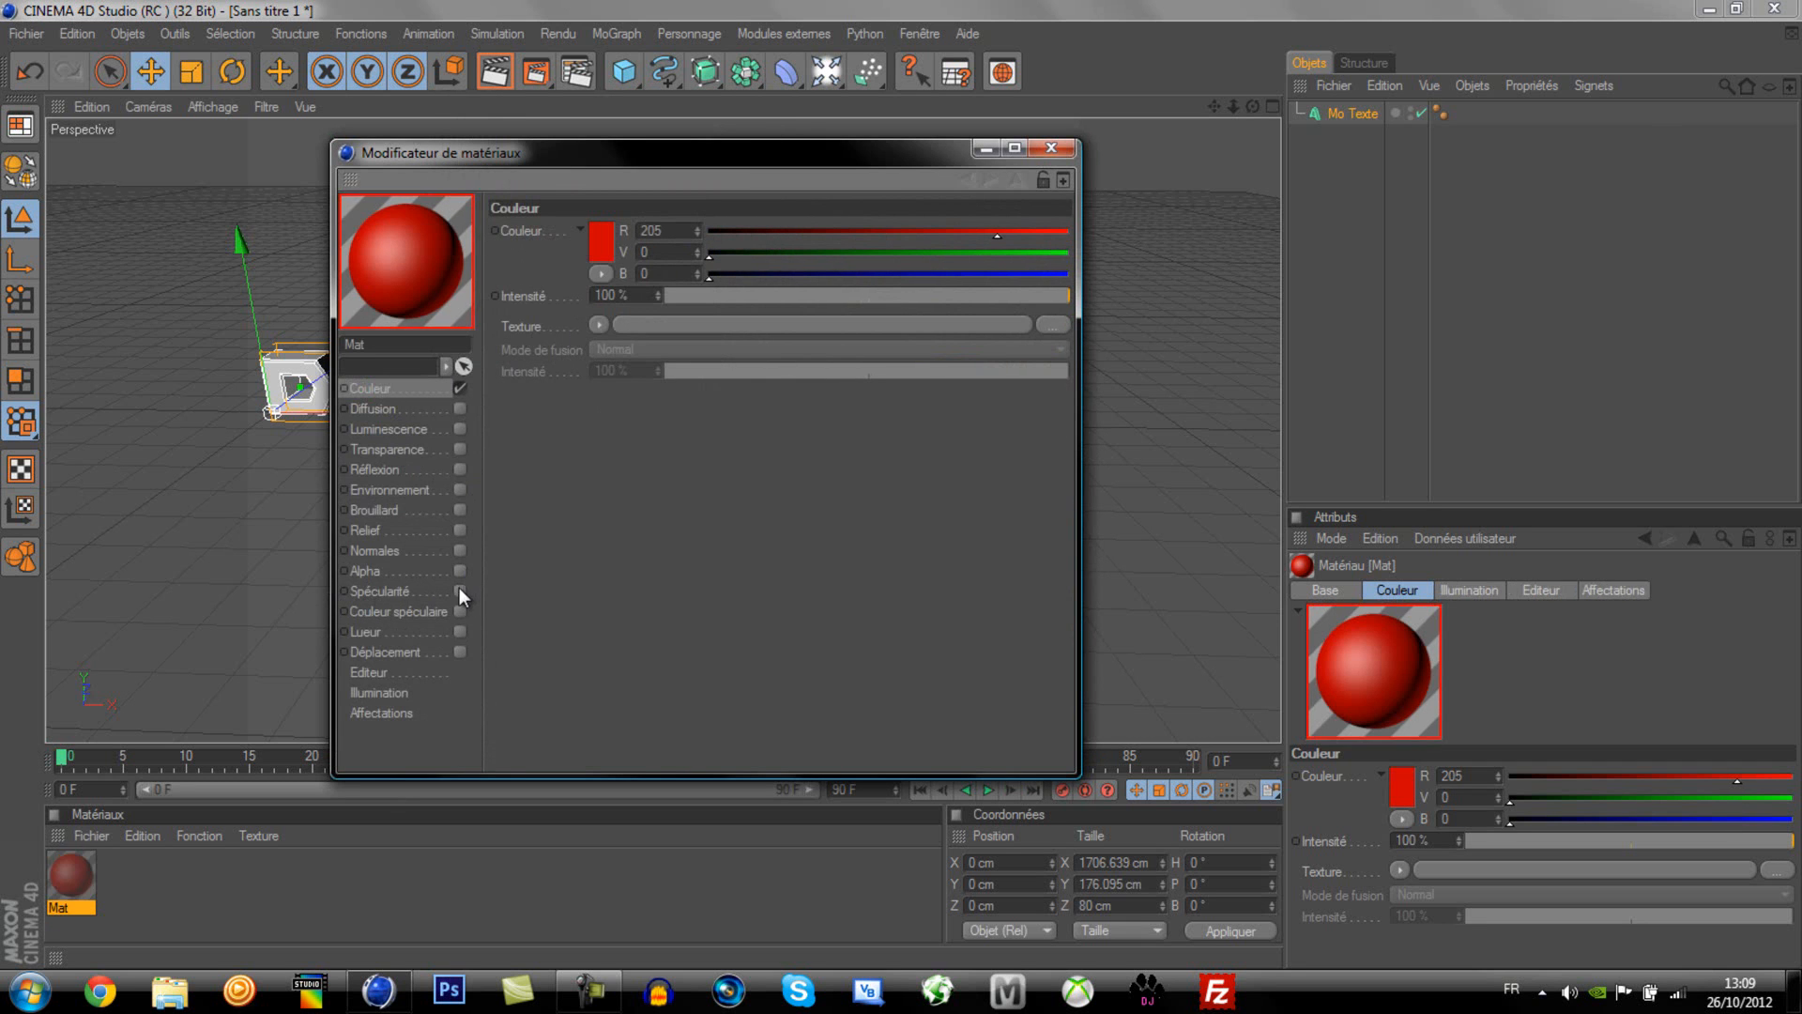
click(460, 470)
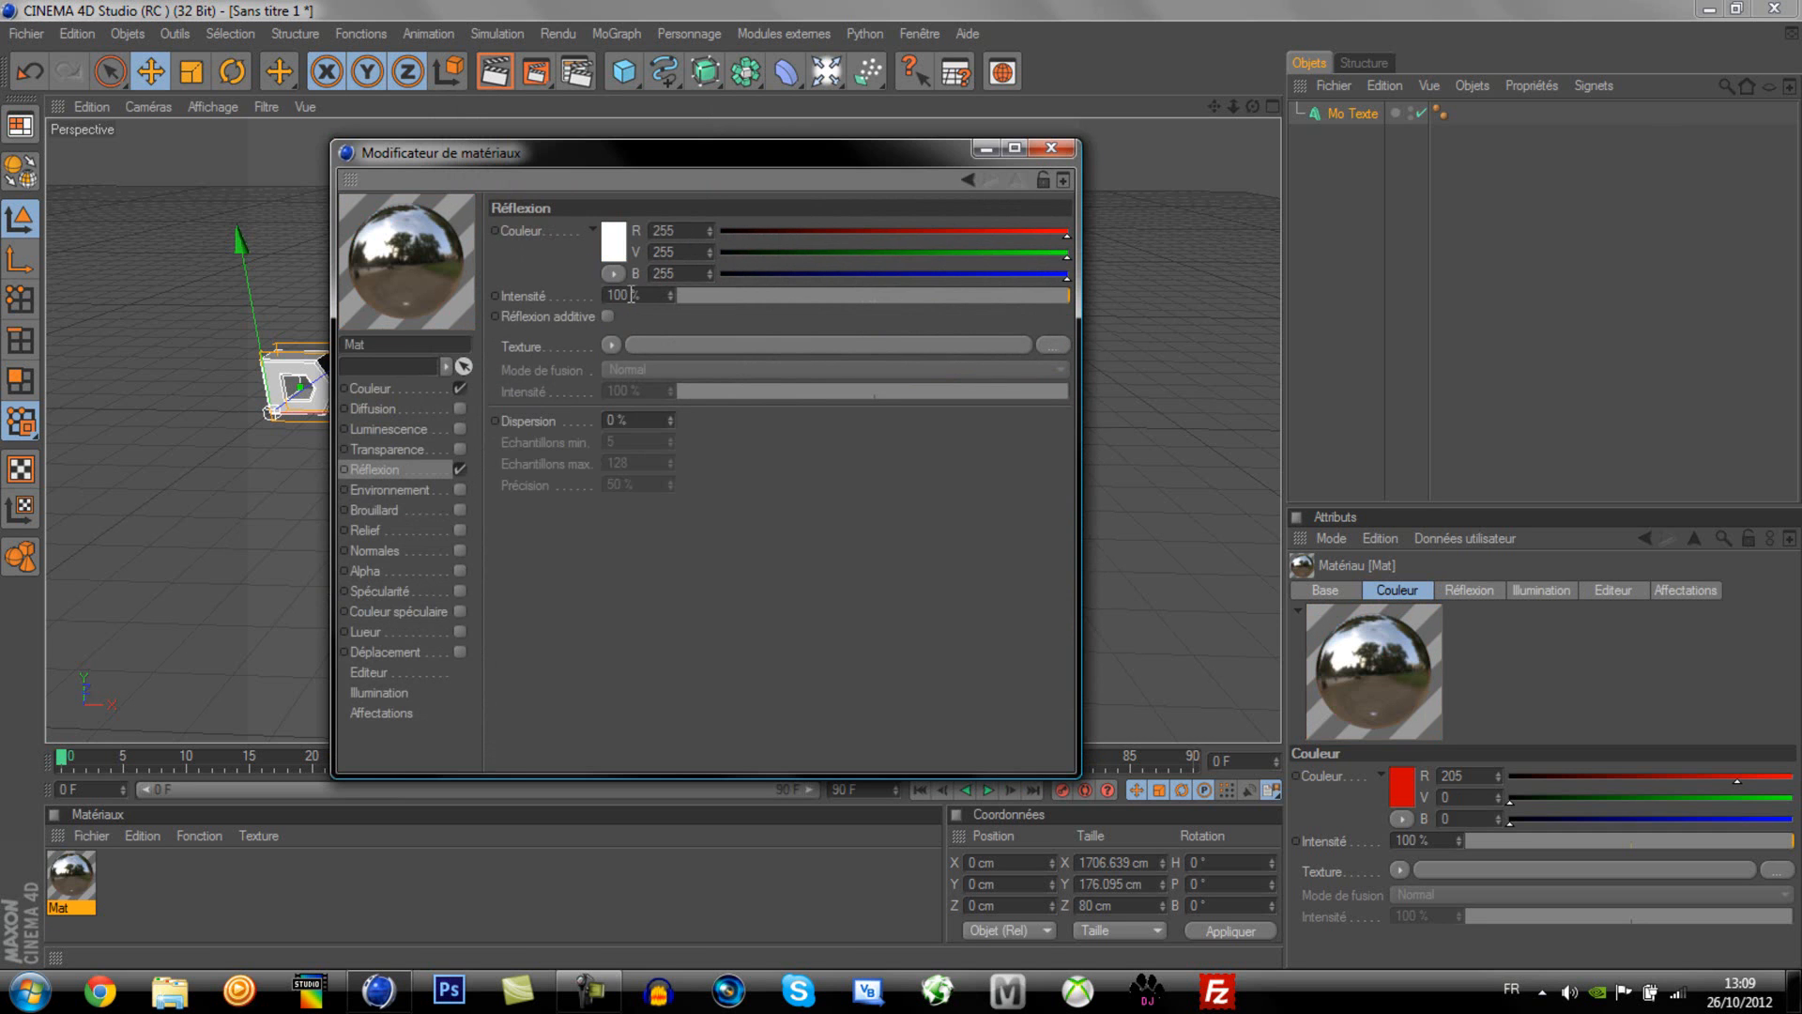
drag(623, 295, 216, 293)
text(2)
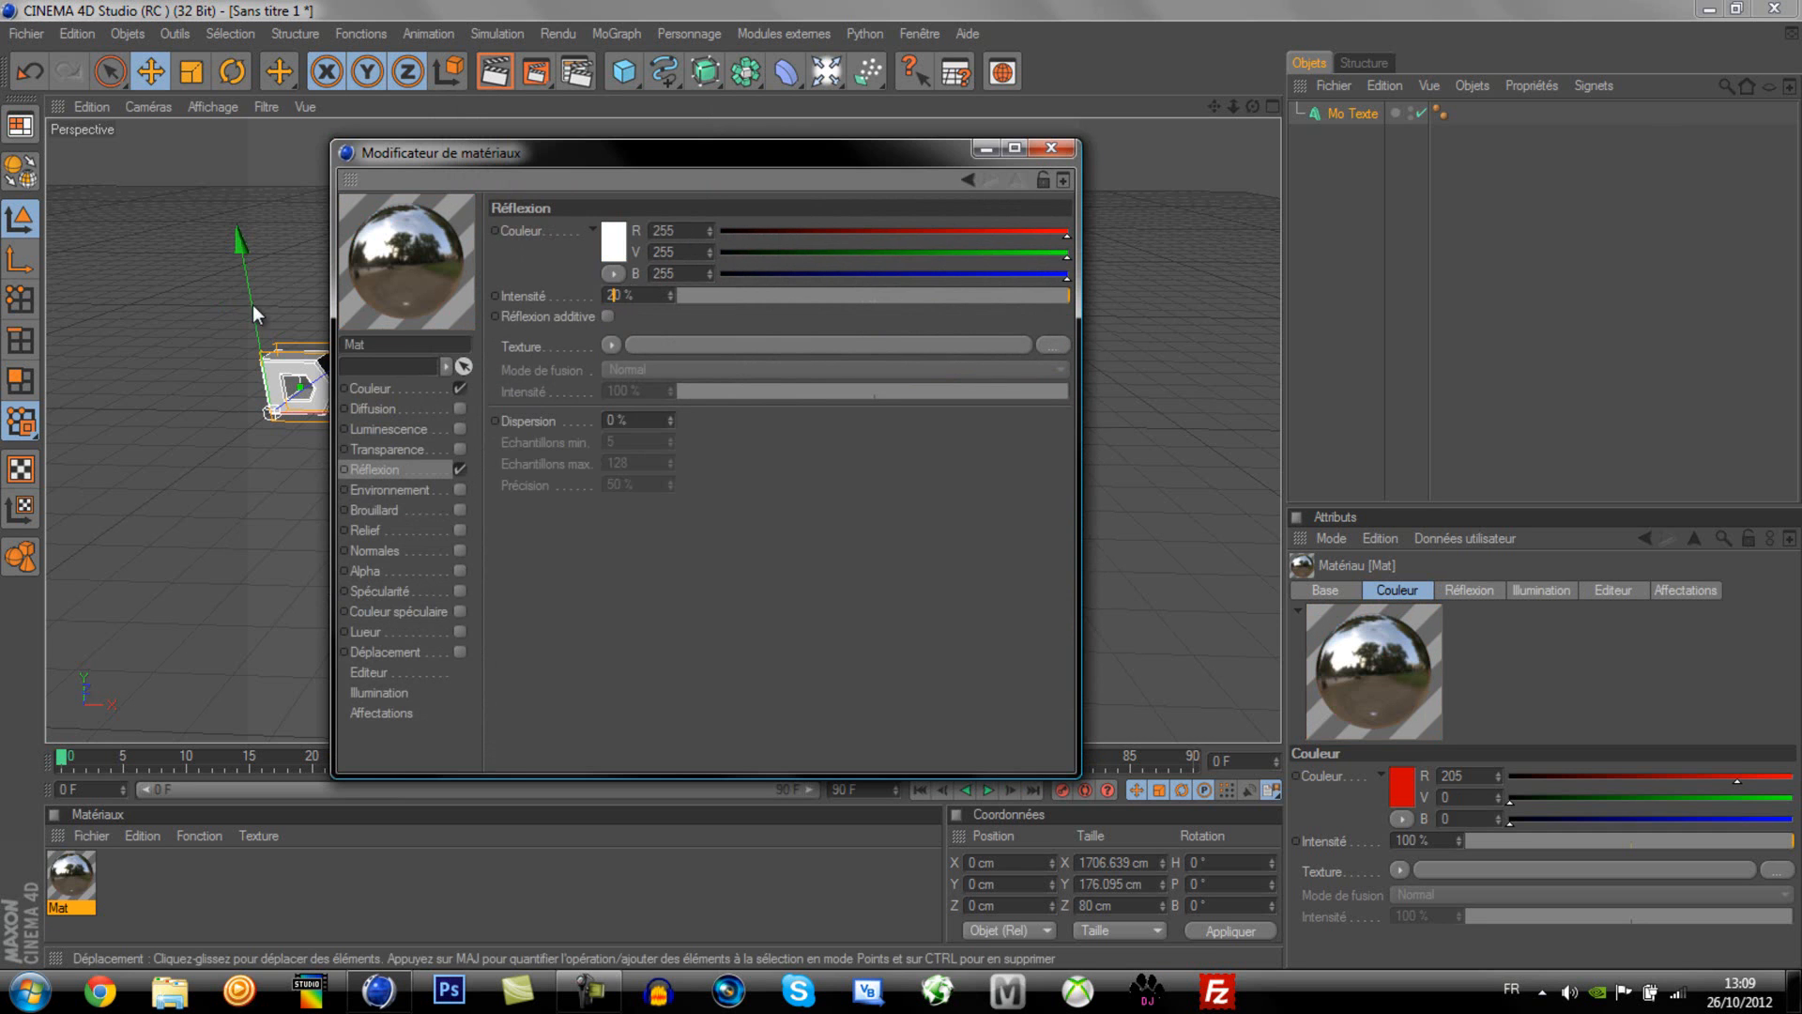
key(Return)
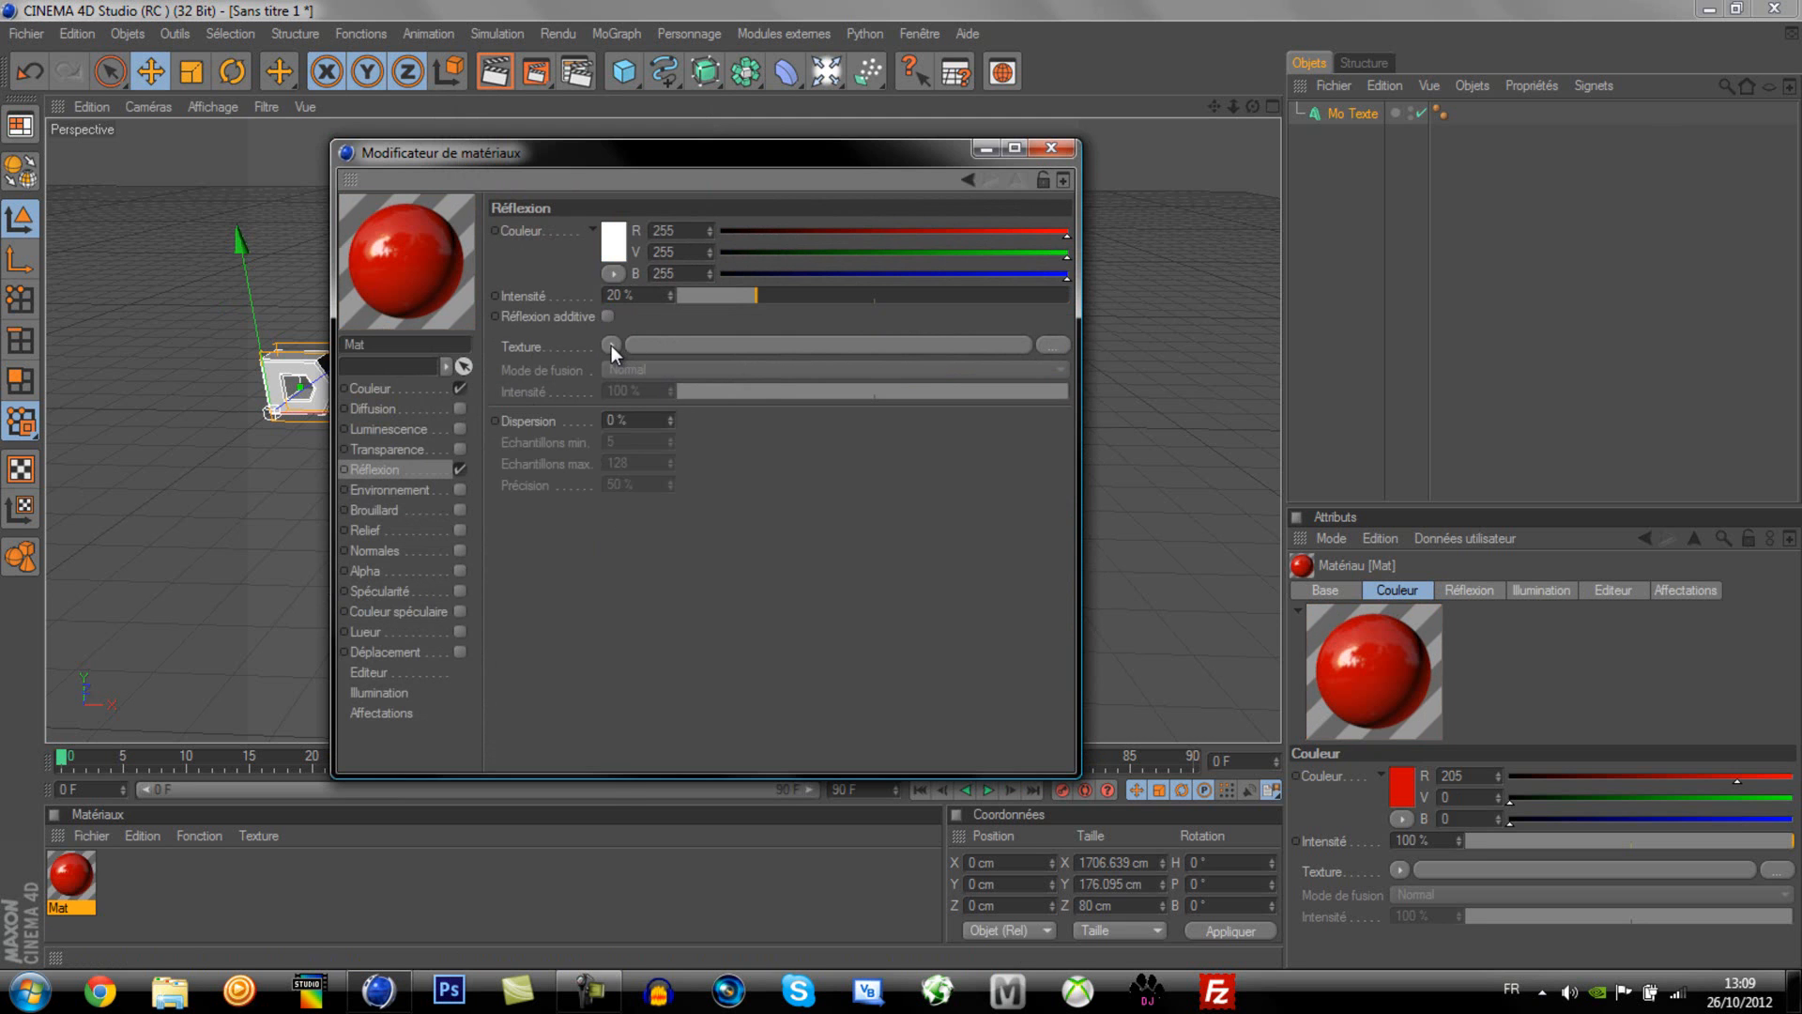
Step: Apply a Fresnel texture to the red material's reflection and close the material editor
click(611, 346)
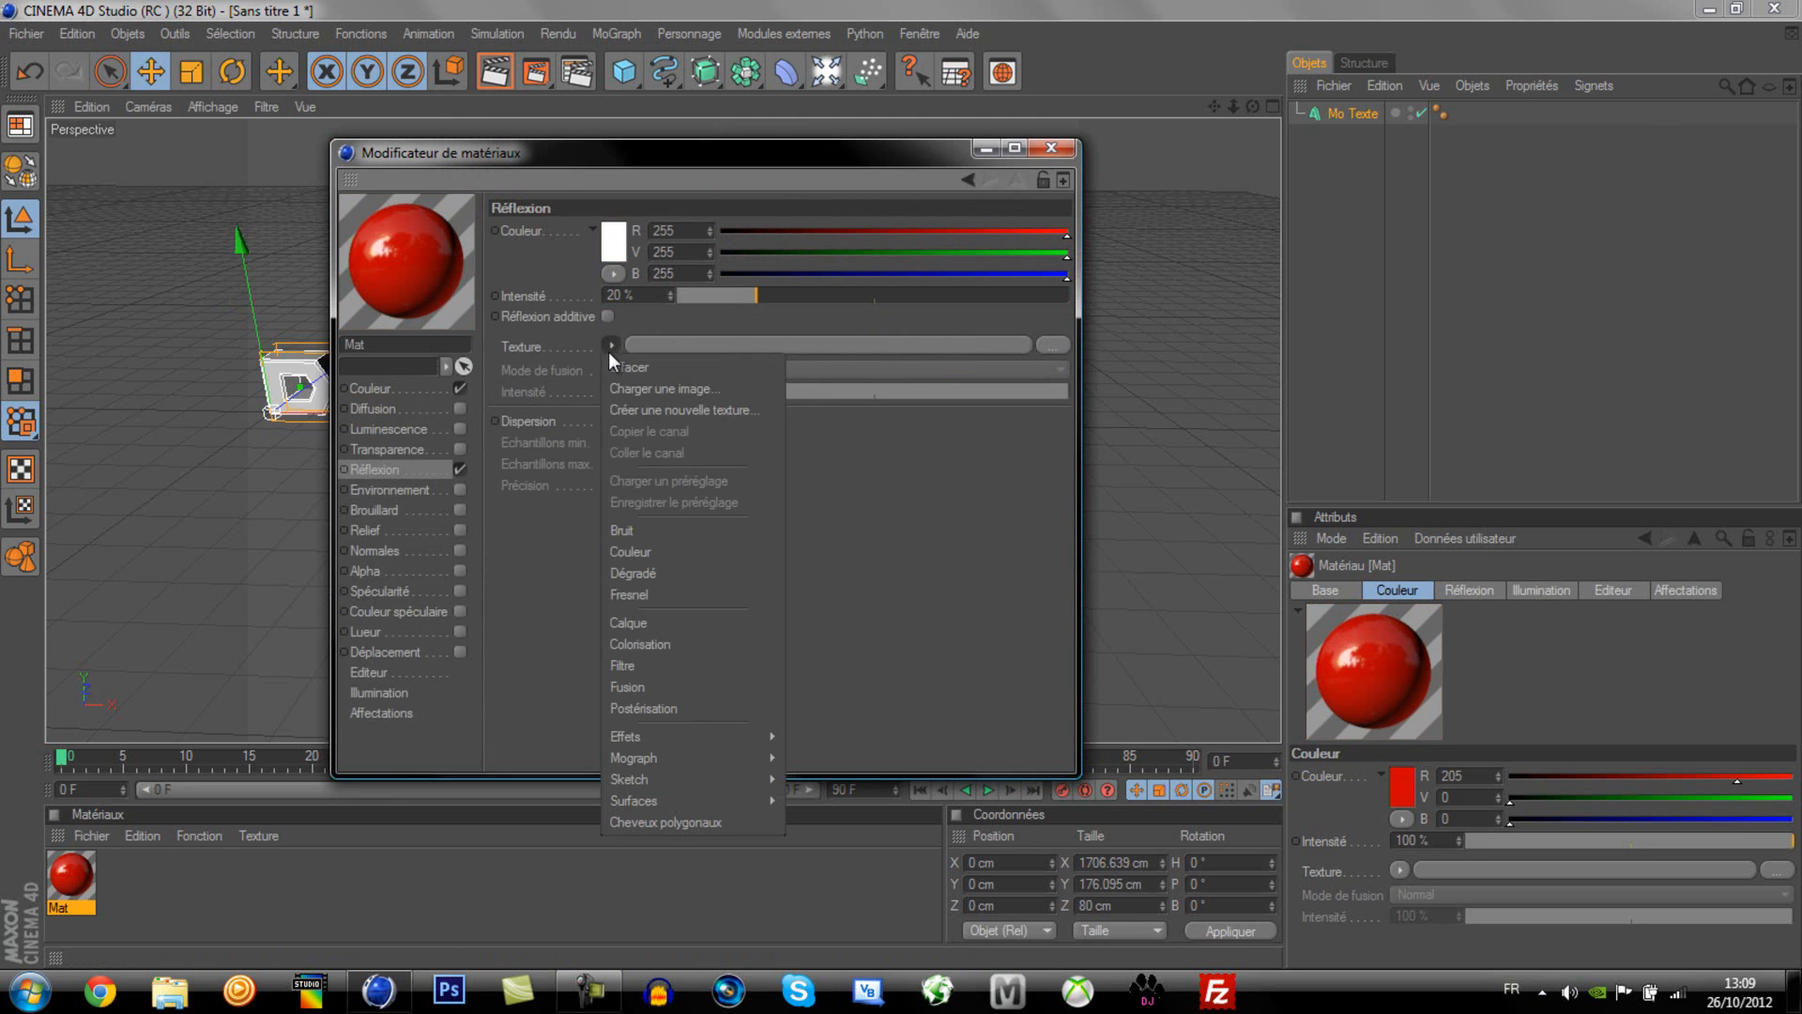
click(653, 592)
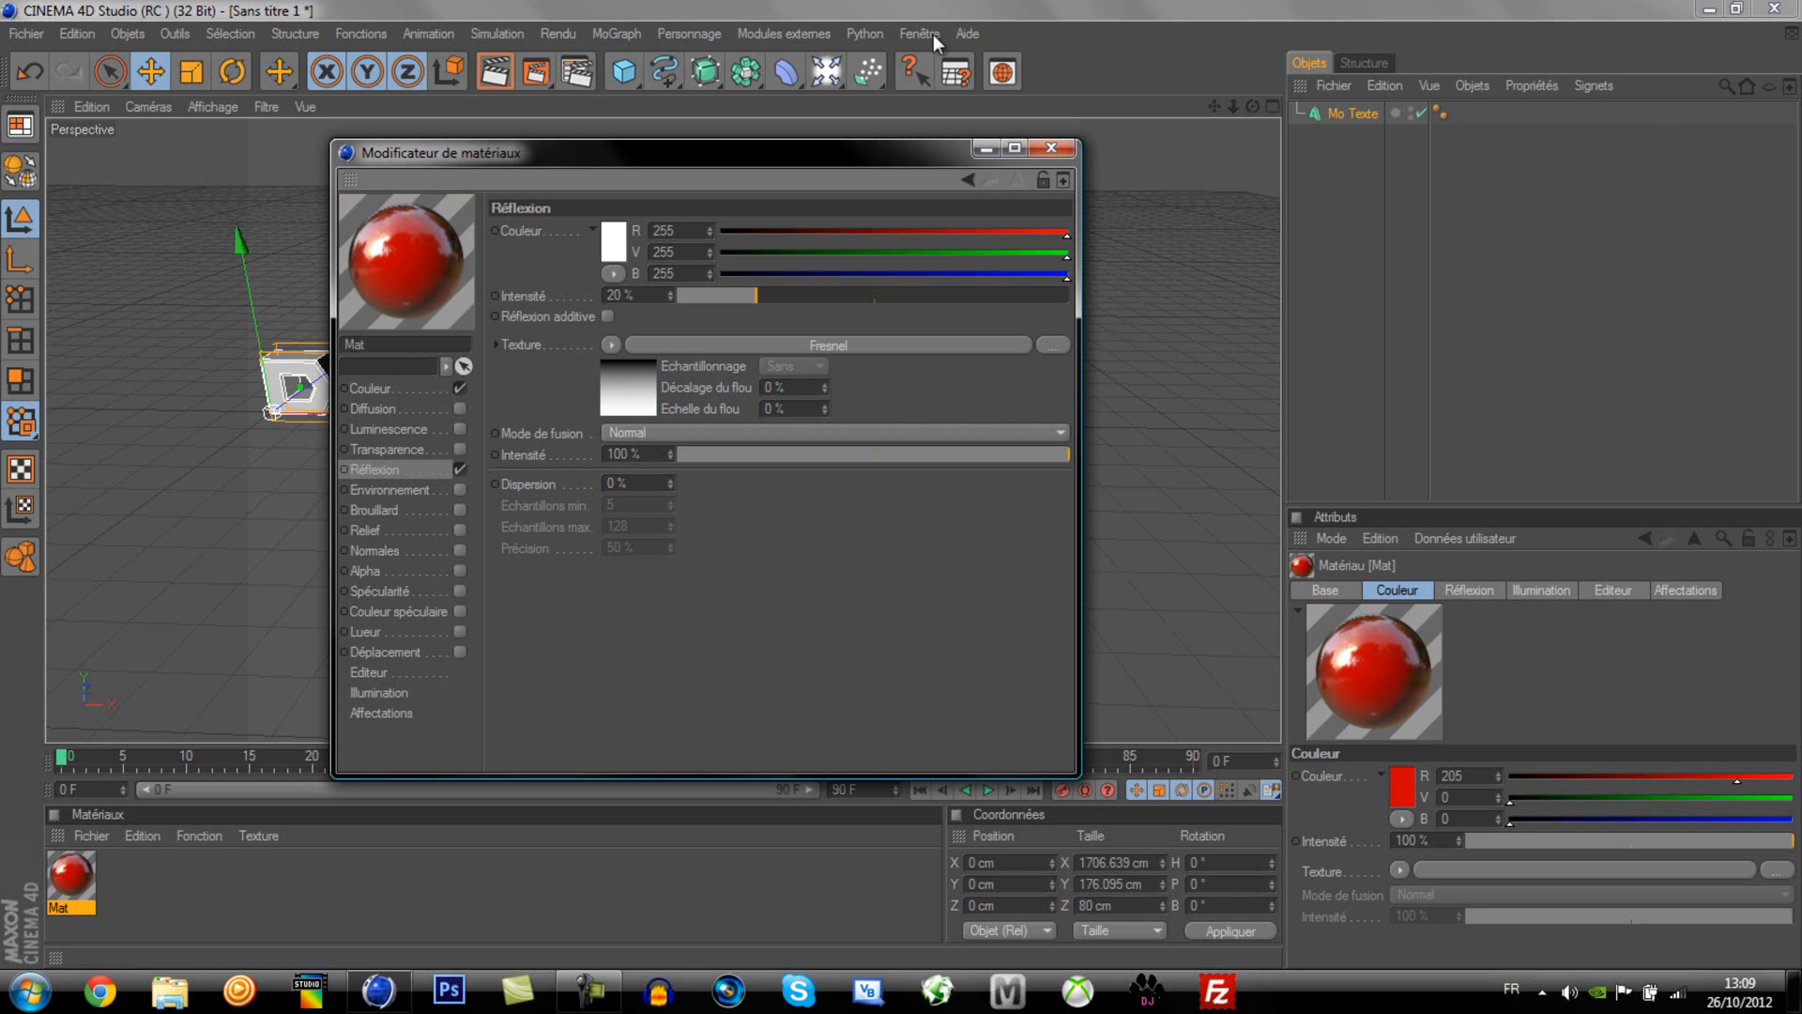
click(1052, 147)
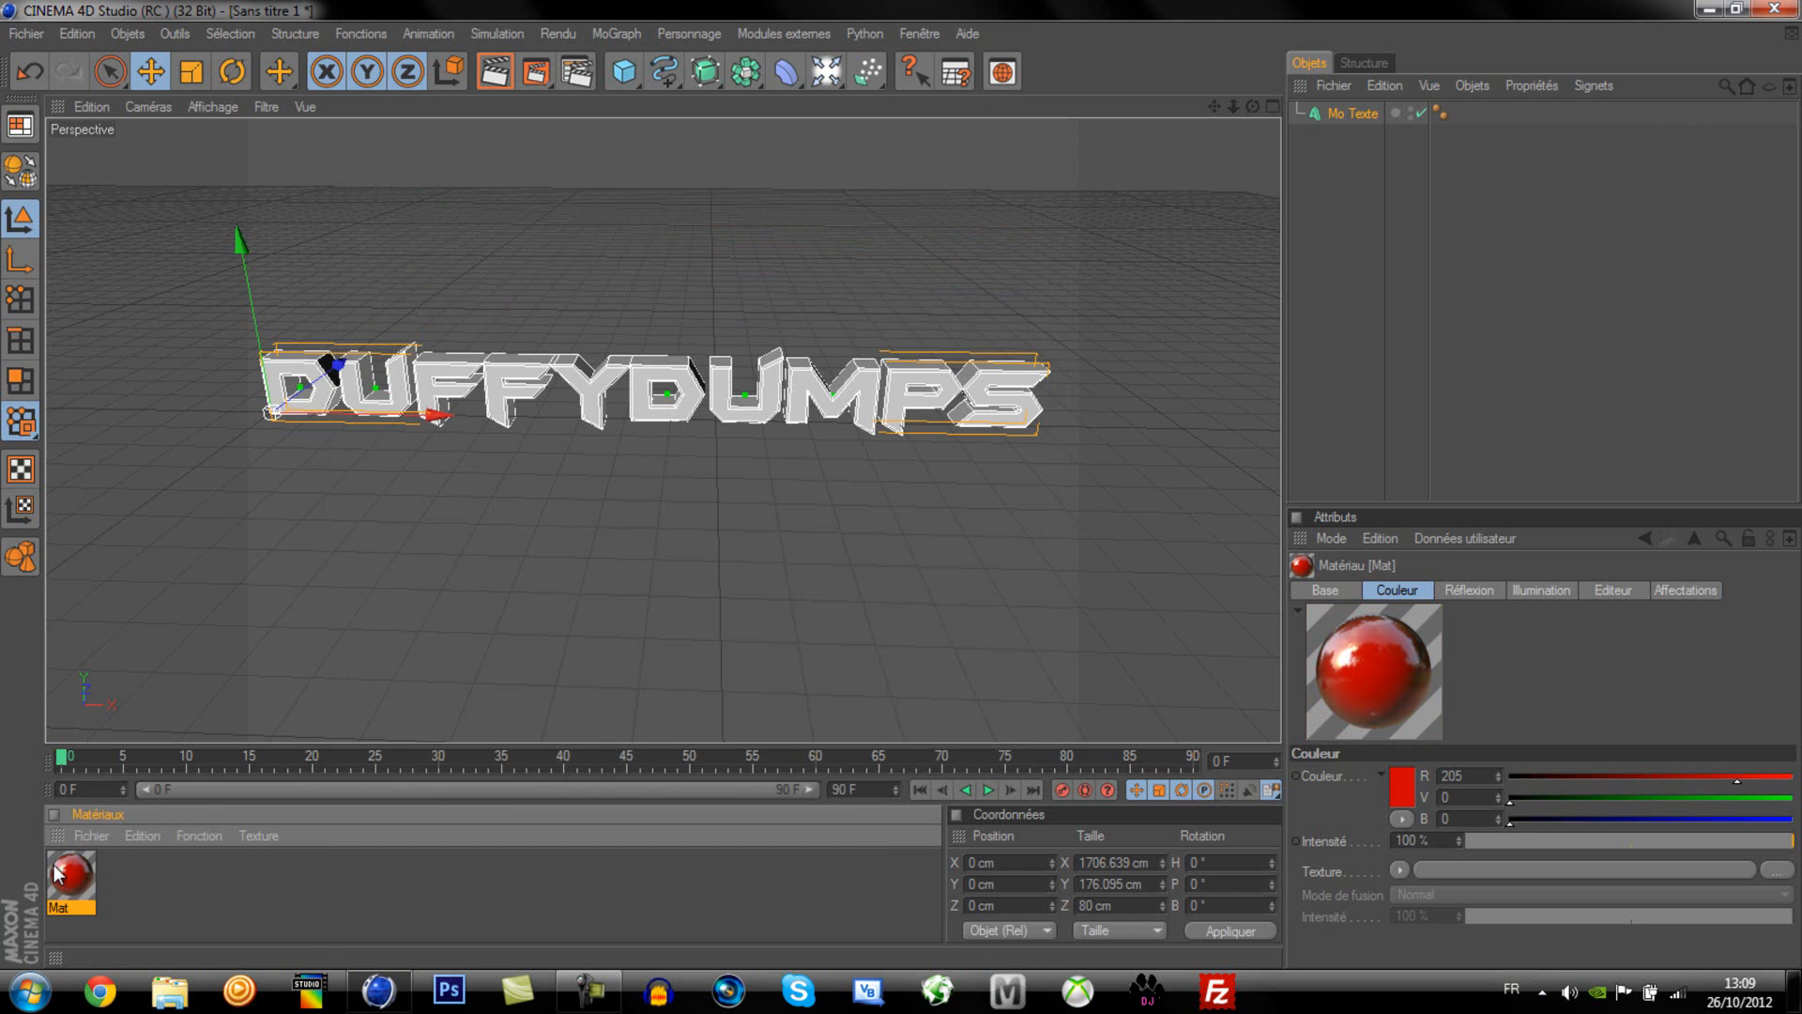
Step: Create a second material and open it for editing
click(183, 882)
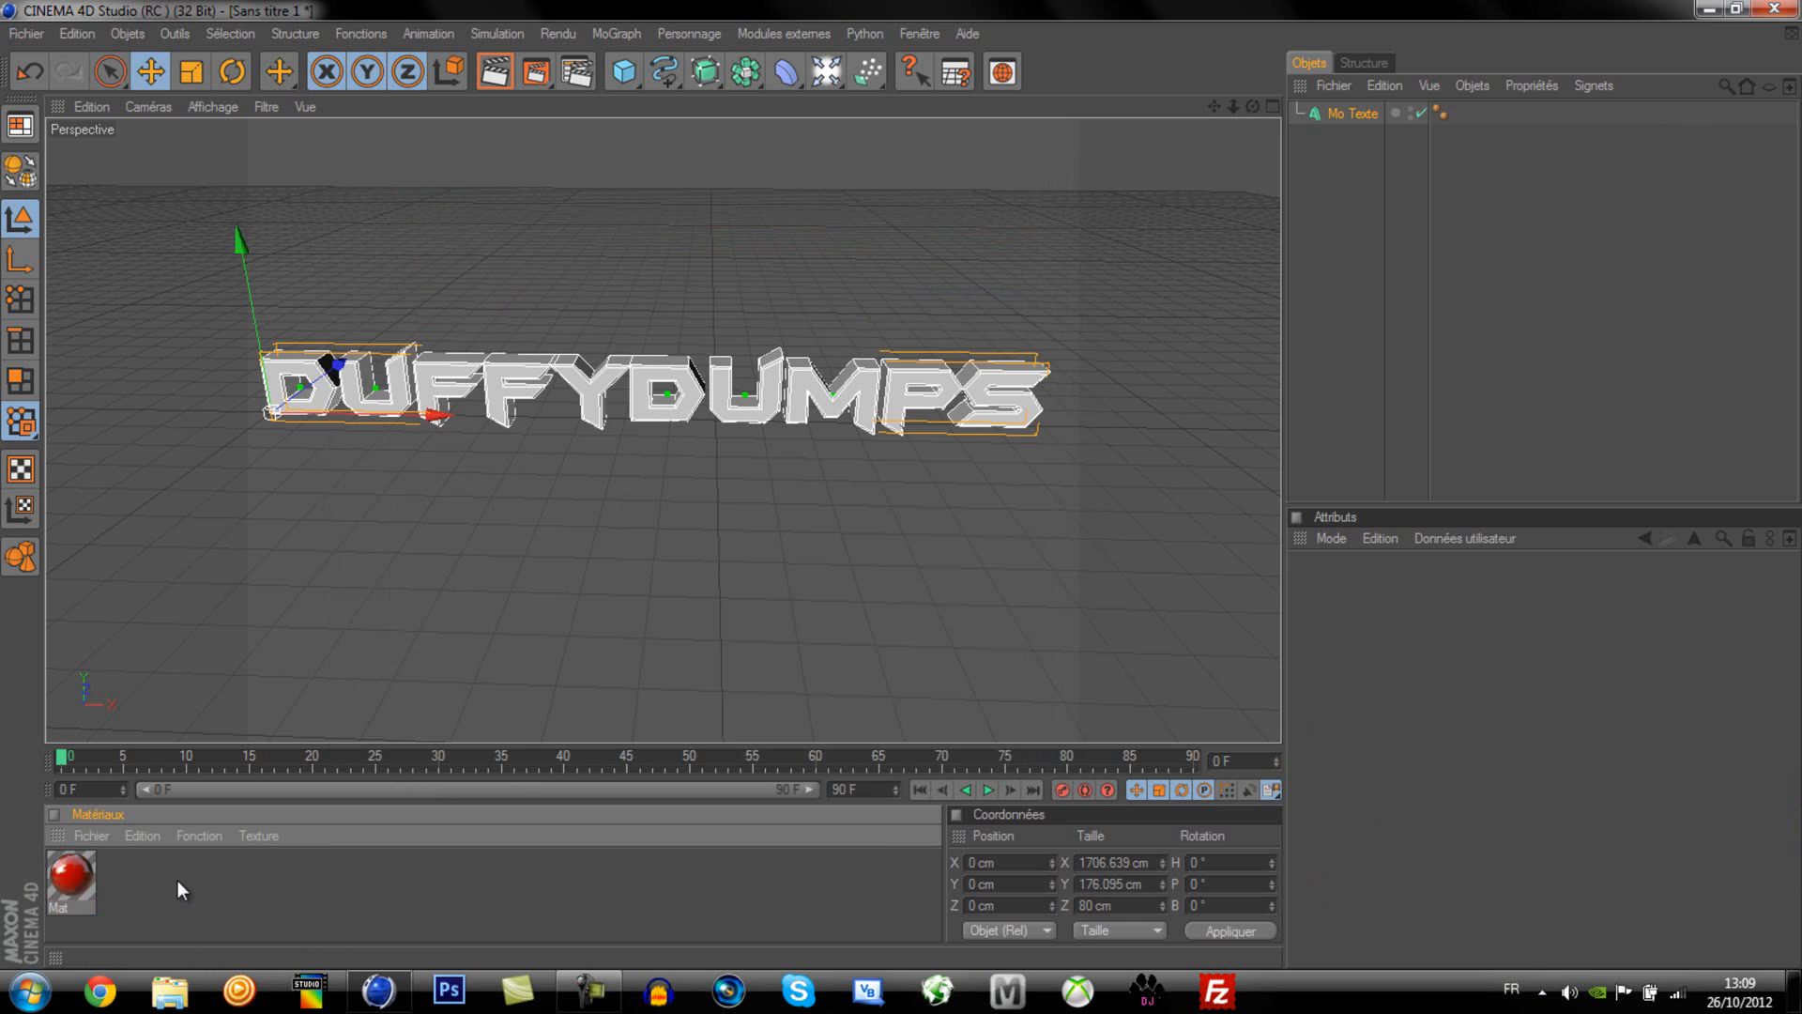
double_click(212, 868)
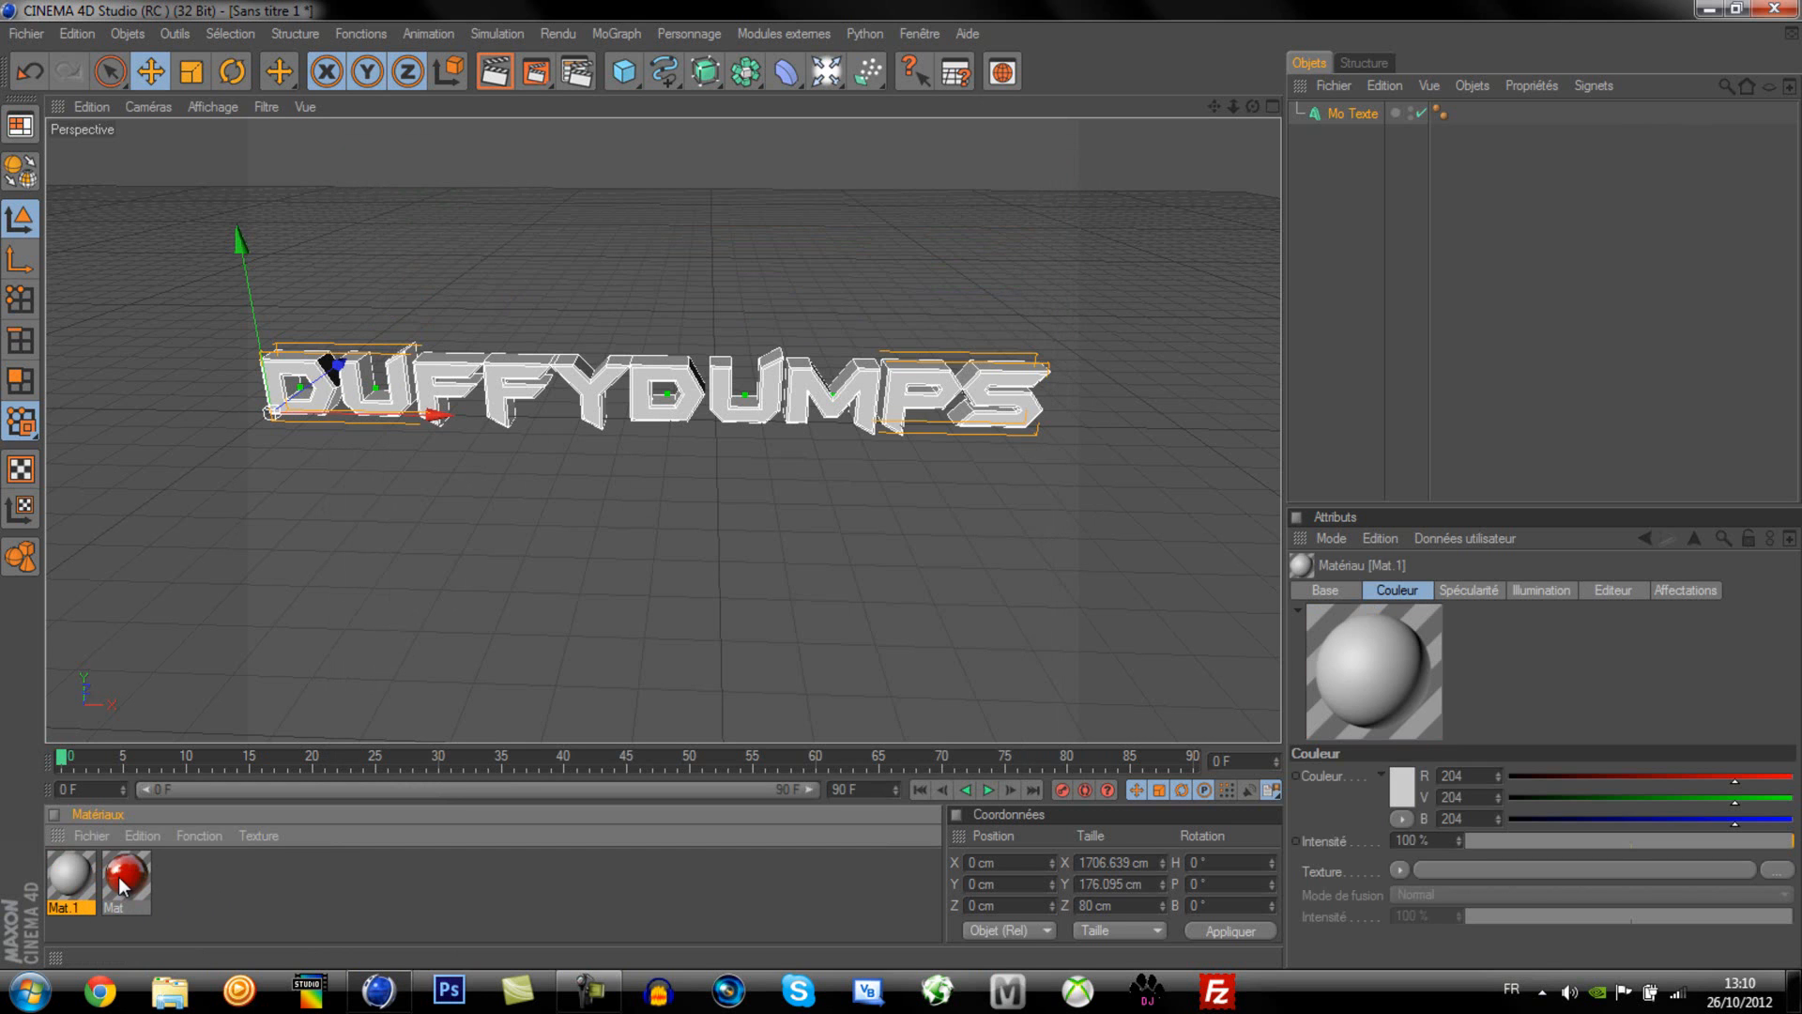
double_click(73, 878)
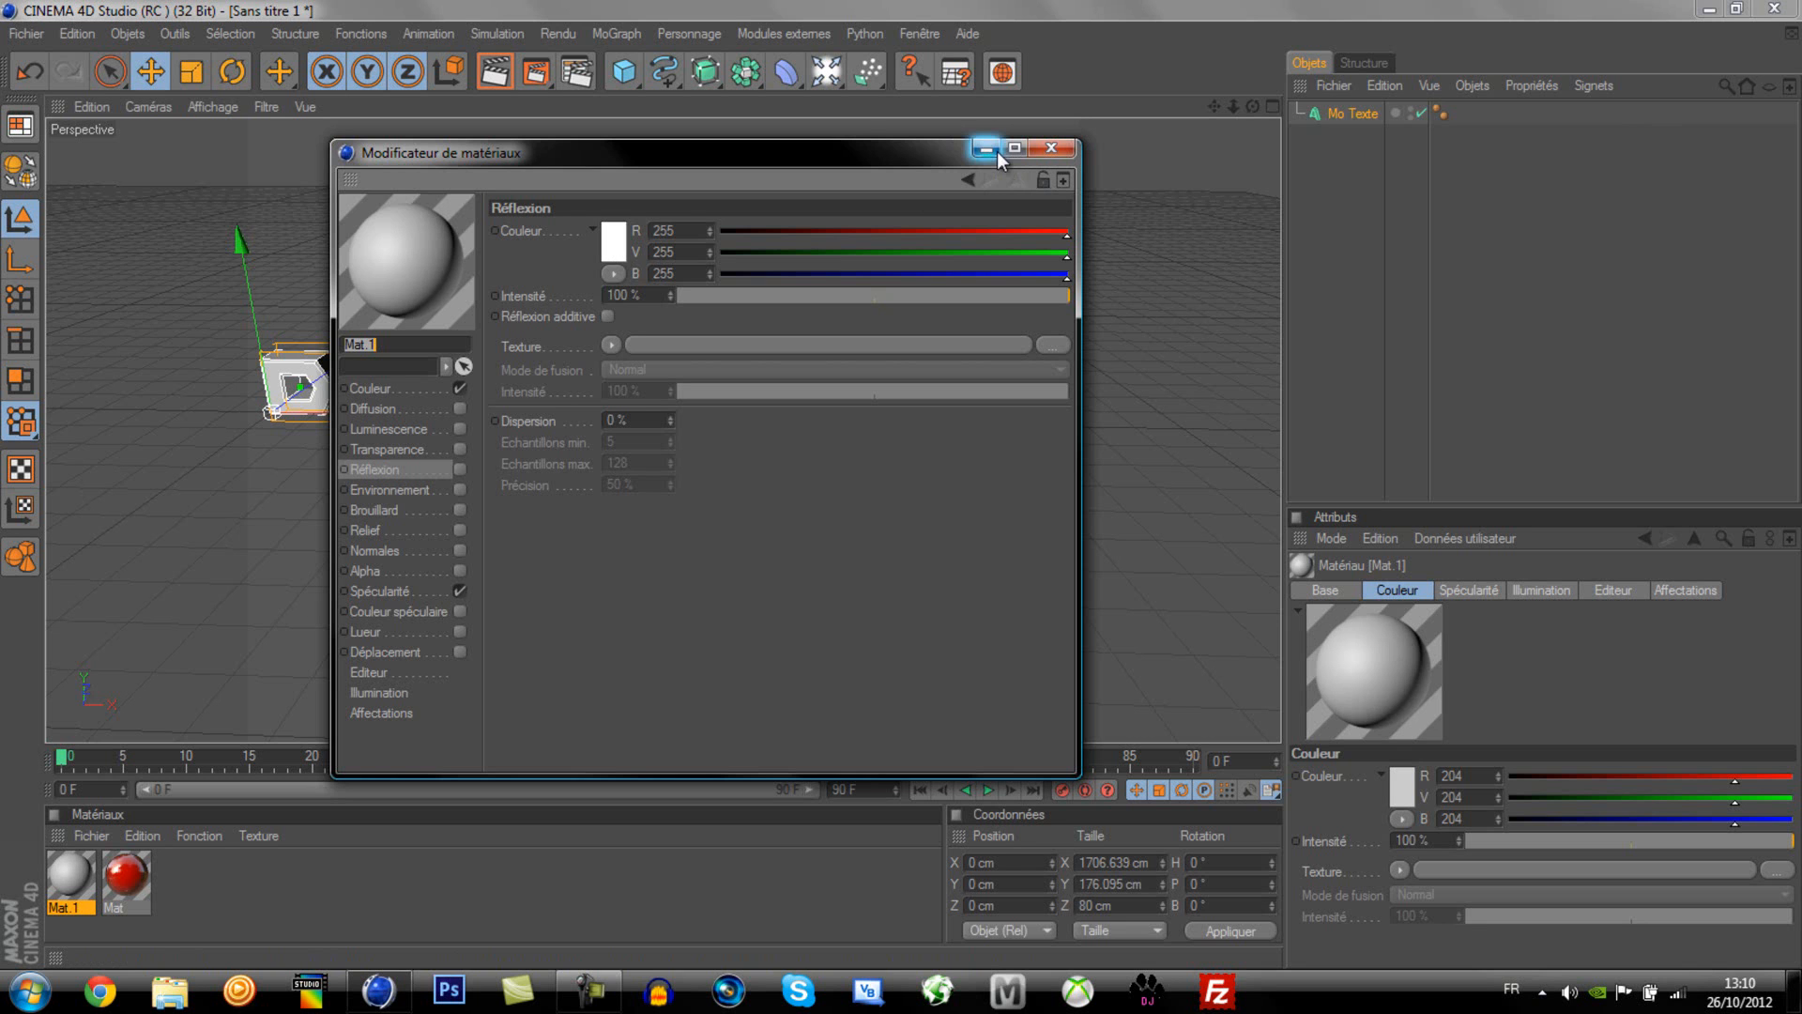
Step: Set the second material's reflection colour to dark blue (RGB 25, 0, 172) and switch it from specularity to reflection
click(623, 229)
drag(623, 145, 711, 146)
click(633, 188)
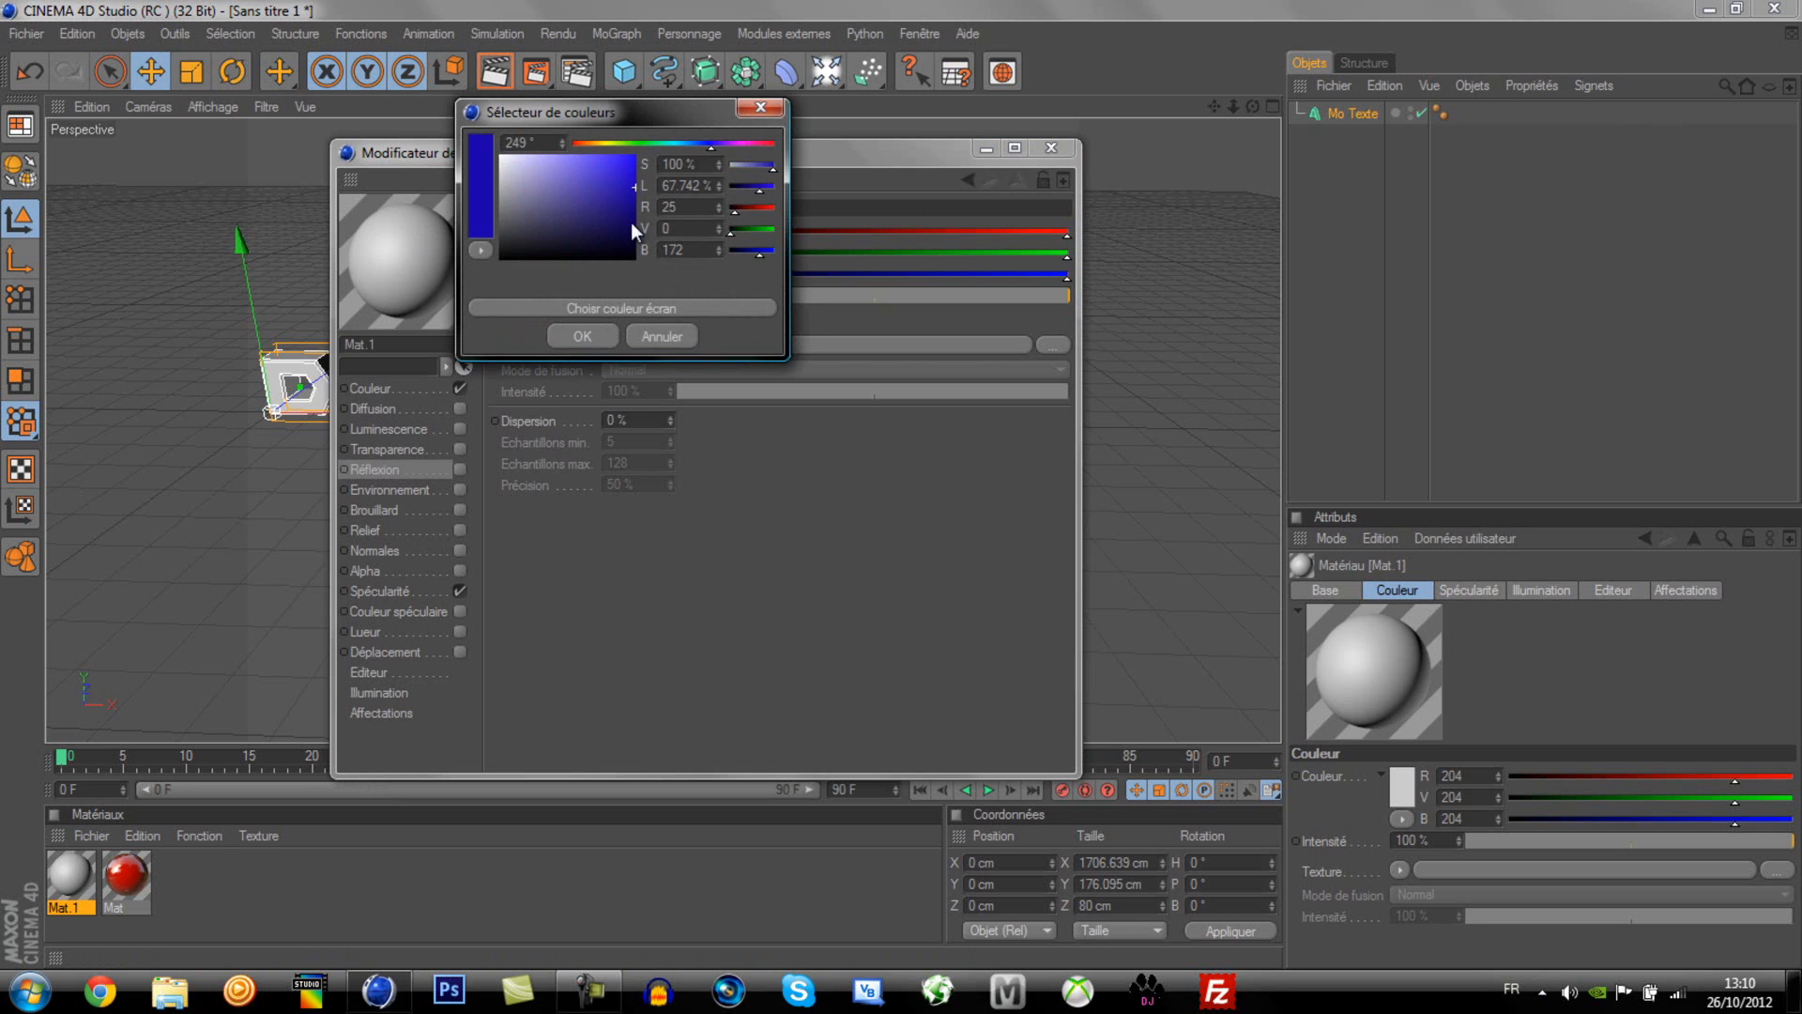
click(579, 337)
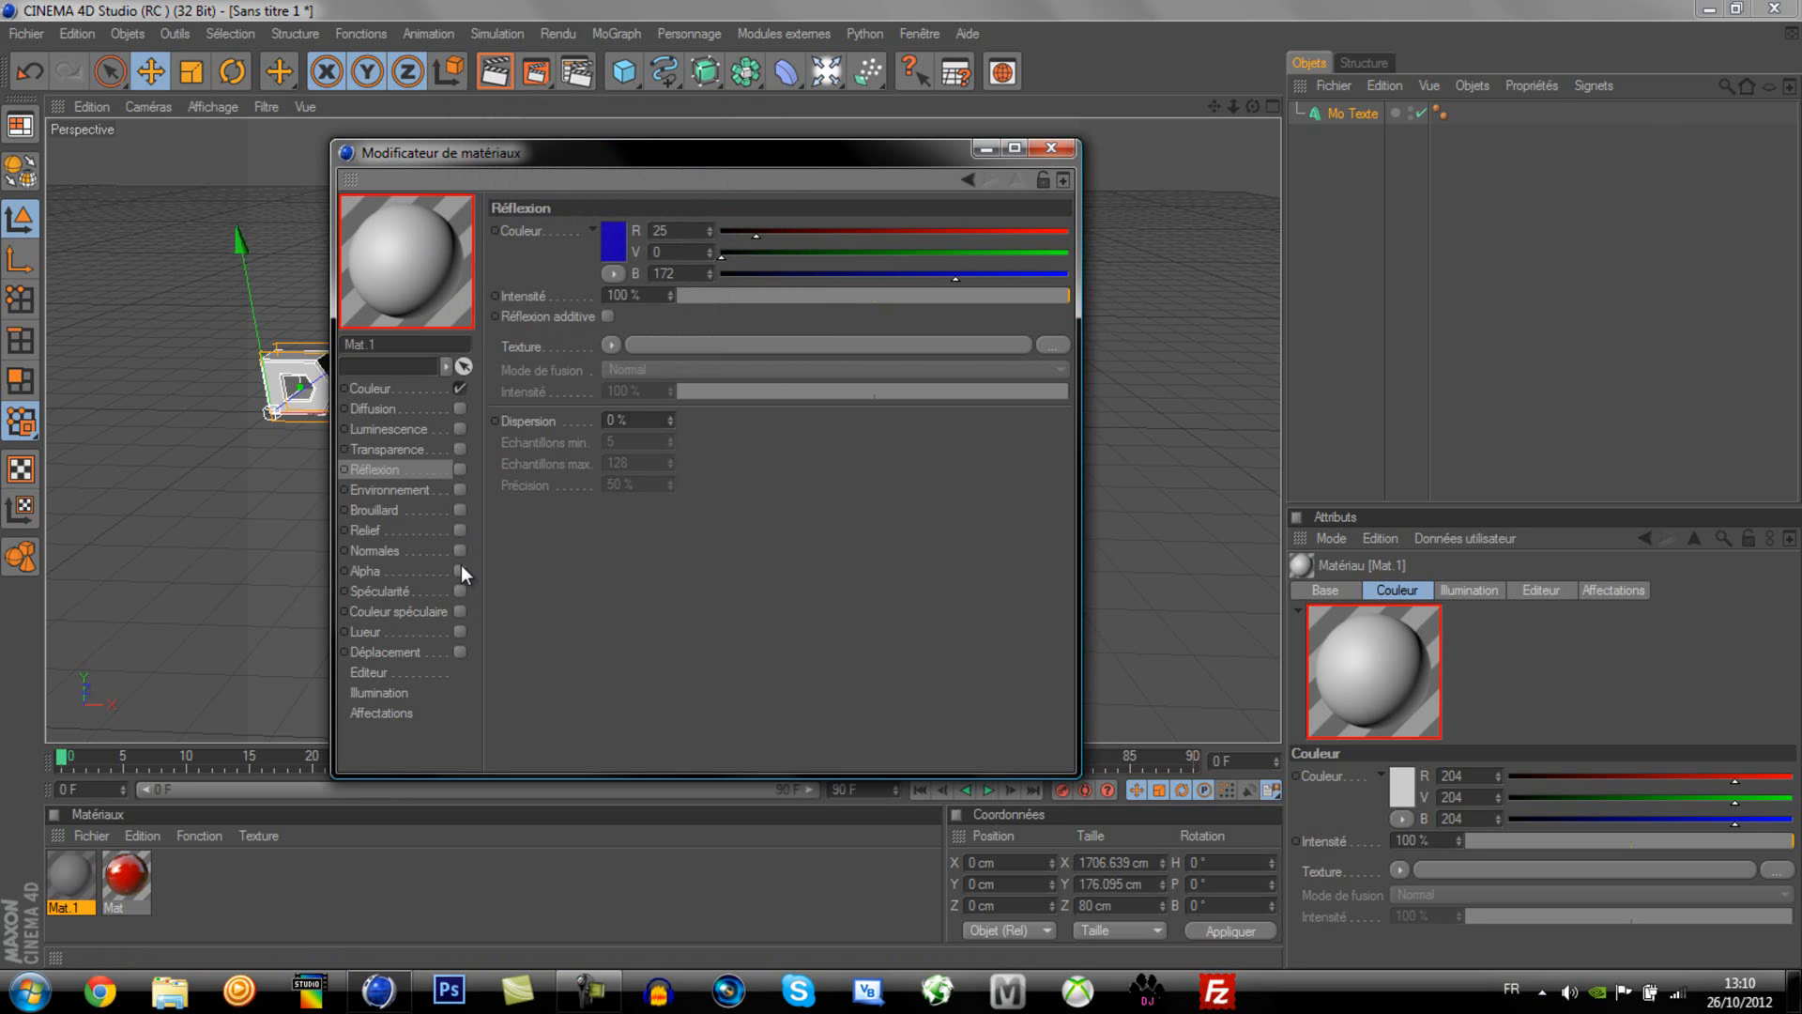
click(460, 468)
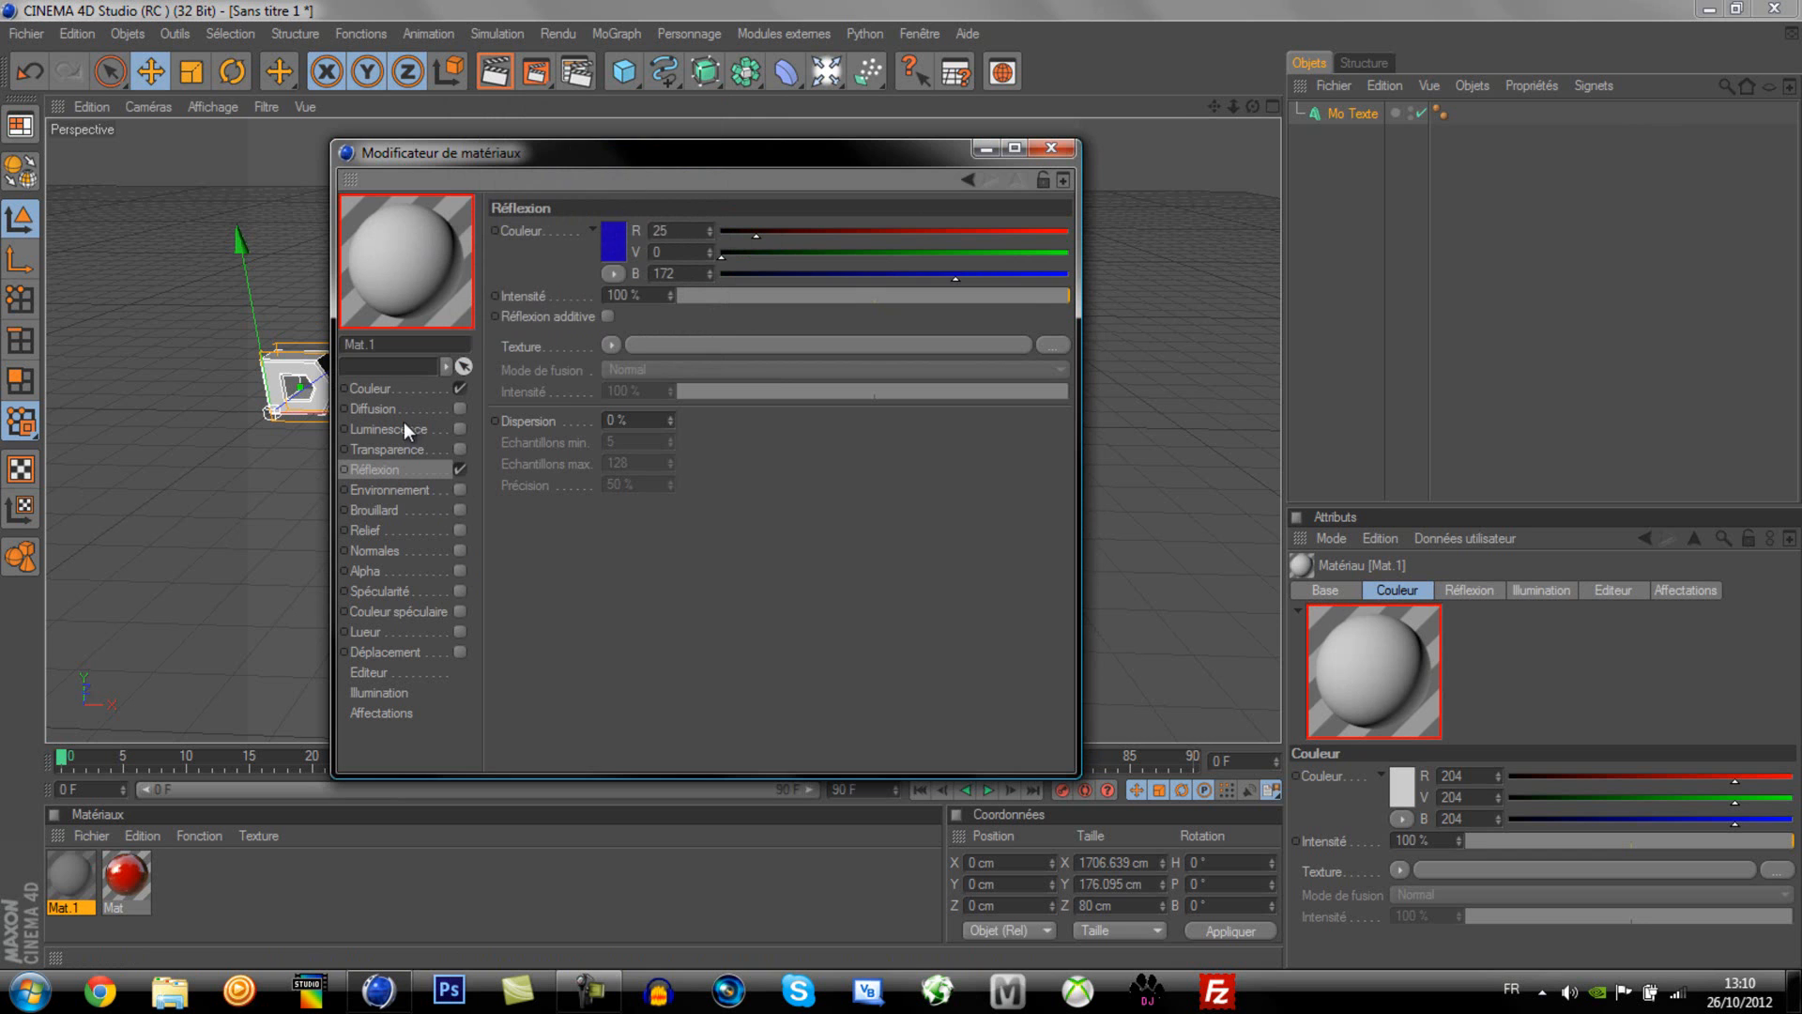
Step: Set the second material's base colour to dark blue (RGB 19, 0, 167)
click(419, 388)
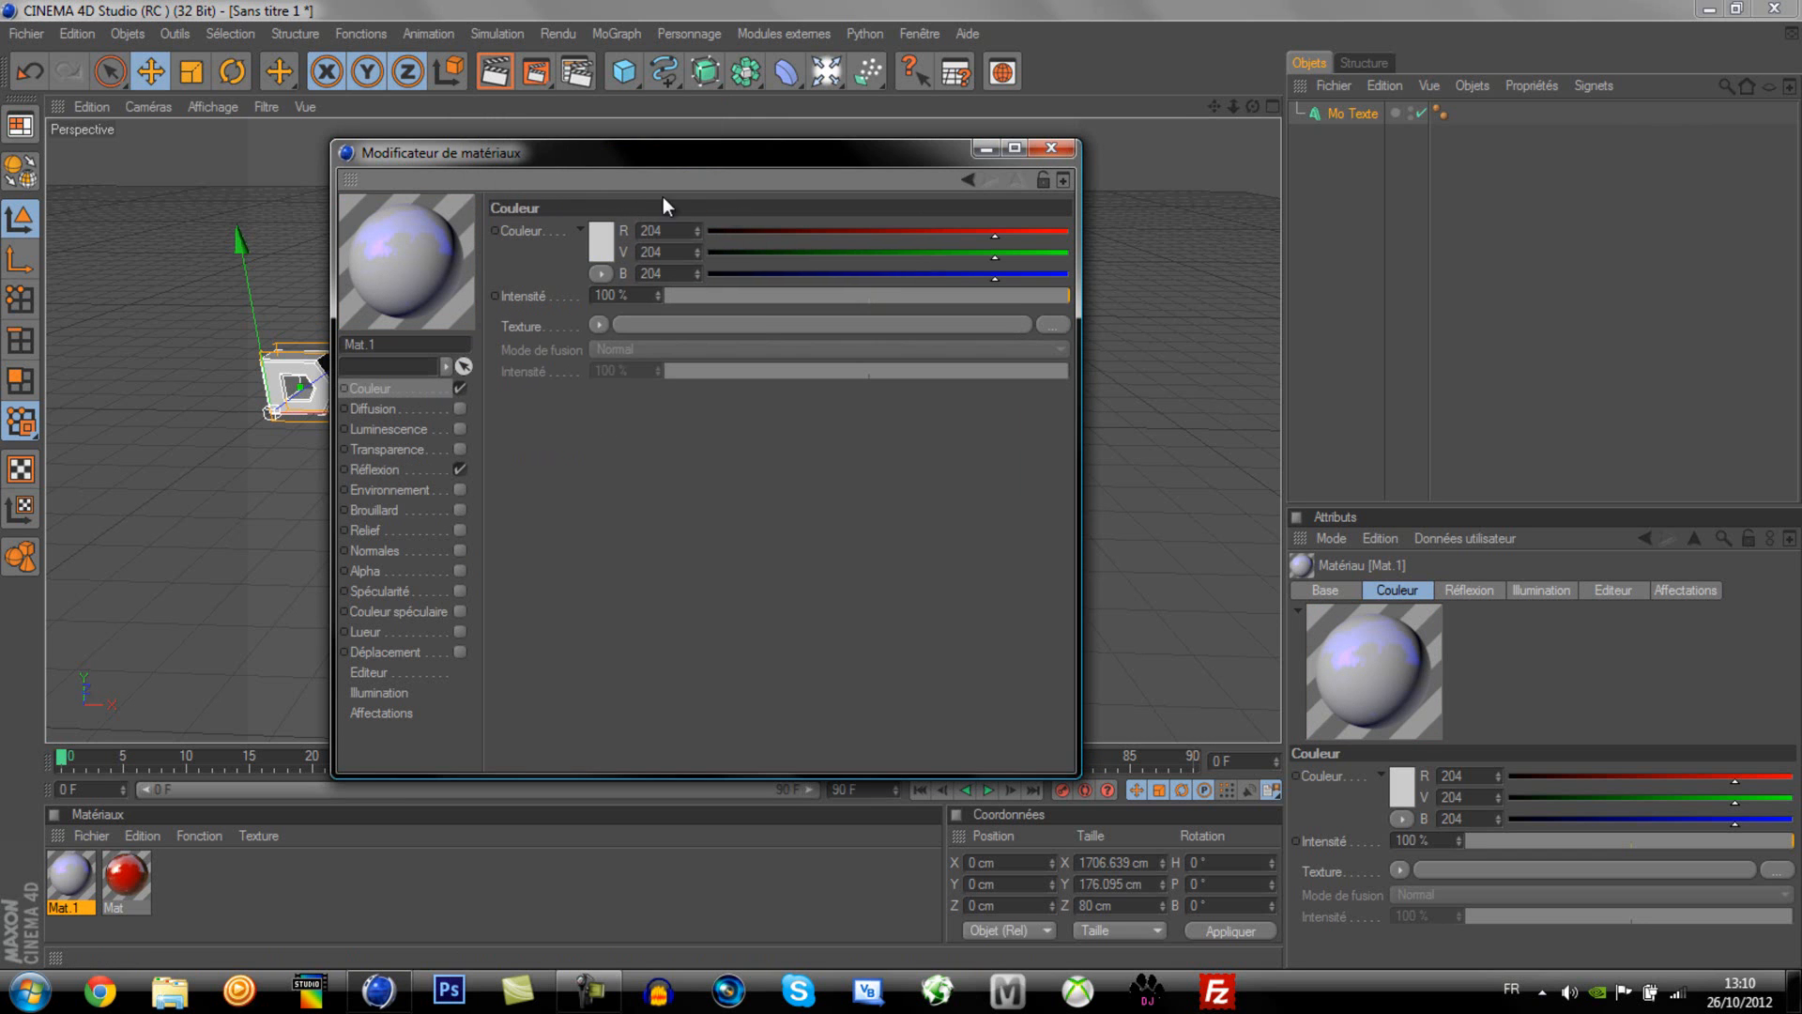
click(611, 239)
drag(665, 160, 700, 157)
click(608, 209)
click(554, 349)
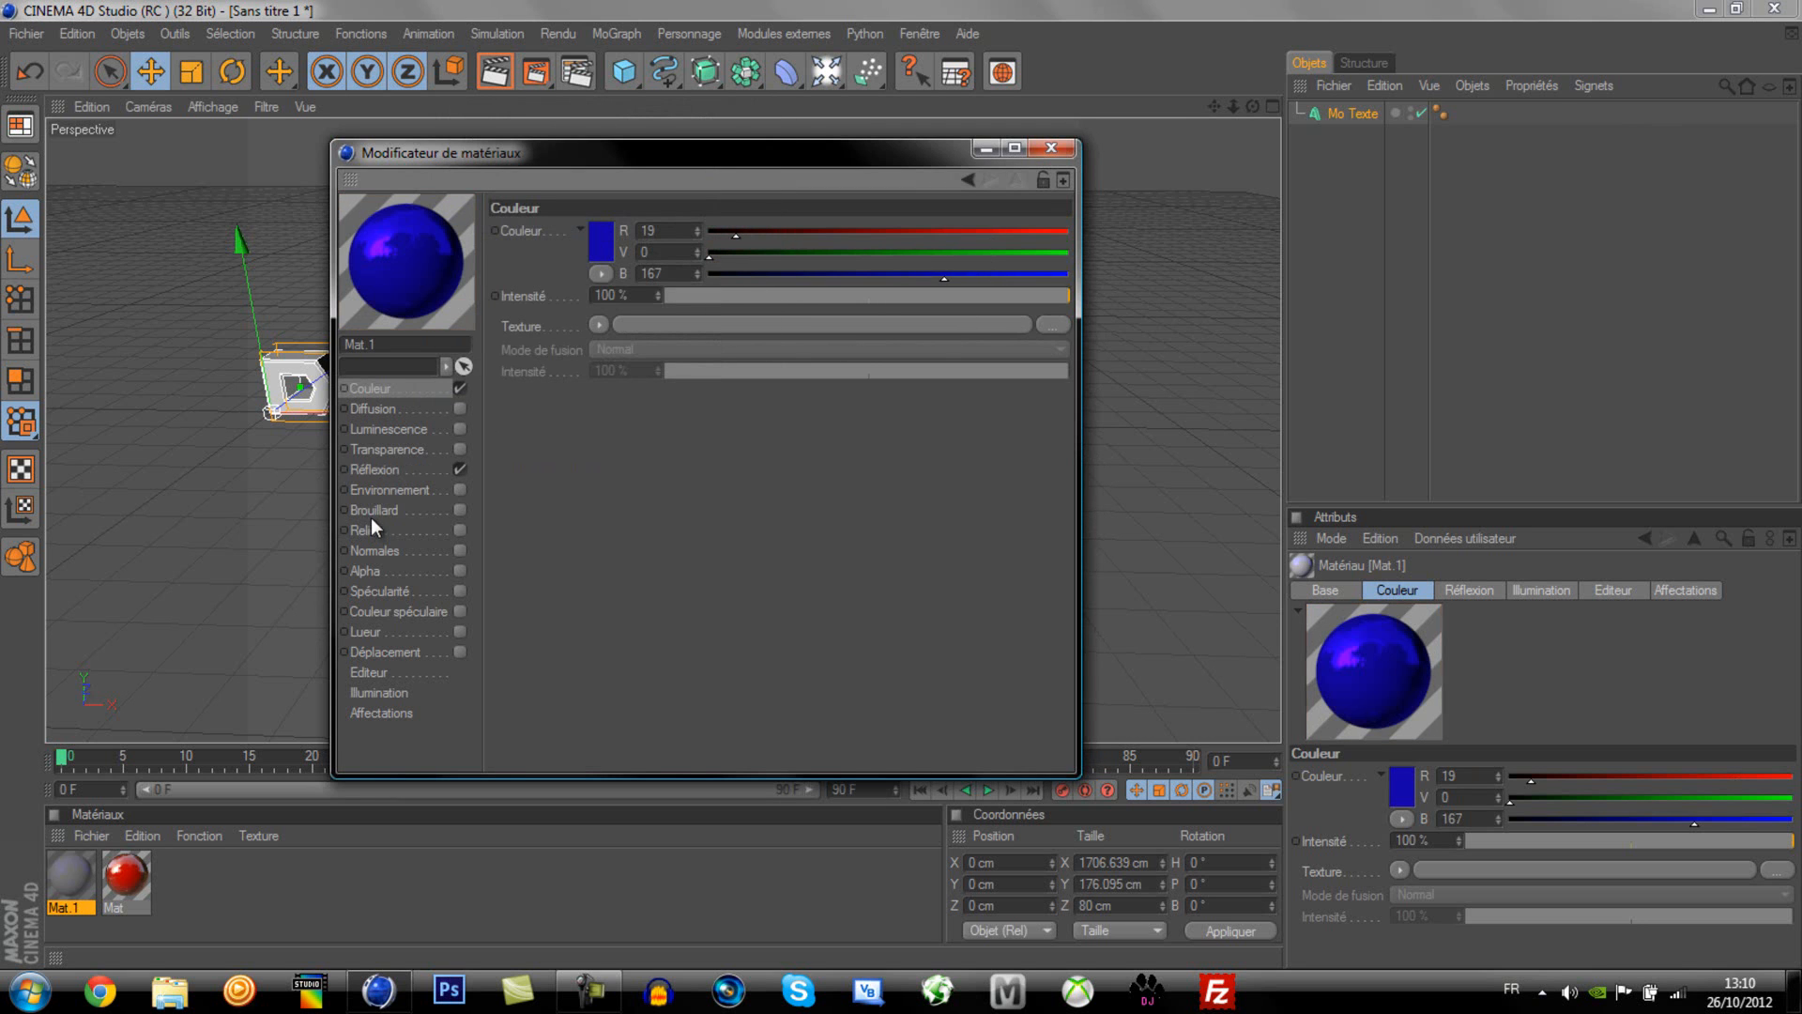
Step: Set the blue material's reflection intensity to 20 %, apply a Fresnel texture to it, and close the material editor
click(439, 467)
double_click(631, 295)
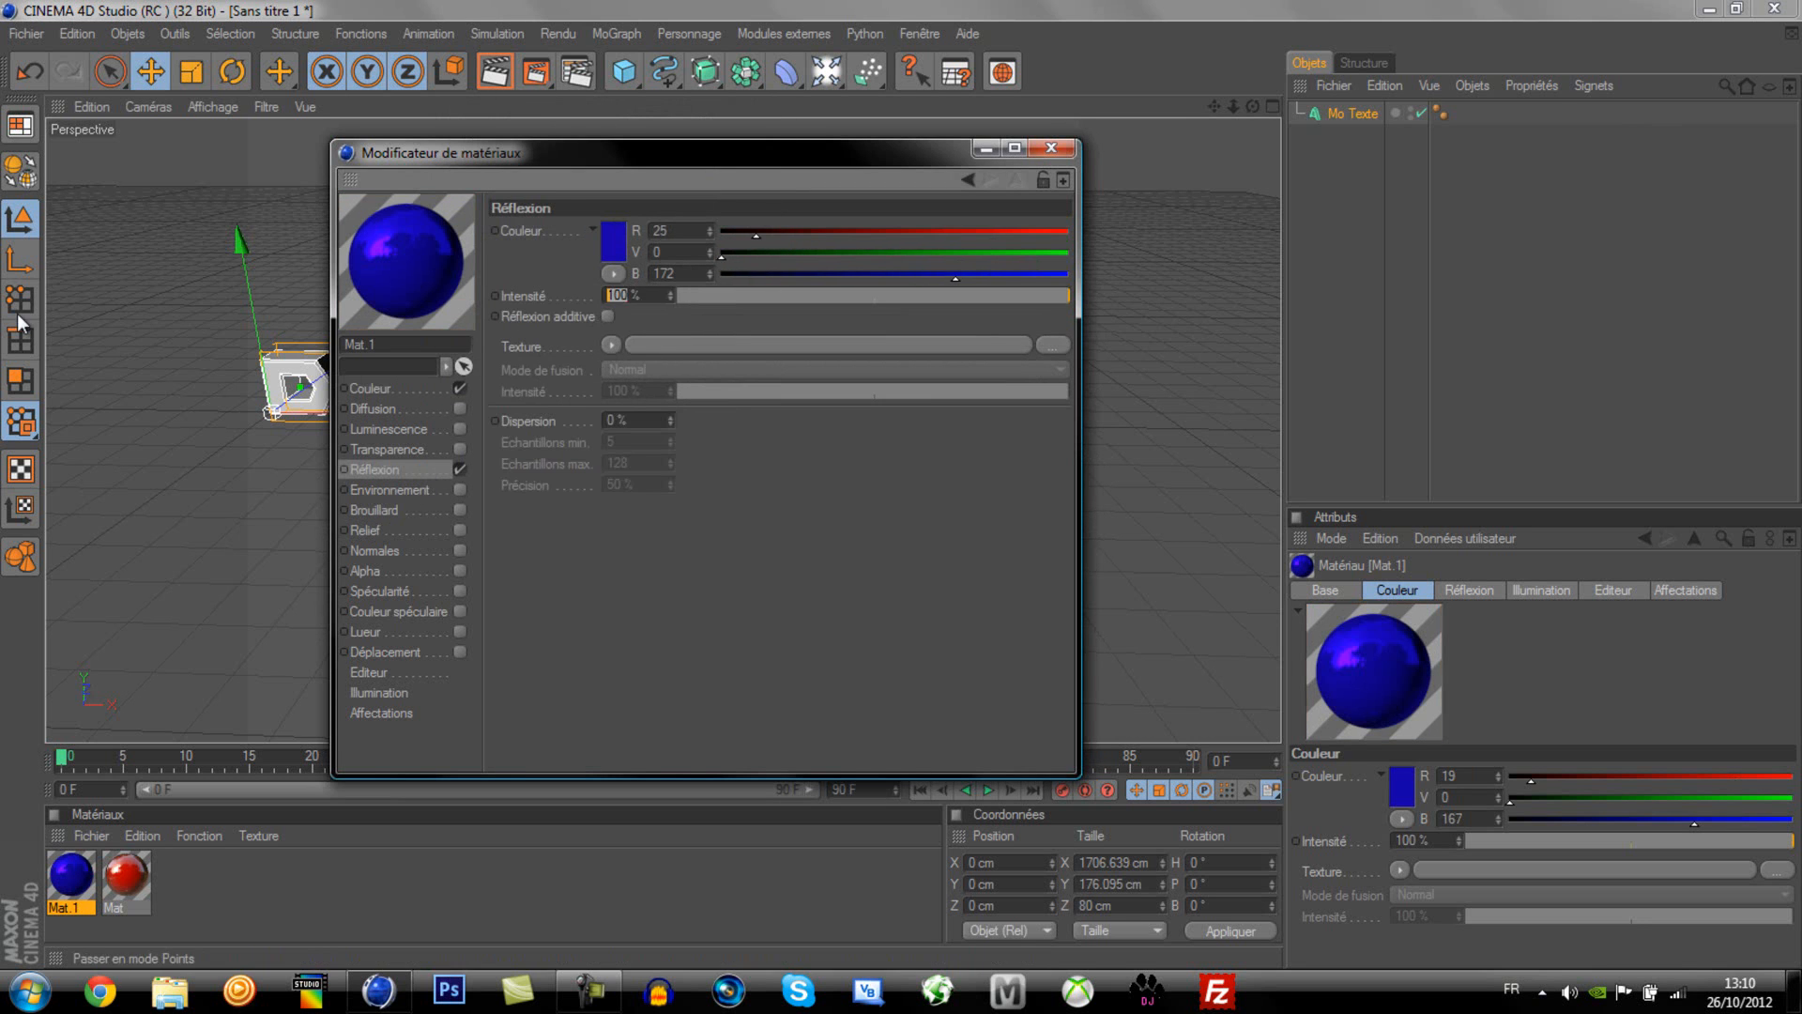
text(20)
click(611, 345)
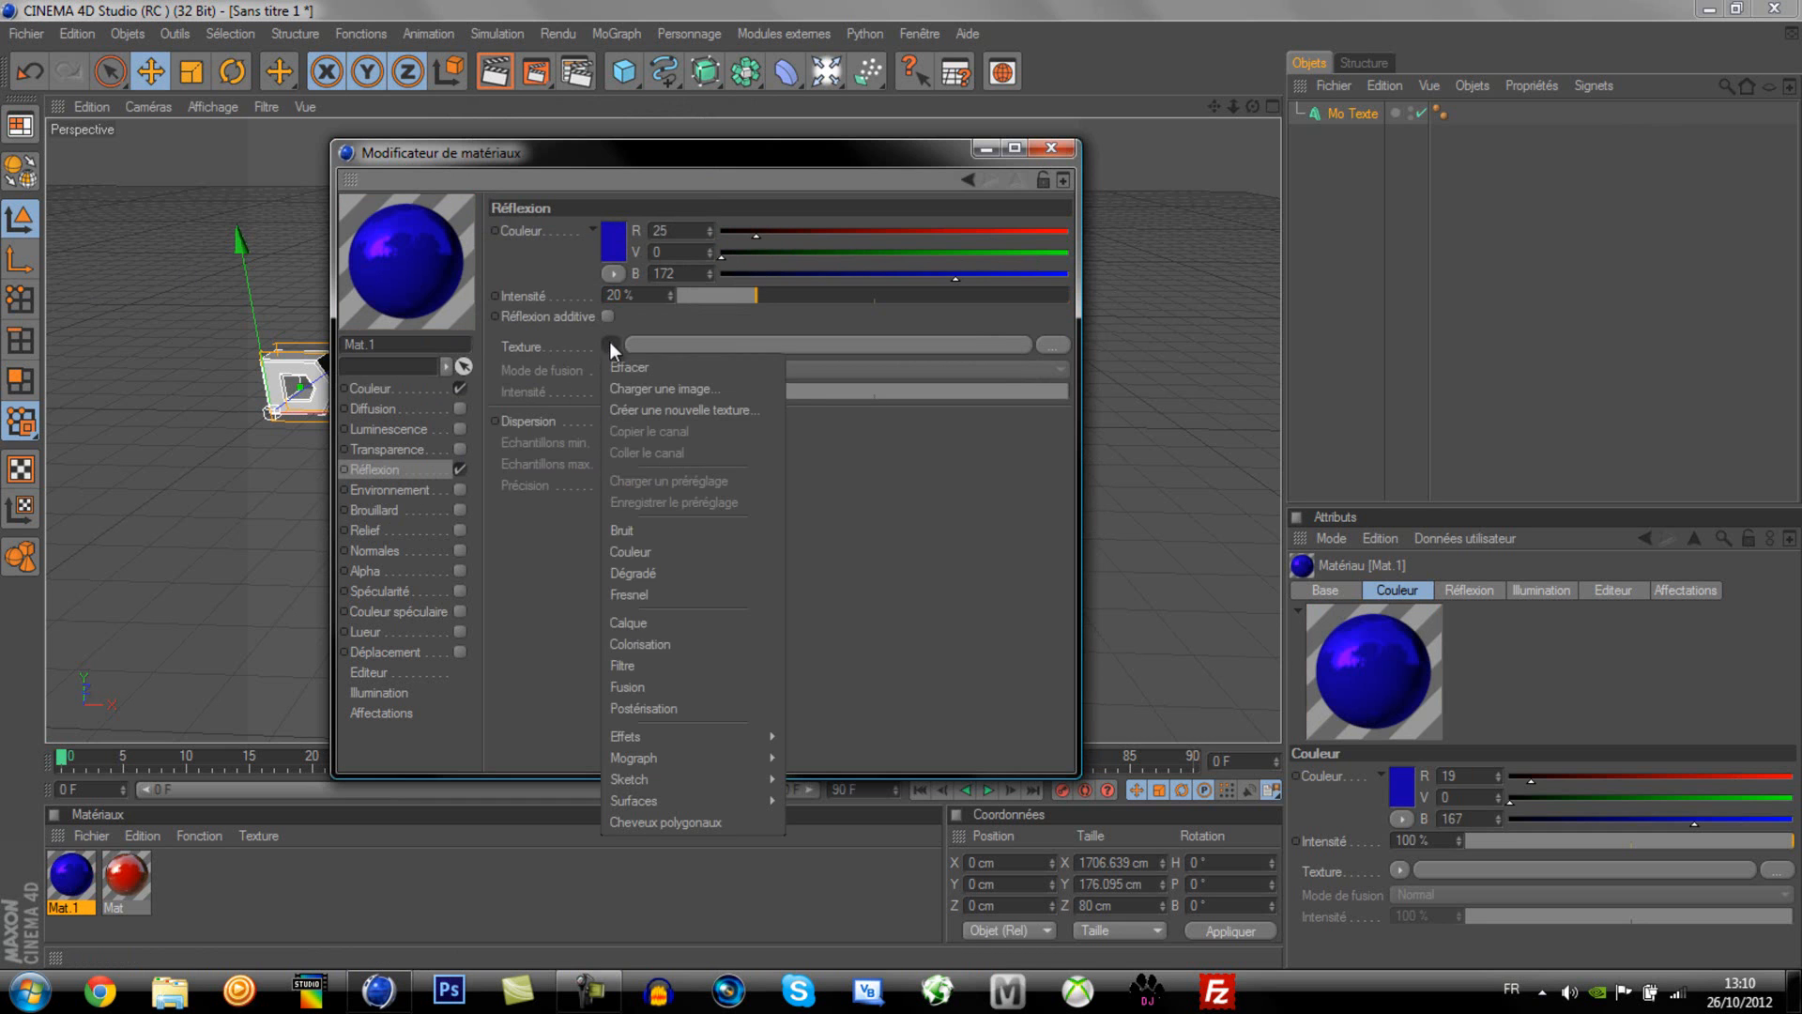
click(668, 594)
click(1050, 149)
Step: Apply the blue material and the red material to the DuffyDumps text object, then deselect it
drag(75, 873, 1352, 109)
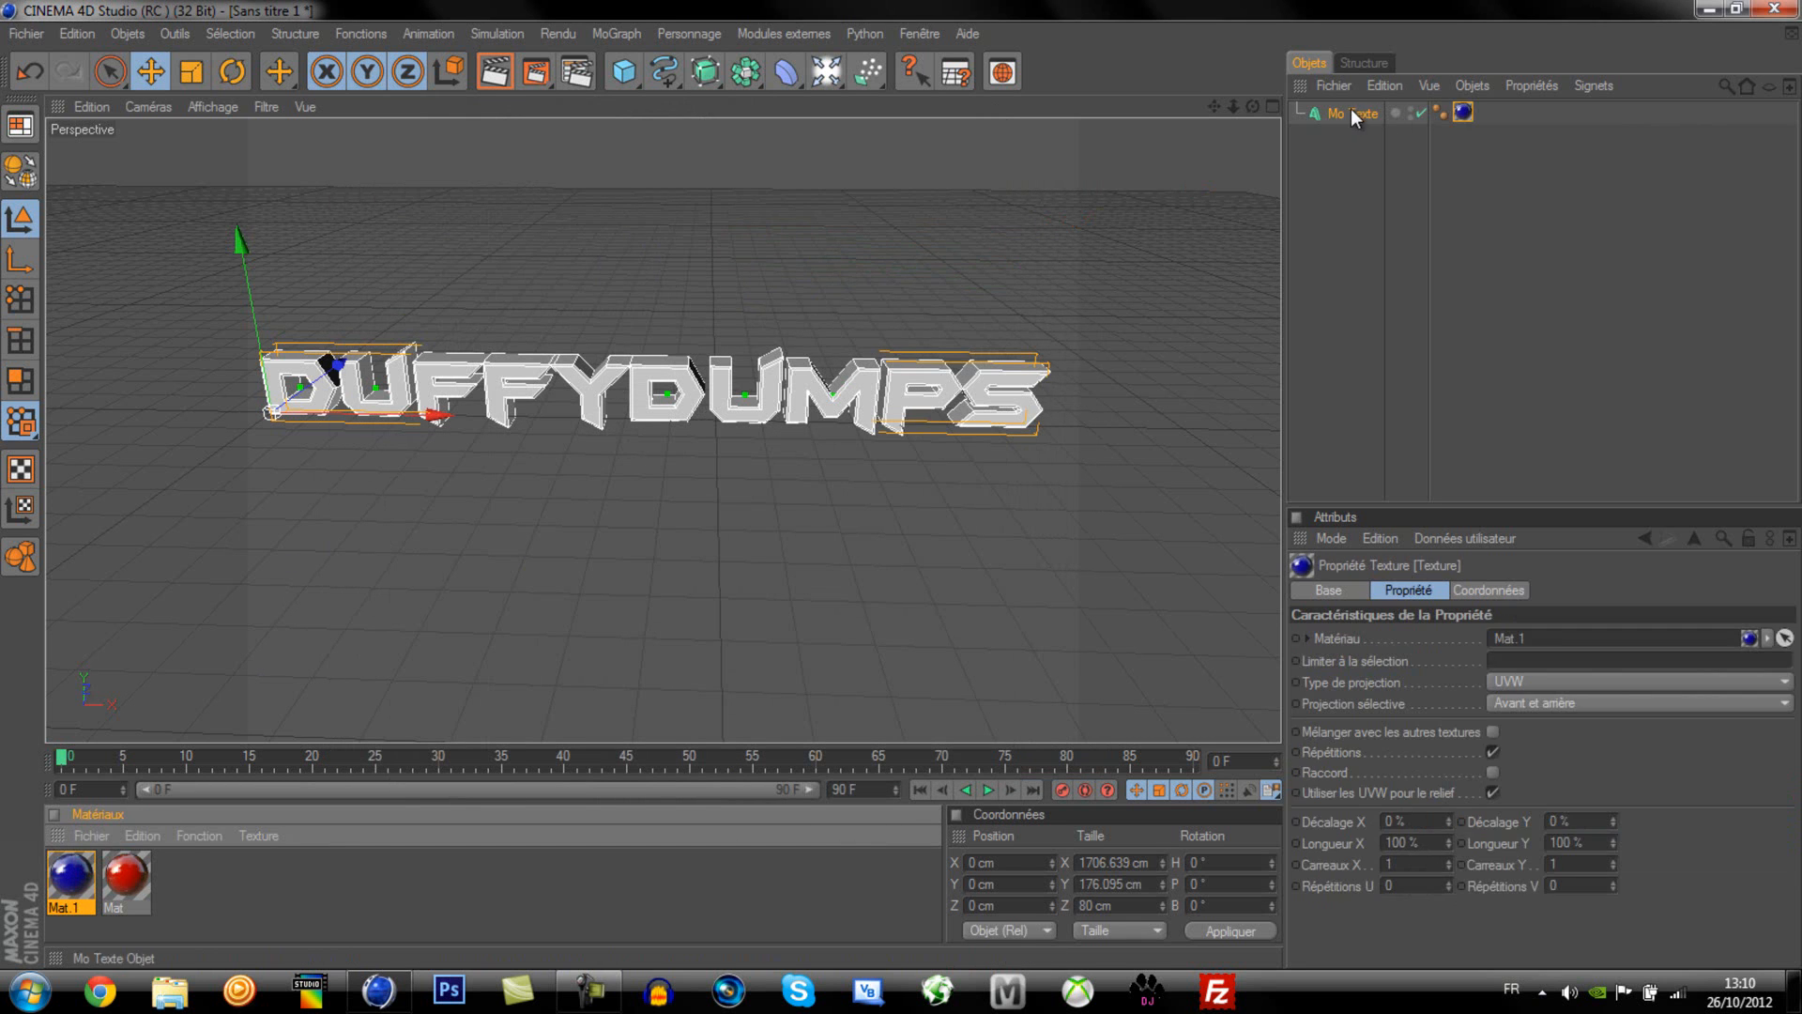
drag(136, 873, 1464, 113)
click(615, 533)
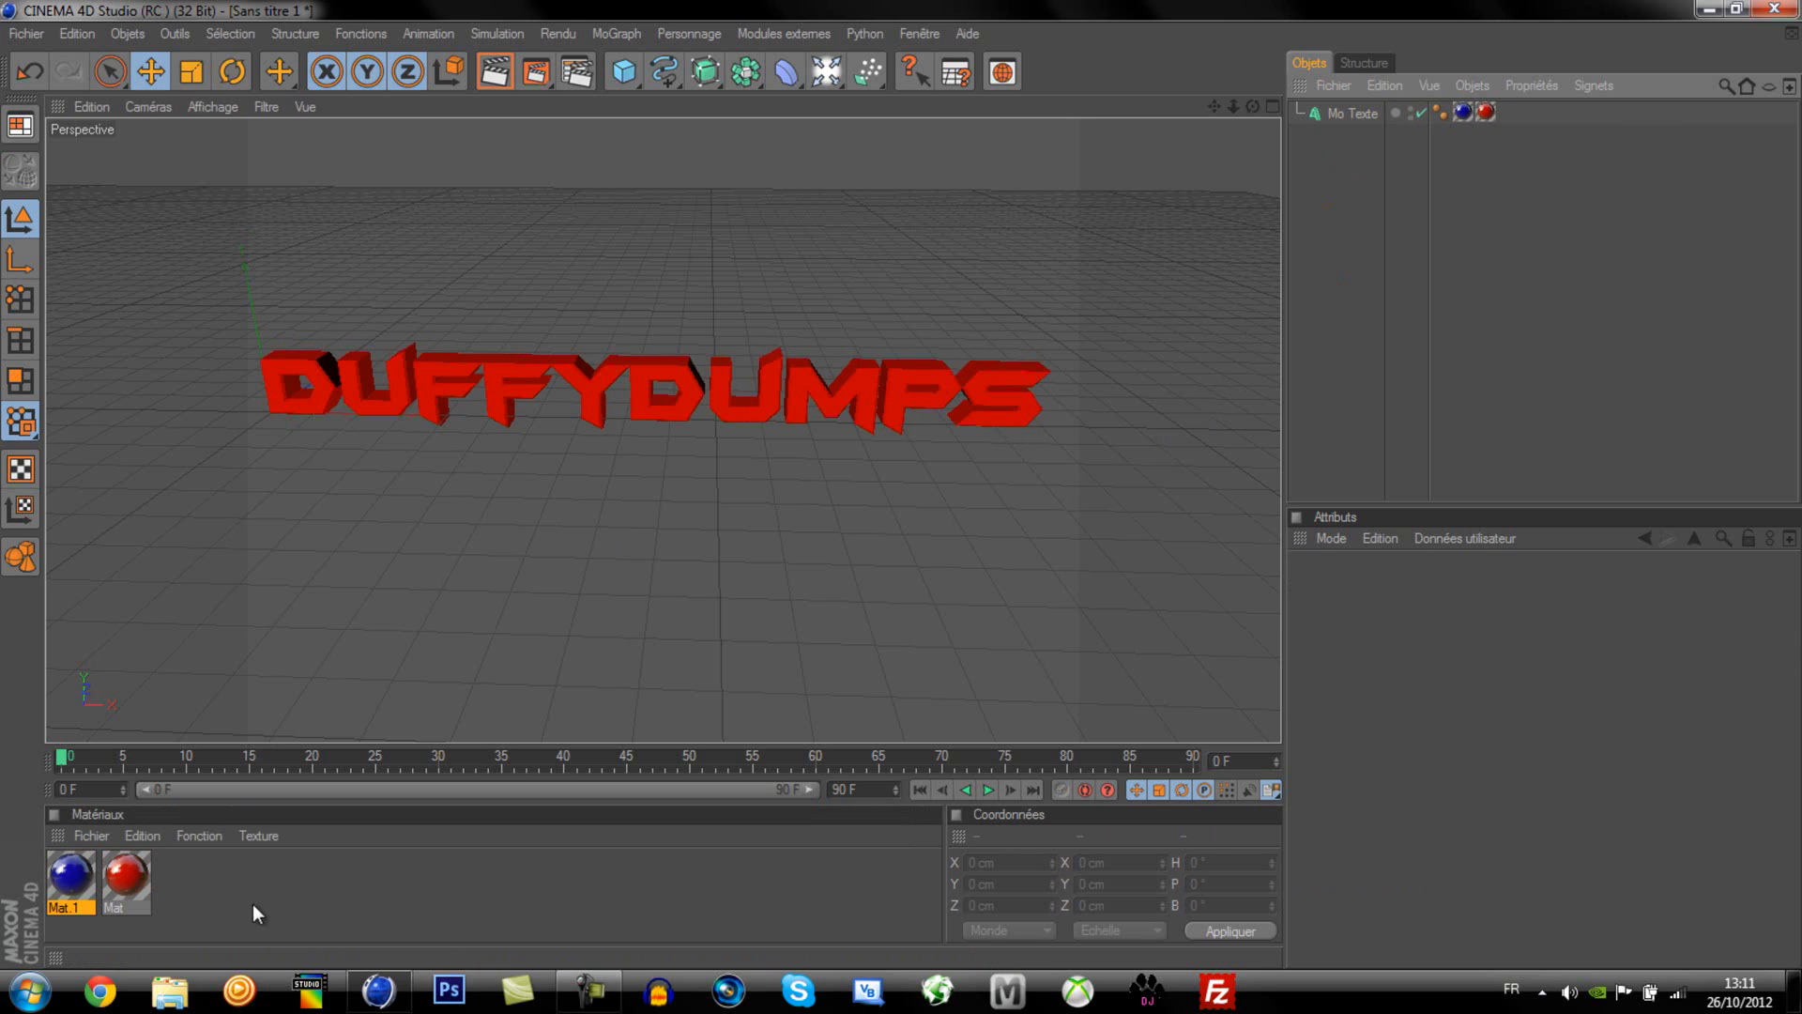
Step: Add a second MoGraph text object reading "Production" with a depth of 70
click(619, 32)
click(652, 282)
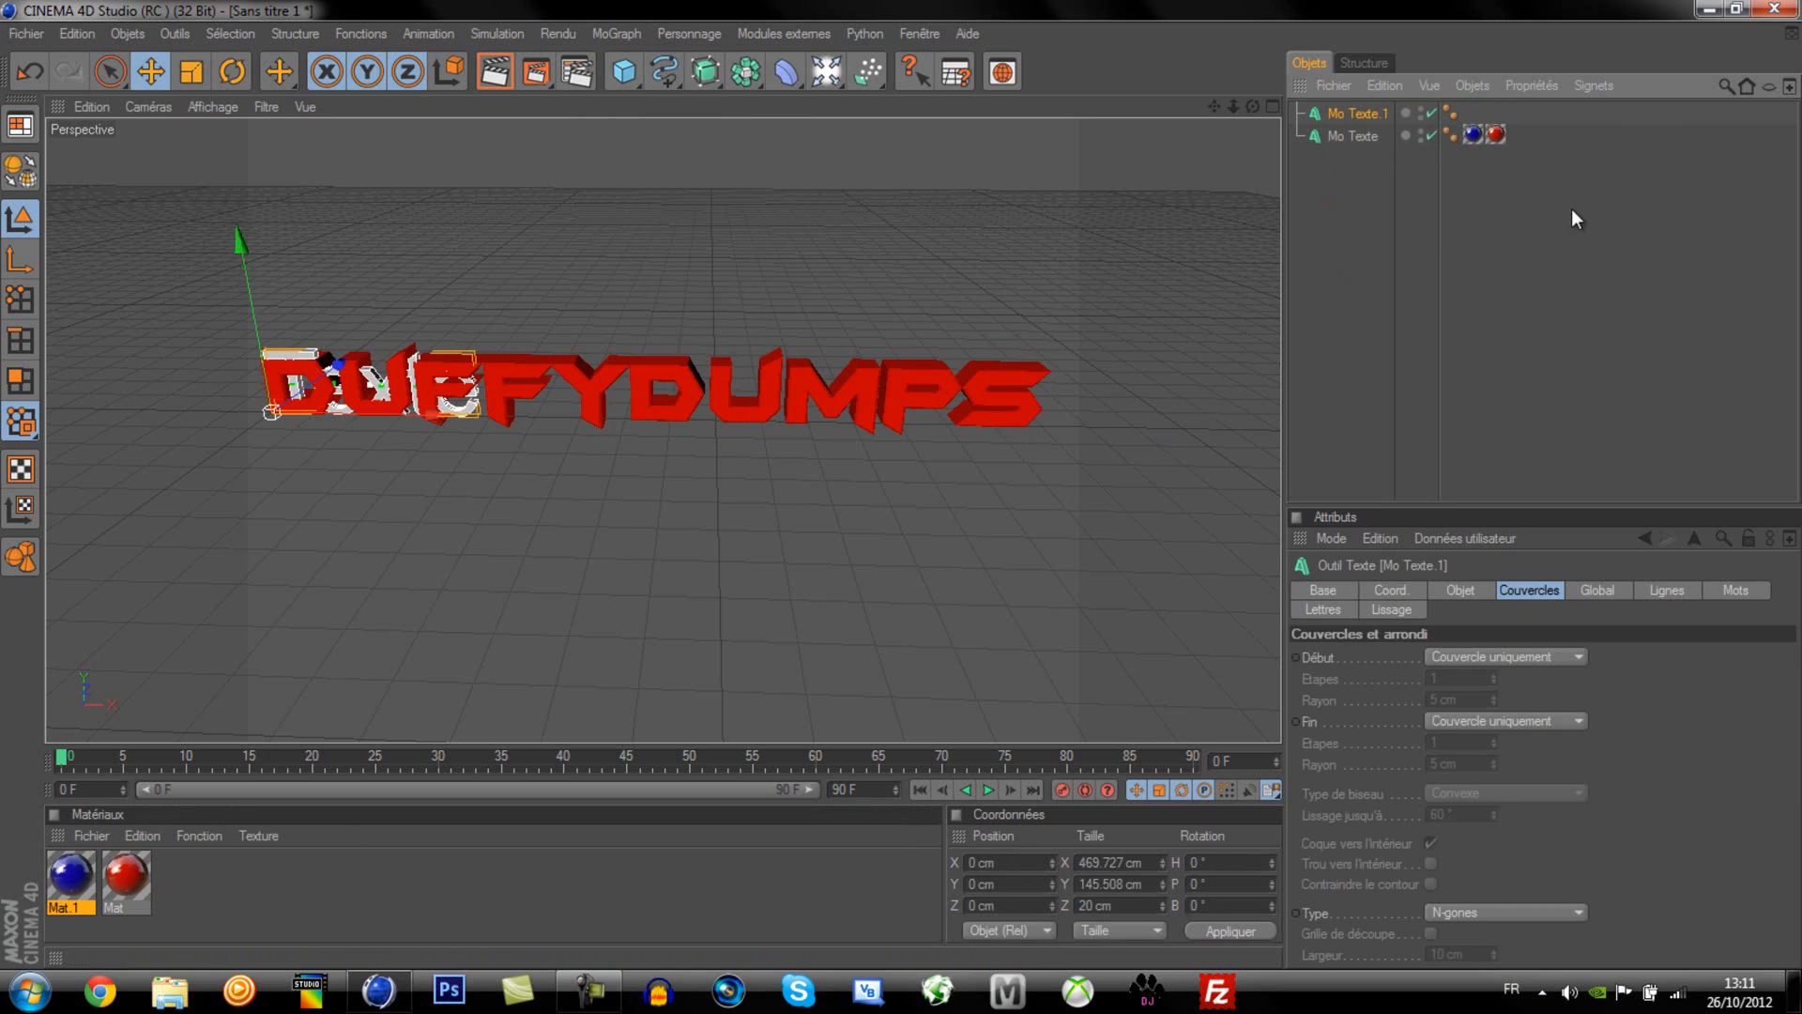
click(1434, 587)
double_click(1387, 708)
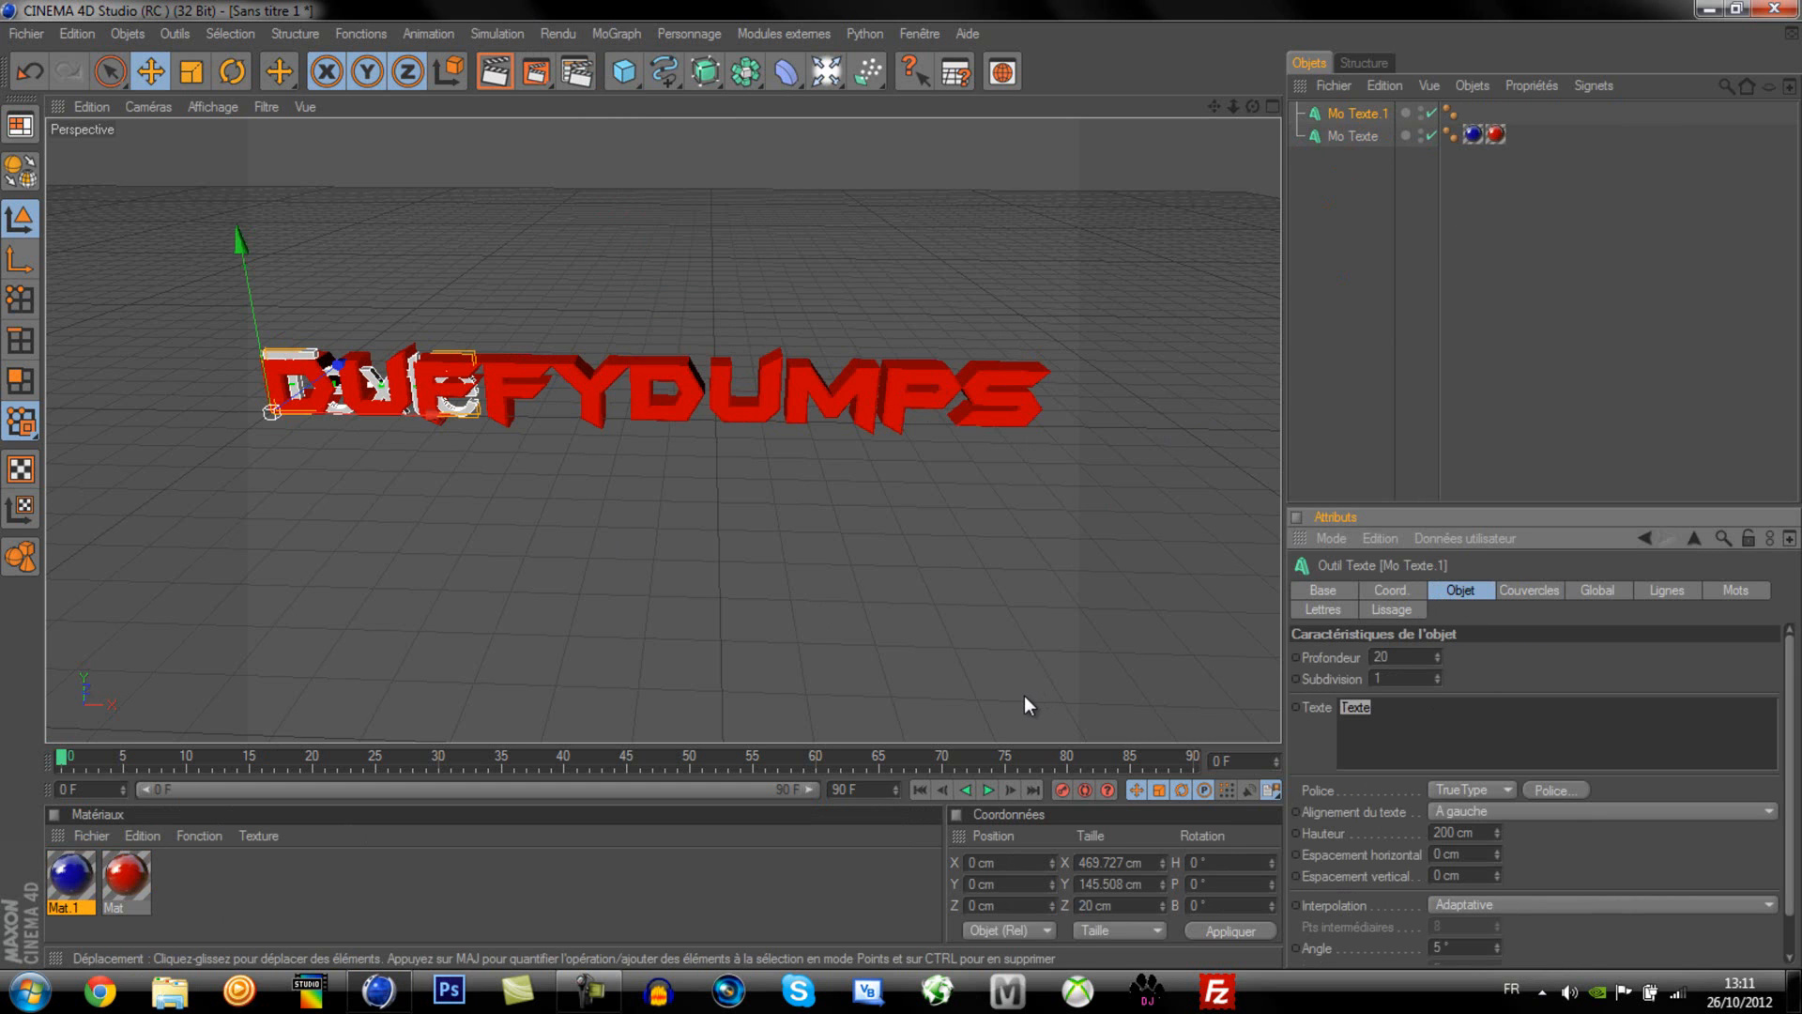
text(Production)
key(Tab)
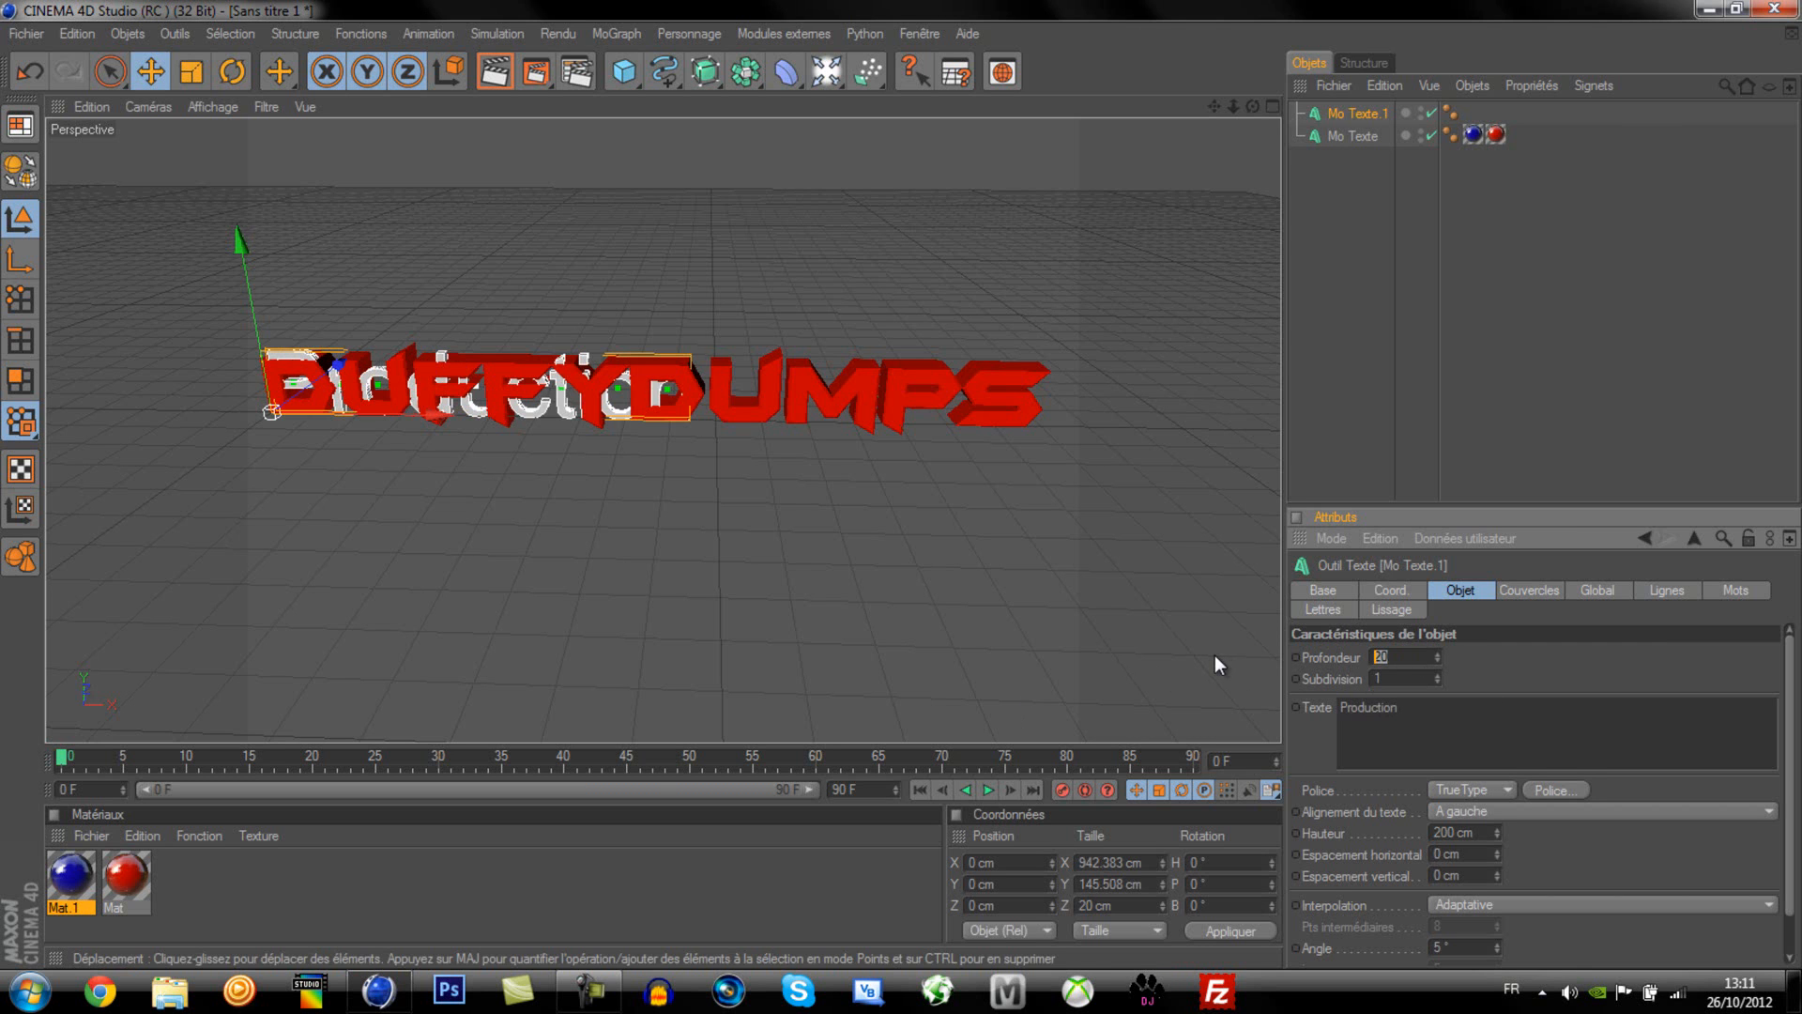
text(70)
key(Return)
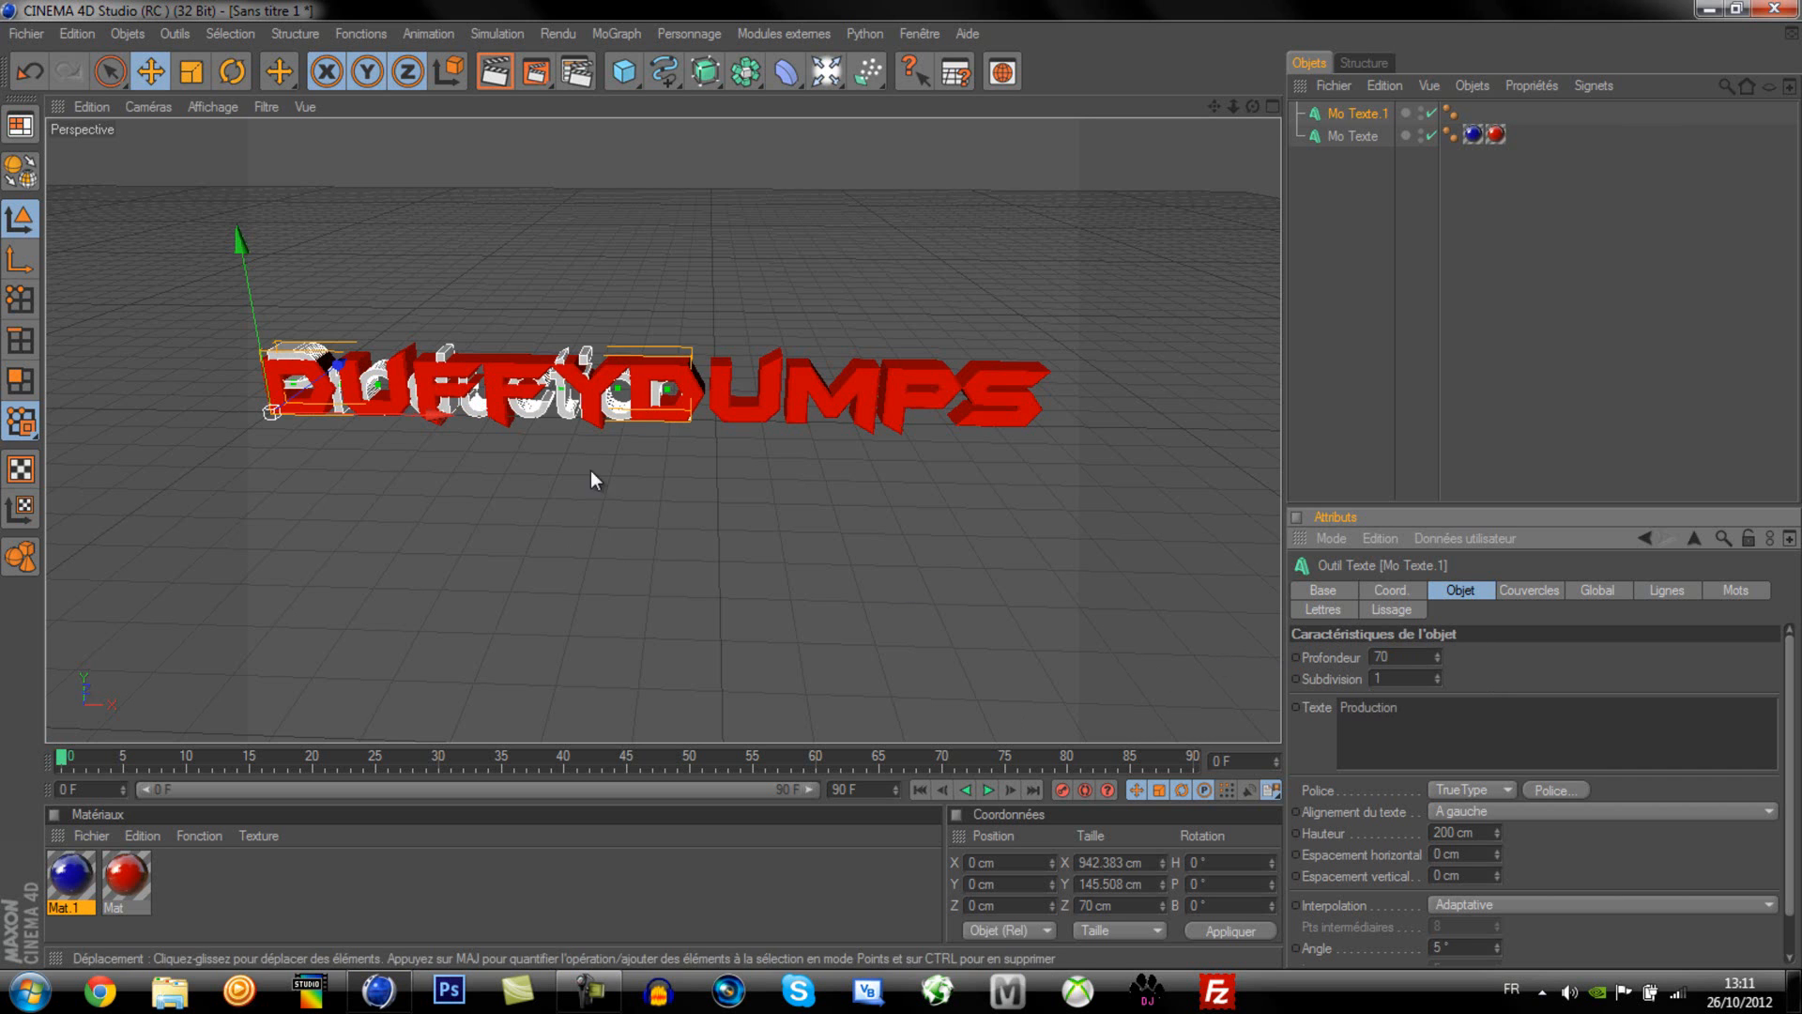
Step: Change the Production text to the same angular font as DuffyDumps and raise it to about Y 1185 cm
click(1540, 791)
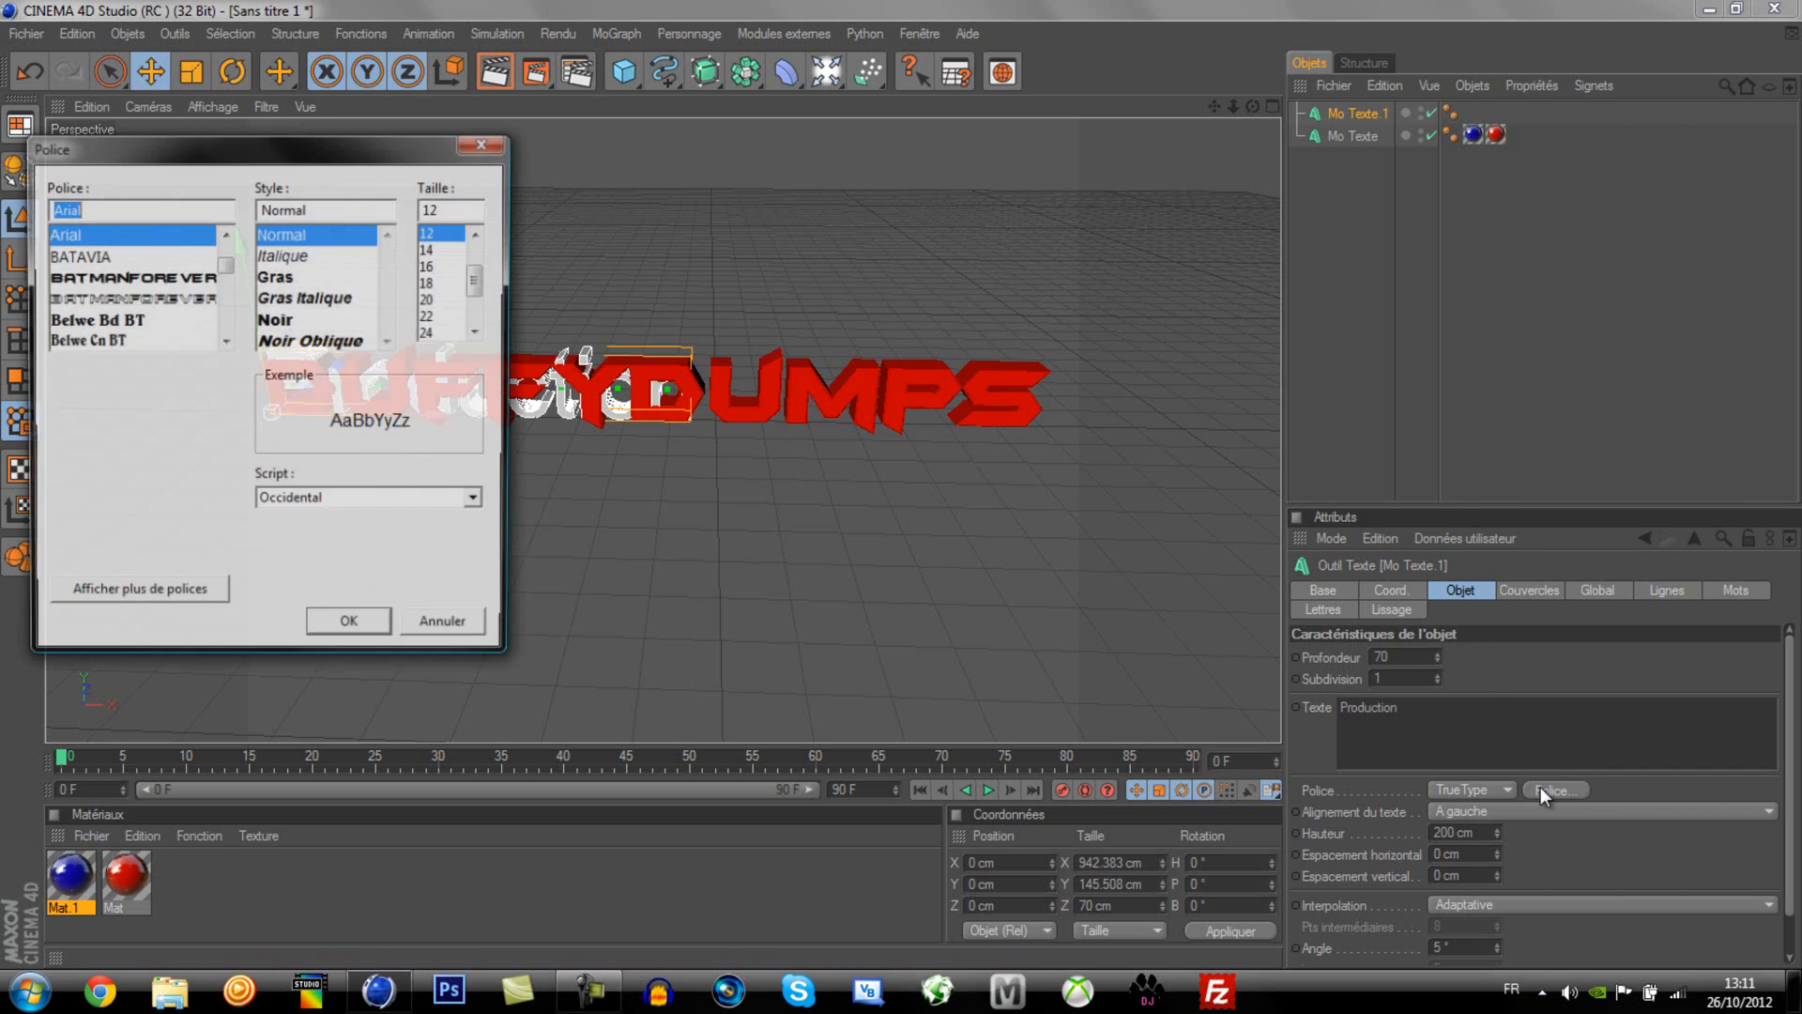
click(325, 631)
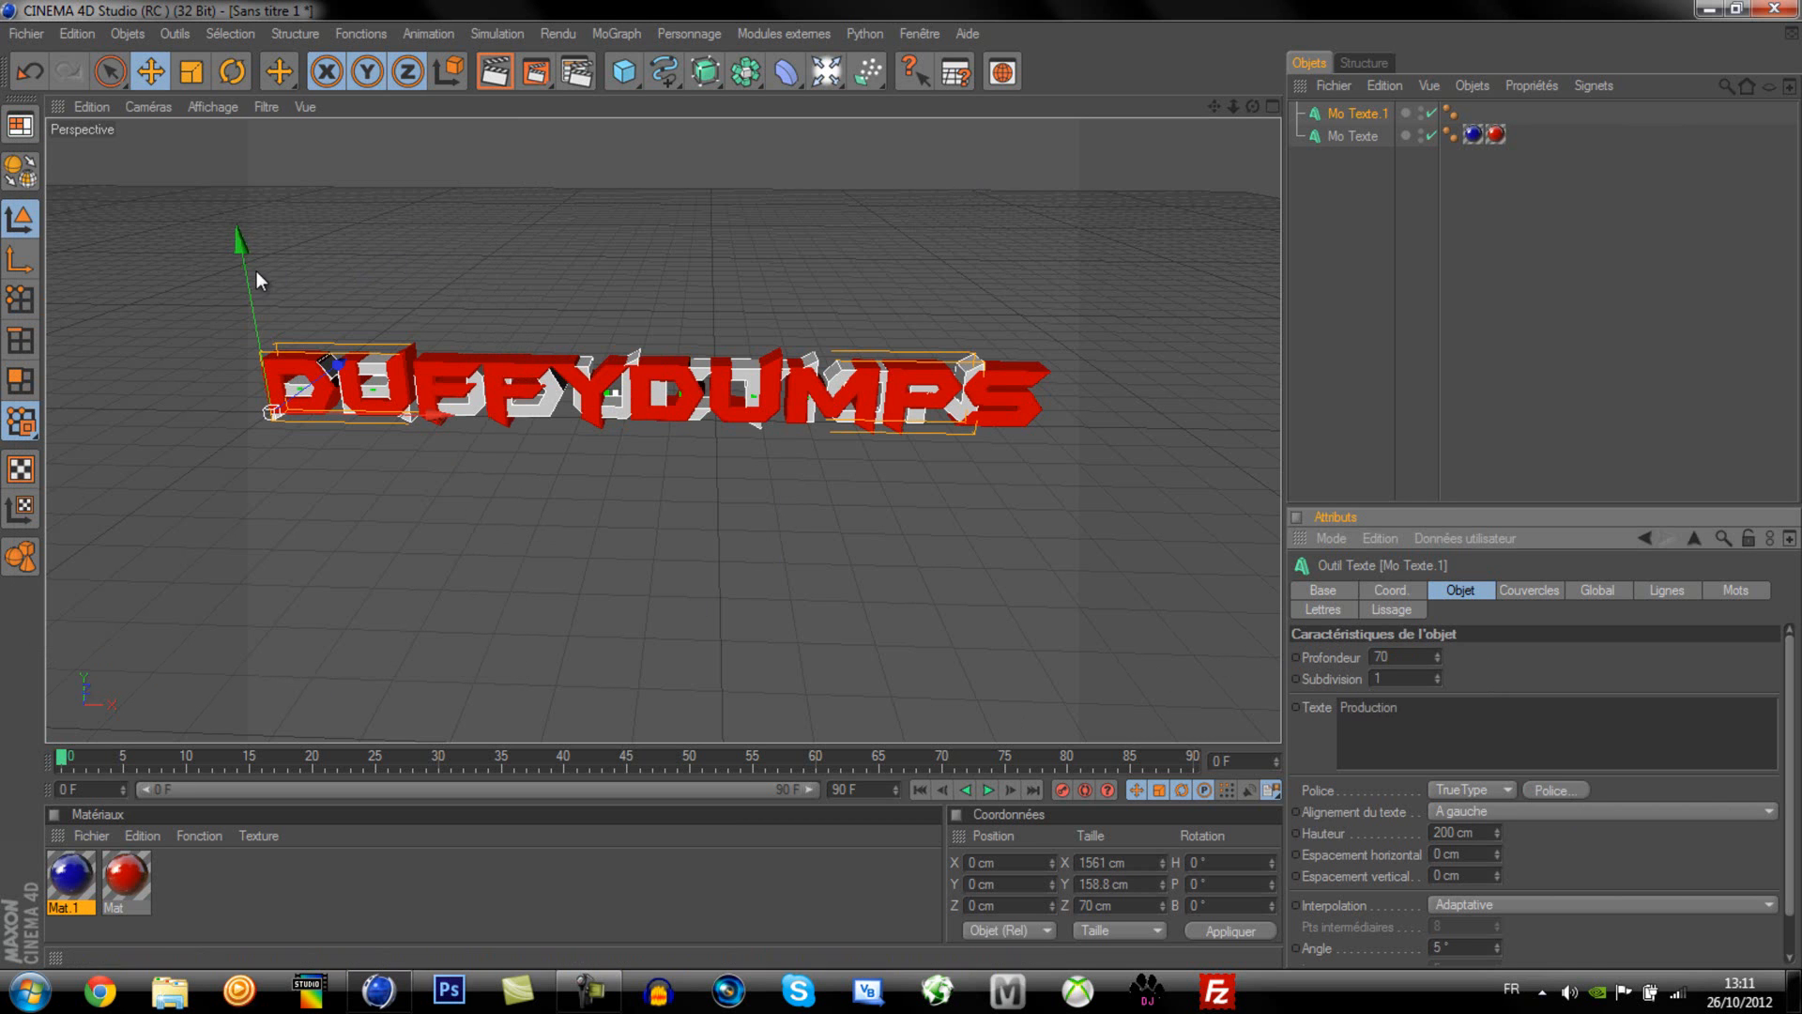
drag(251, 300, 907, 464)
scroll(611, 601, down, 5)
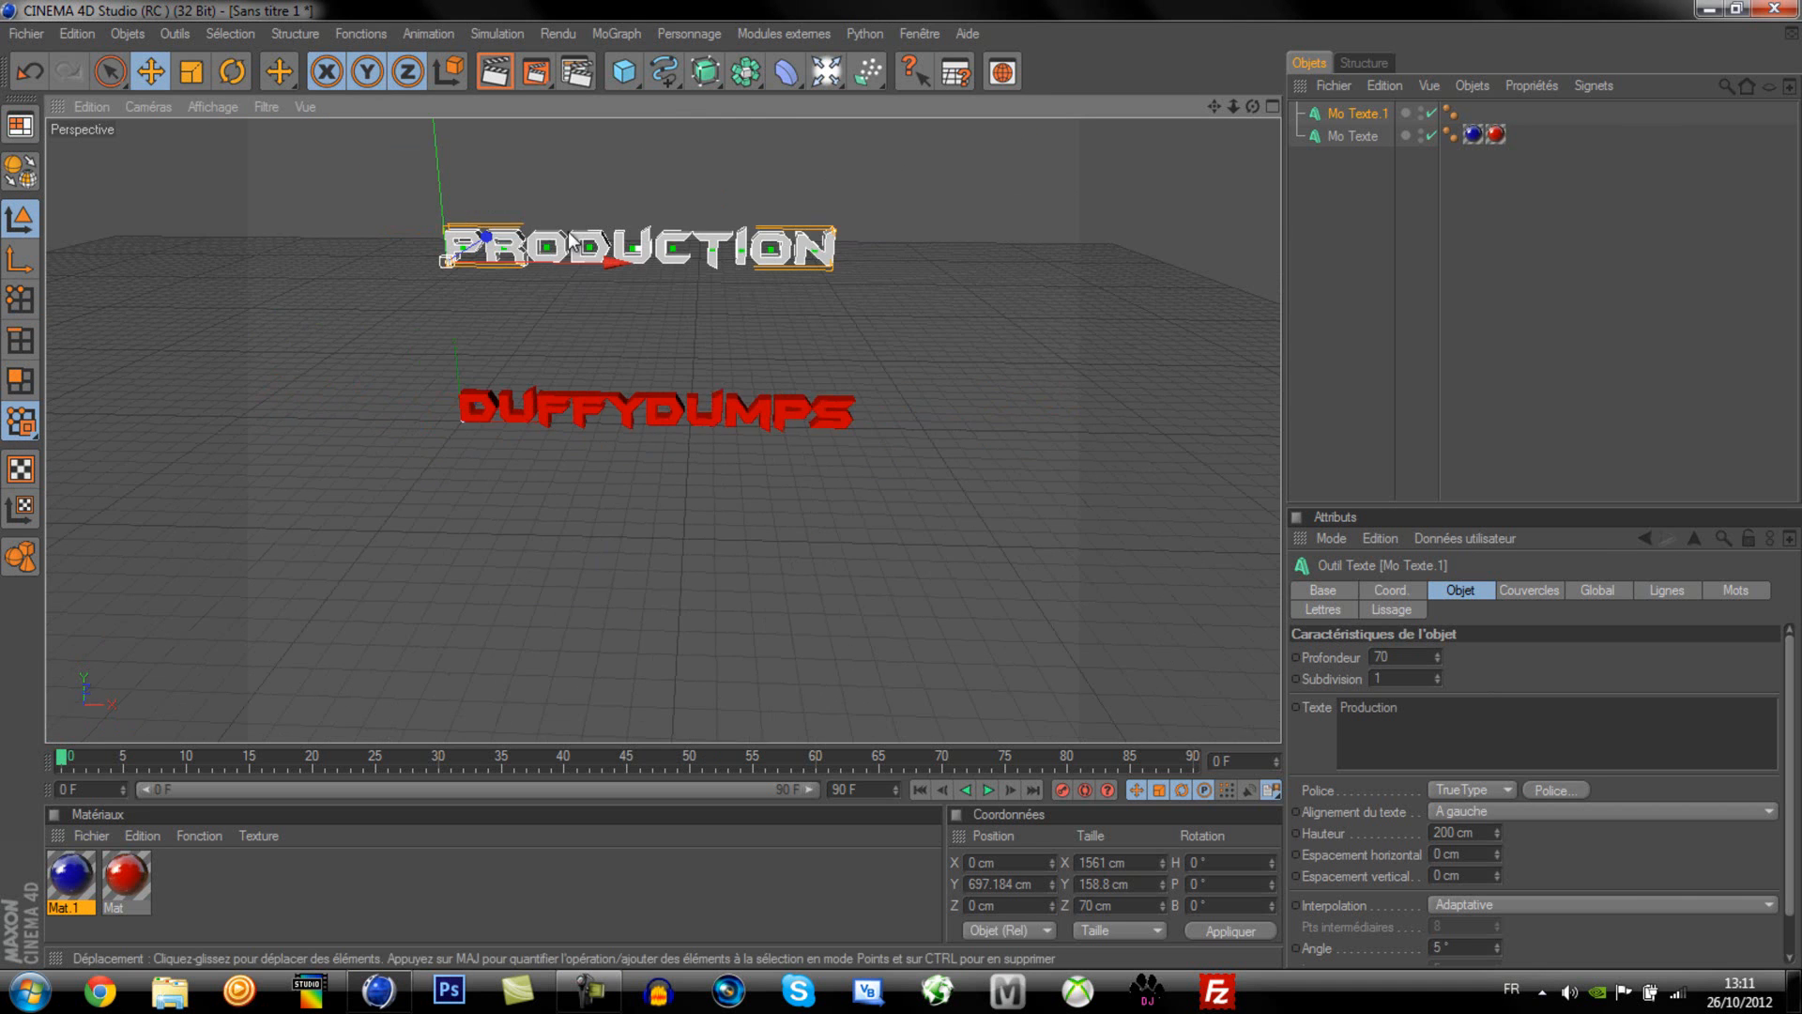
scroll(573, 214, down, 2)
drag(471, 194, 903, 478)
scroll(467, 451, up, 4)
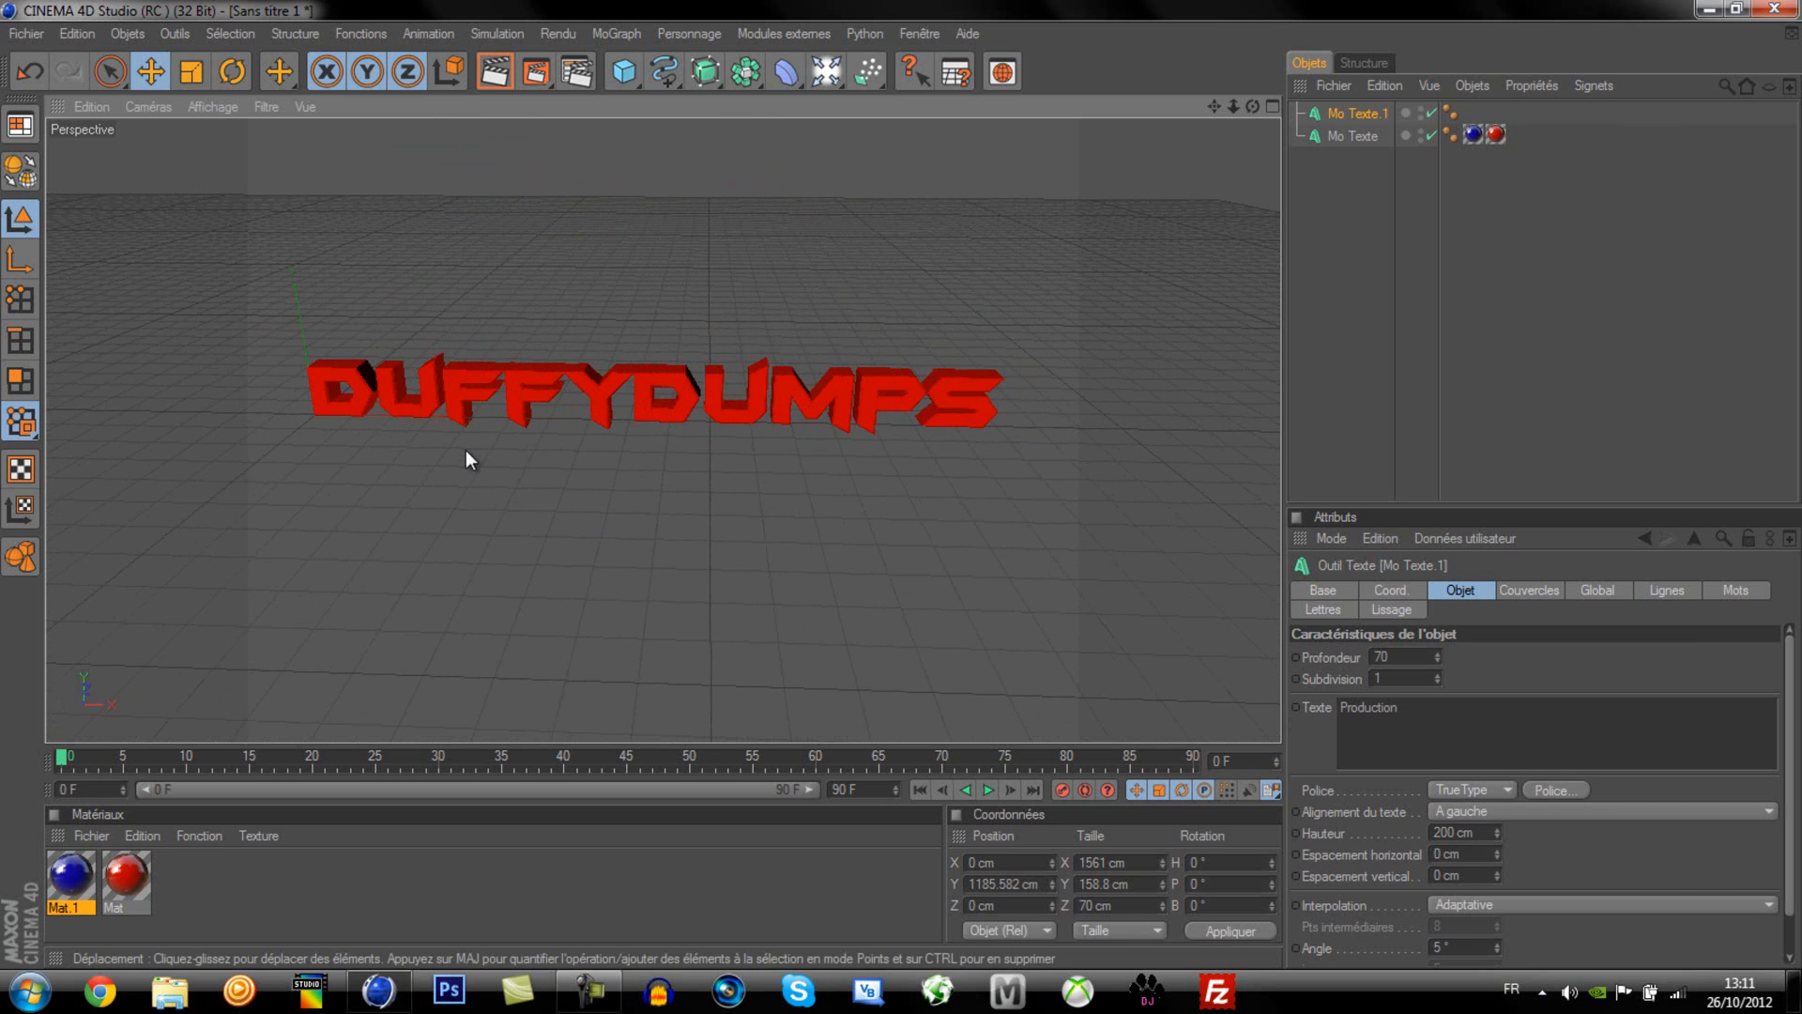
Step: Set both the start and end caps of the Production text to "Couvercle et biseau"
click(1532, 584)
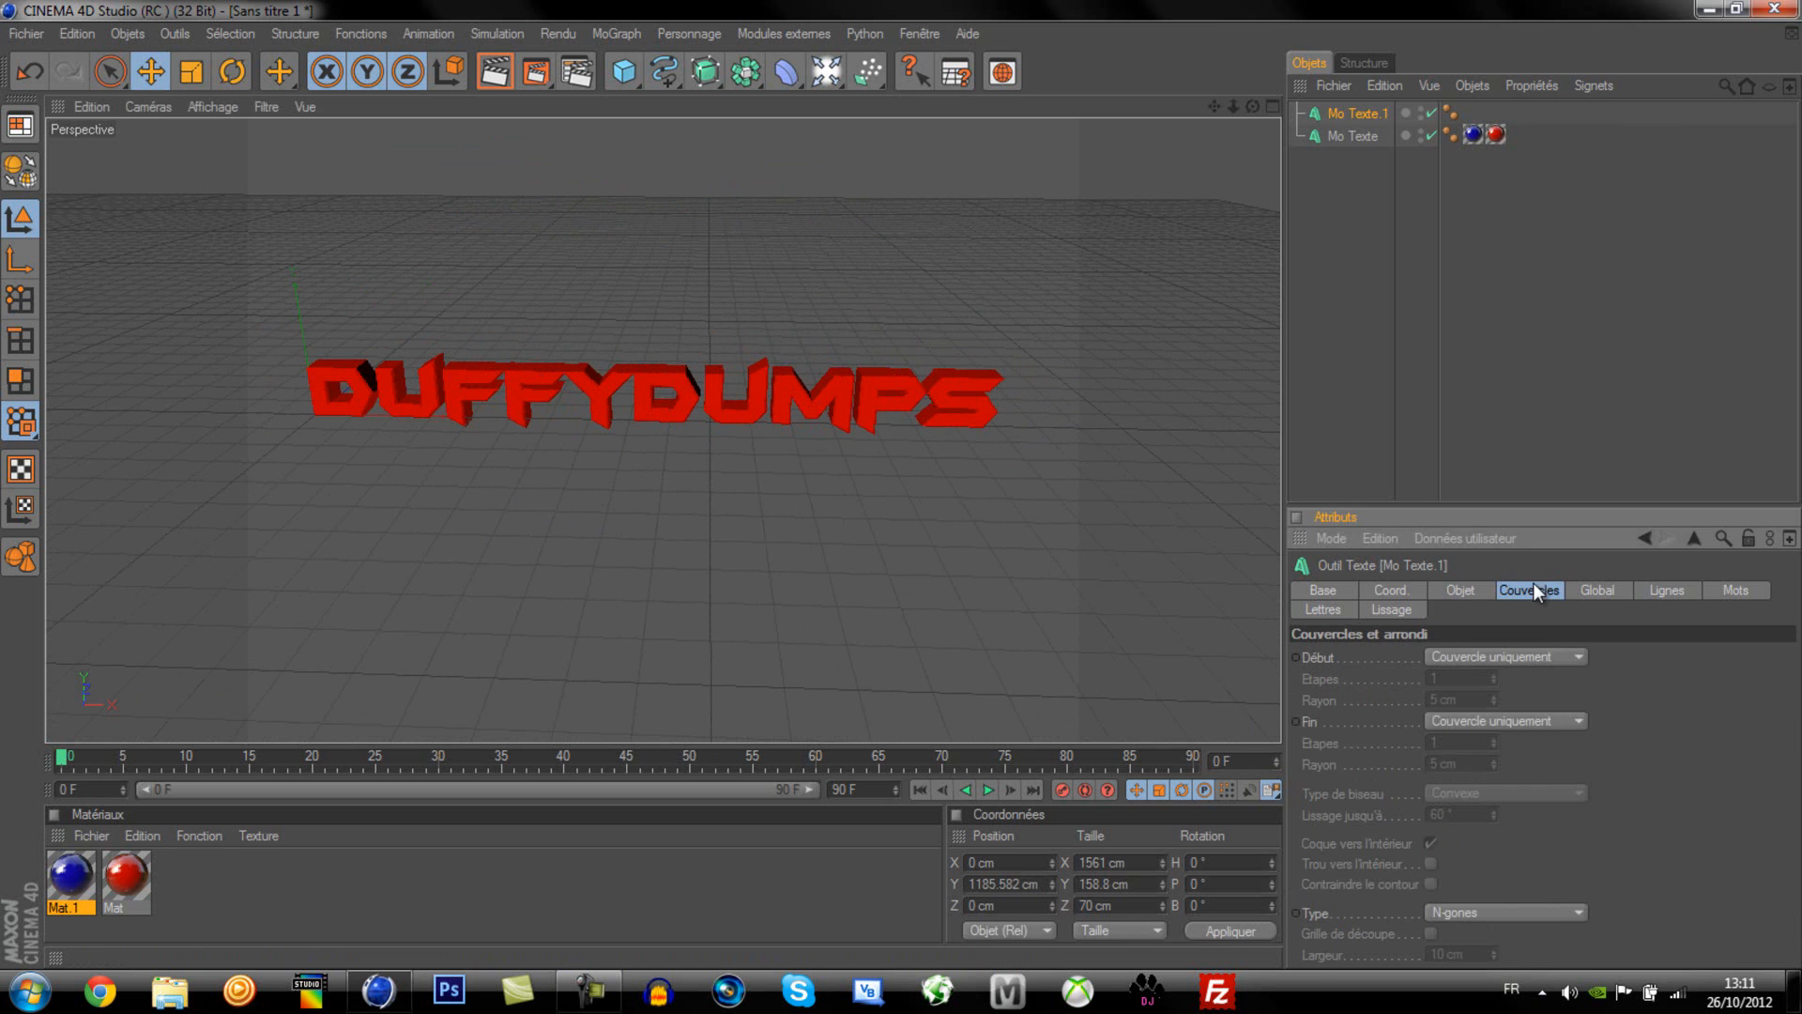
click(1488, 721)
click(1467, 745)
click(1477, 813)
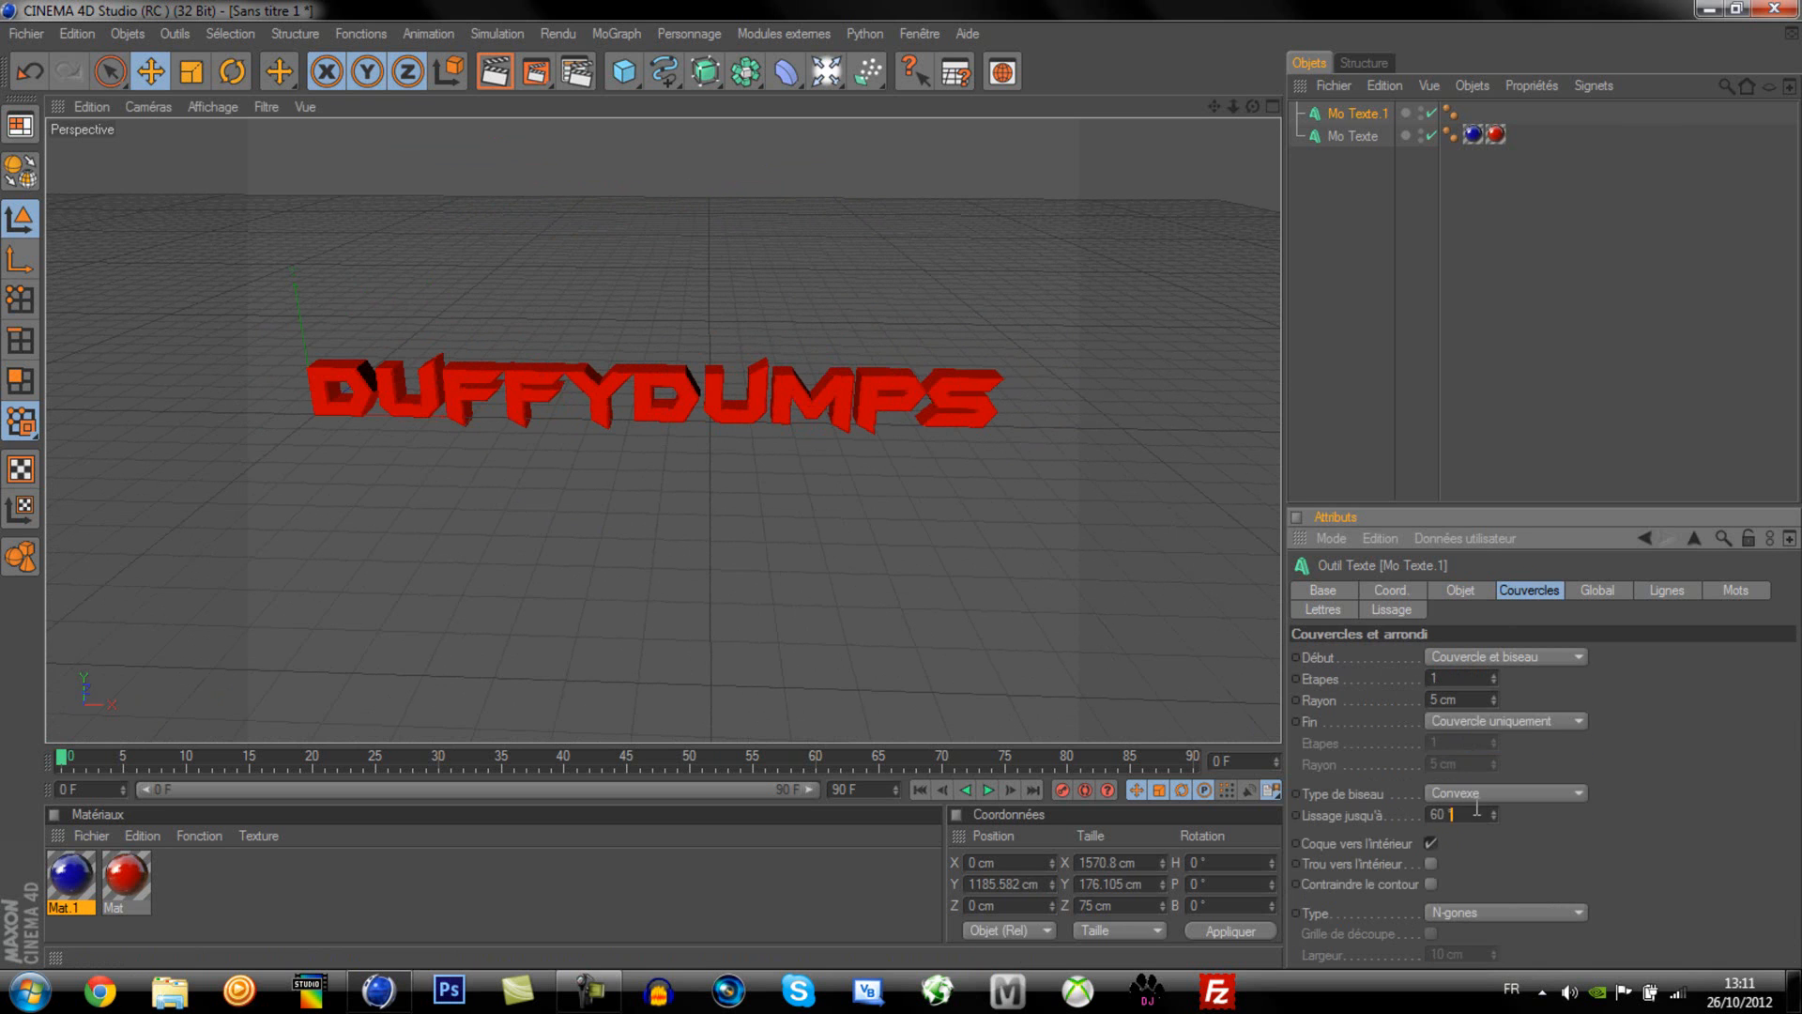
click(1492, 720)
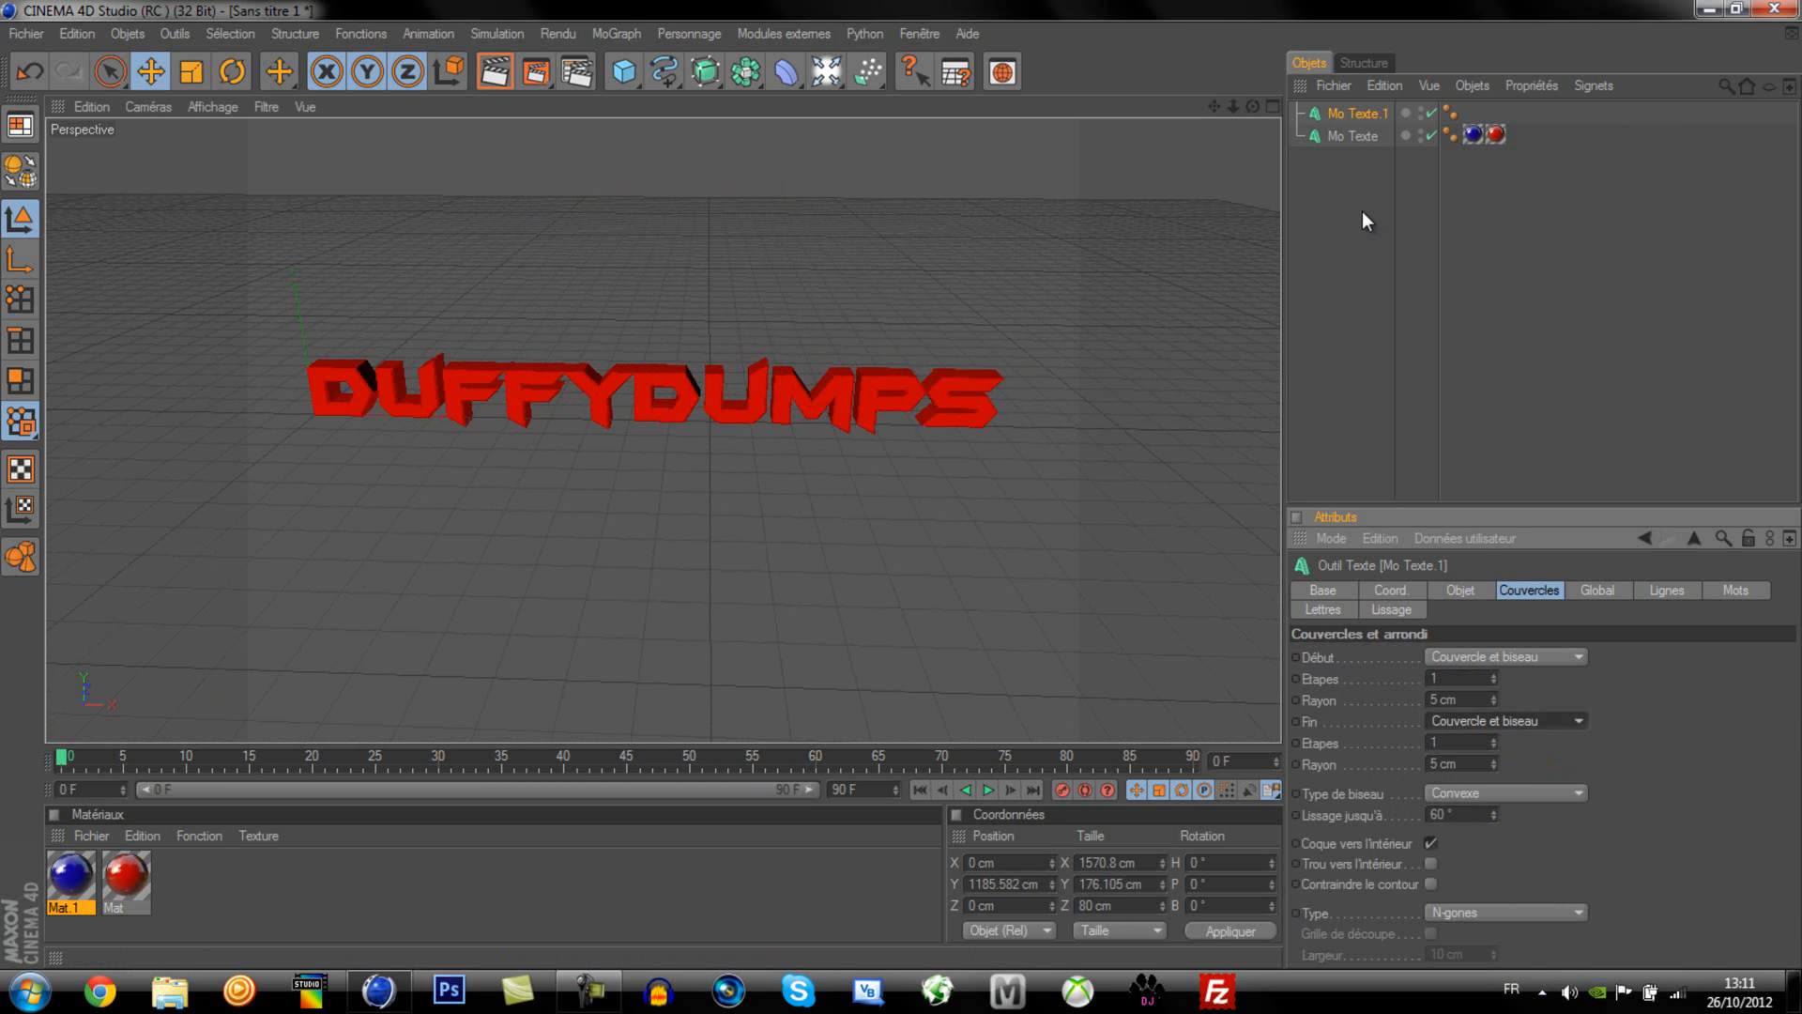
Step: Try the "1 étape" bevel type on the DuffyDumps text and inspect its edges up close
click(1353, 136)
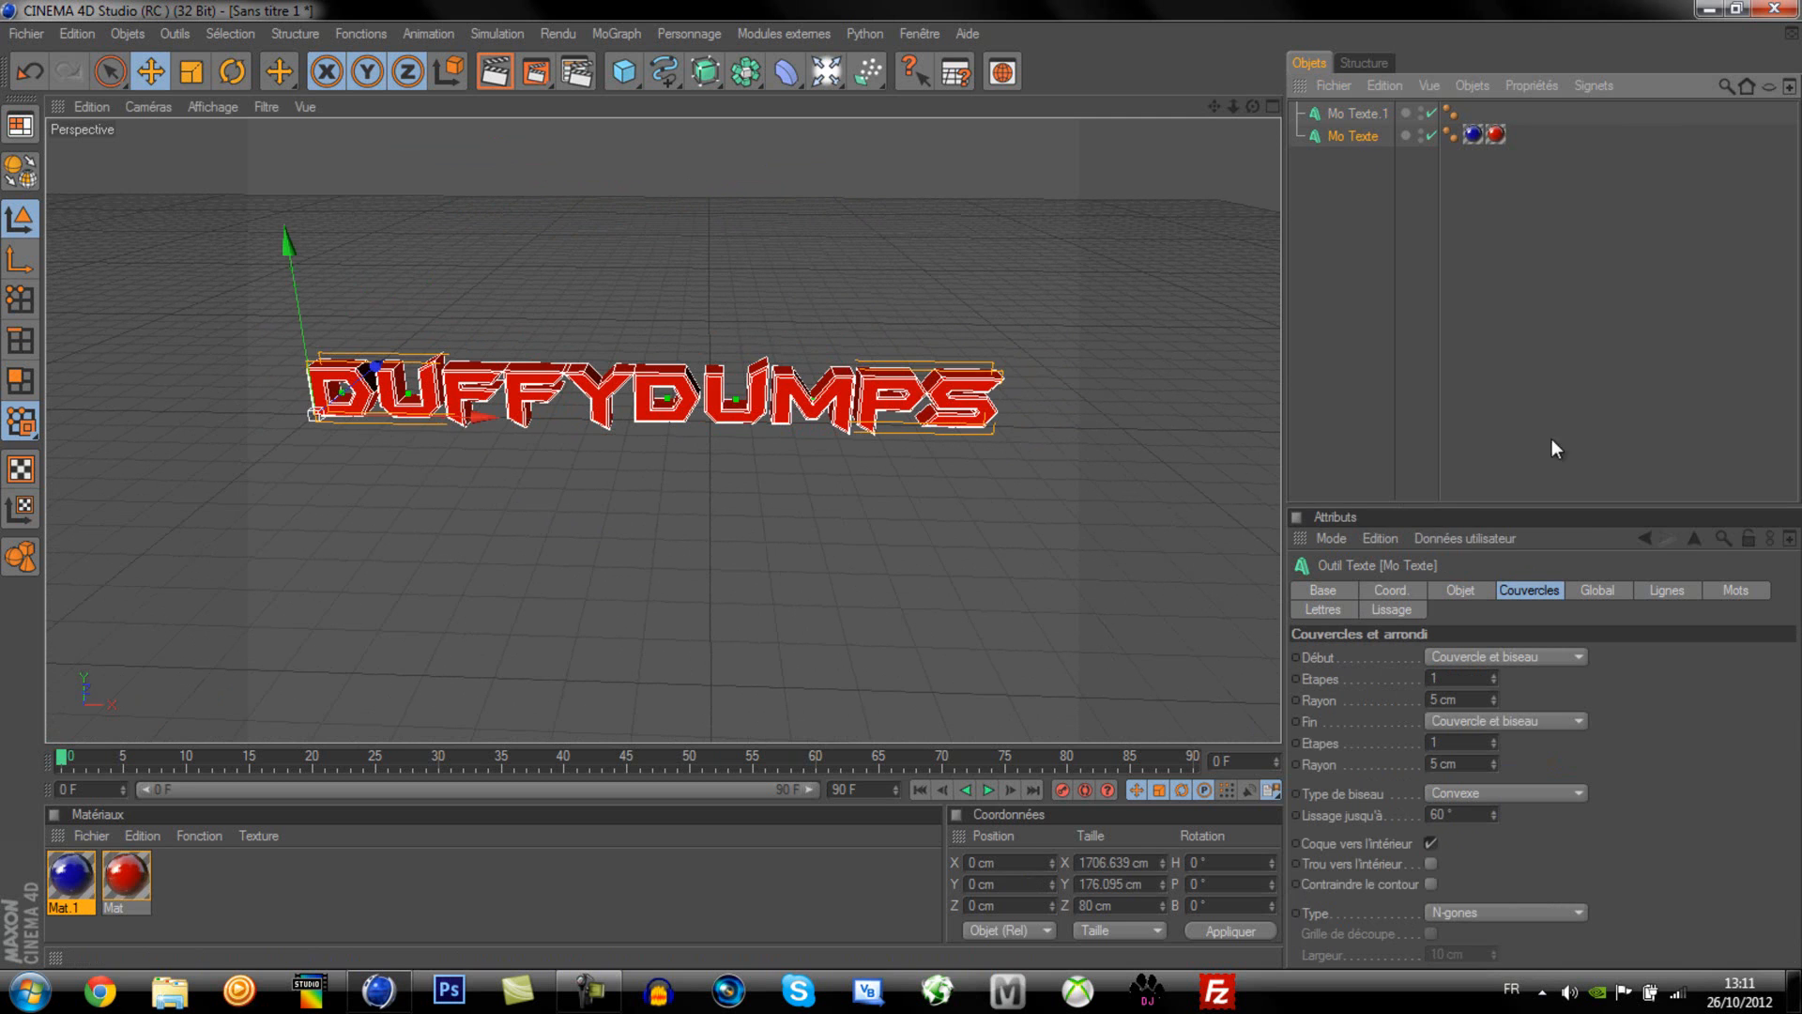
click(1468, 794)
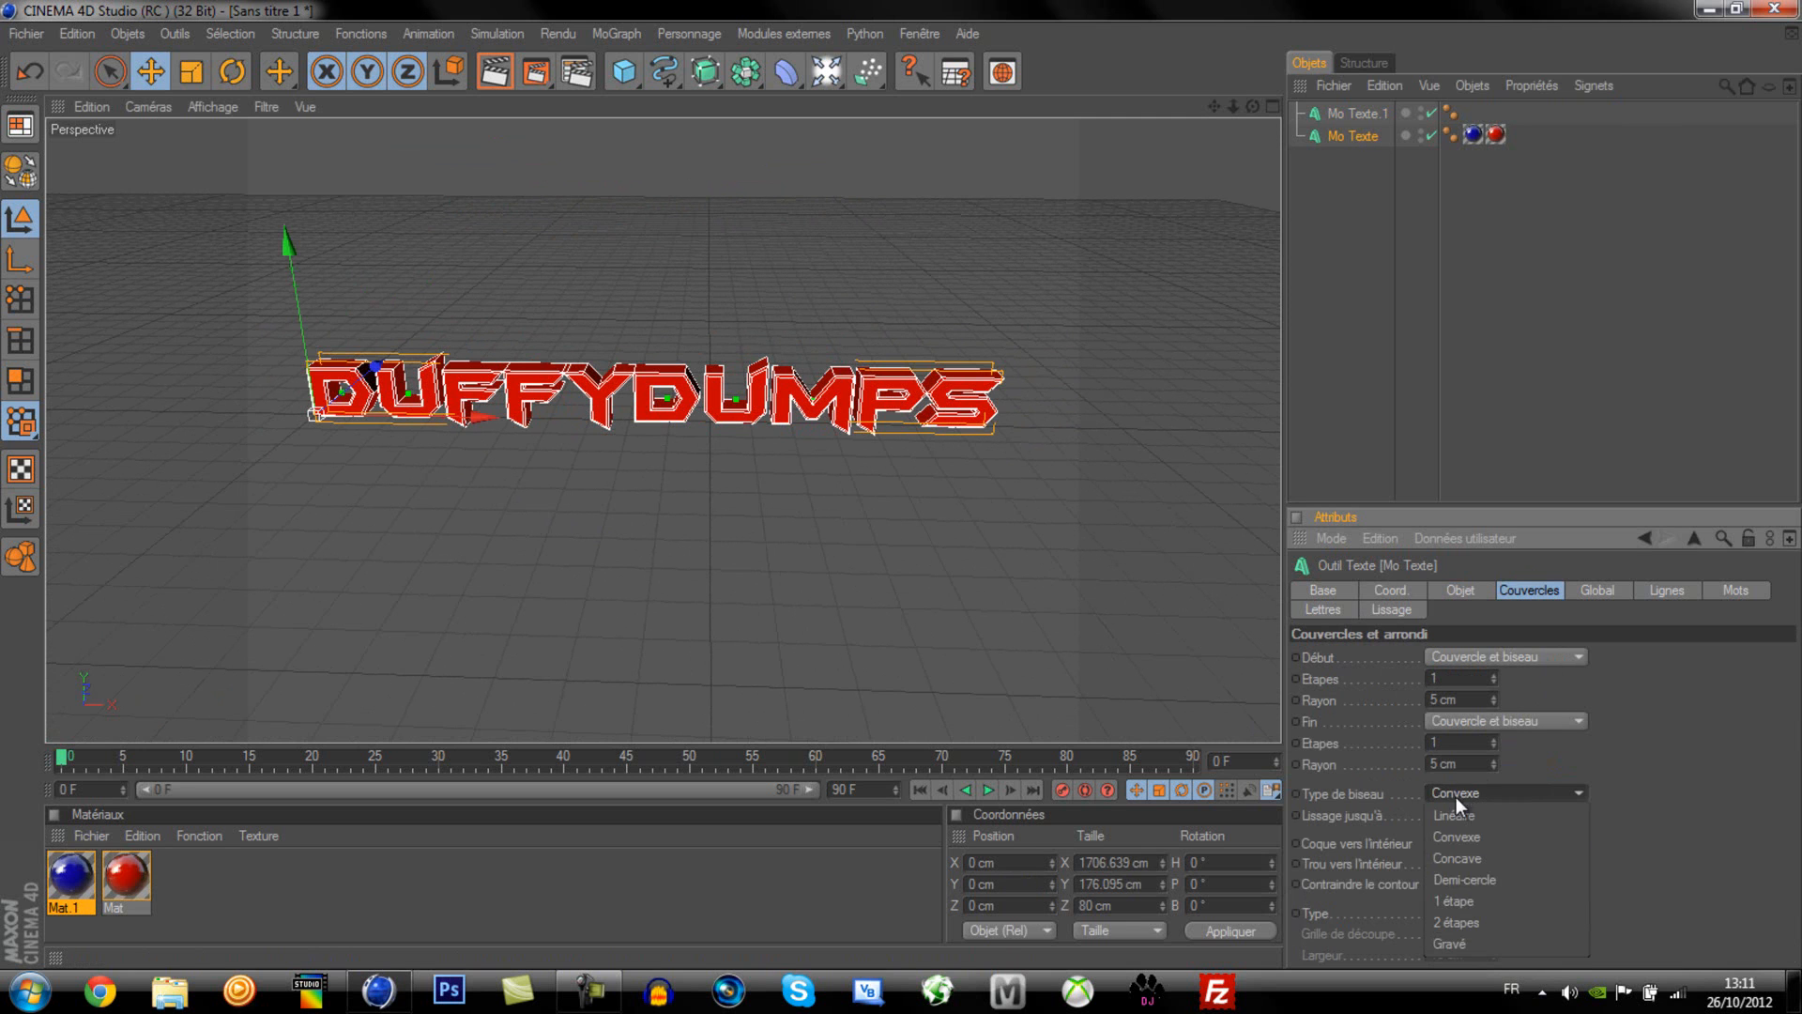
click(1457, 901)
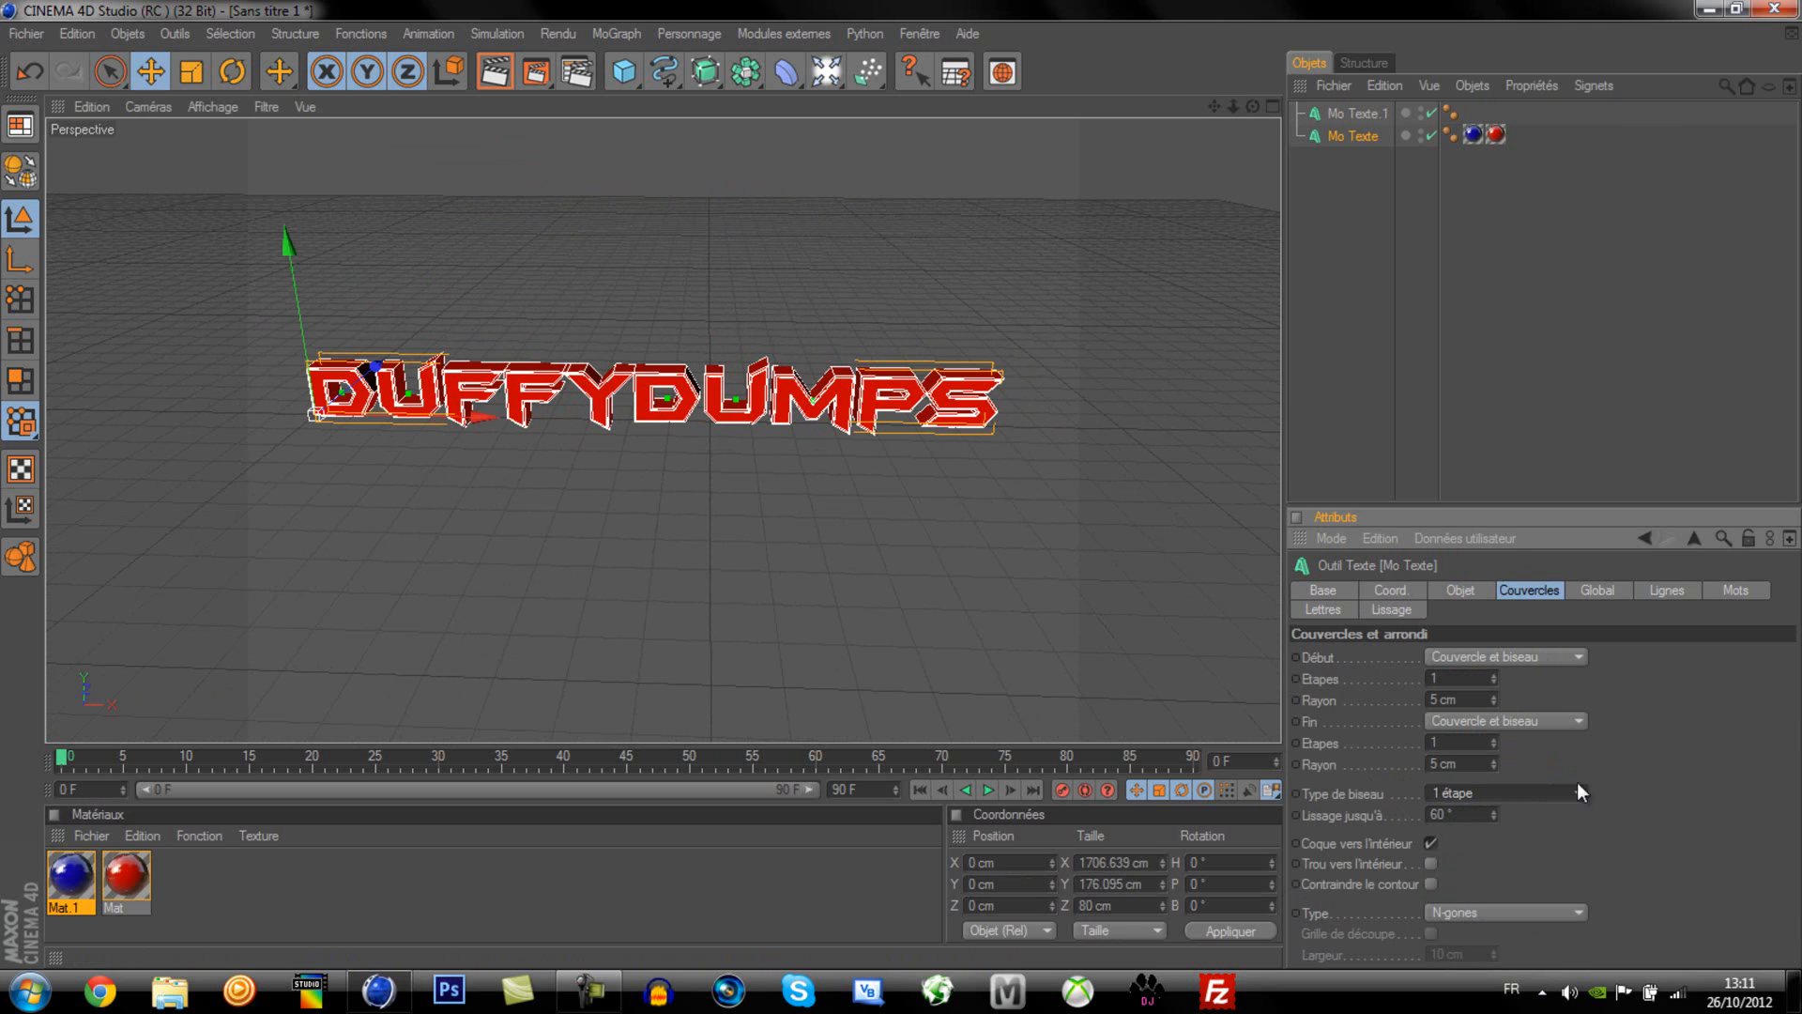
click(1370, 114)
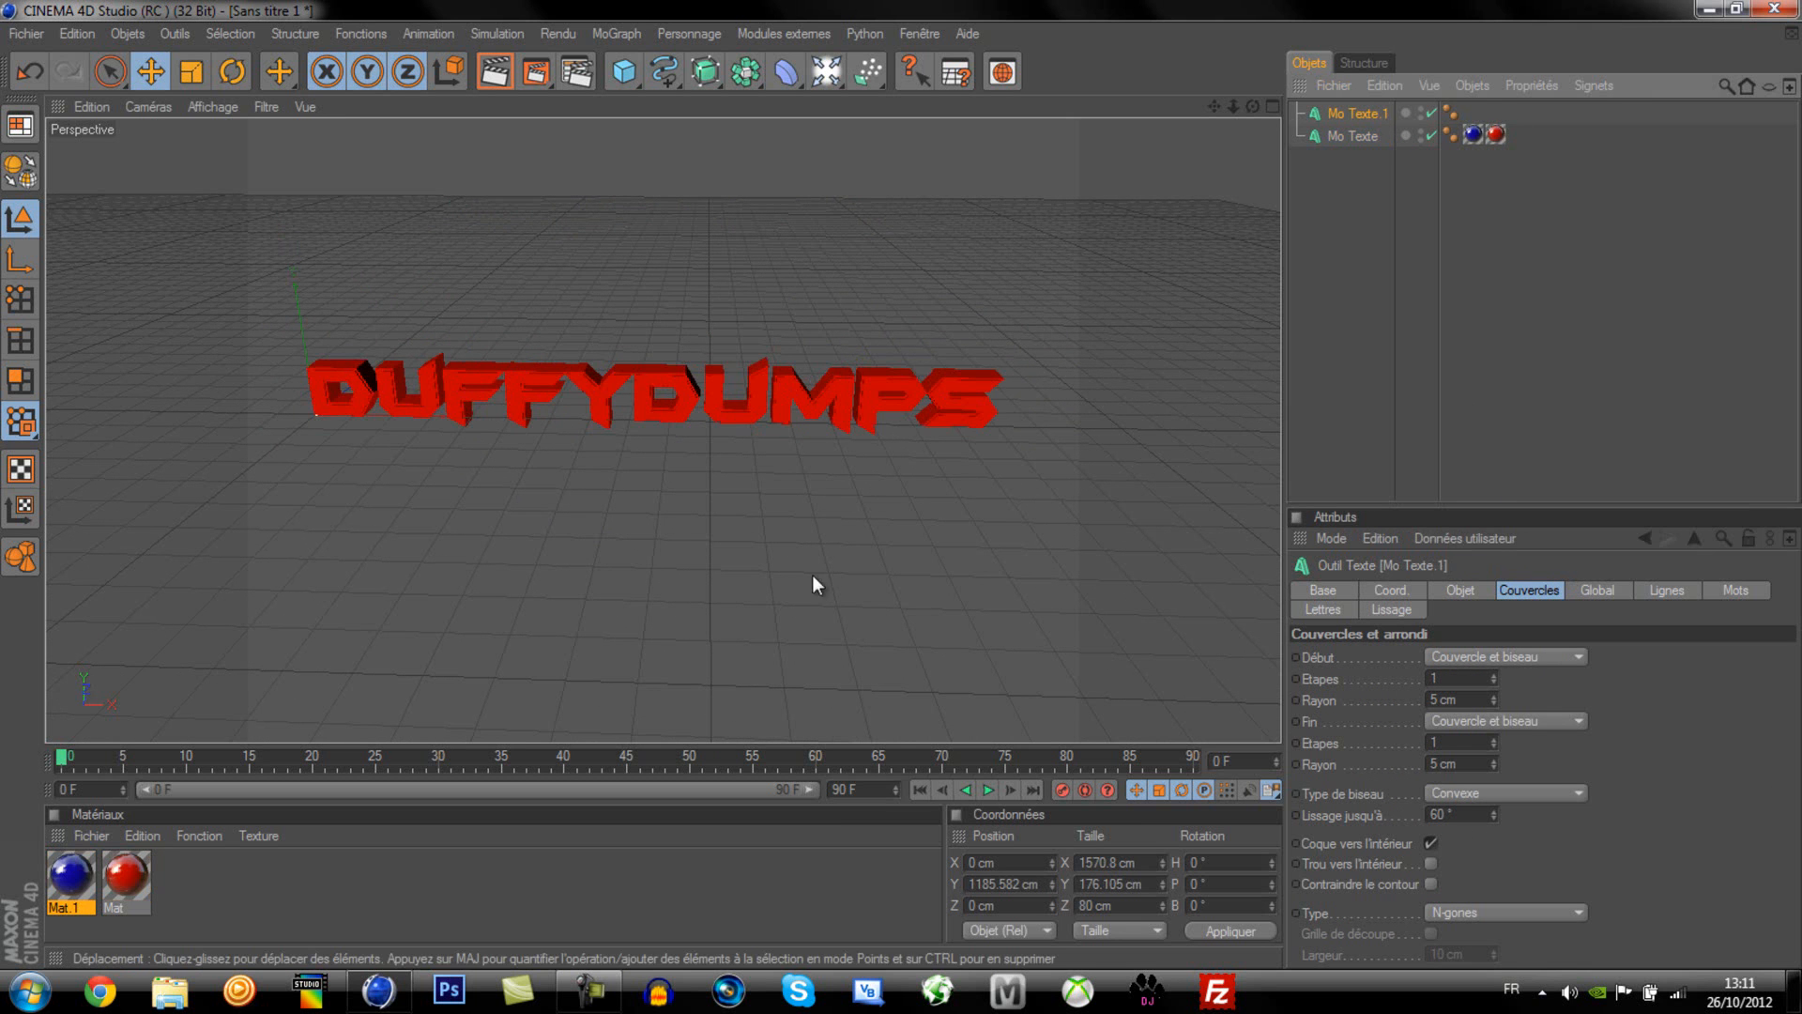
scroll(652, 394, up, 10)
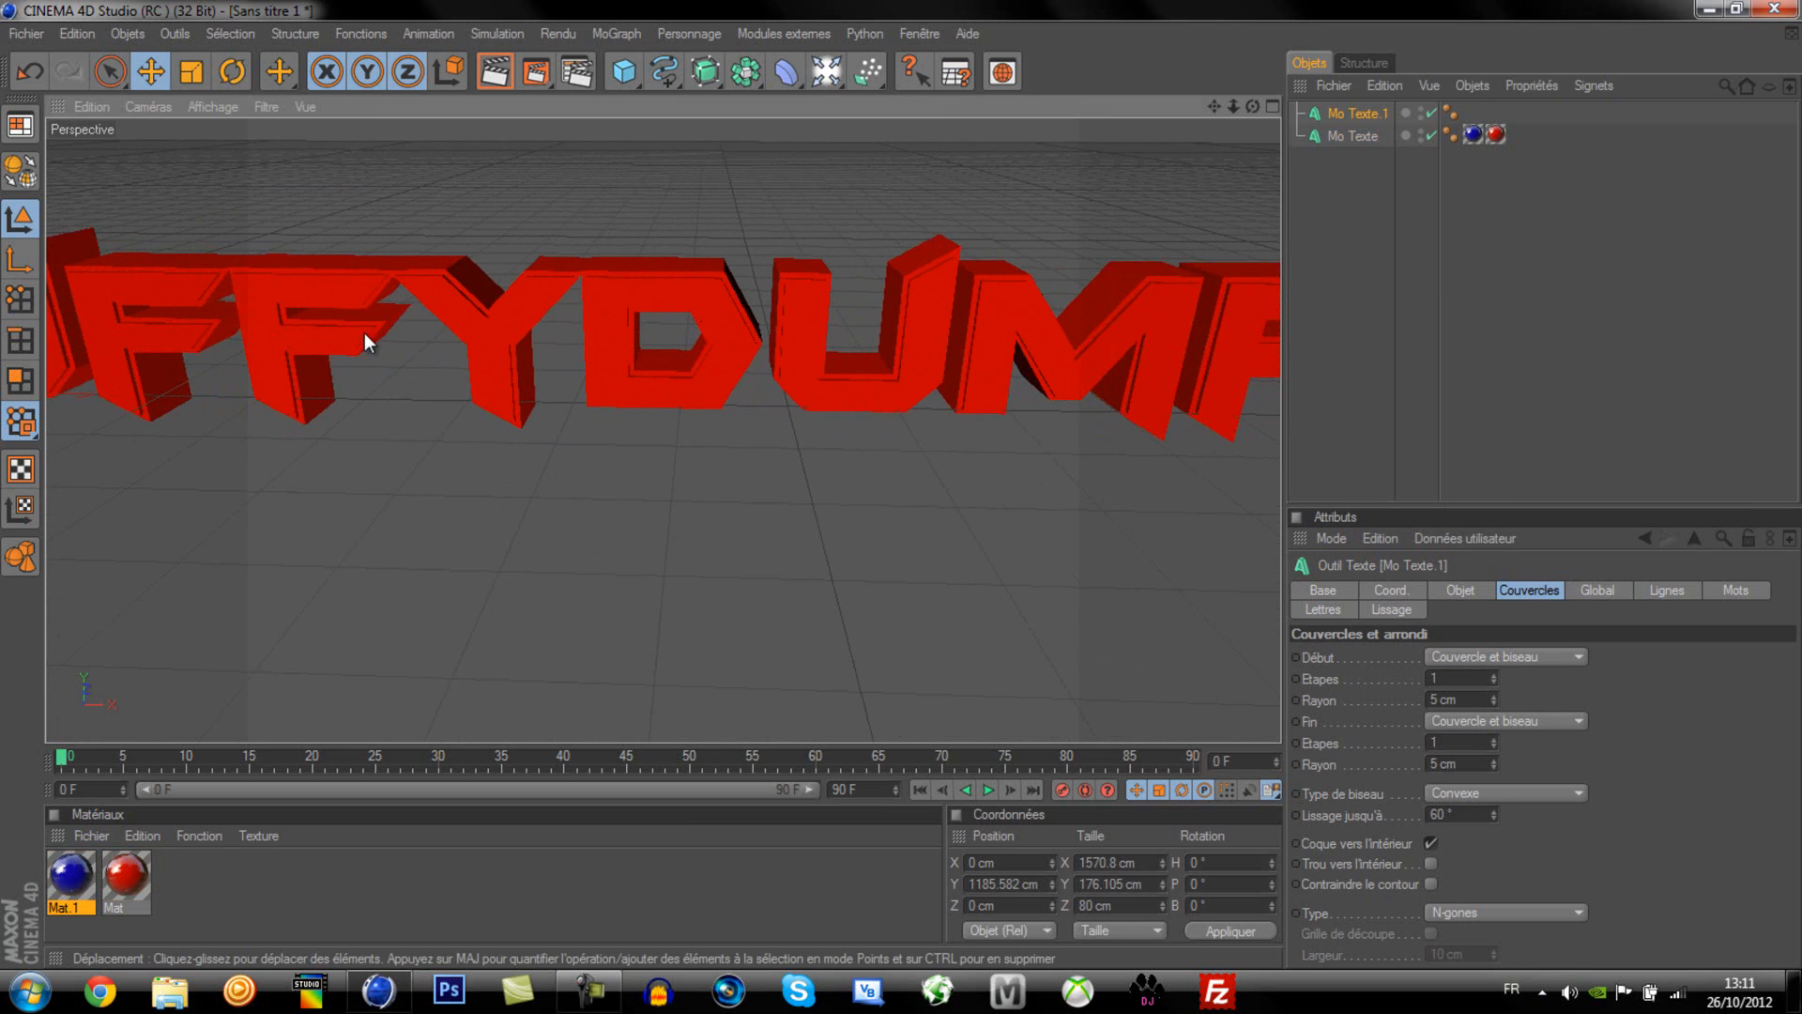
scroll(317, 486, down, 8)
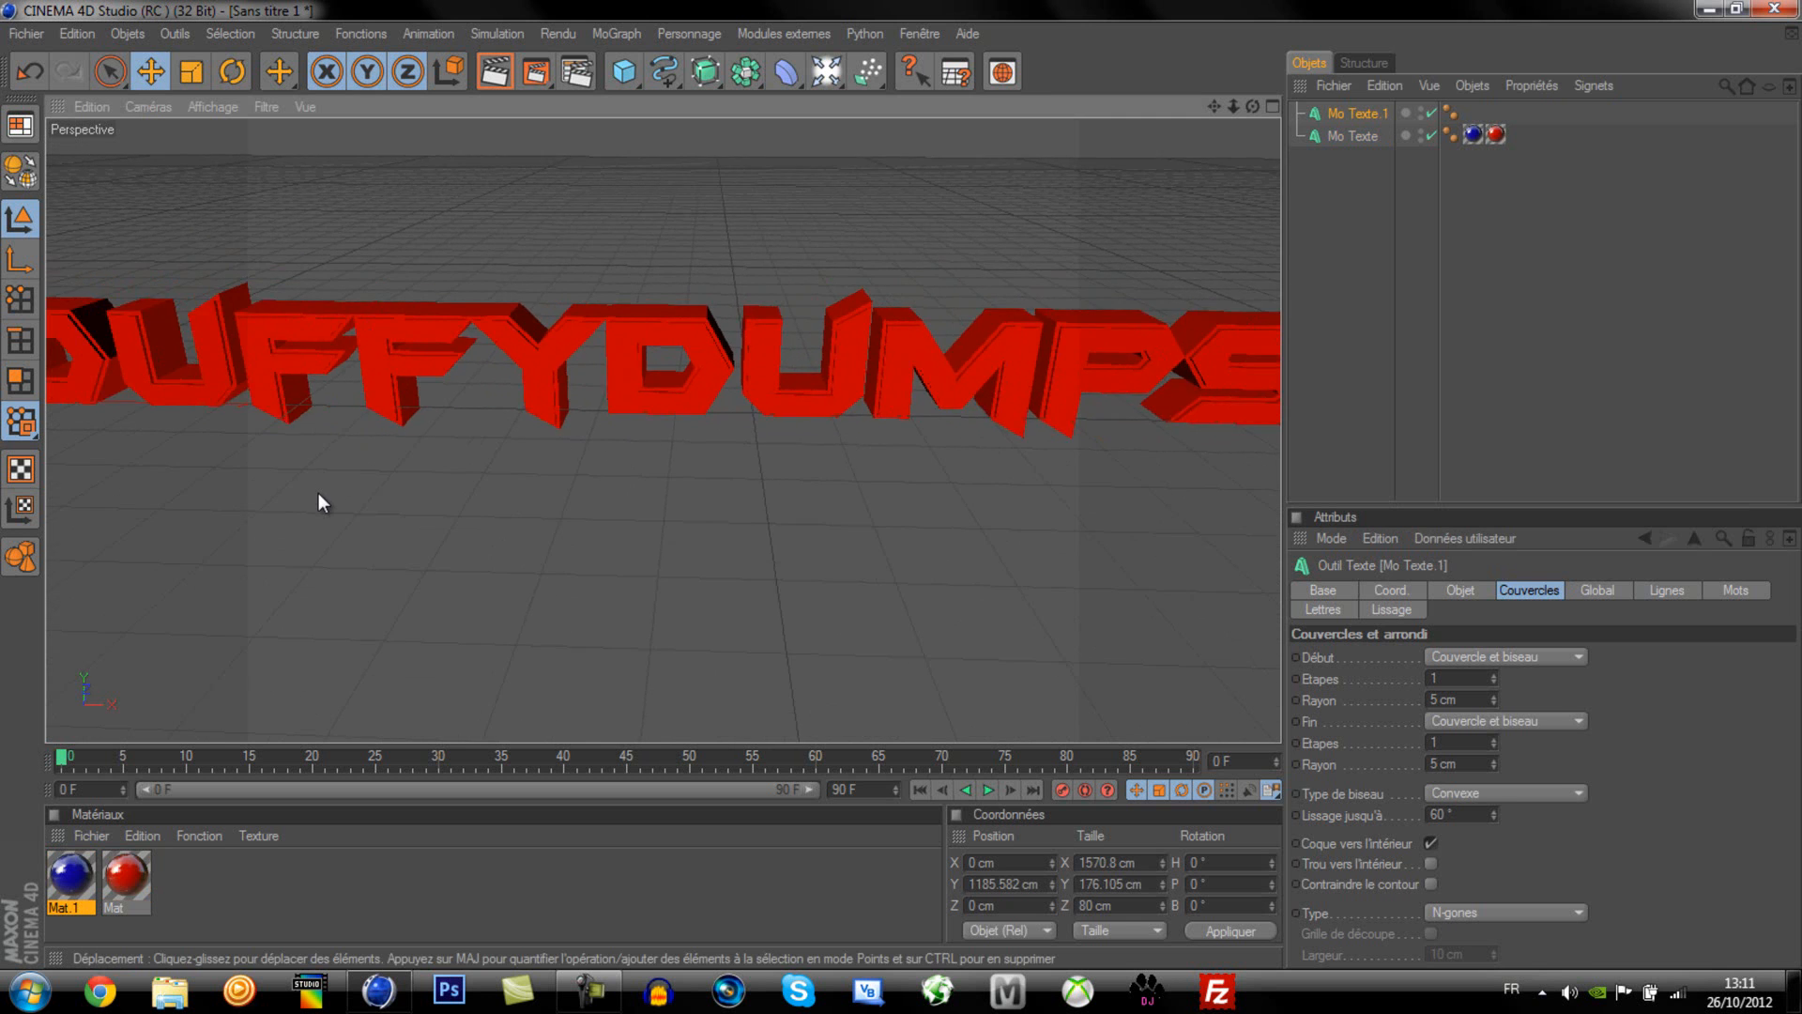
scroll(321, 493, down, 2)
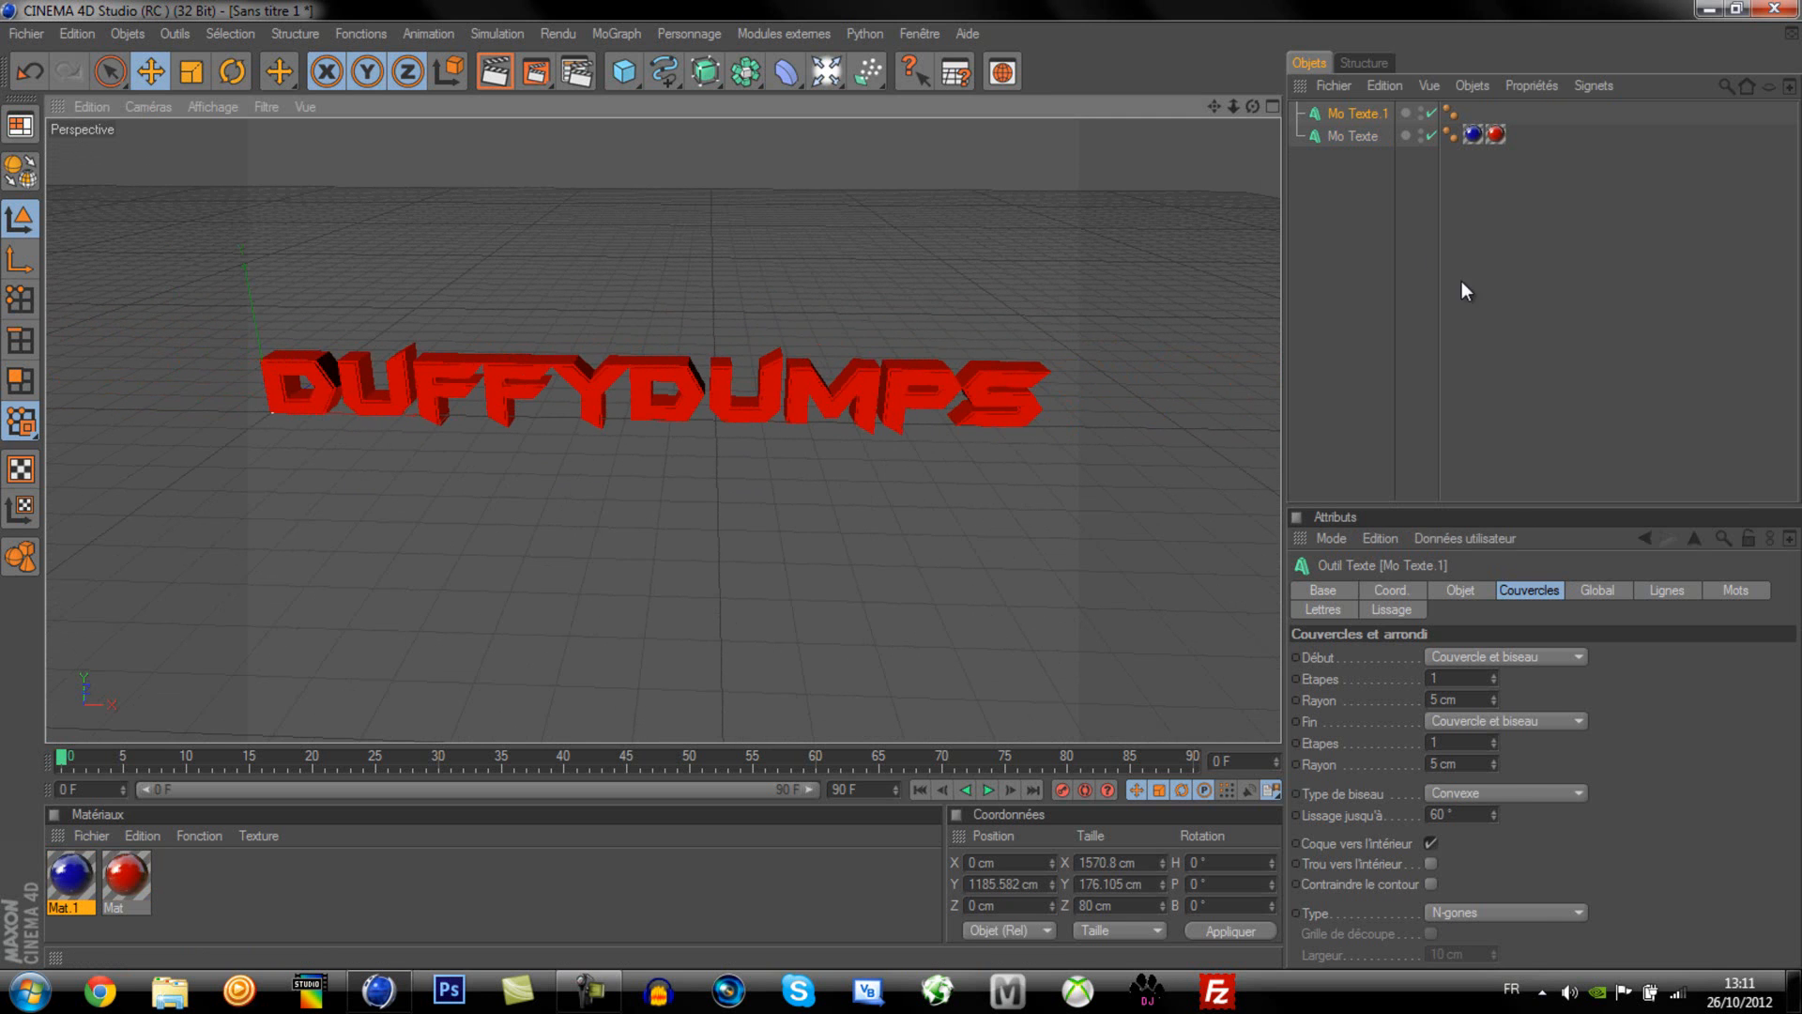
Step: Set the DuffyDumps text's bevel type back to "Convexe" and deselect the text
click(1502, 792)
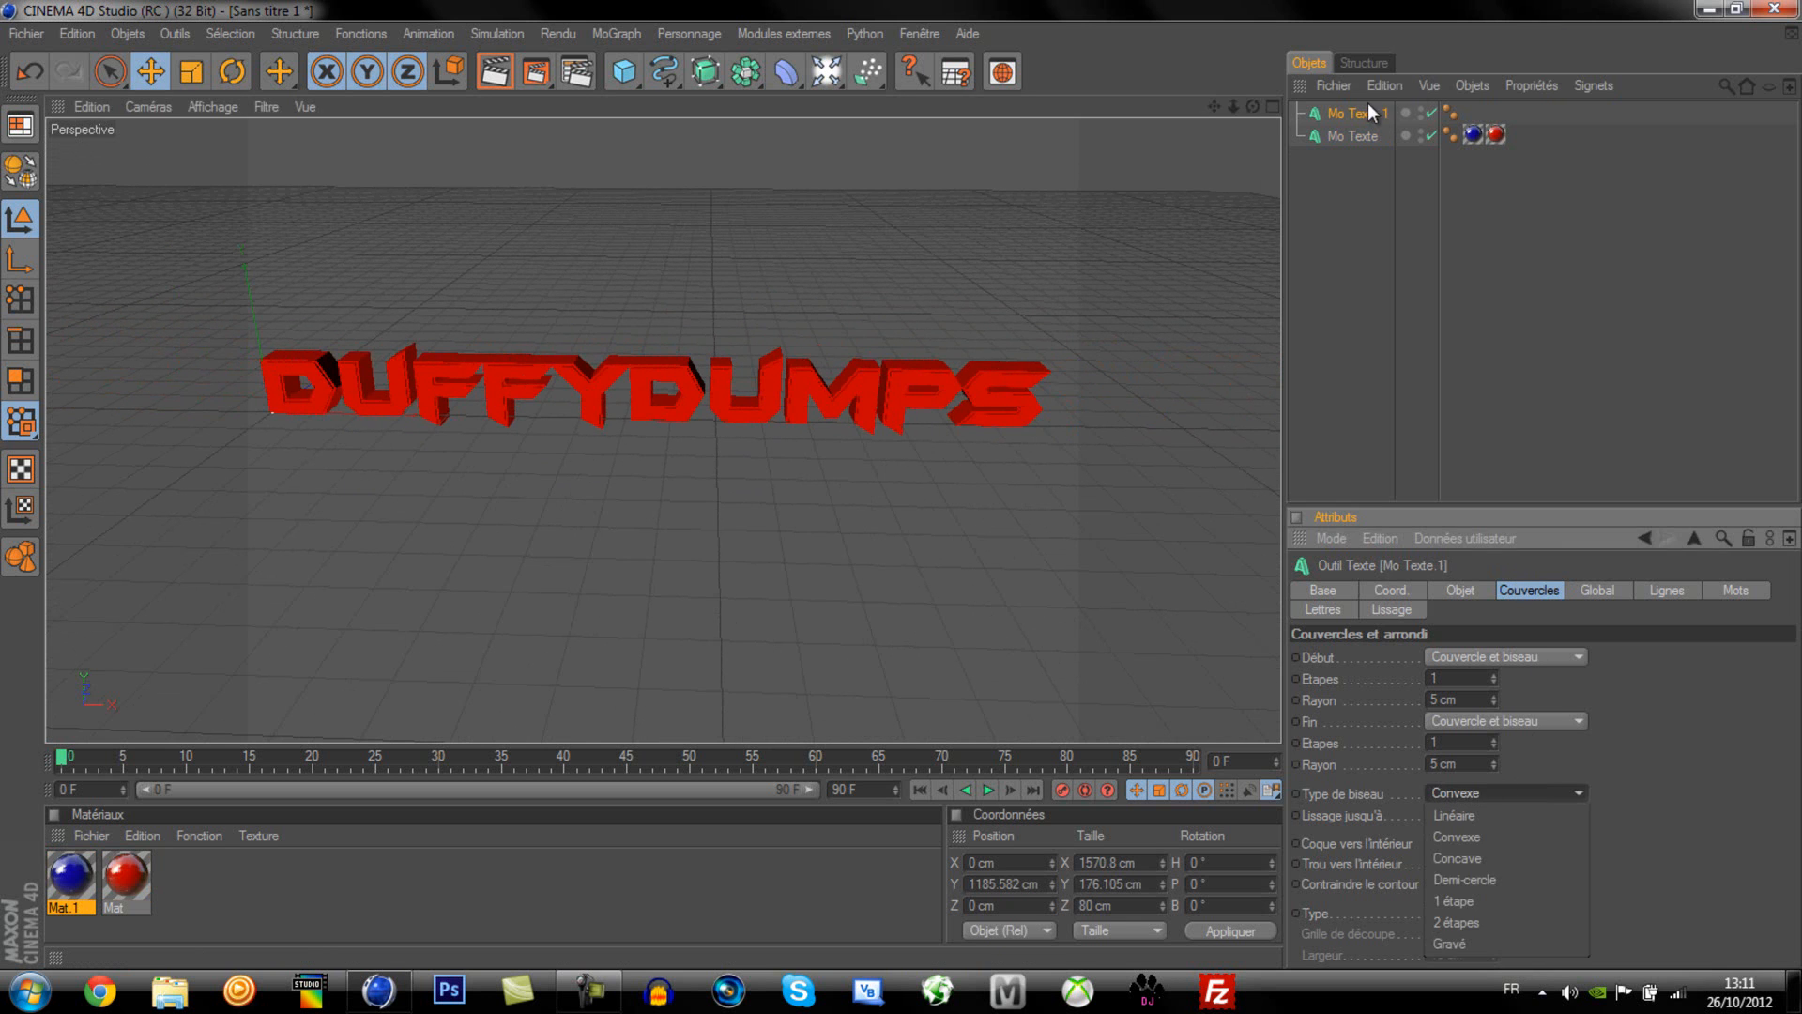
click(1453, 900)
click(1350, 136)
click(1553, 791)
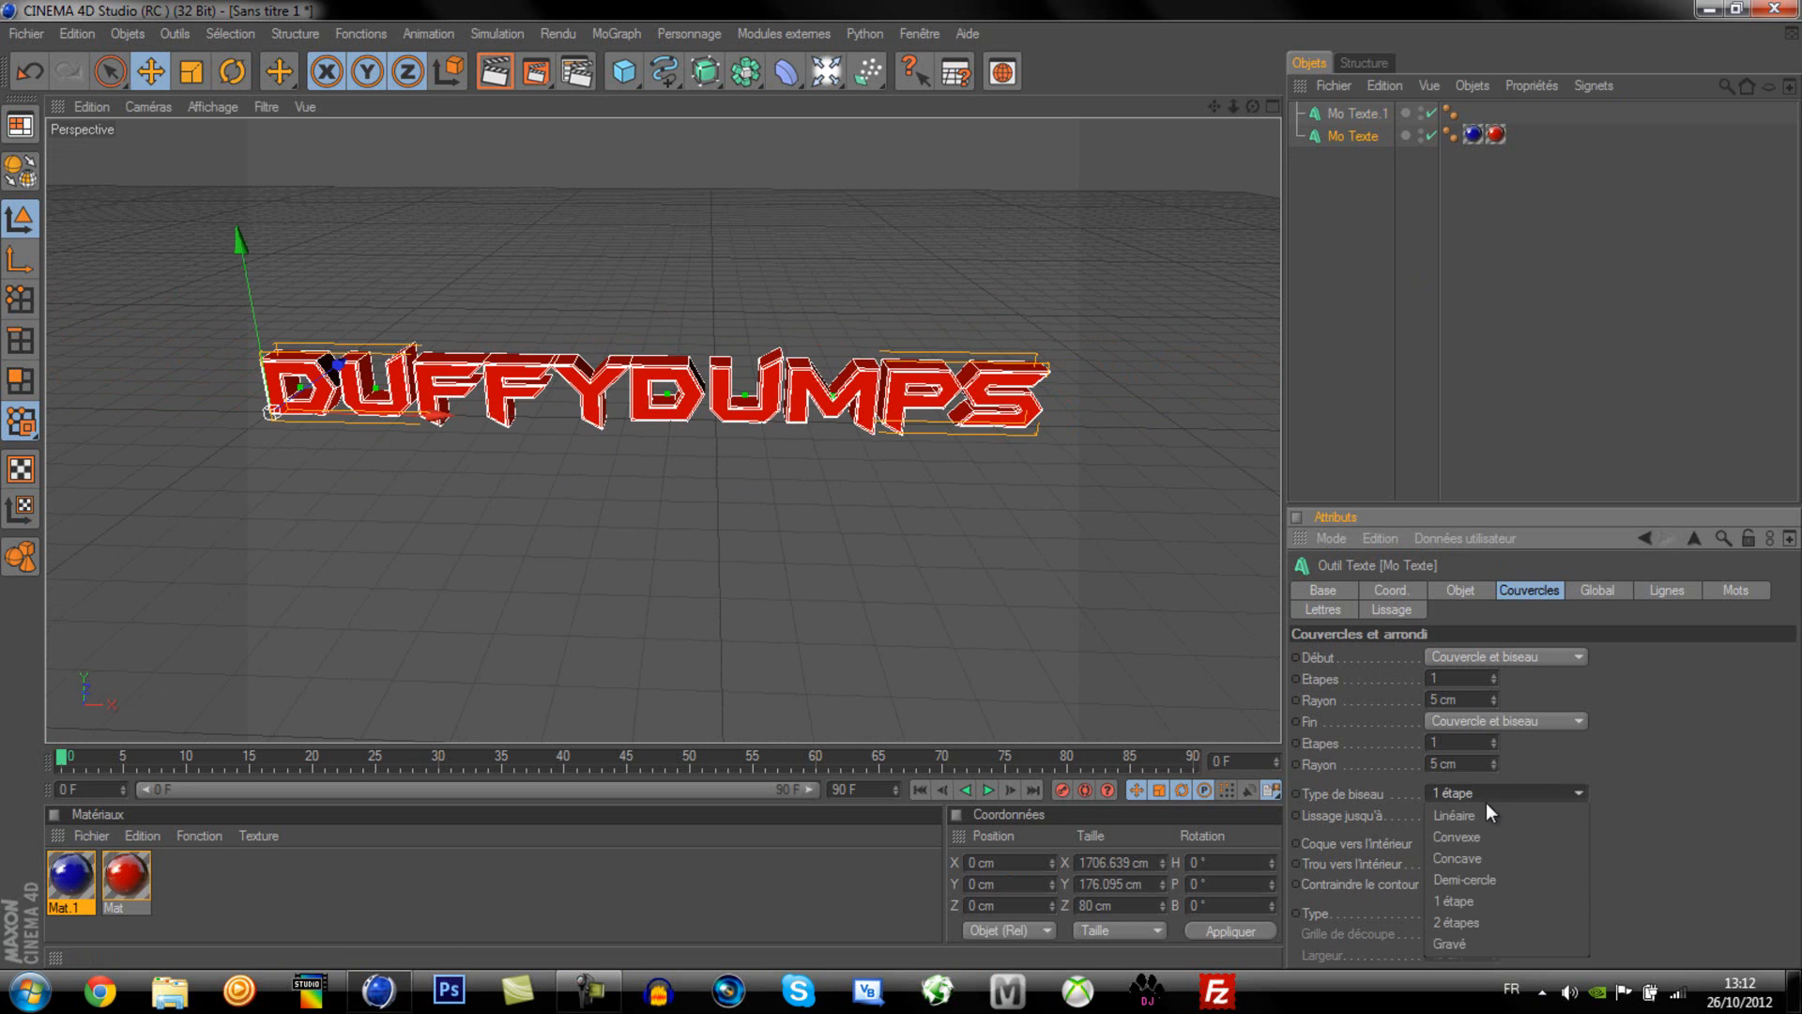
click(1480, 836)
click(1444, 404)
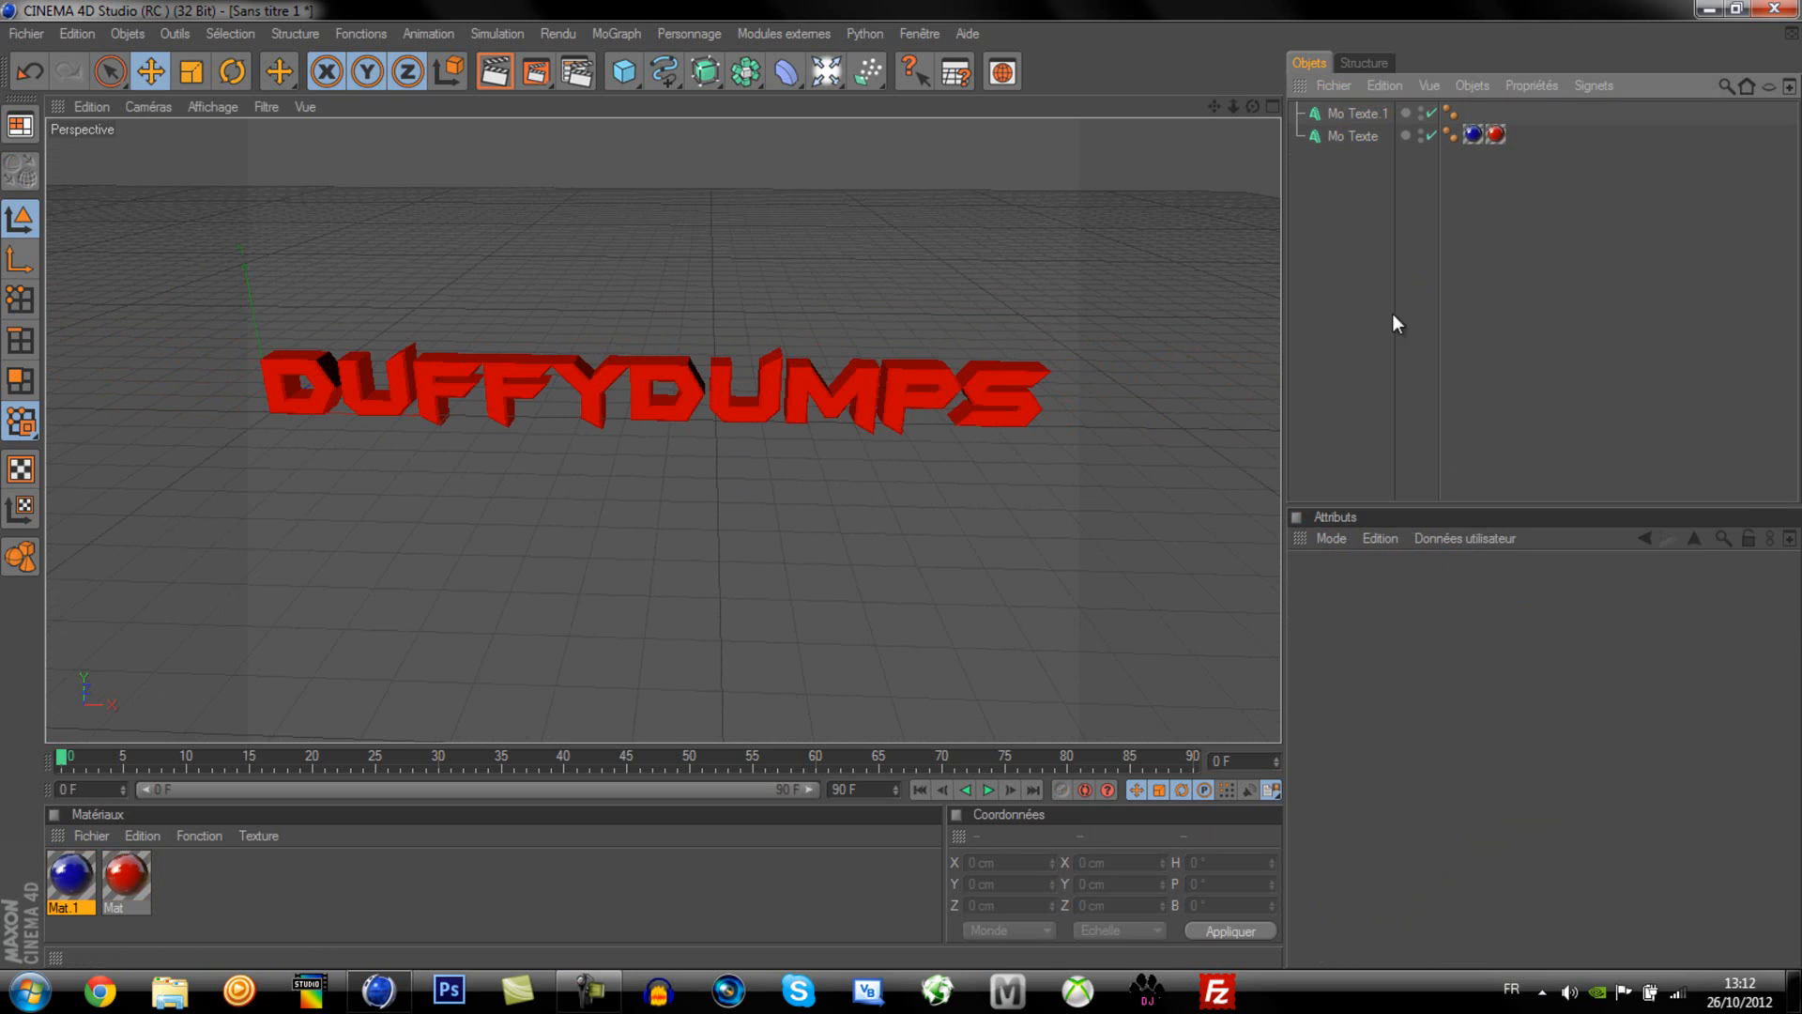
Step: Bring the Production text into view and create a third material, opening it for editing
click(1361, 113)
scroll(455, 362, down, 5)
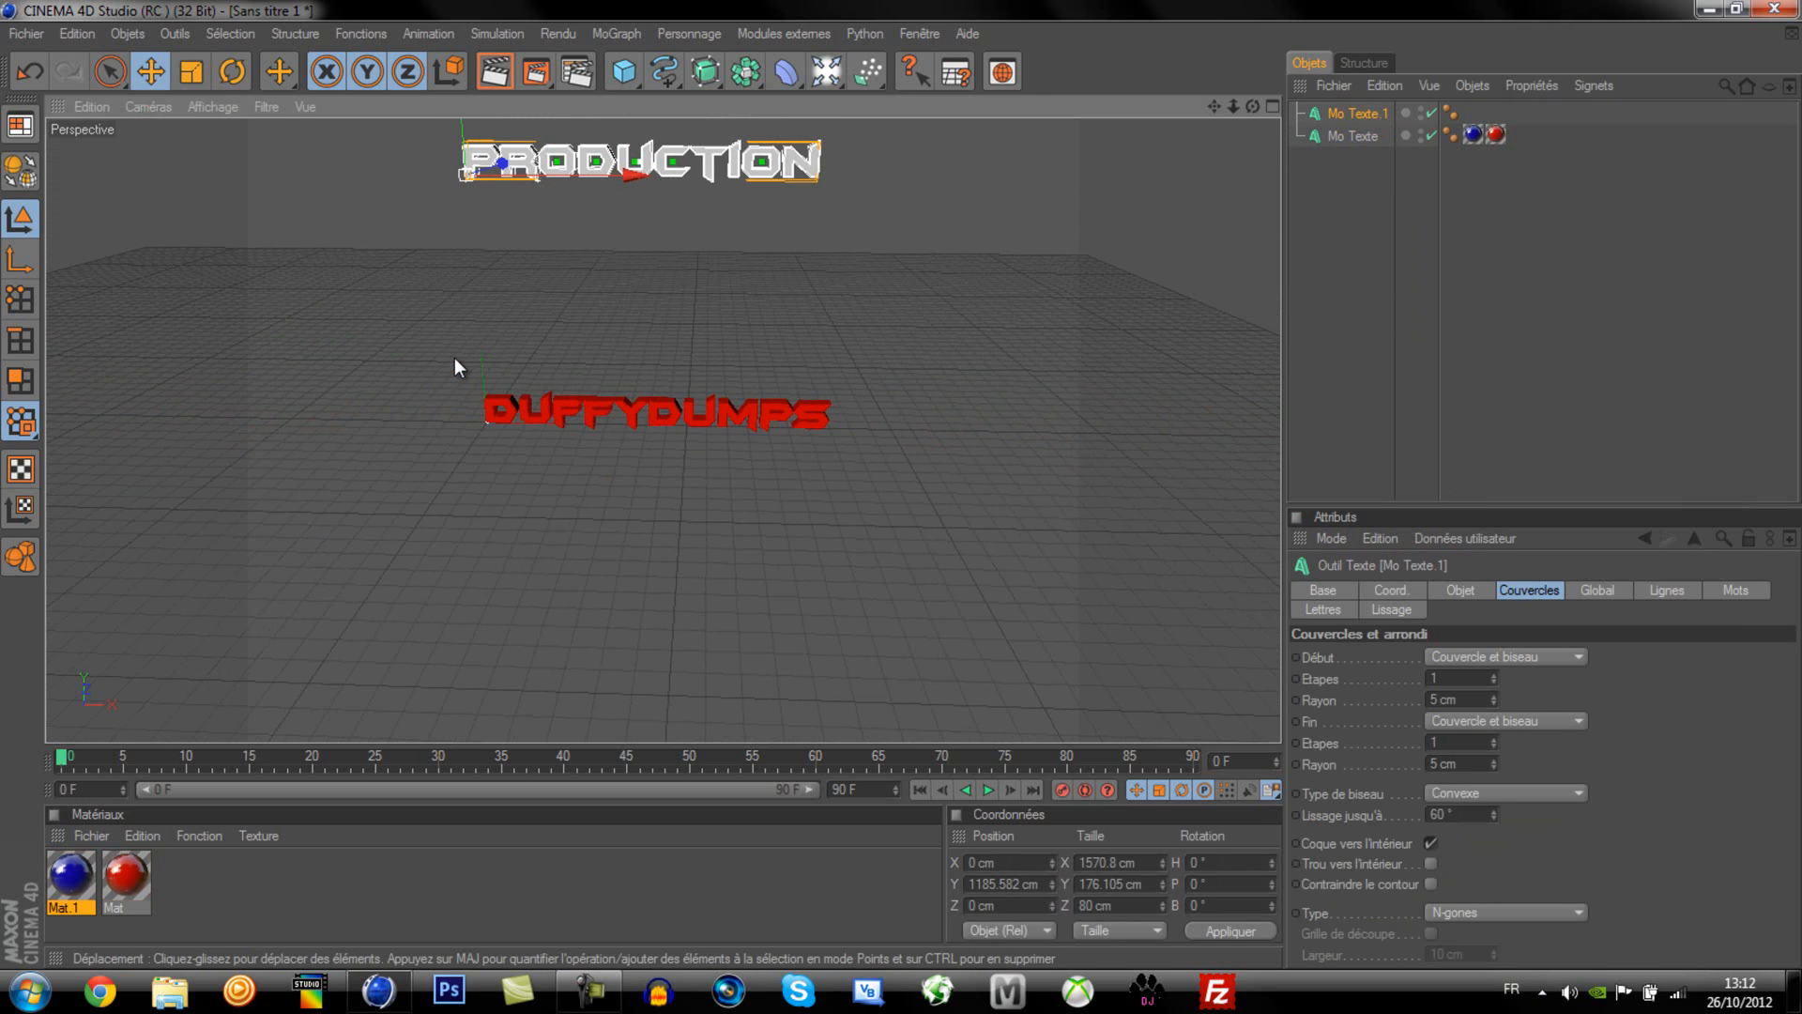
double_click(221, 897)
double_click(62, 877)
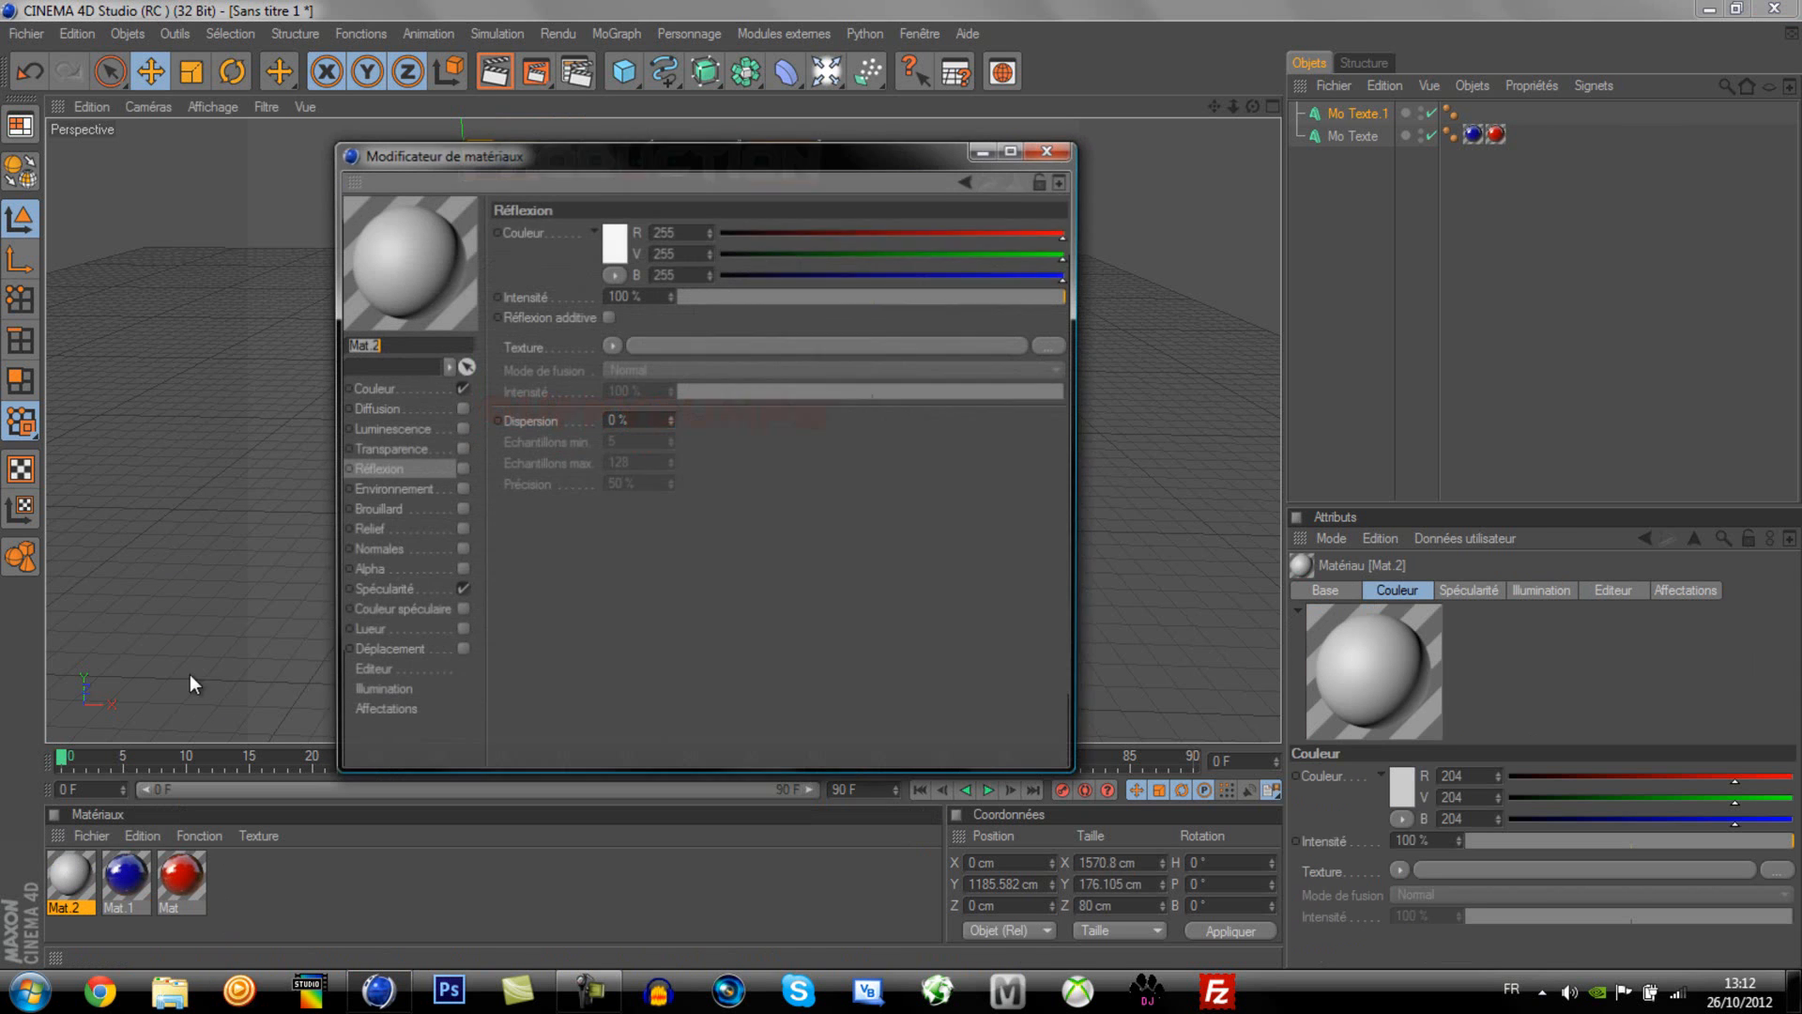
Step: Set the third material's base colour to blue (RGB 27, 0, 183)
click(371, 388)
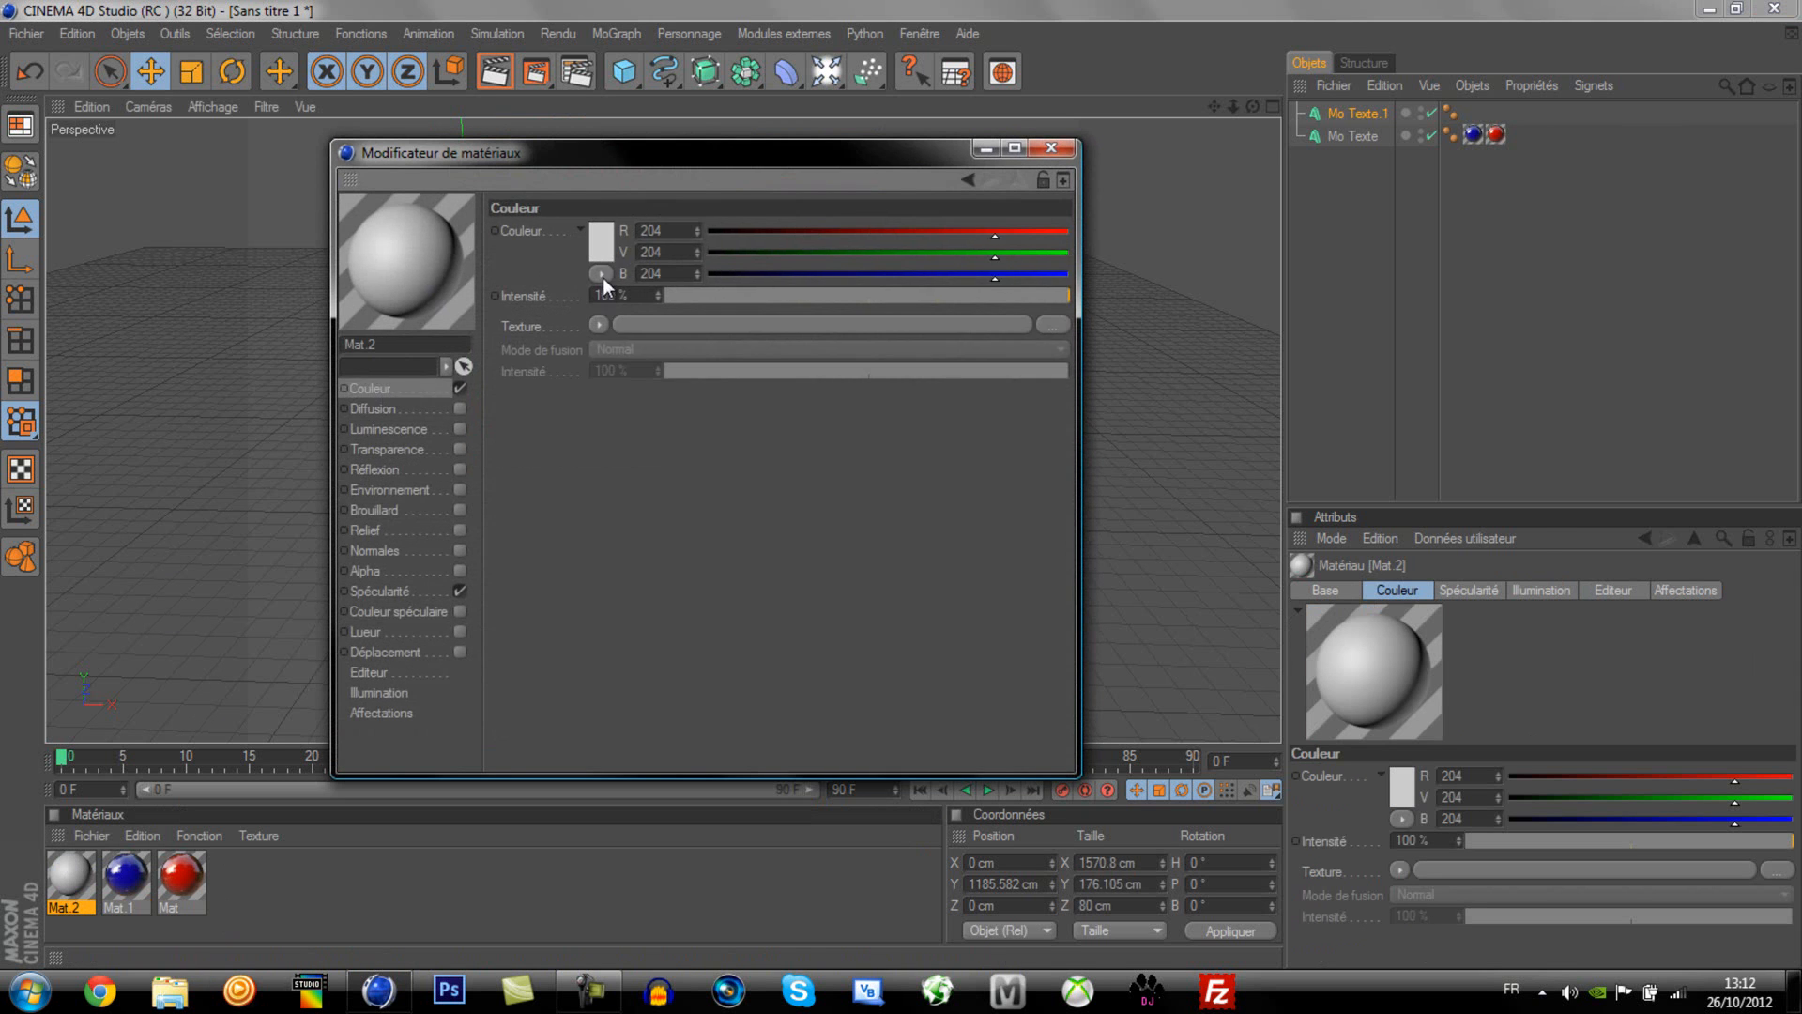
click(601, 246)
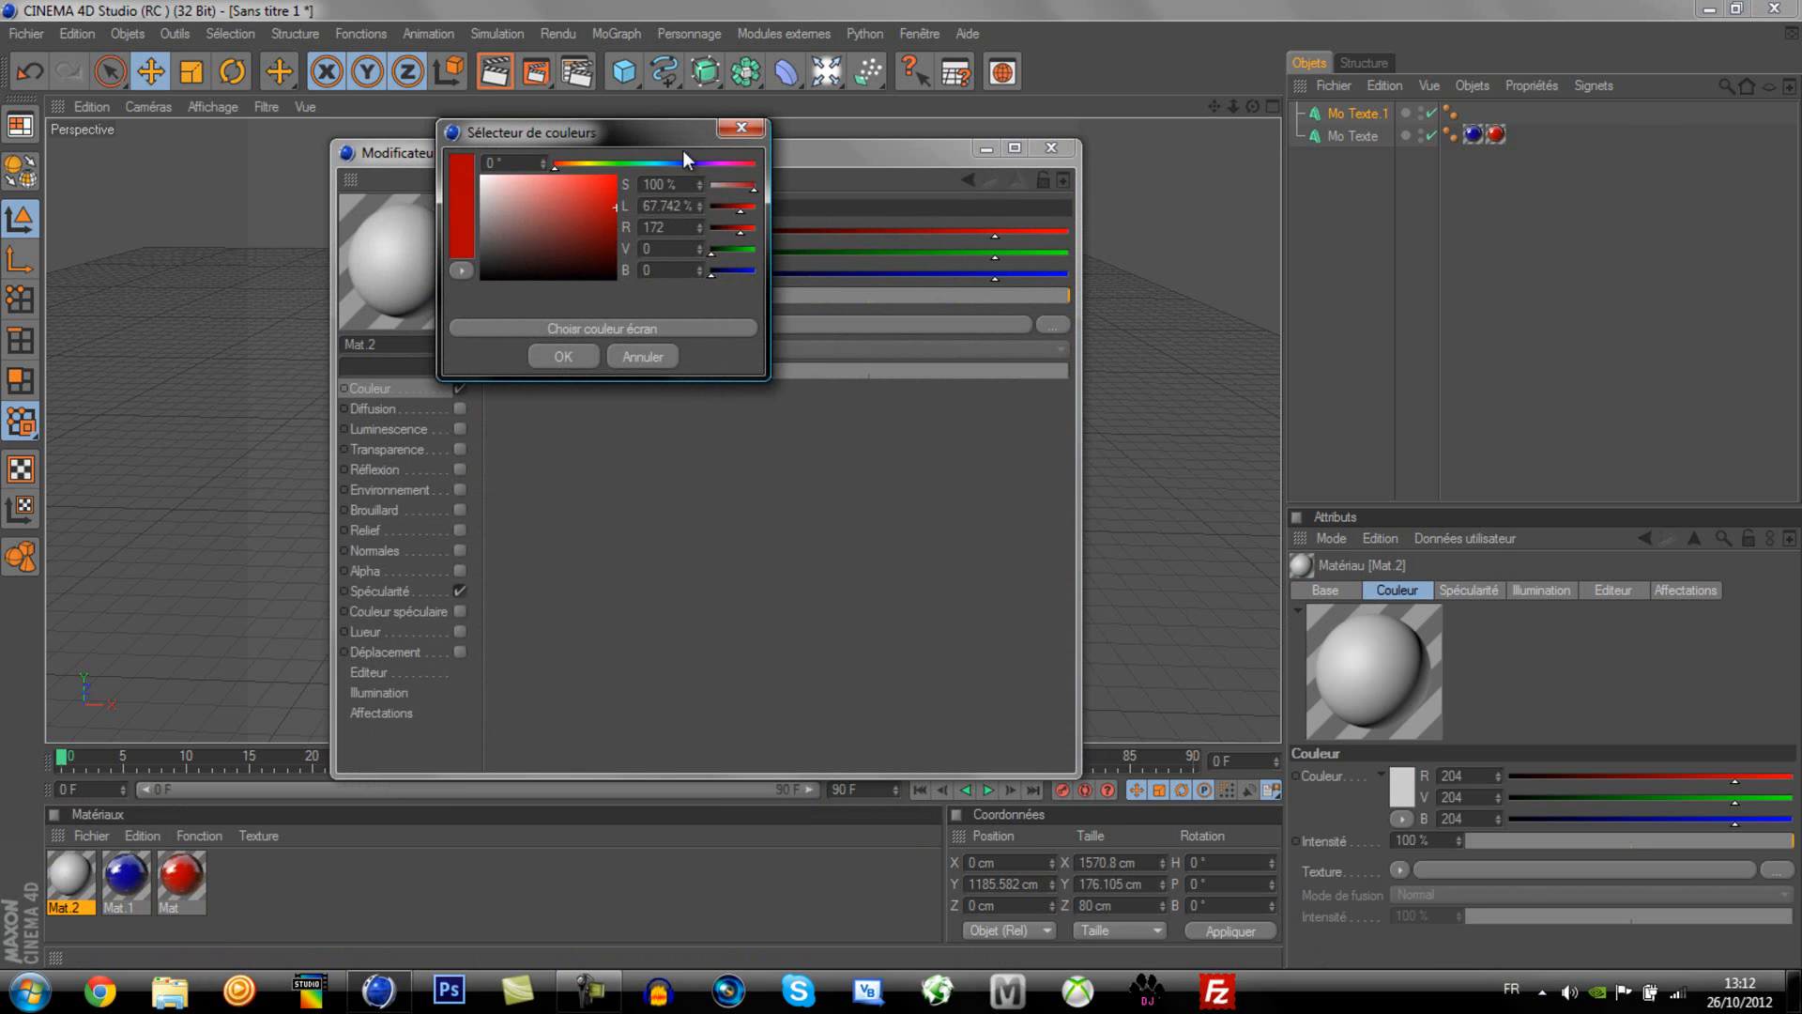
click(585, 165)
click(616, 203)
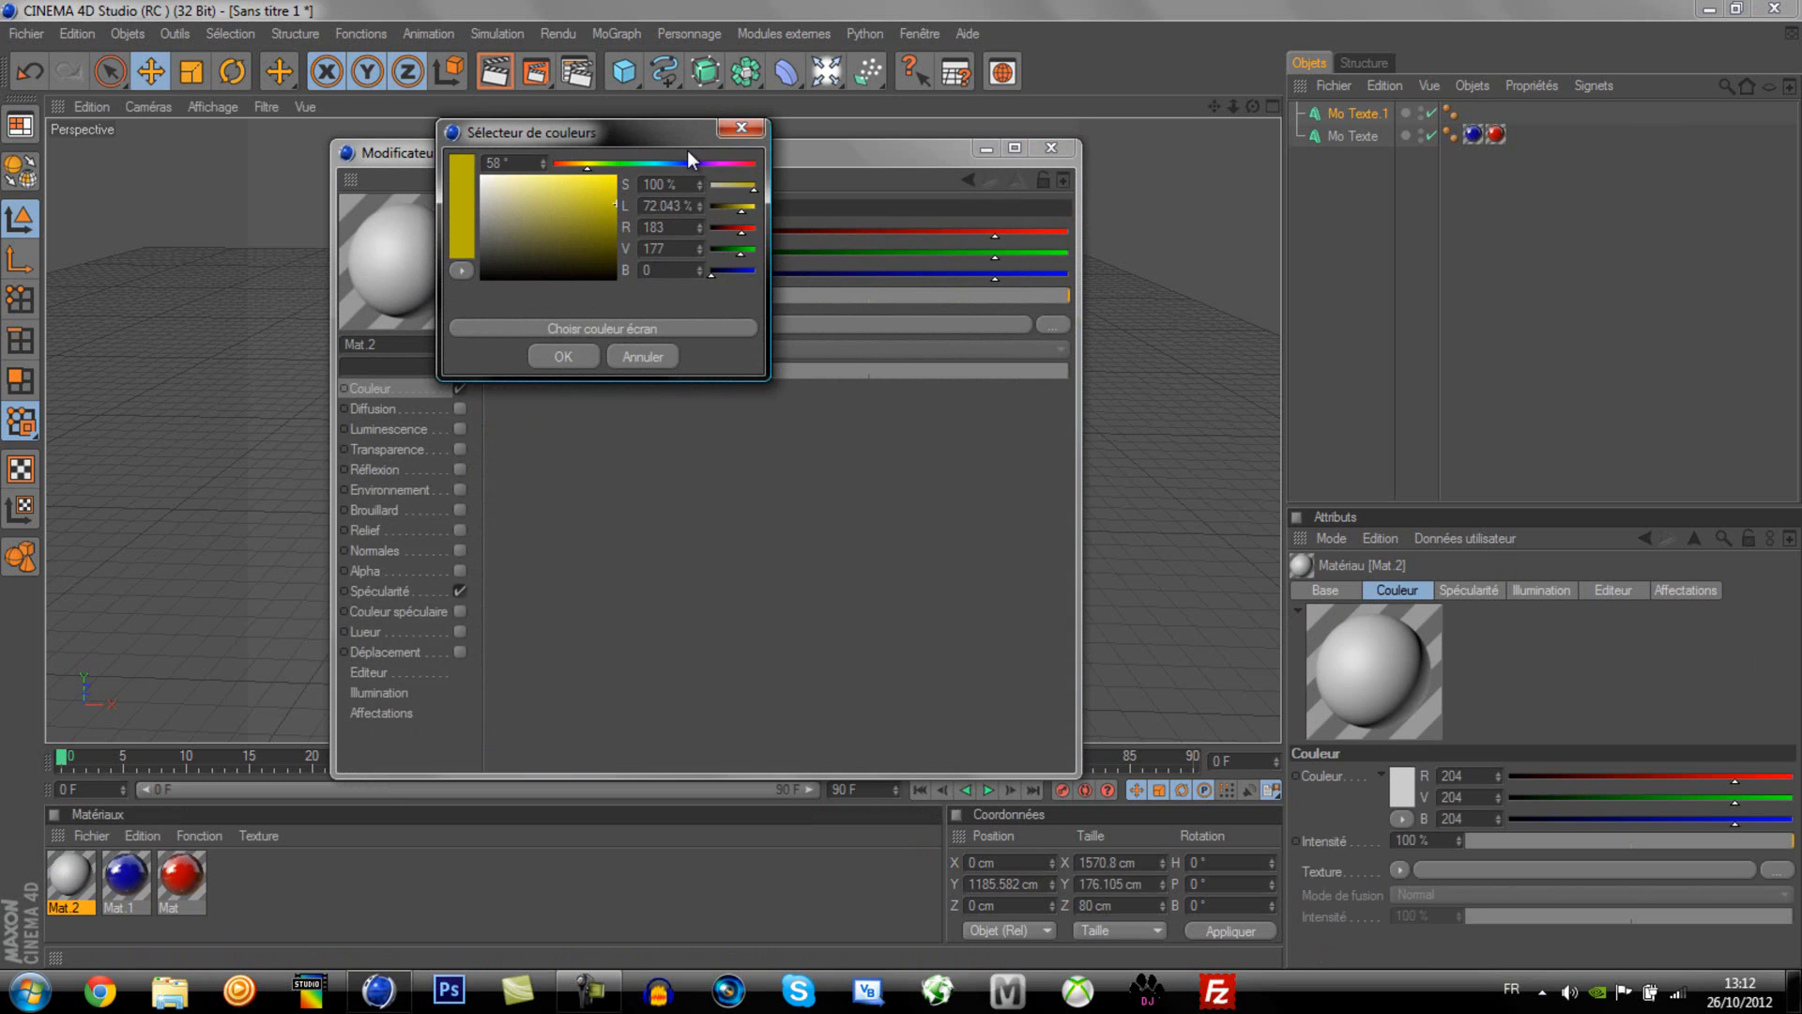
click(692, 162)
click(561, 358)
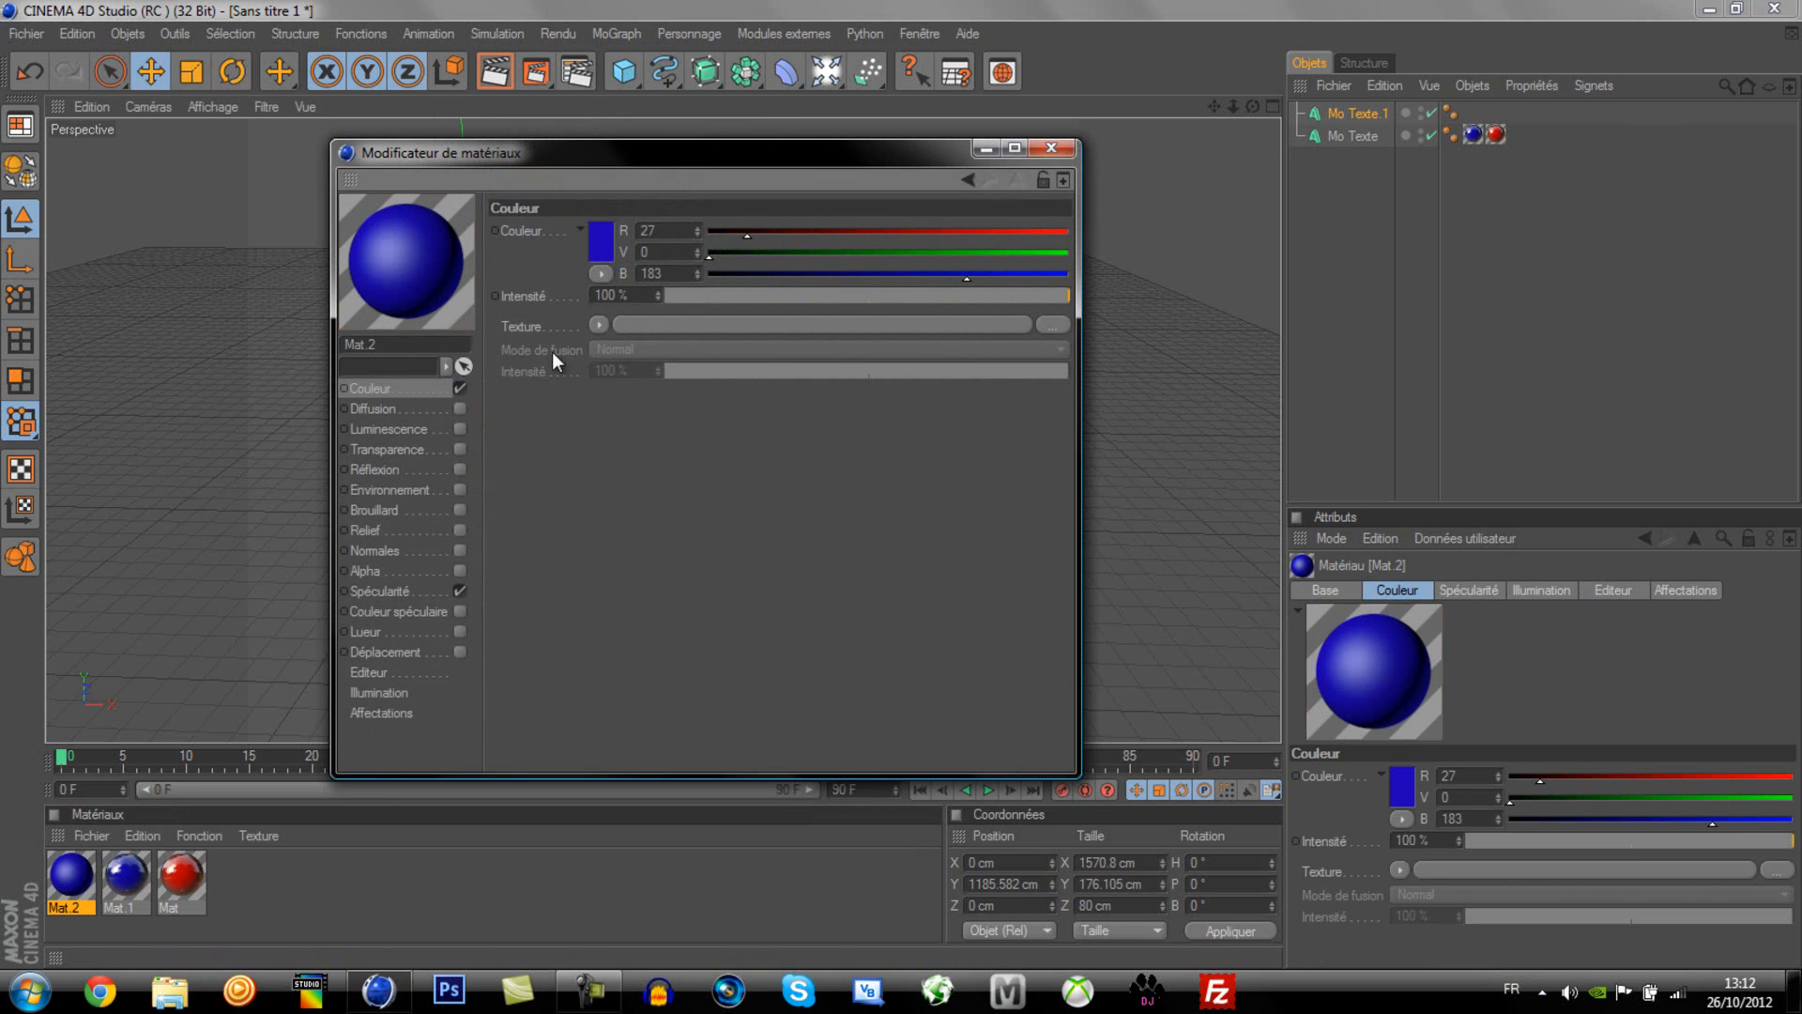
Step: Disable specularity on the third material and enable its reflection, keeping the reflection colour white
click(459, 592)
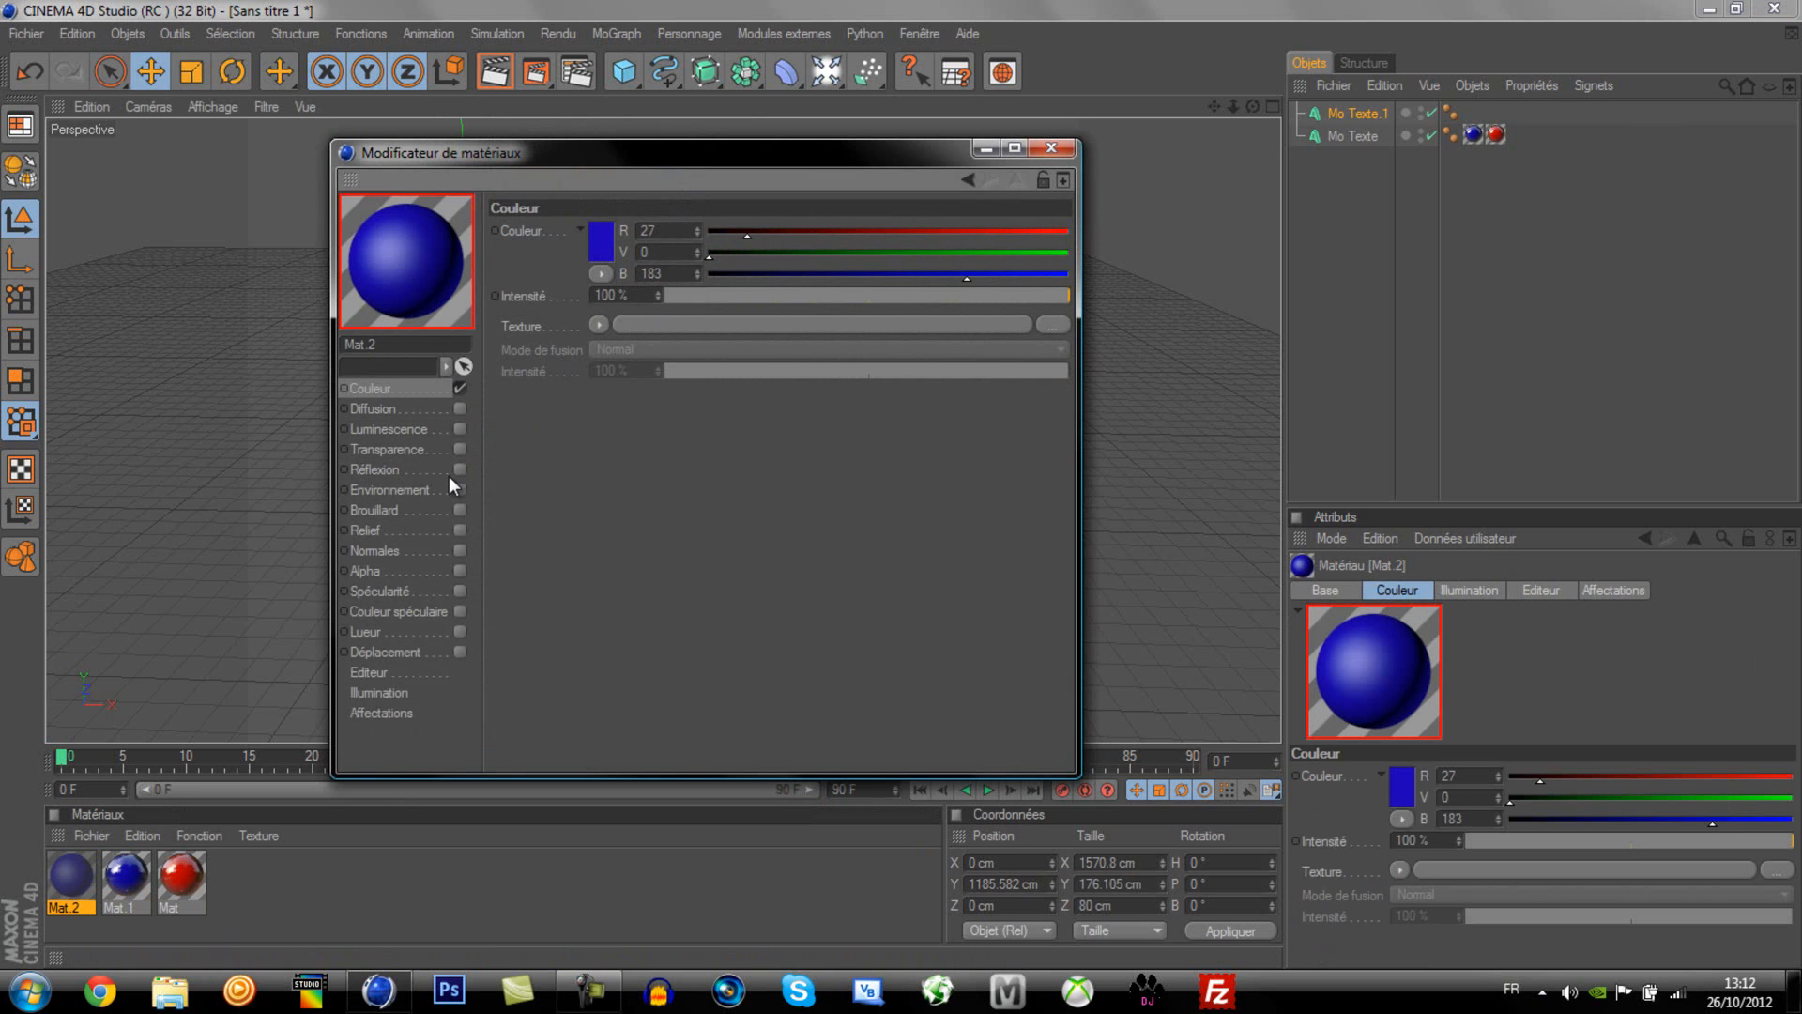
click(459, 469)
click(424, 469)
click(612, 239)
click(635, 345)
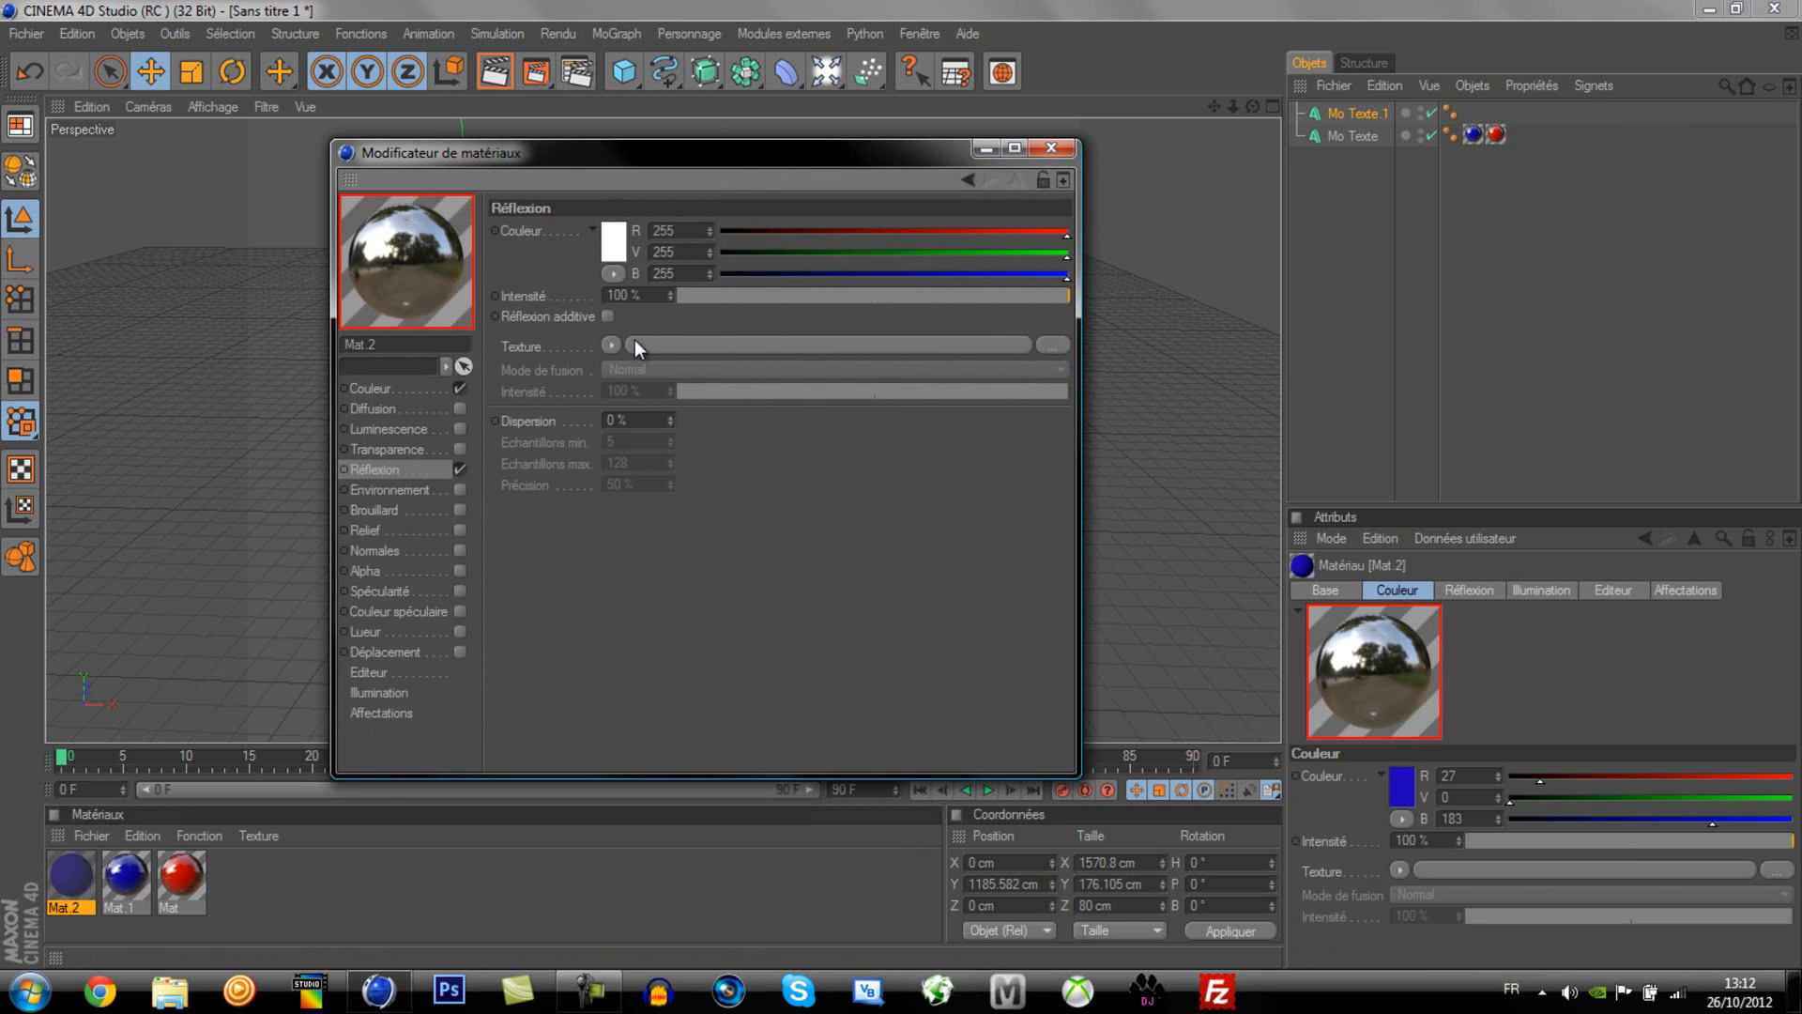
Step: Set the third material's reflection intensity to 20%, add a Fresnel texture to its reflection, and close the material editor
text(20)
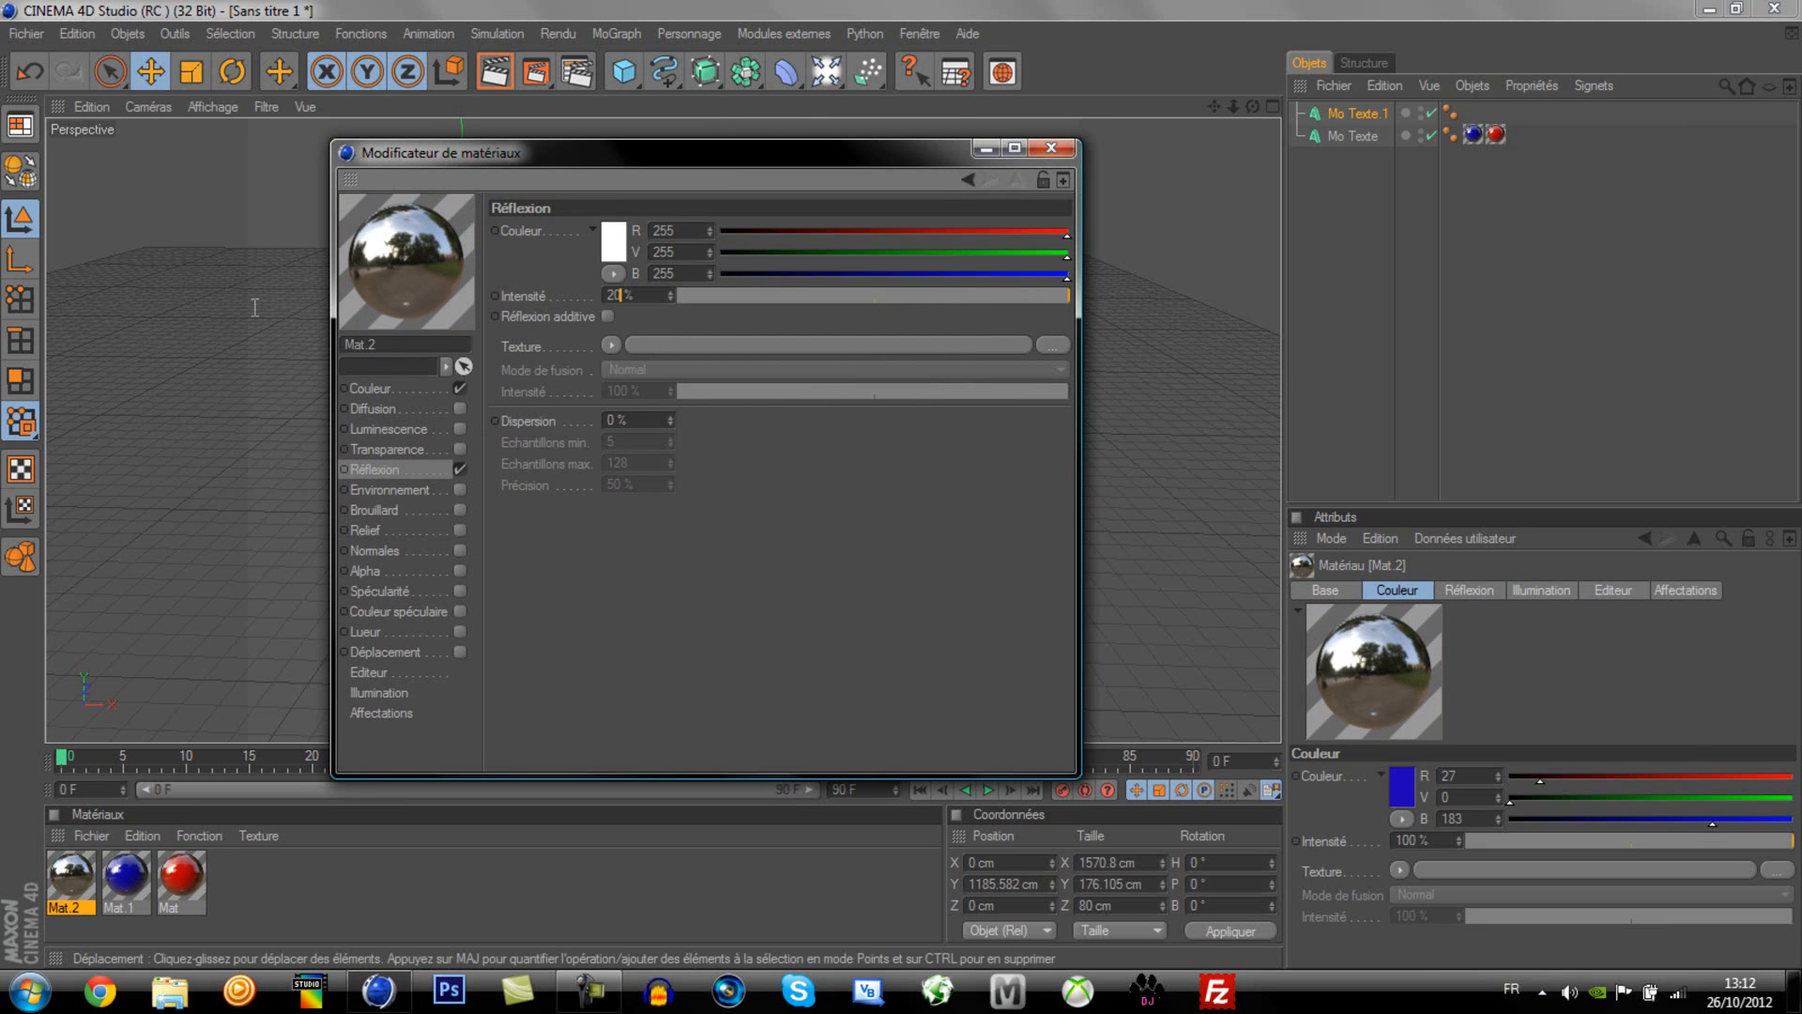
click(611, 344)
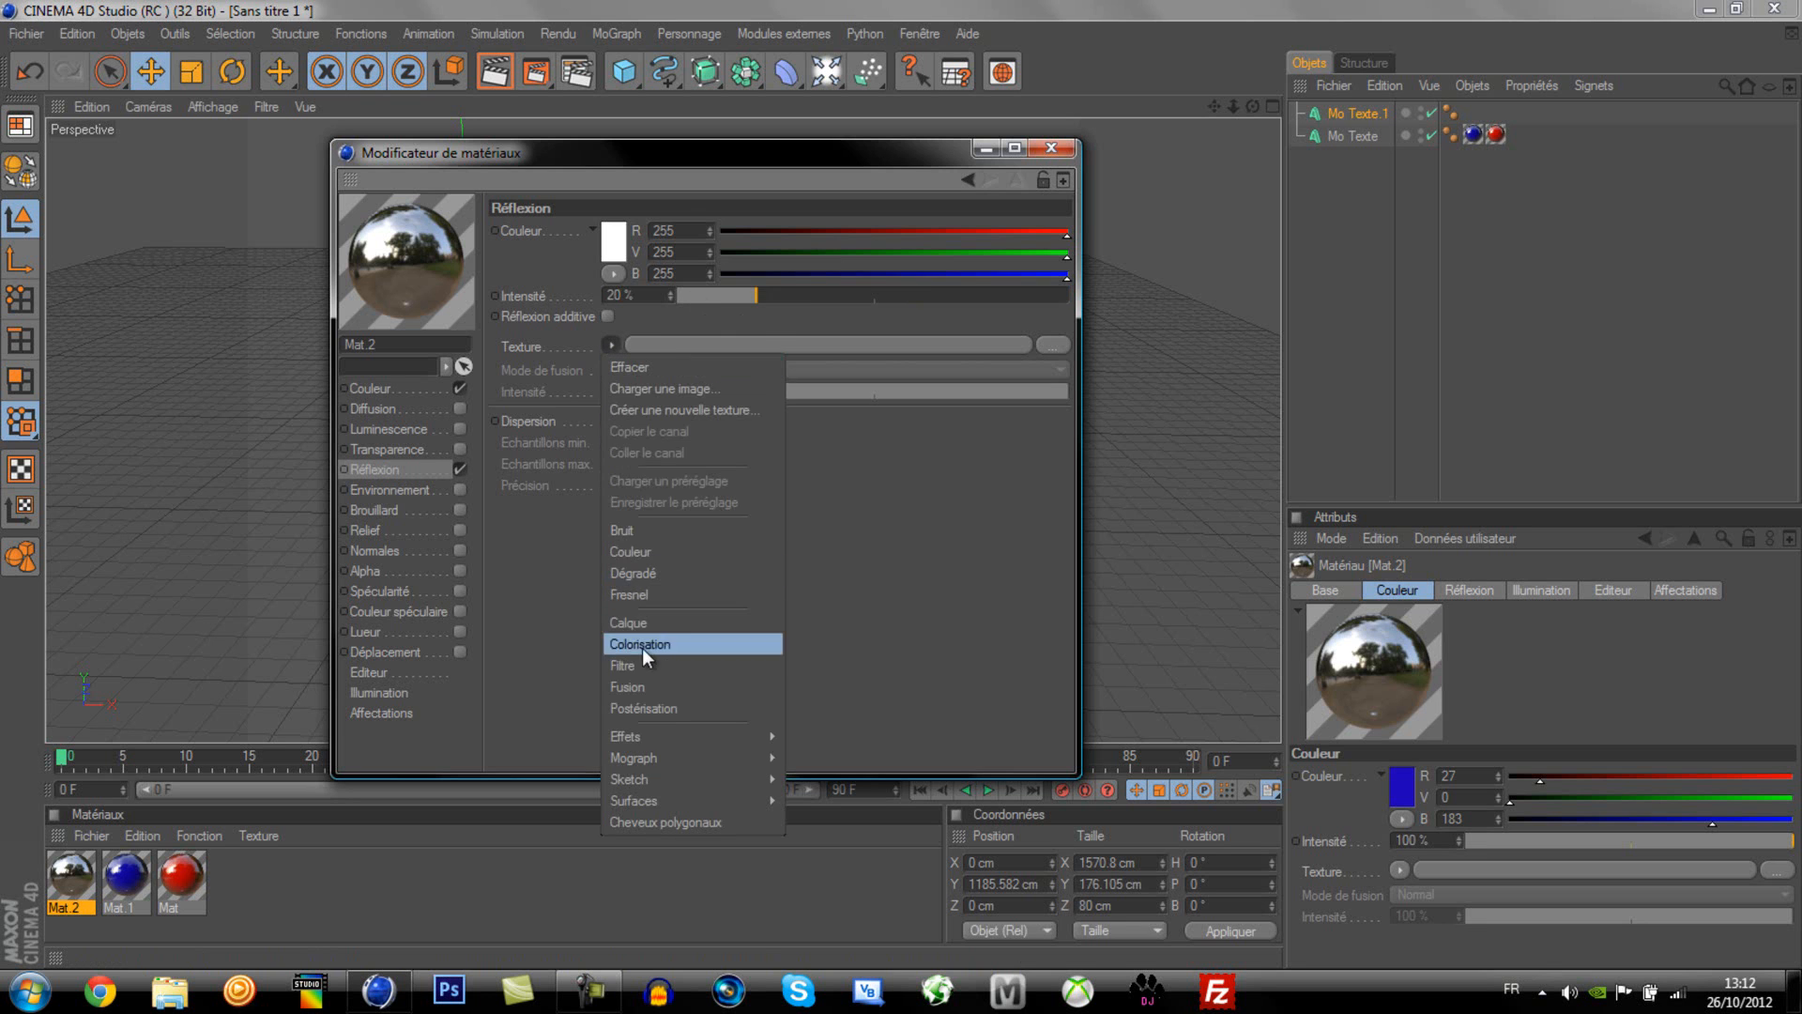
click(639, 595)
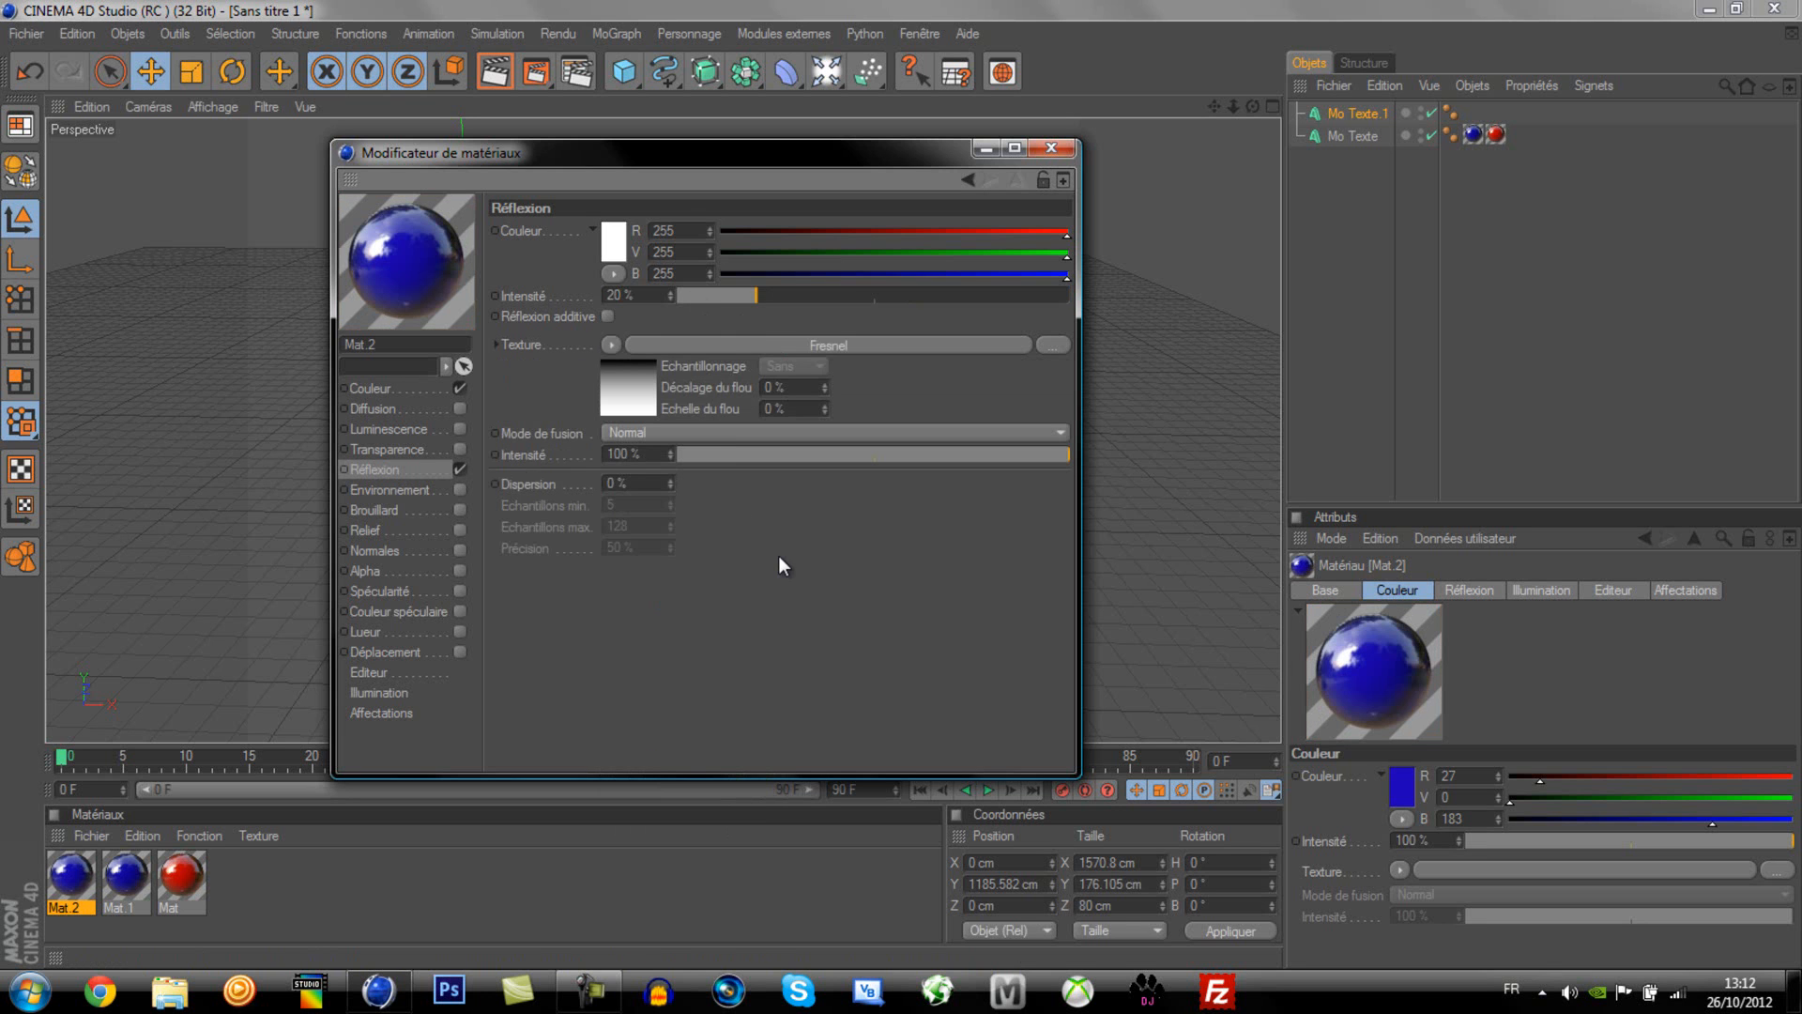
click(1051, 151)
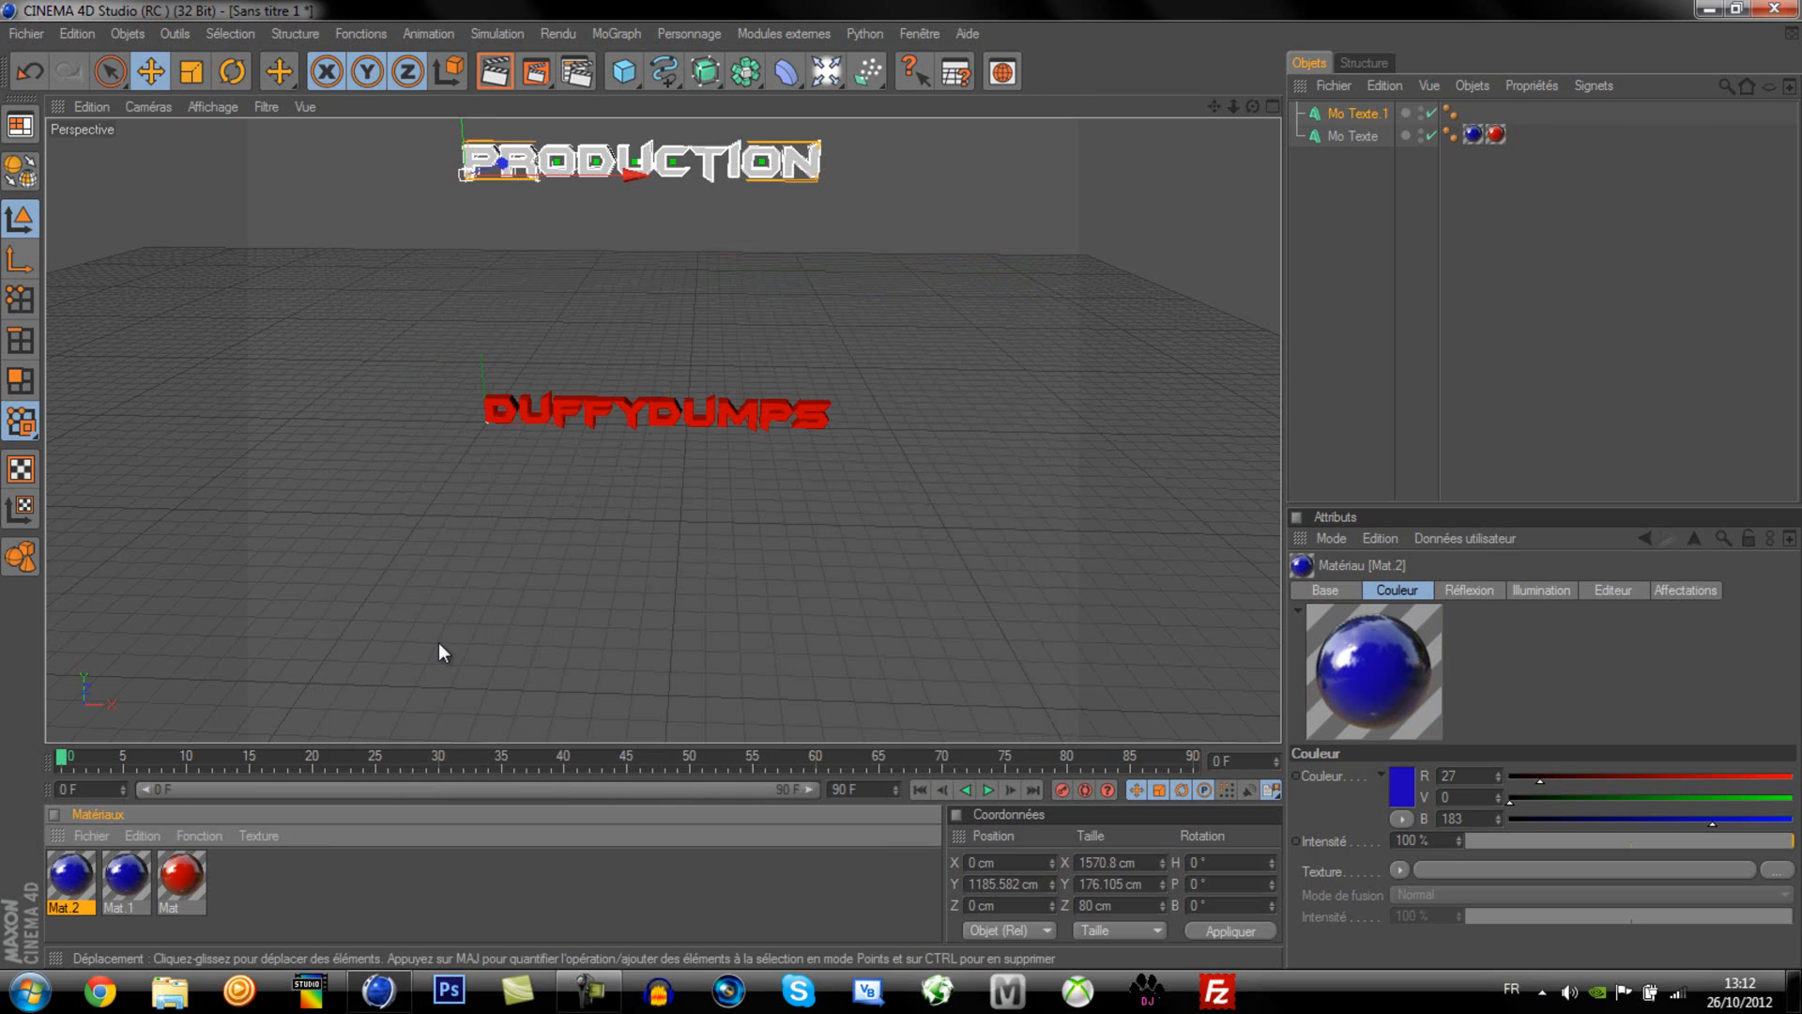
Step: Apply the third material, Mat.2, to the Production text and render the active view to check it, leaving nothing selected
drag(70, 875, 1369, 111)
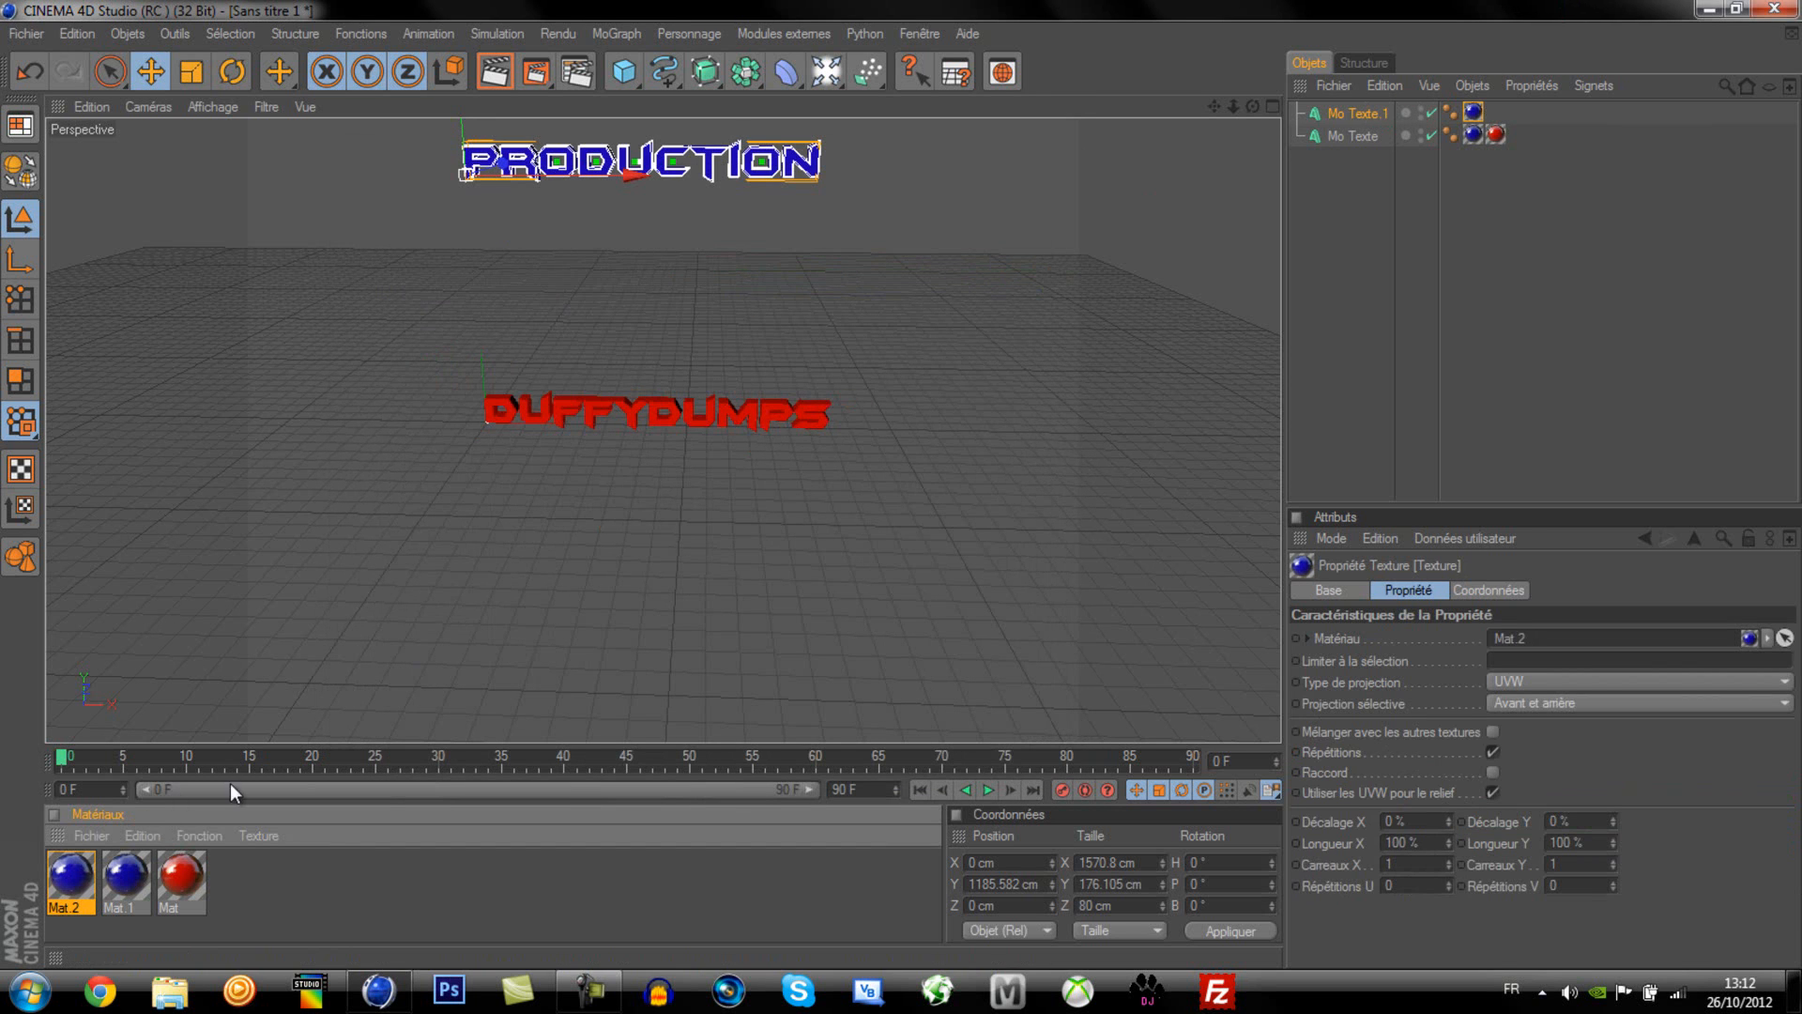
click(112, 892)
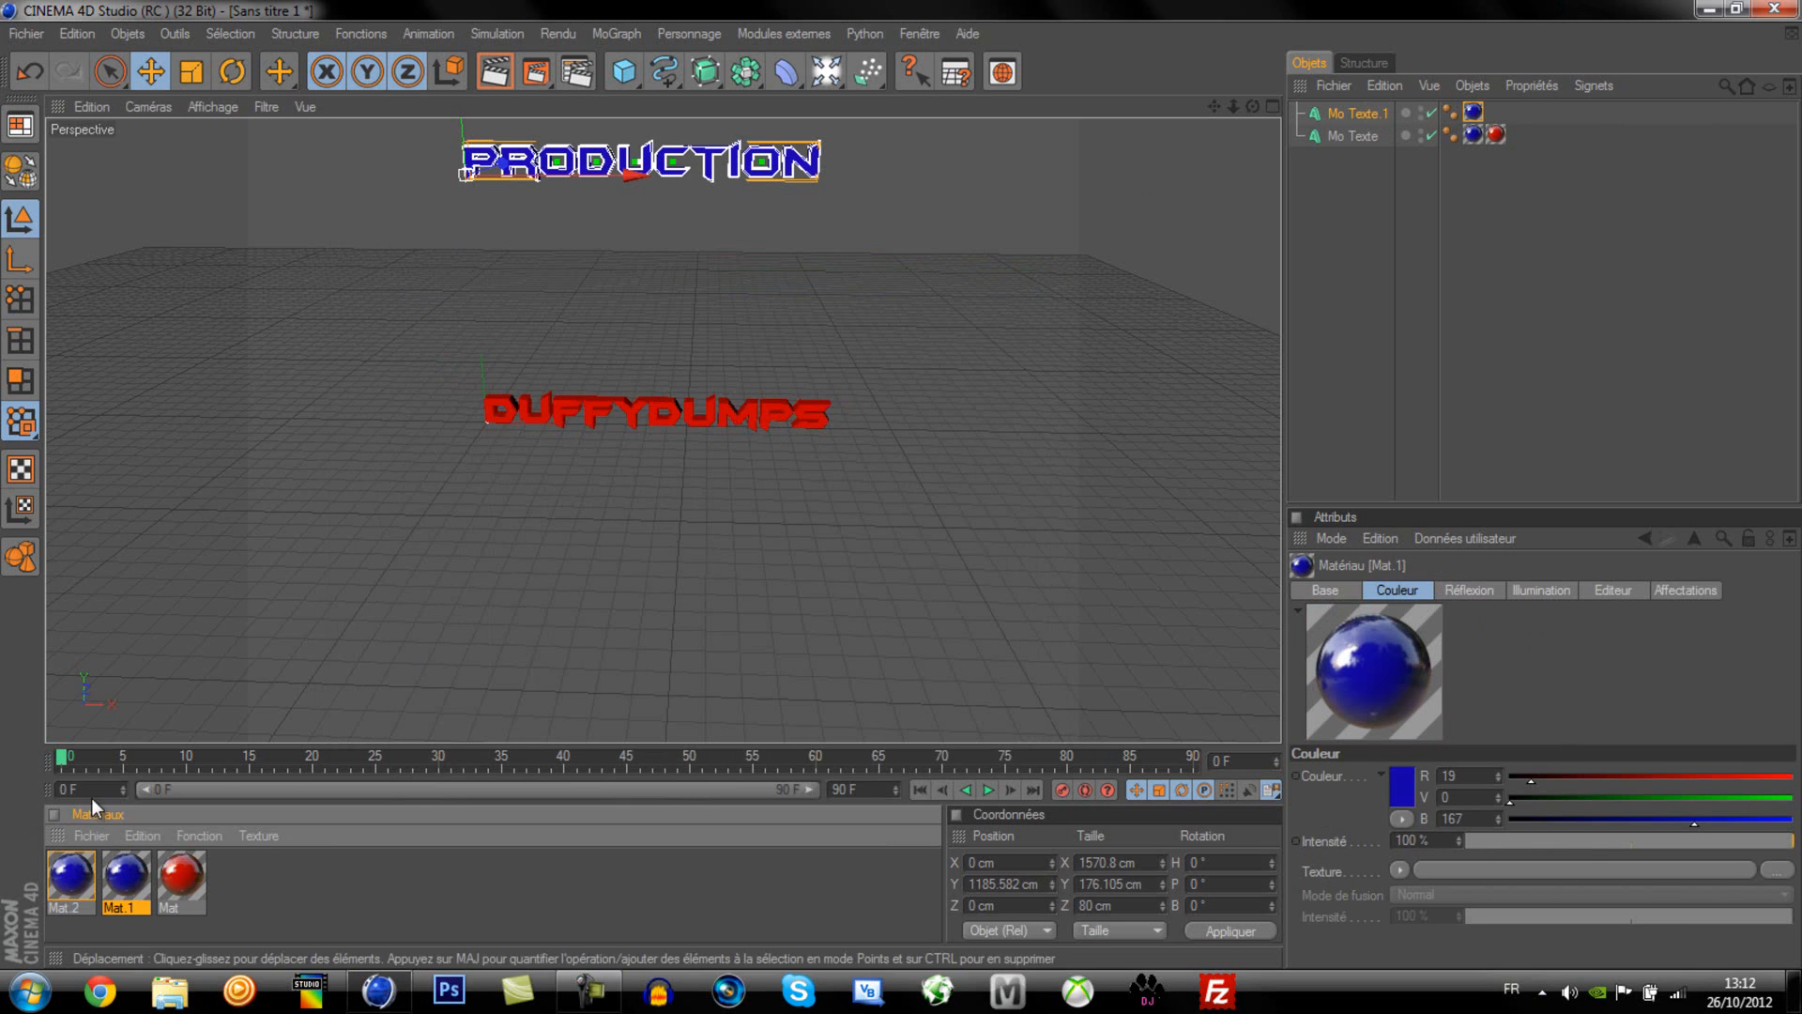
click(73, 880)
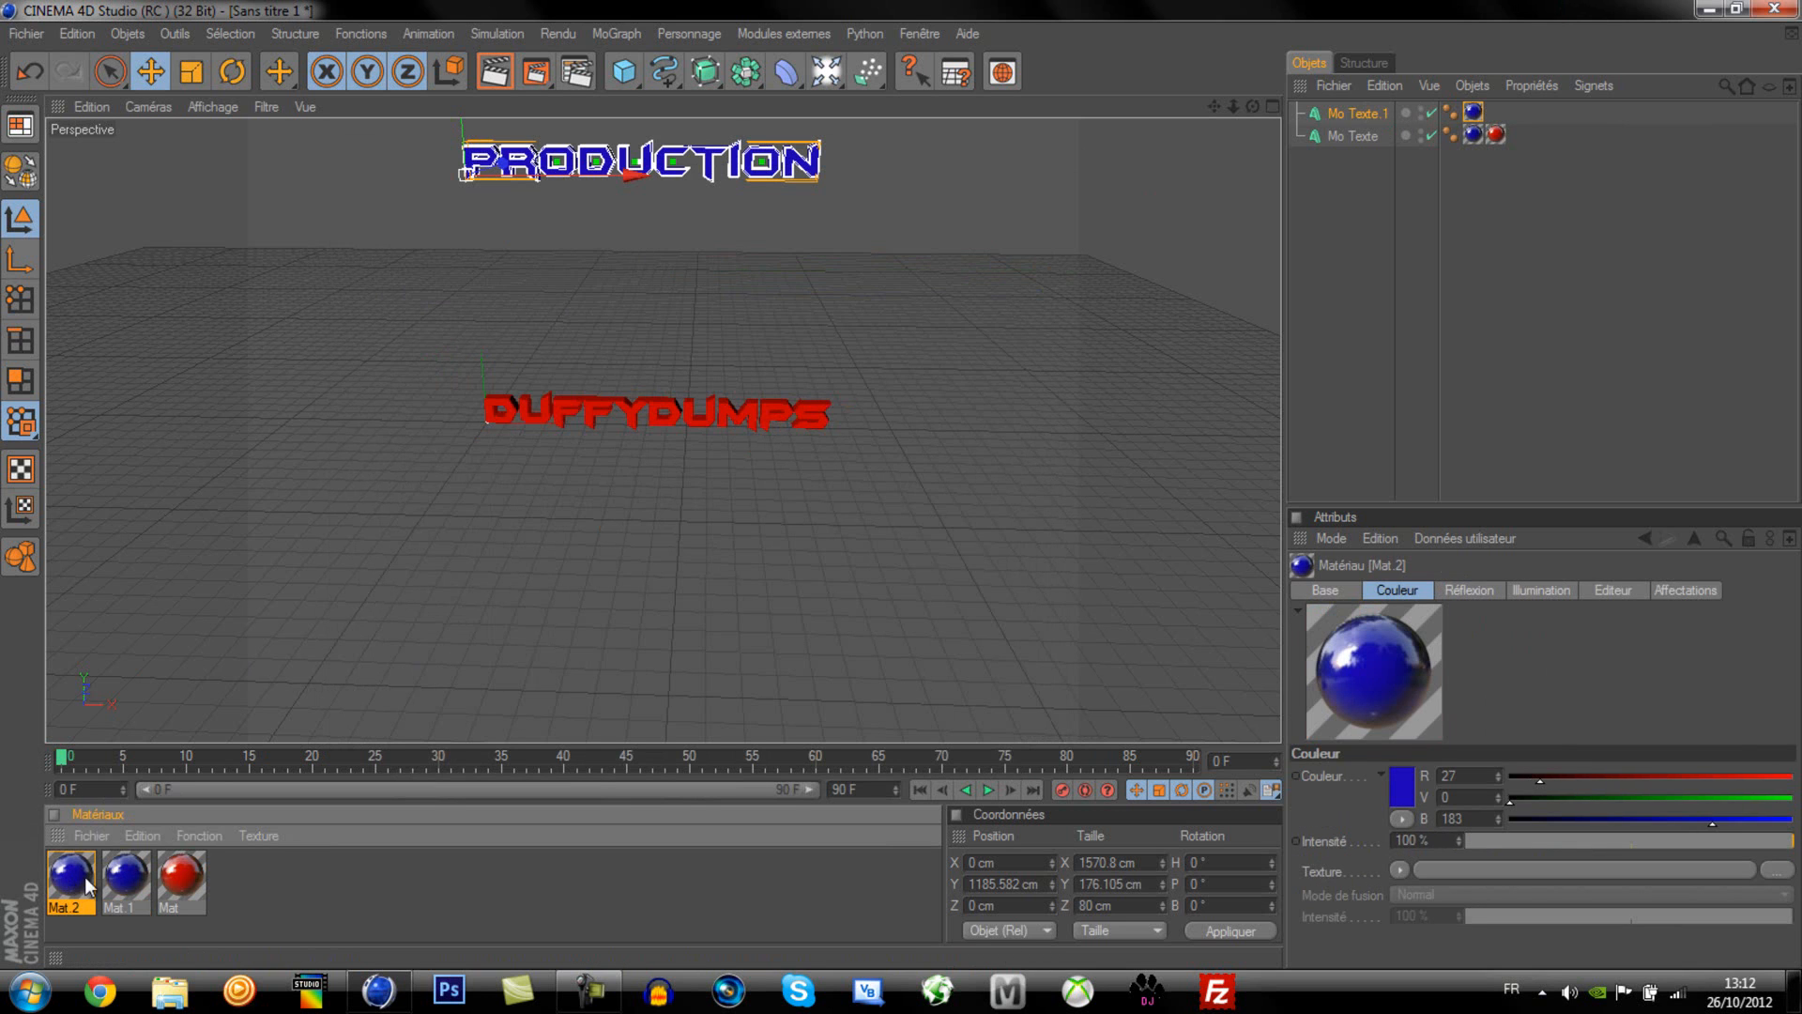
click(139, 889)
click(79, 888)
click(484, 869)
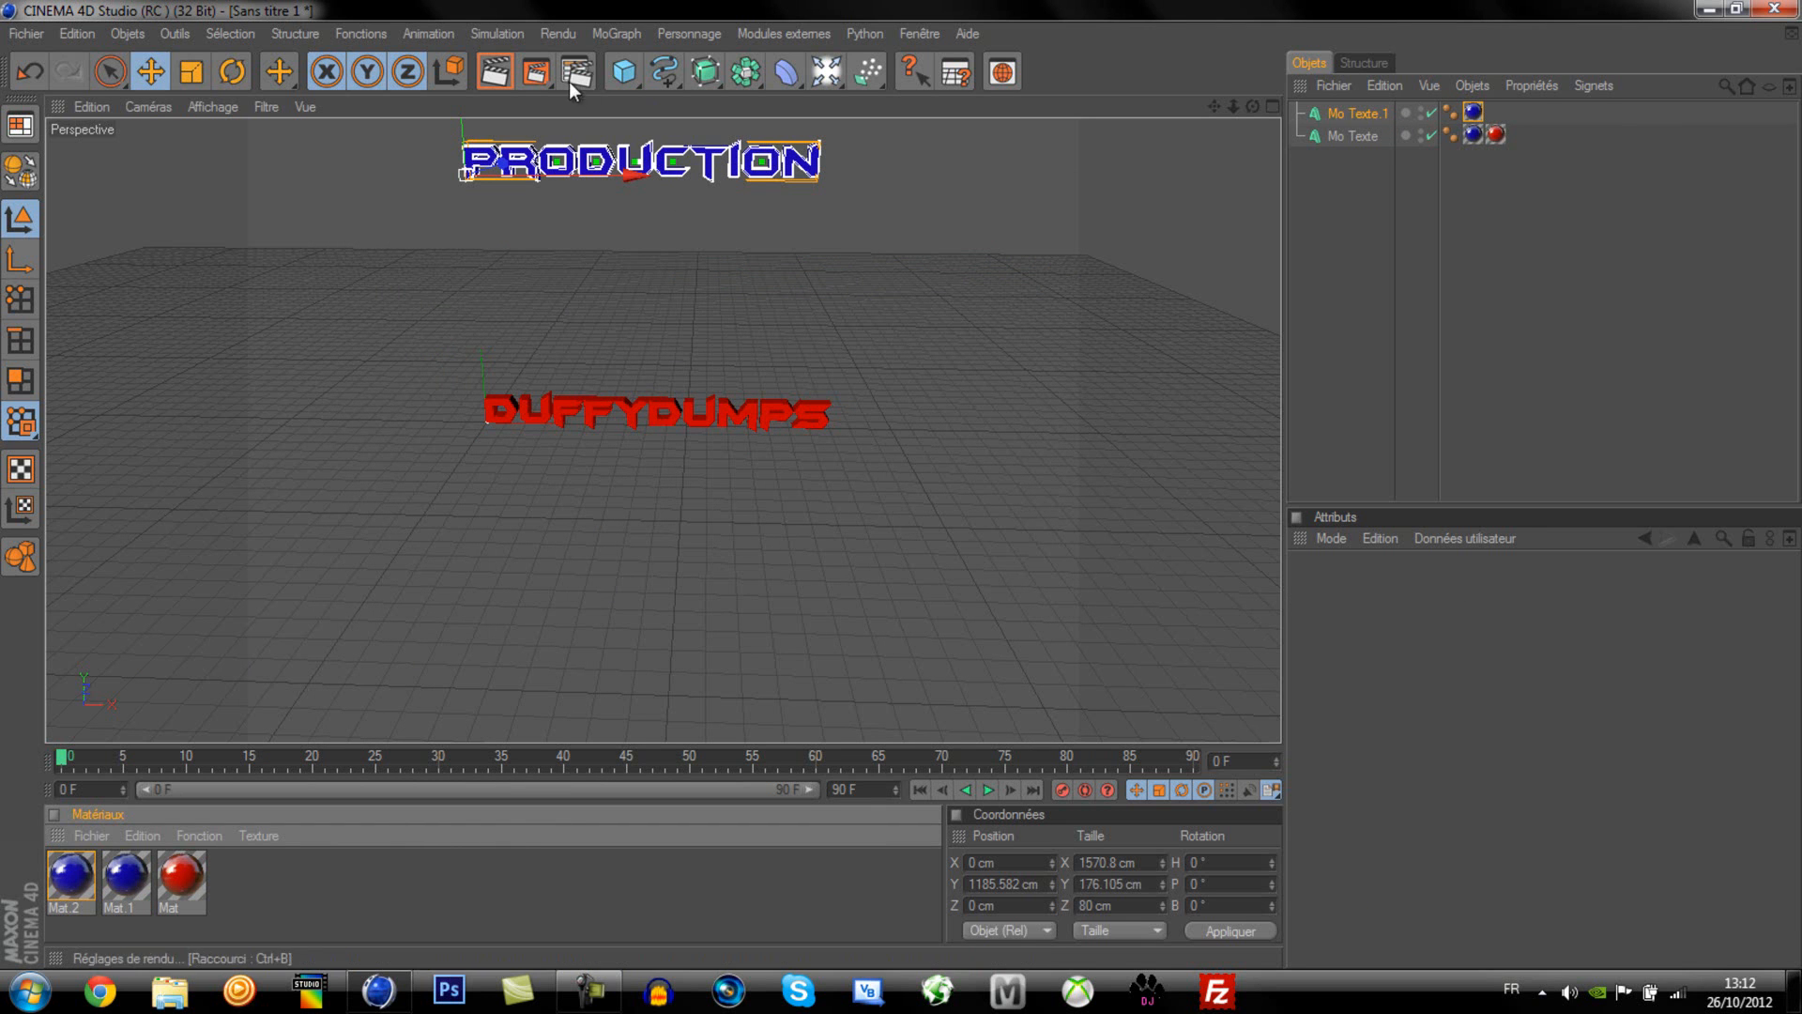
click(510, 73)
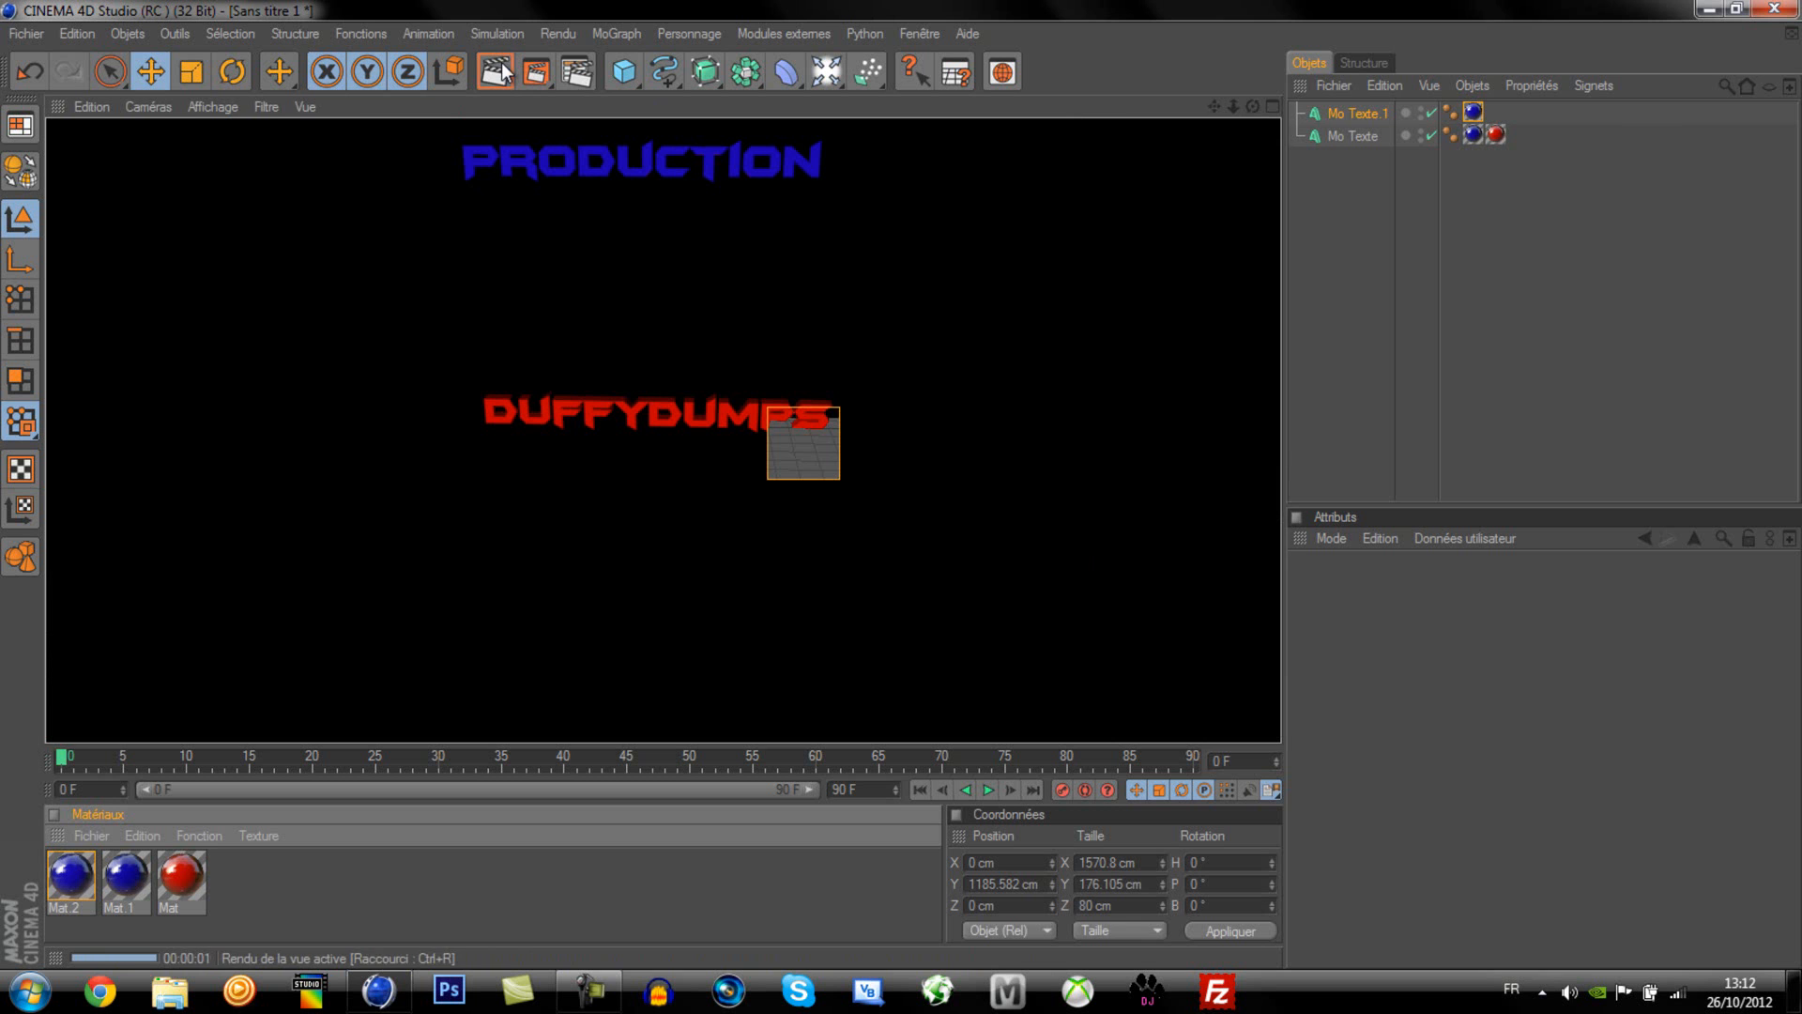
click(382, 456)
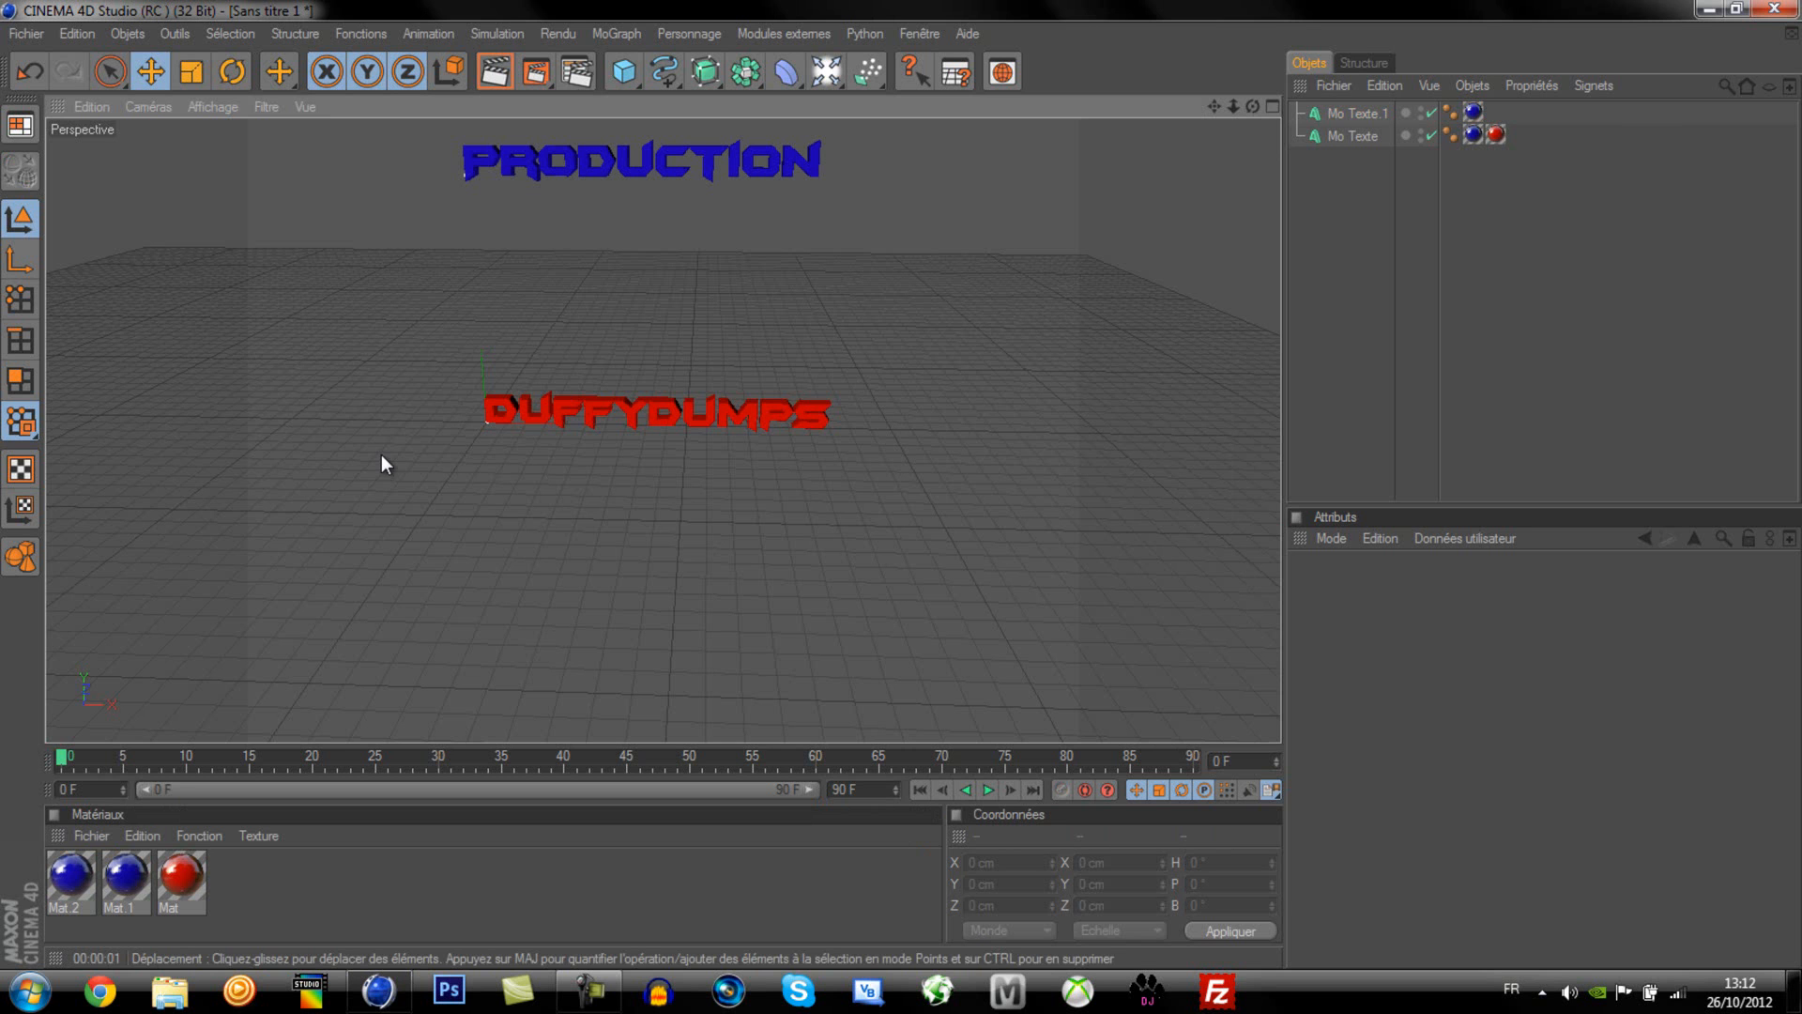
Step: Add a floor (Sol) object and move it along X to about 791 cm, centring it under the DuffyDumps text
click(826, 70)
click(1073, 257)
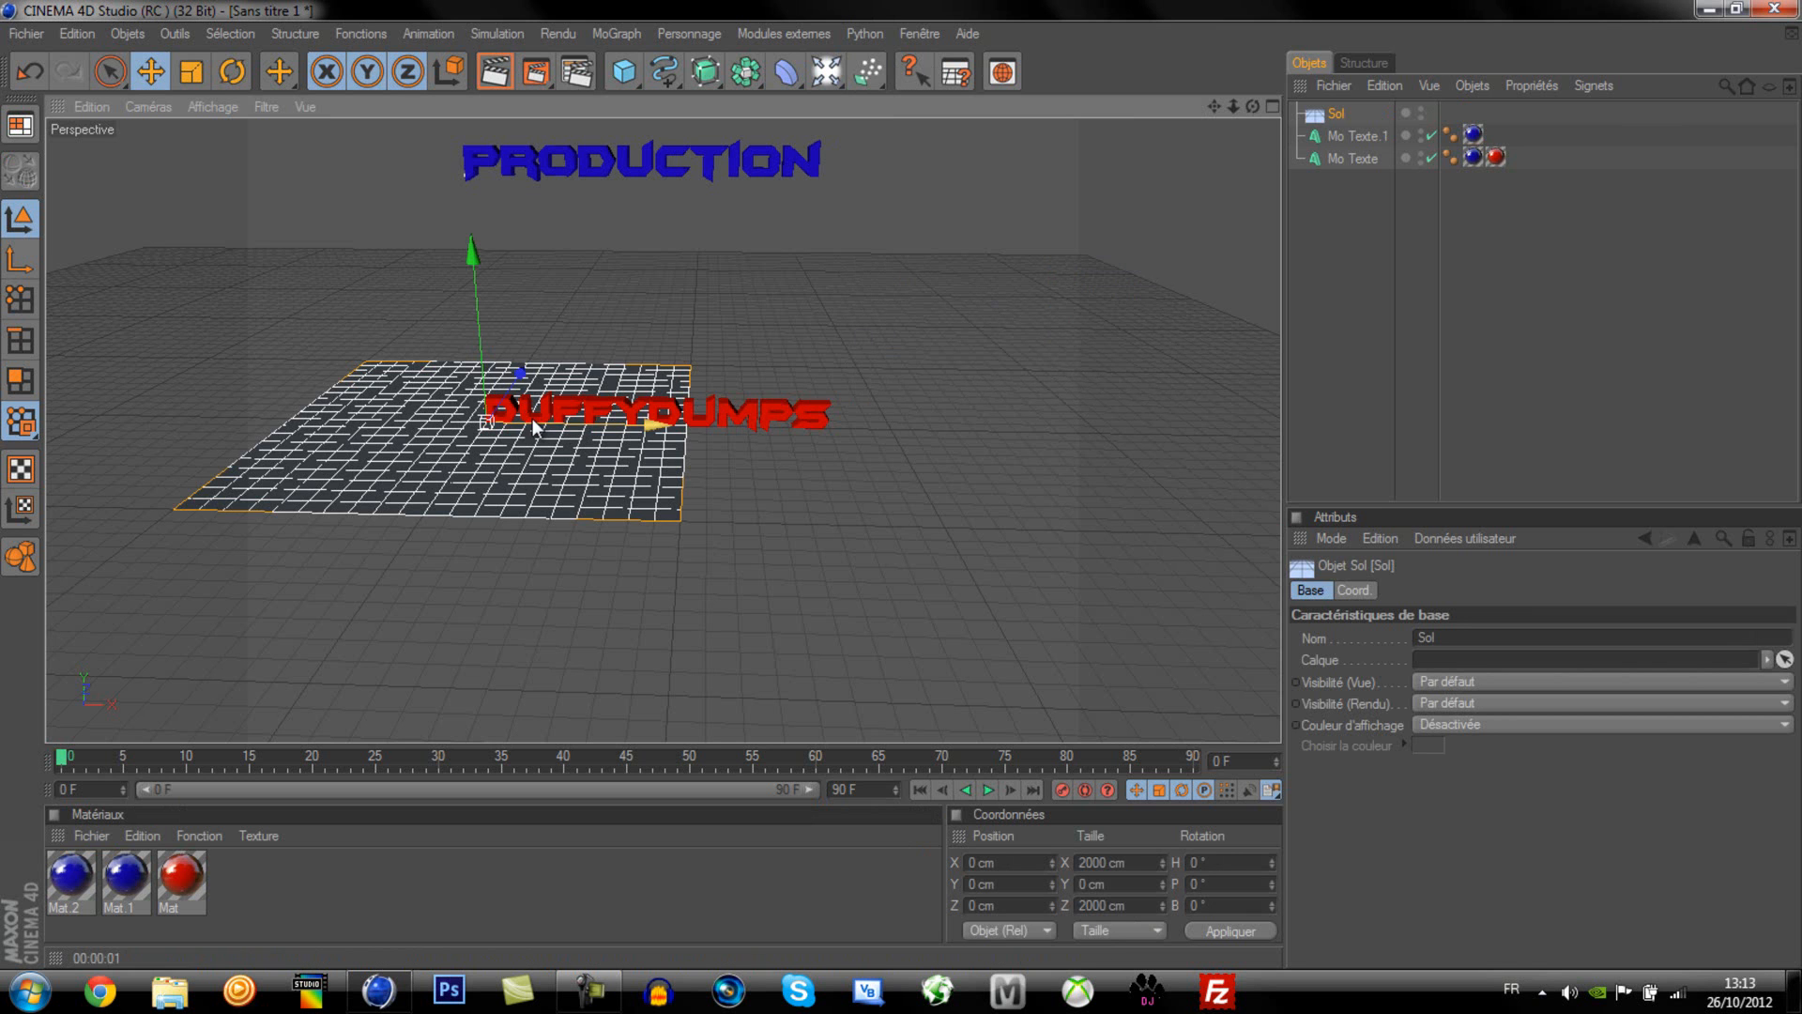
drag(534, 425, 902, 485)
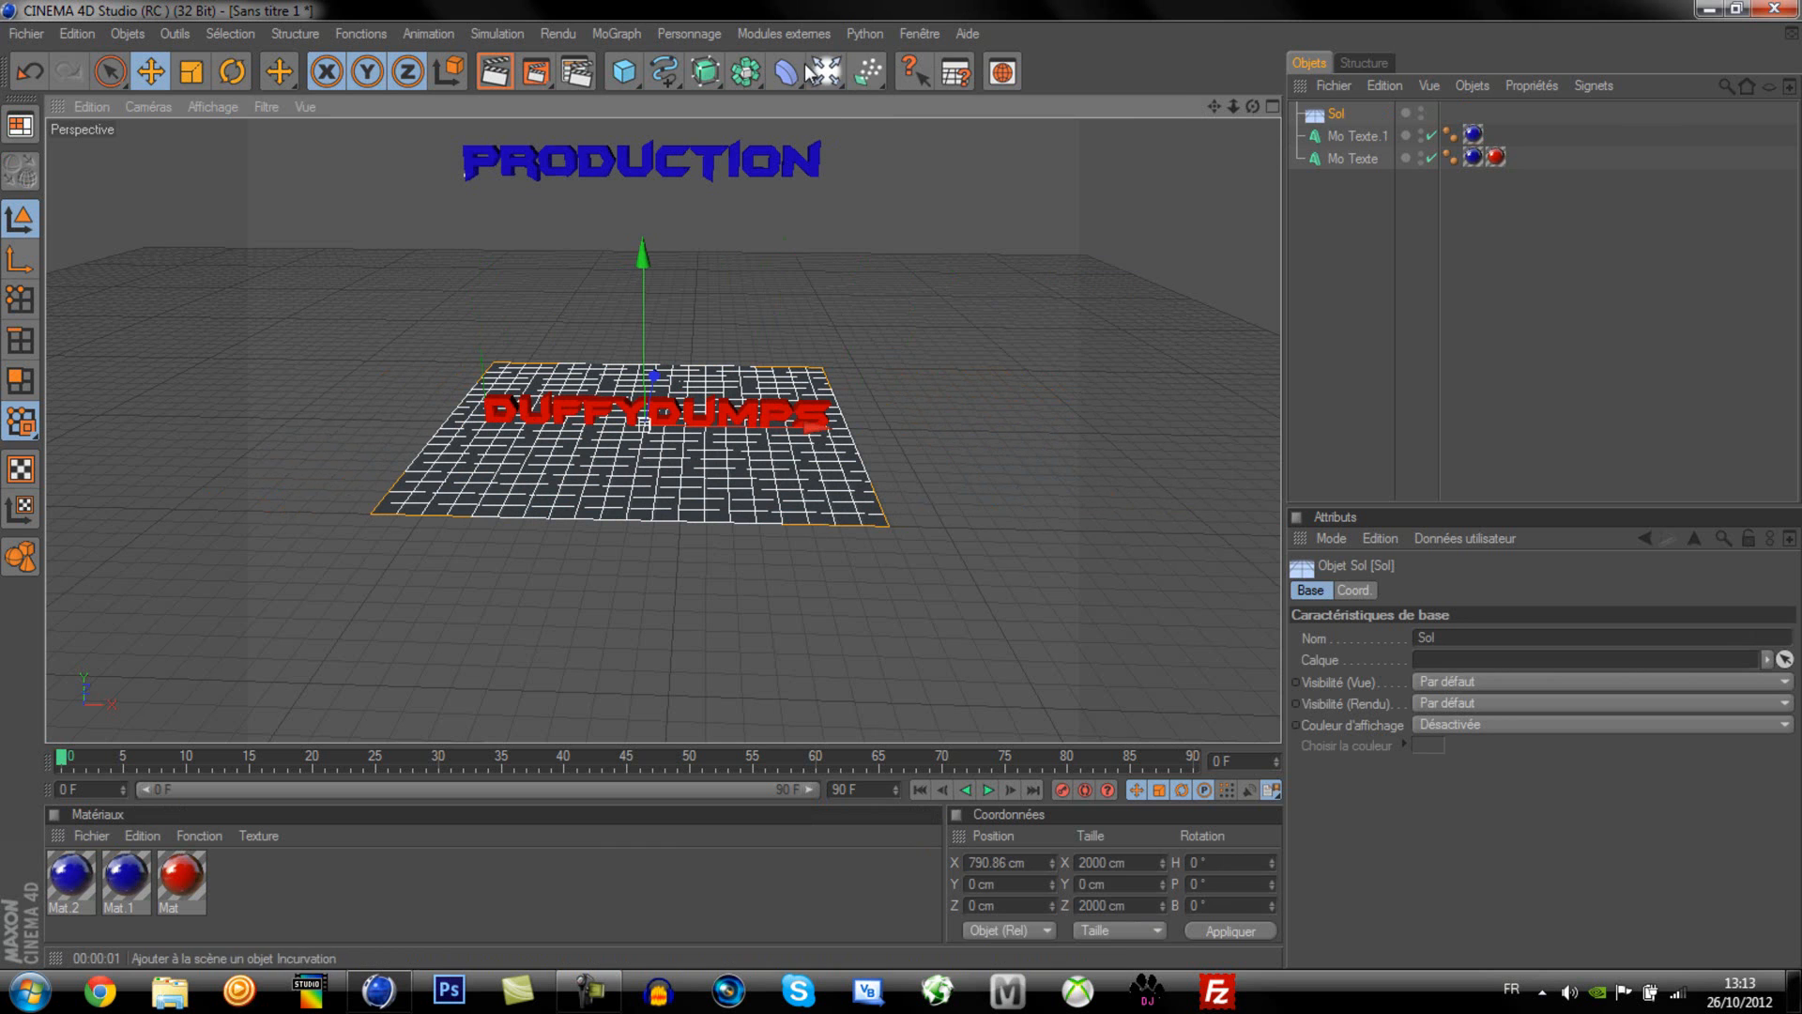
Step: Try placing a second floor pitched 90° as a wall behind the texts, and delete it
click(826, 73)
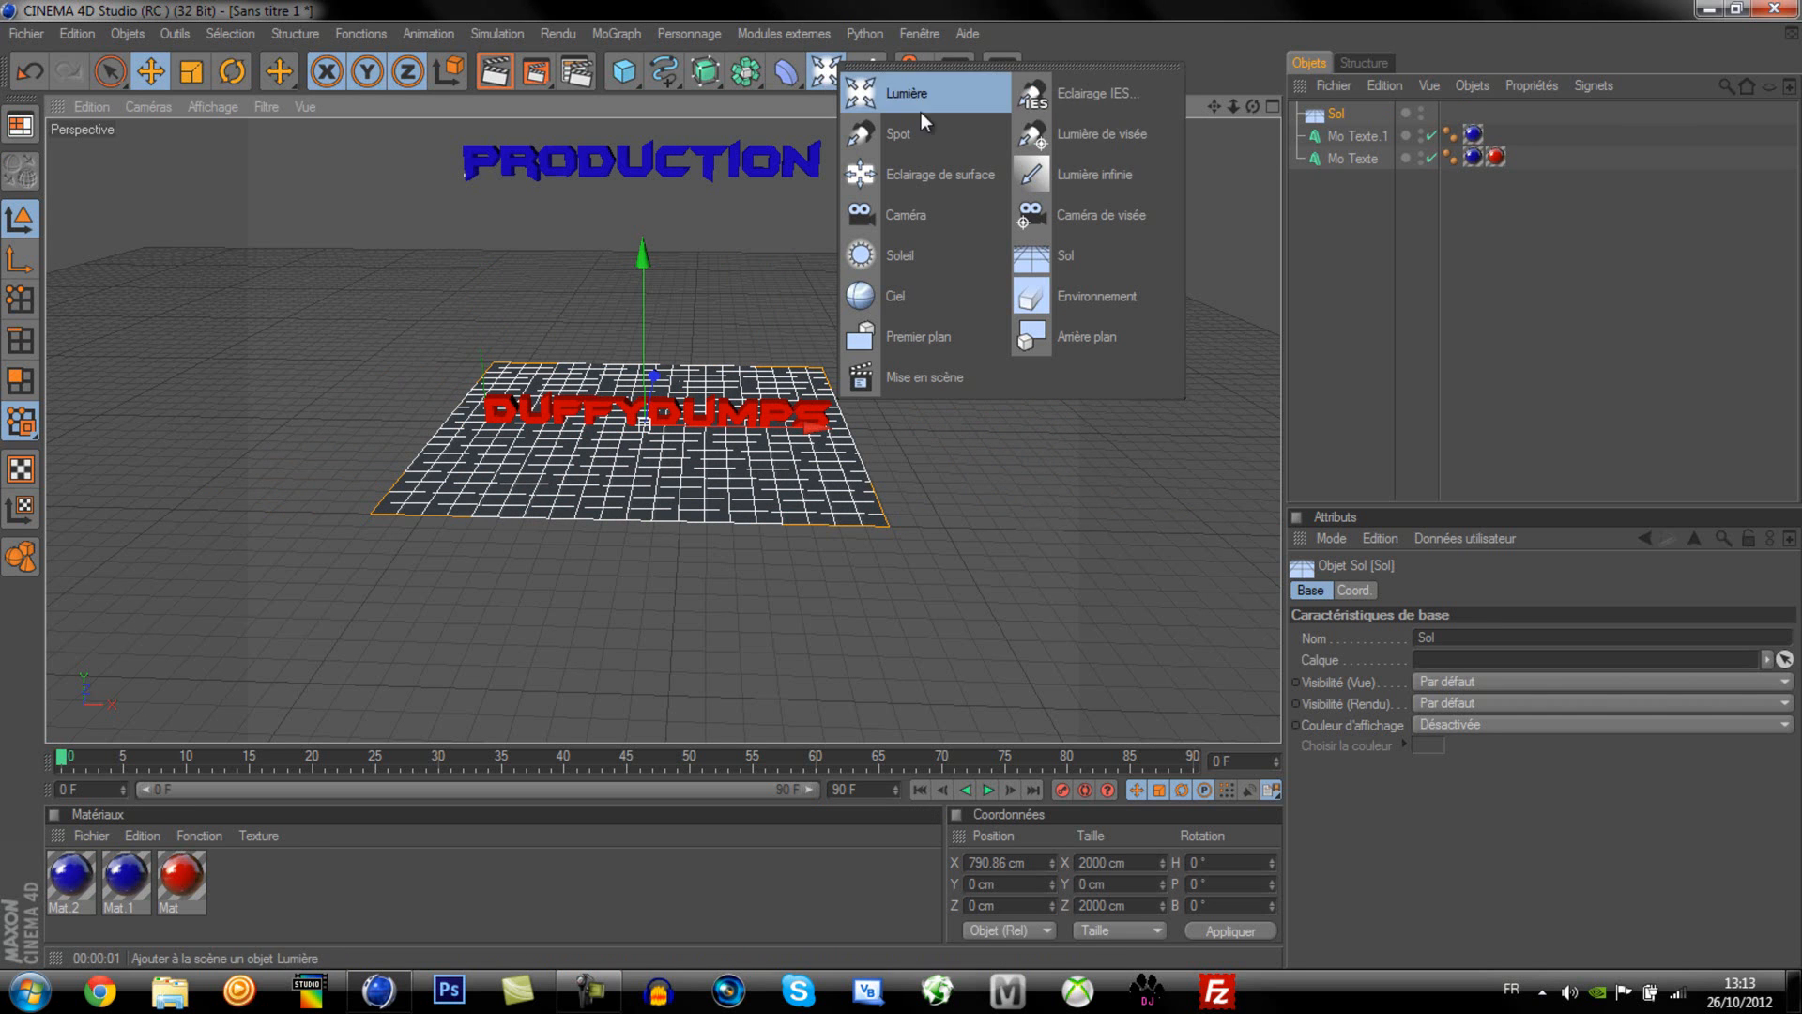
click(1087, 263)
drag(1087, 263, 683, 385)
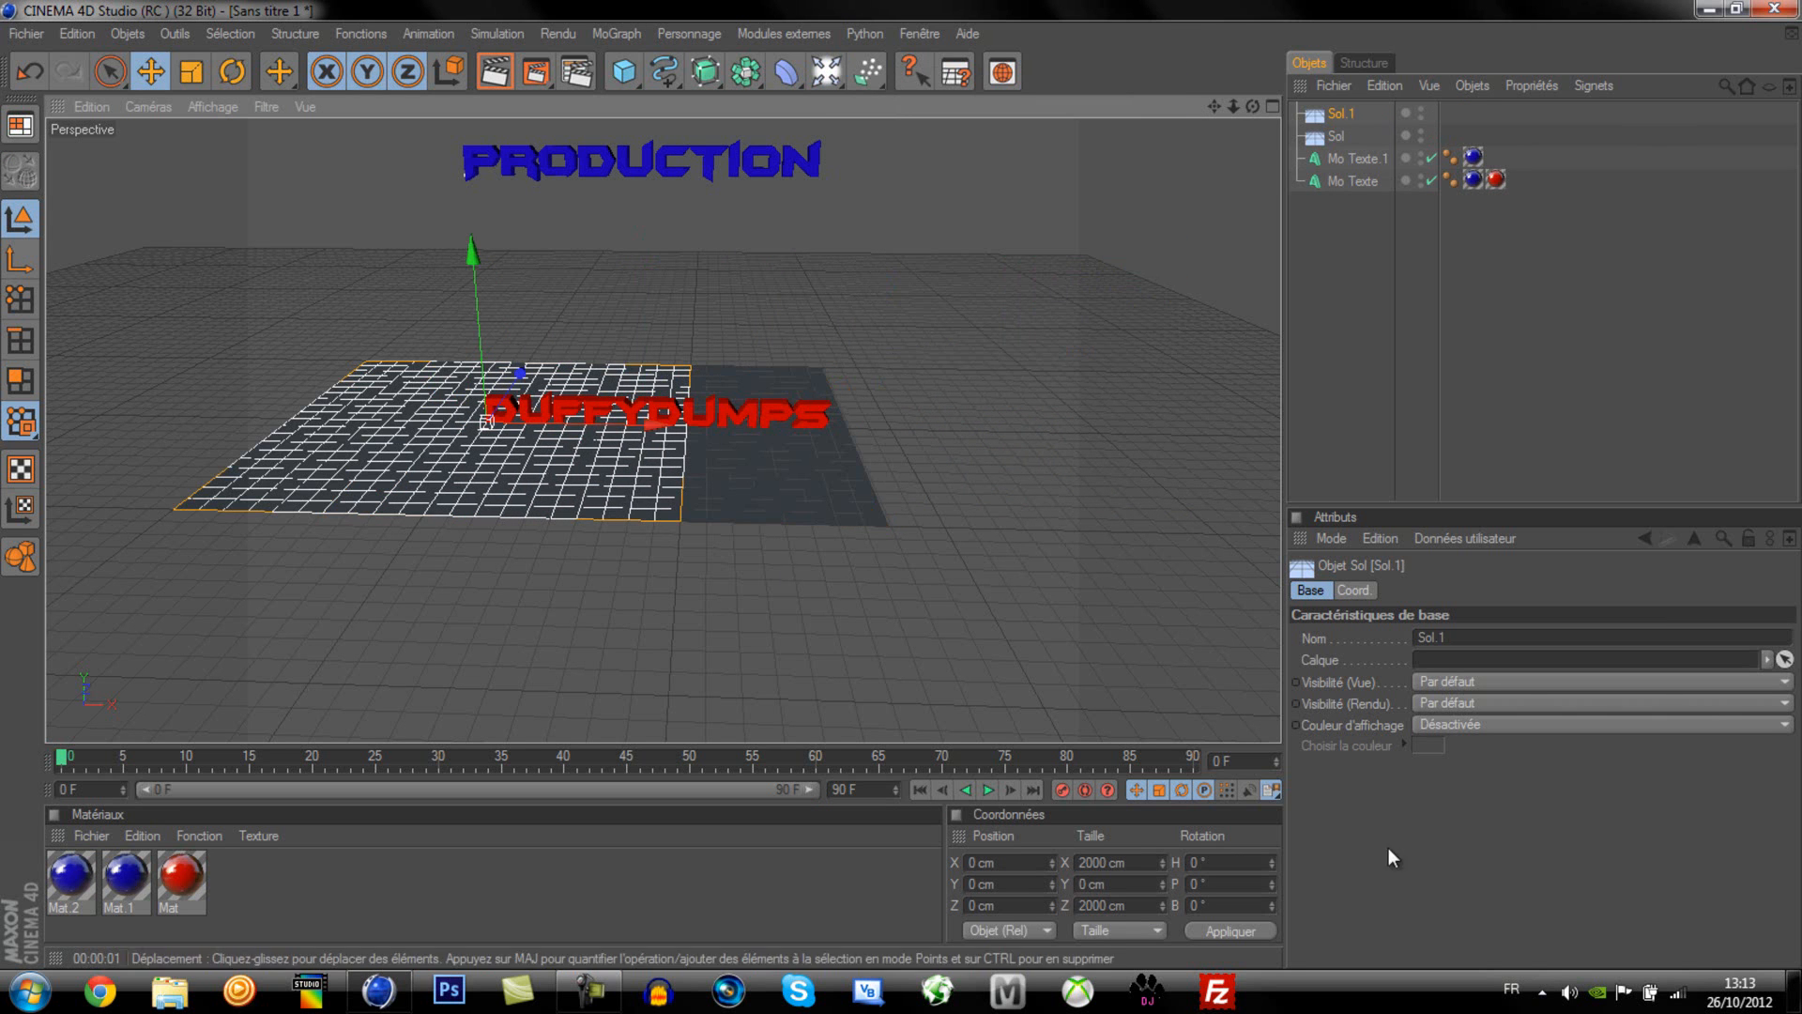
click(1202, 885)
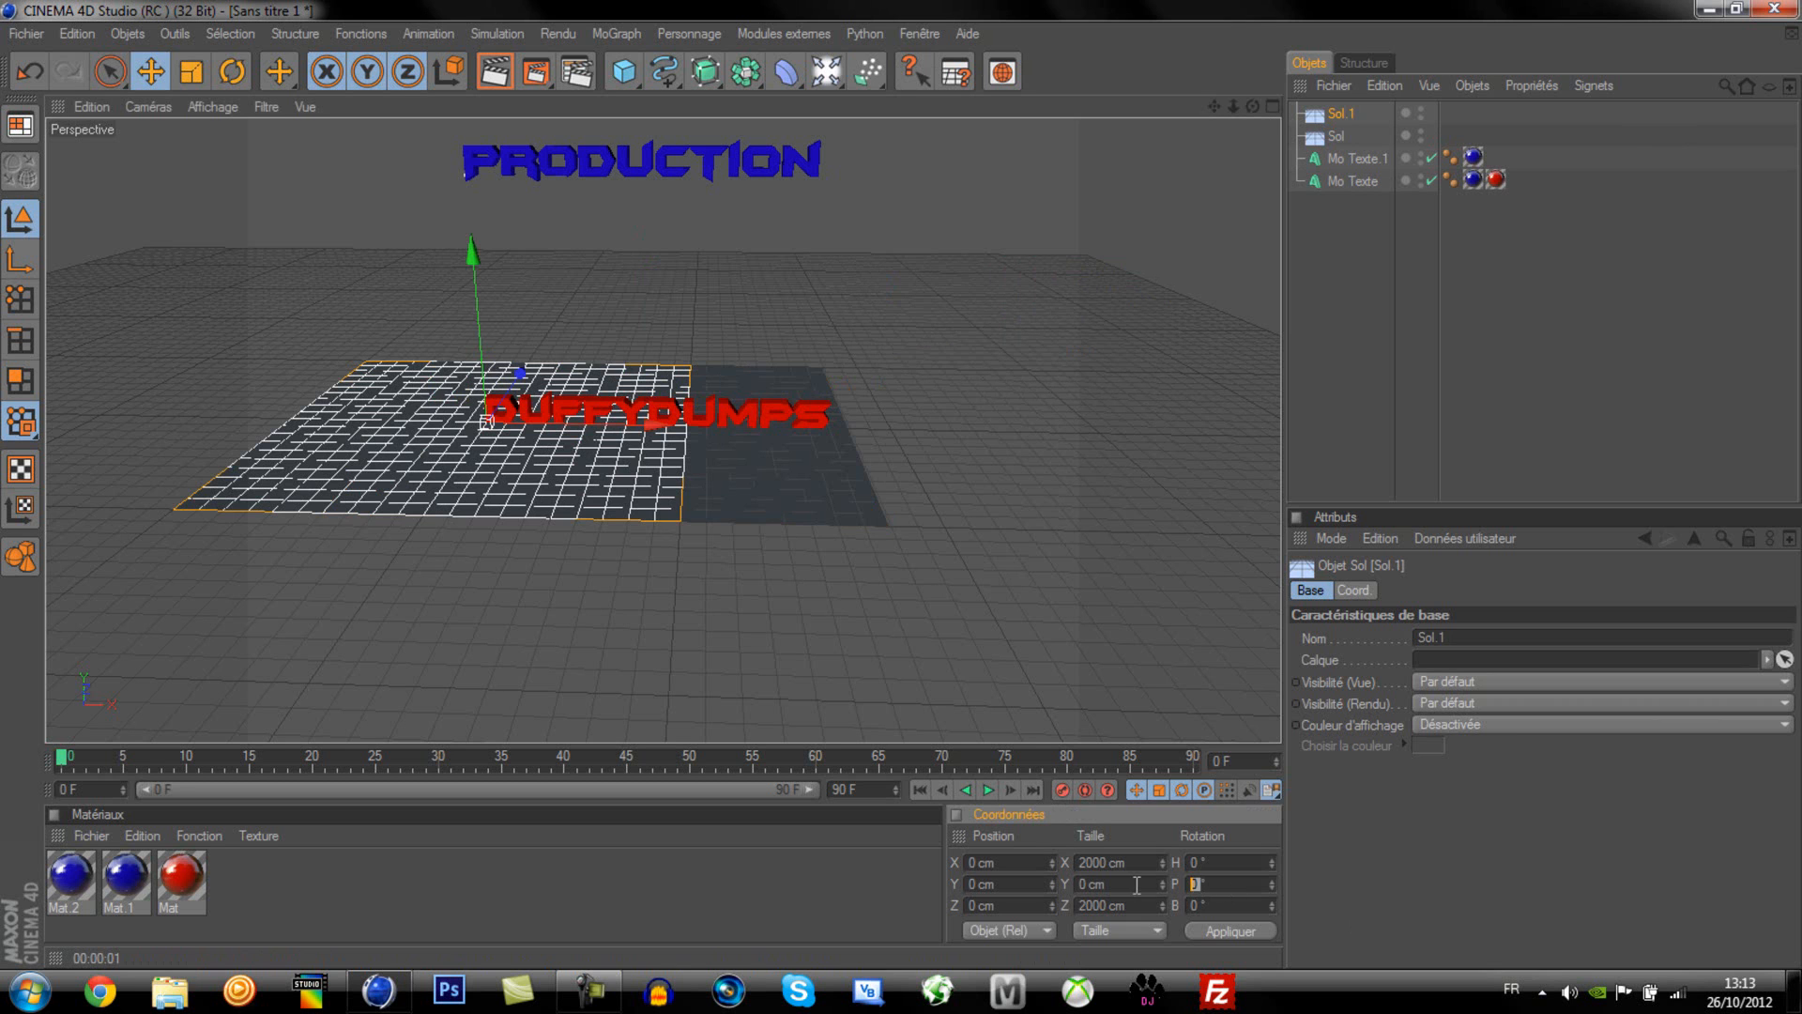
text(90)
key(Return)
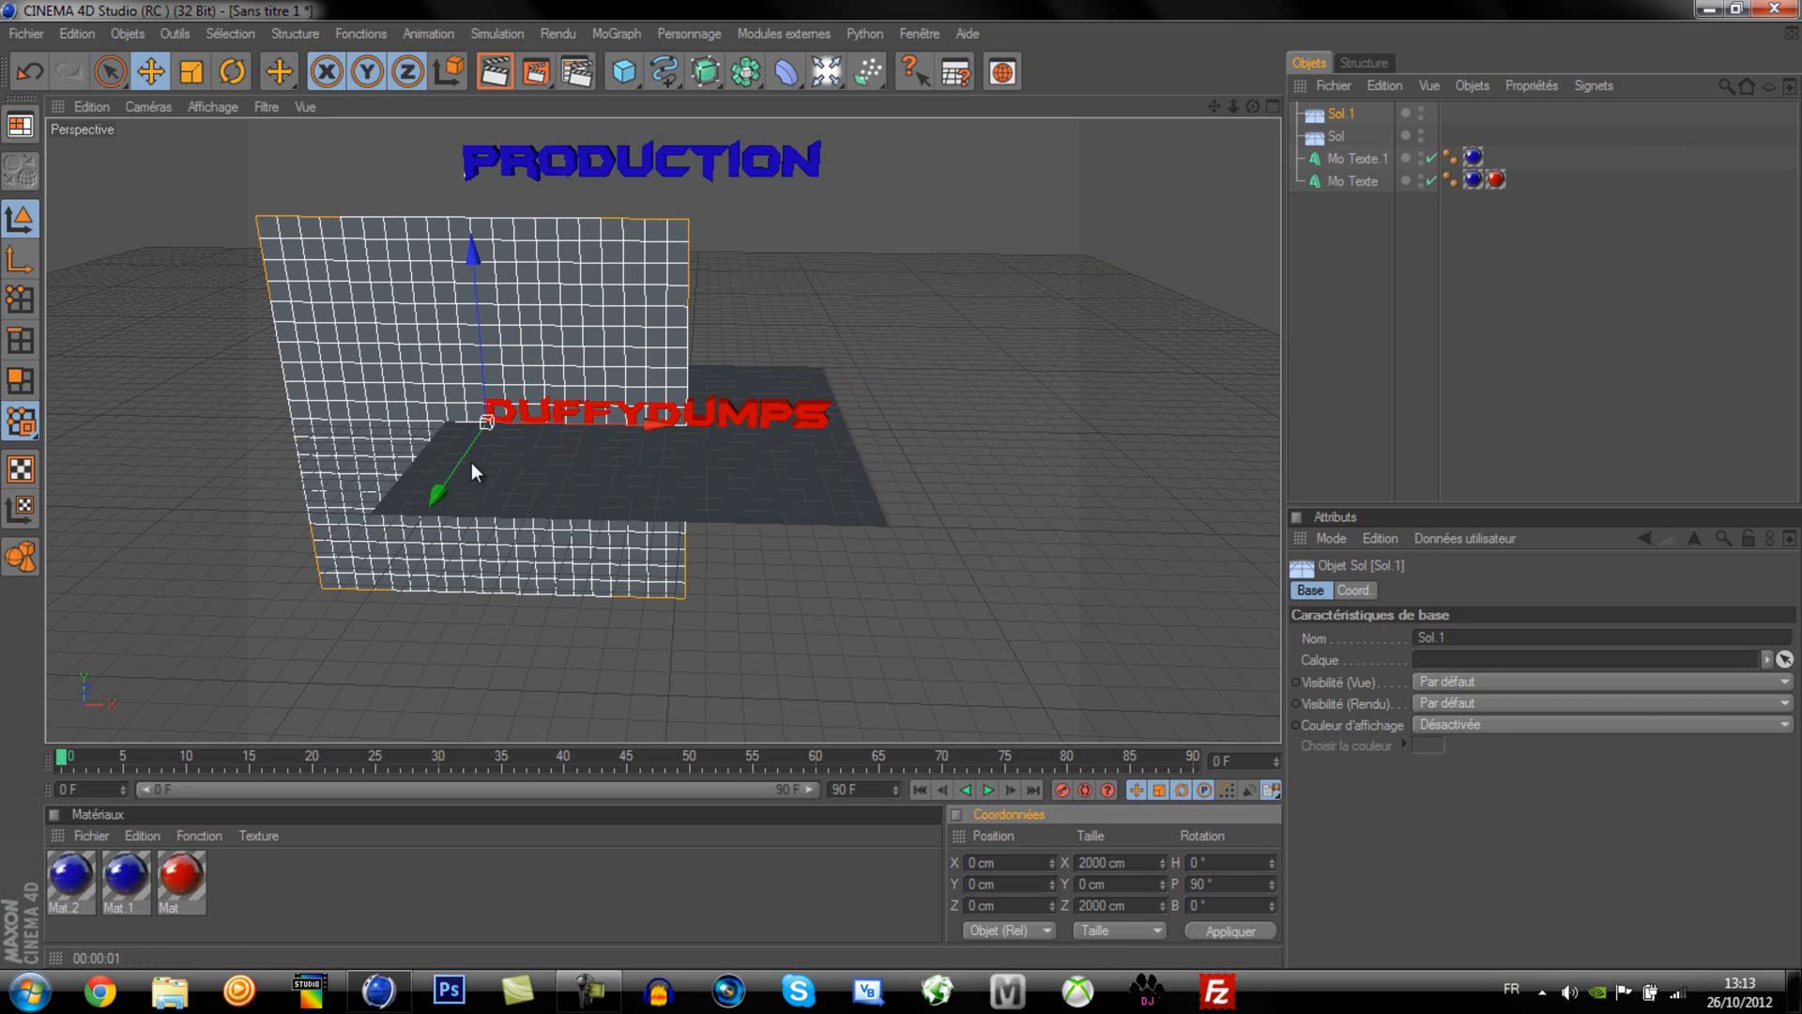
drag(545, 427, 919, 485)
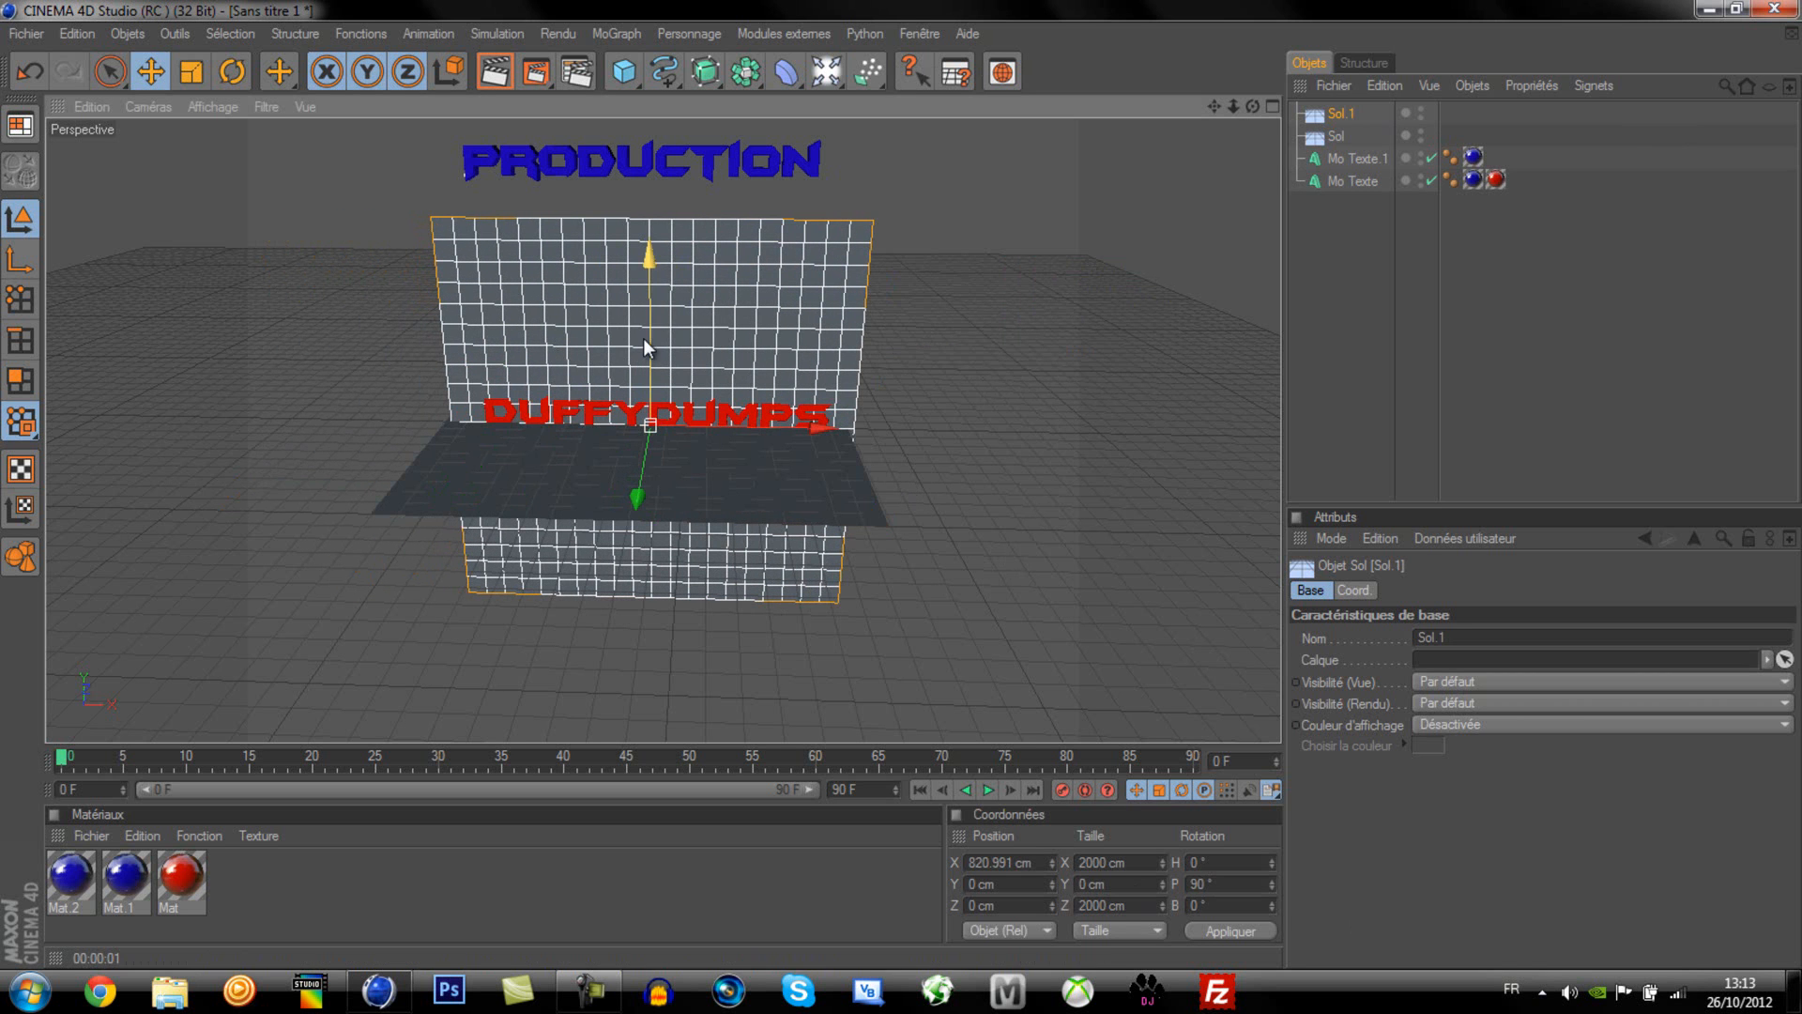
drag(646, 297, 899, 484)
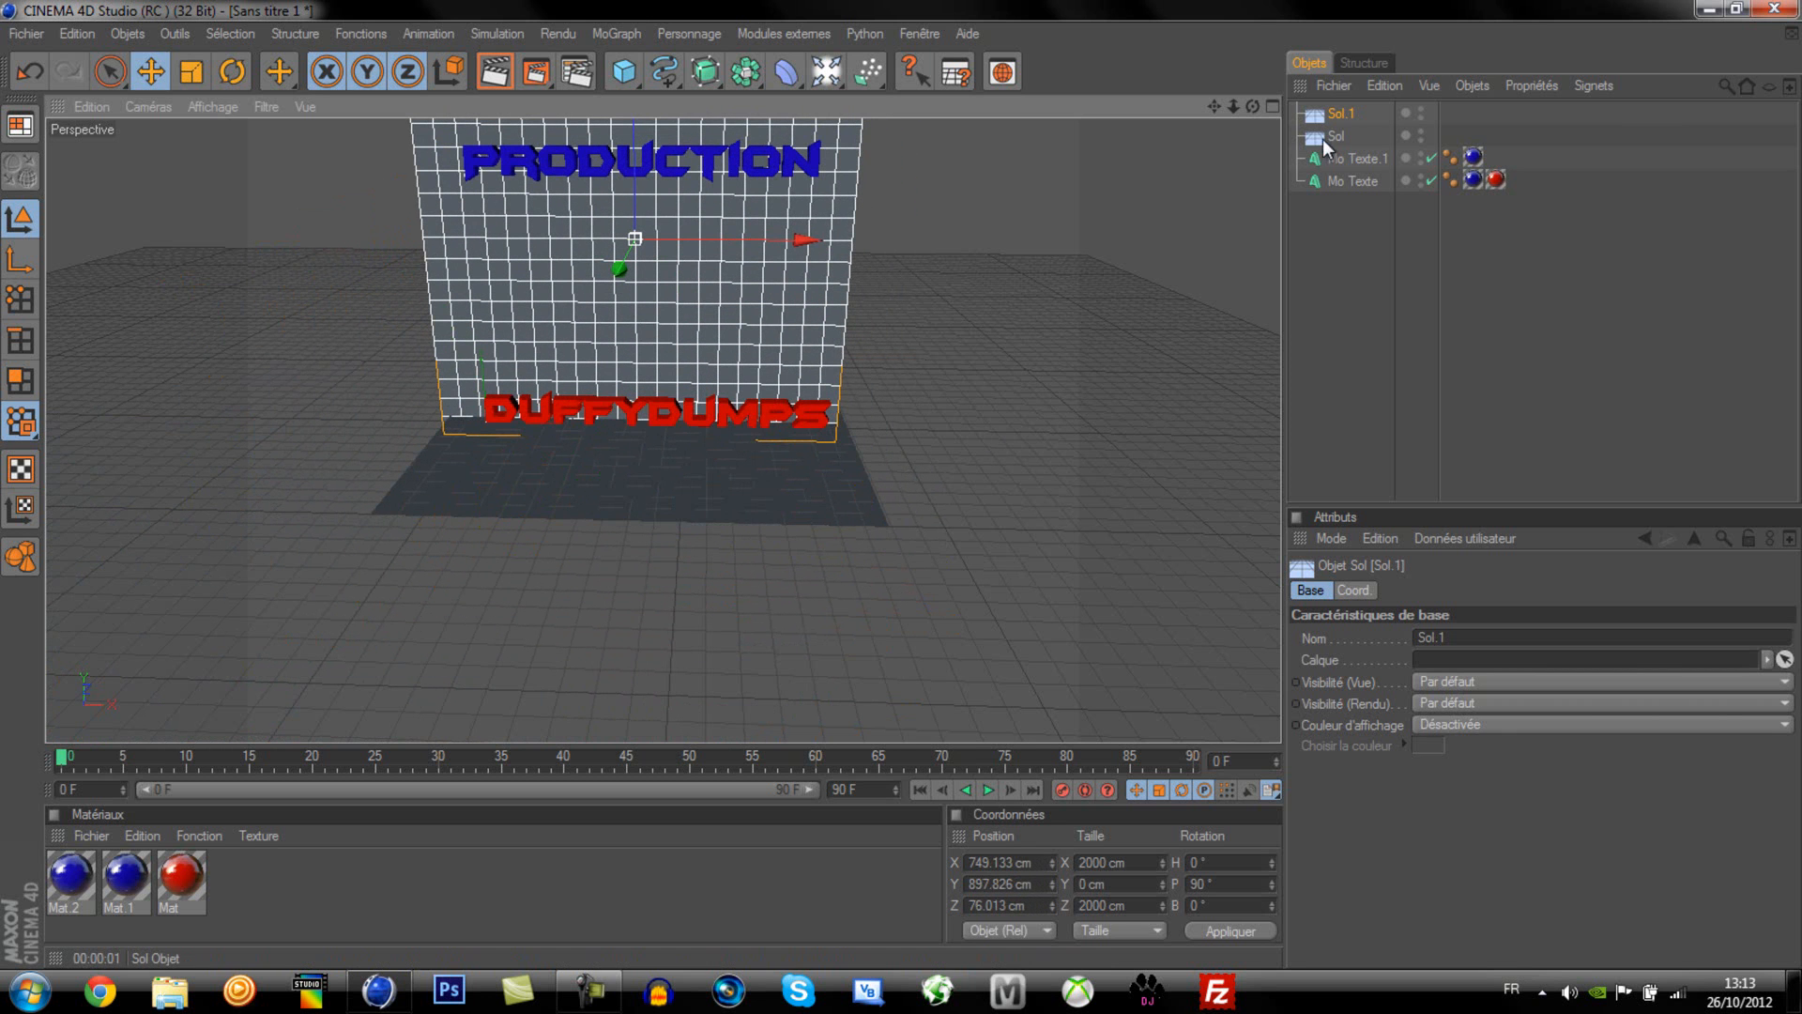
key(Delete)
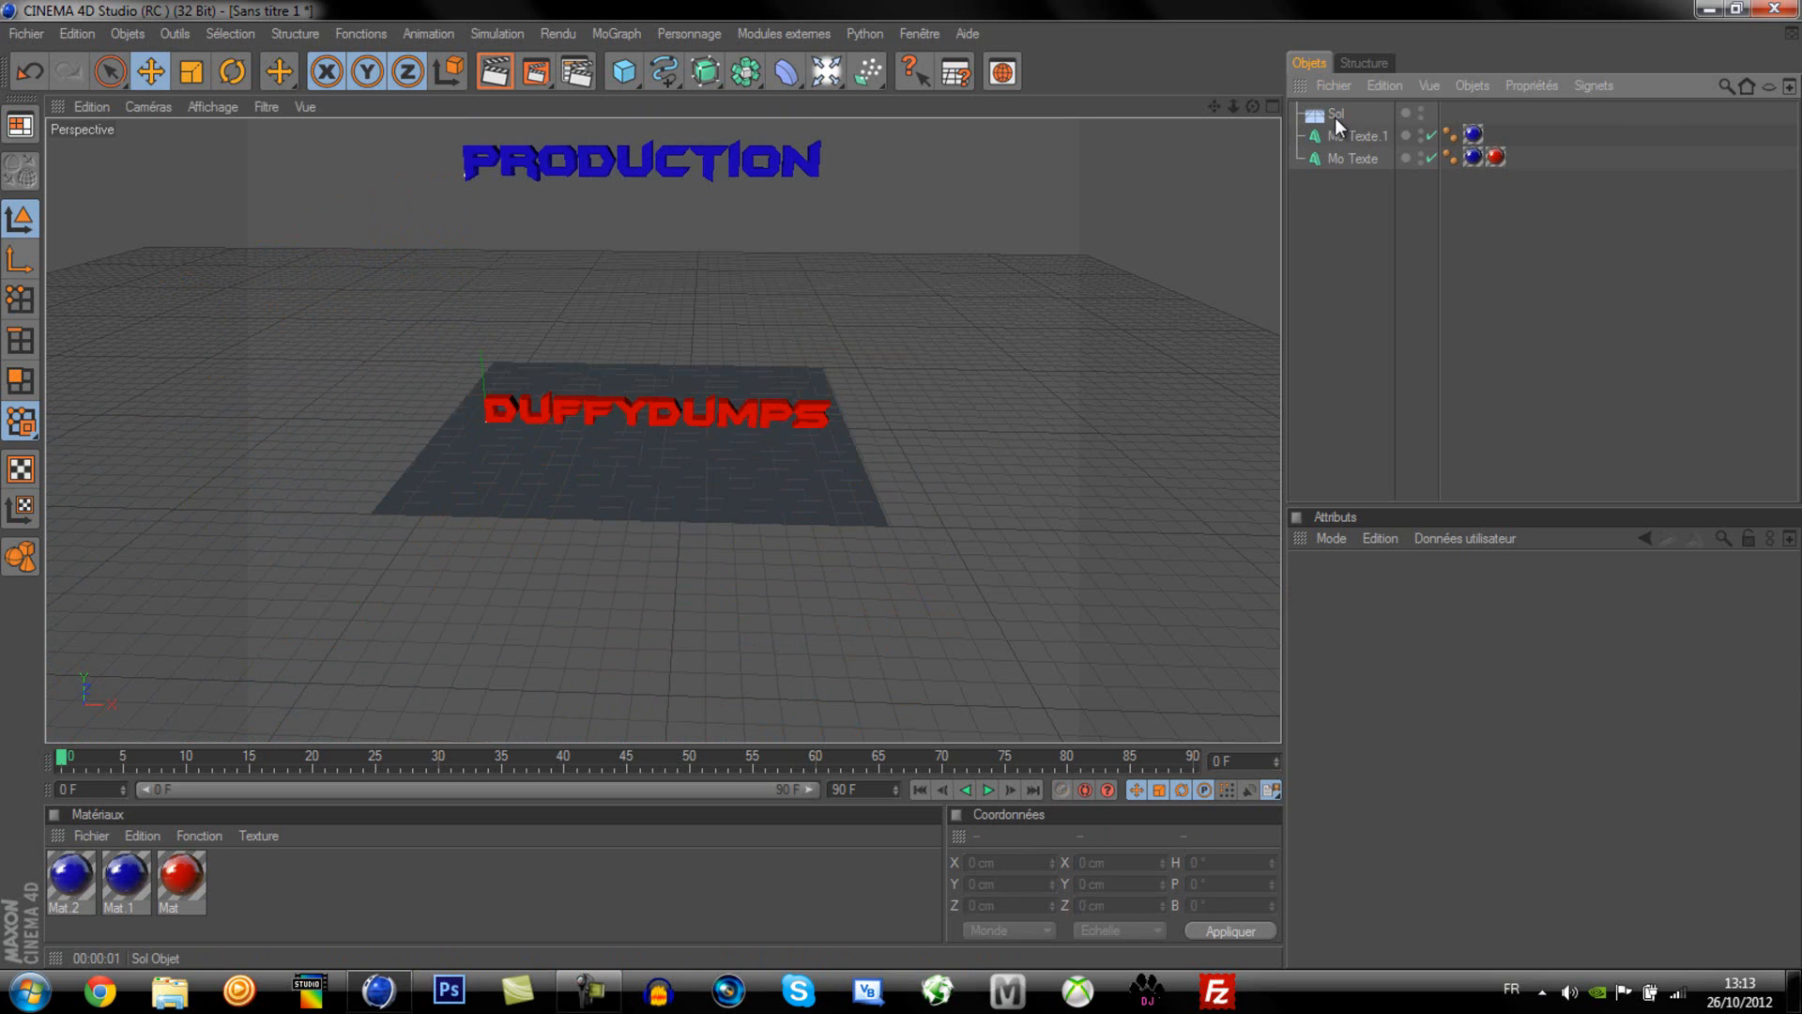
Step: Duplicate the existing floor, delete the extra copy Sol.1 and select the remaining copy Sol.2
click(1337, 118)
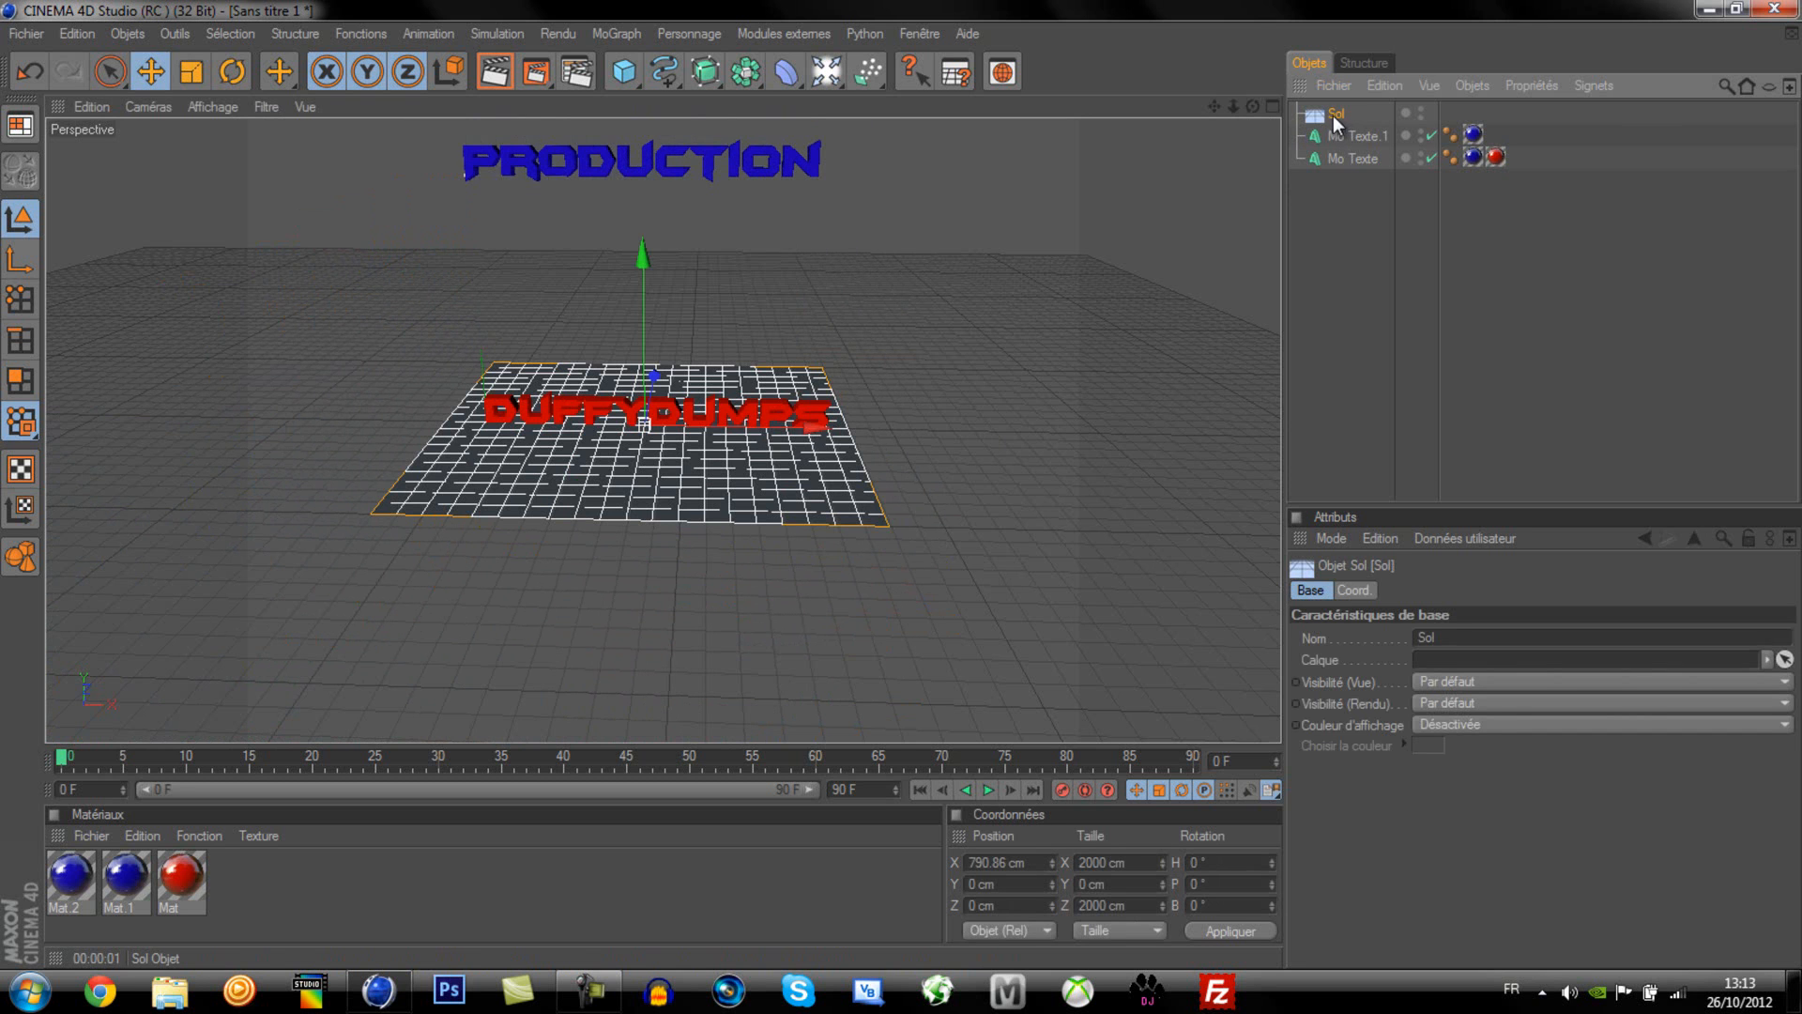
ctrl+drag(1343, 195, 1339, 104)
click(1331, 203)
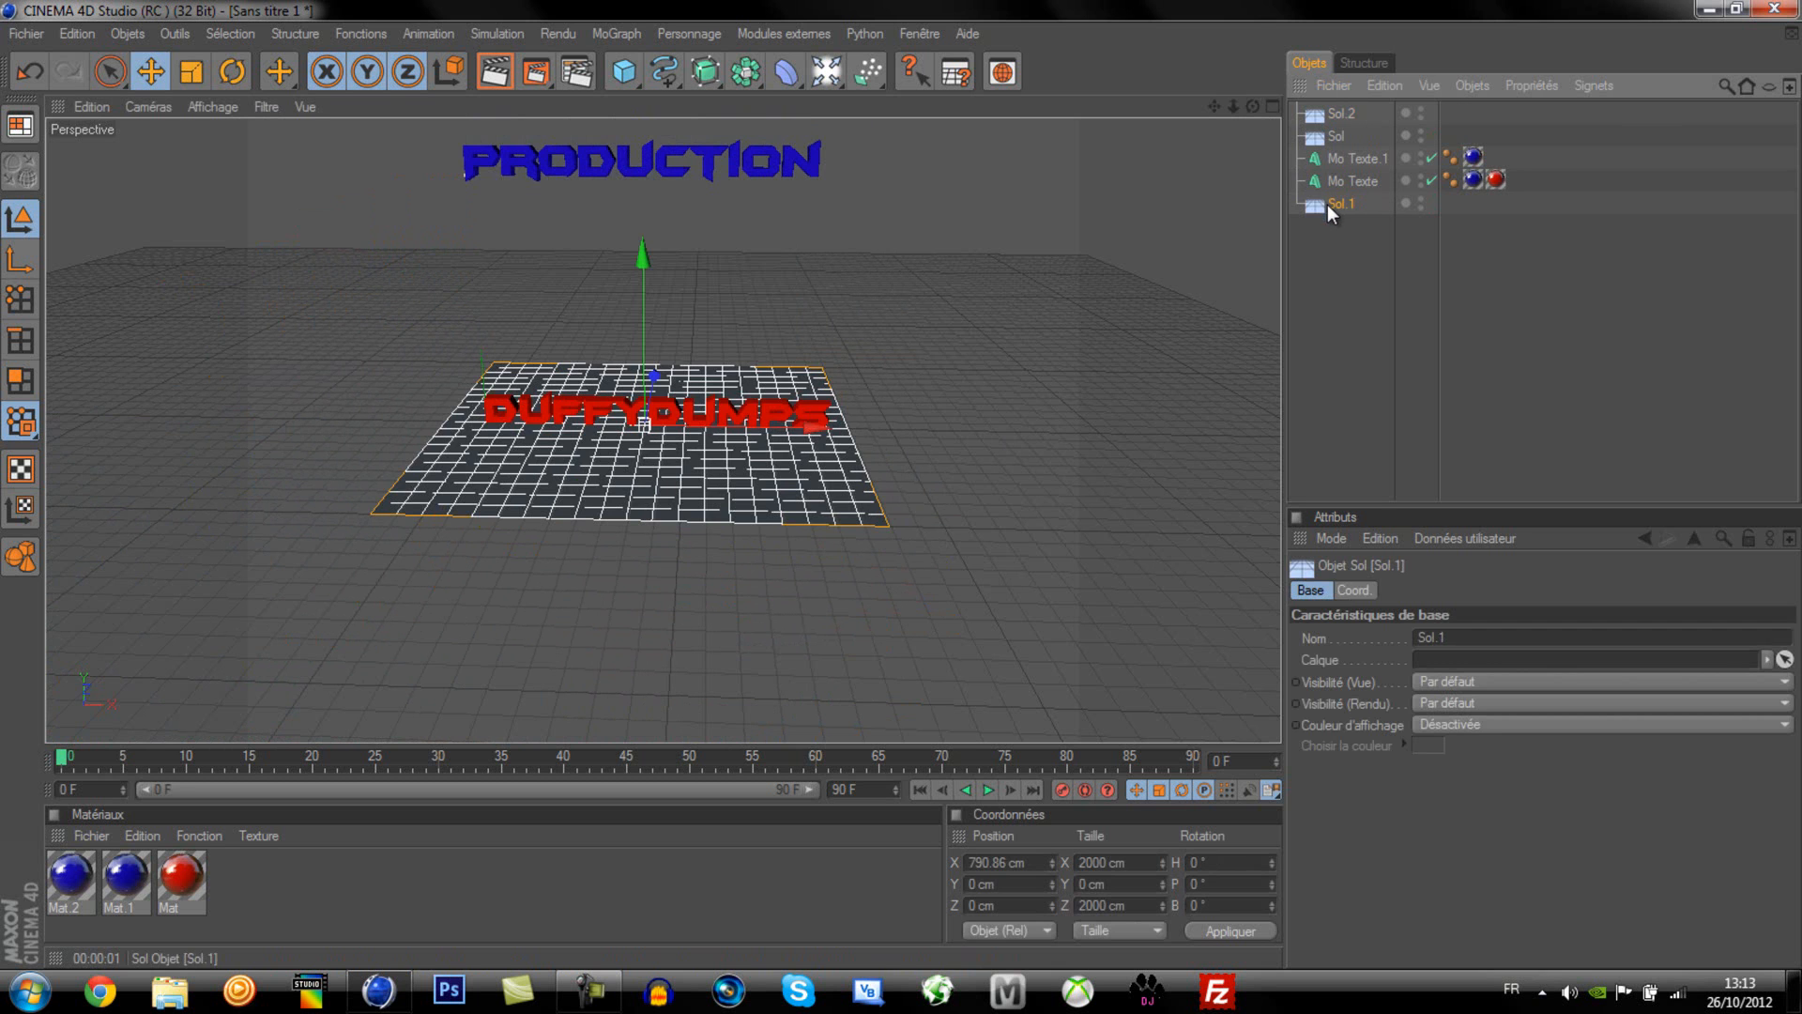
key(Delete)
click(1339, 107)
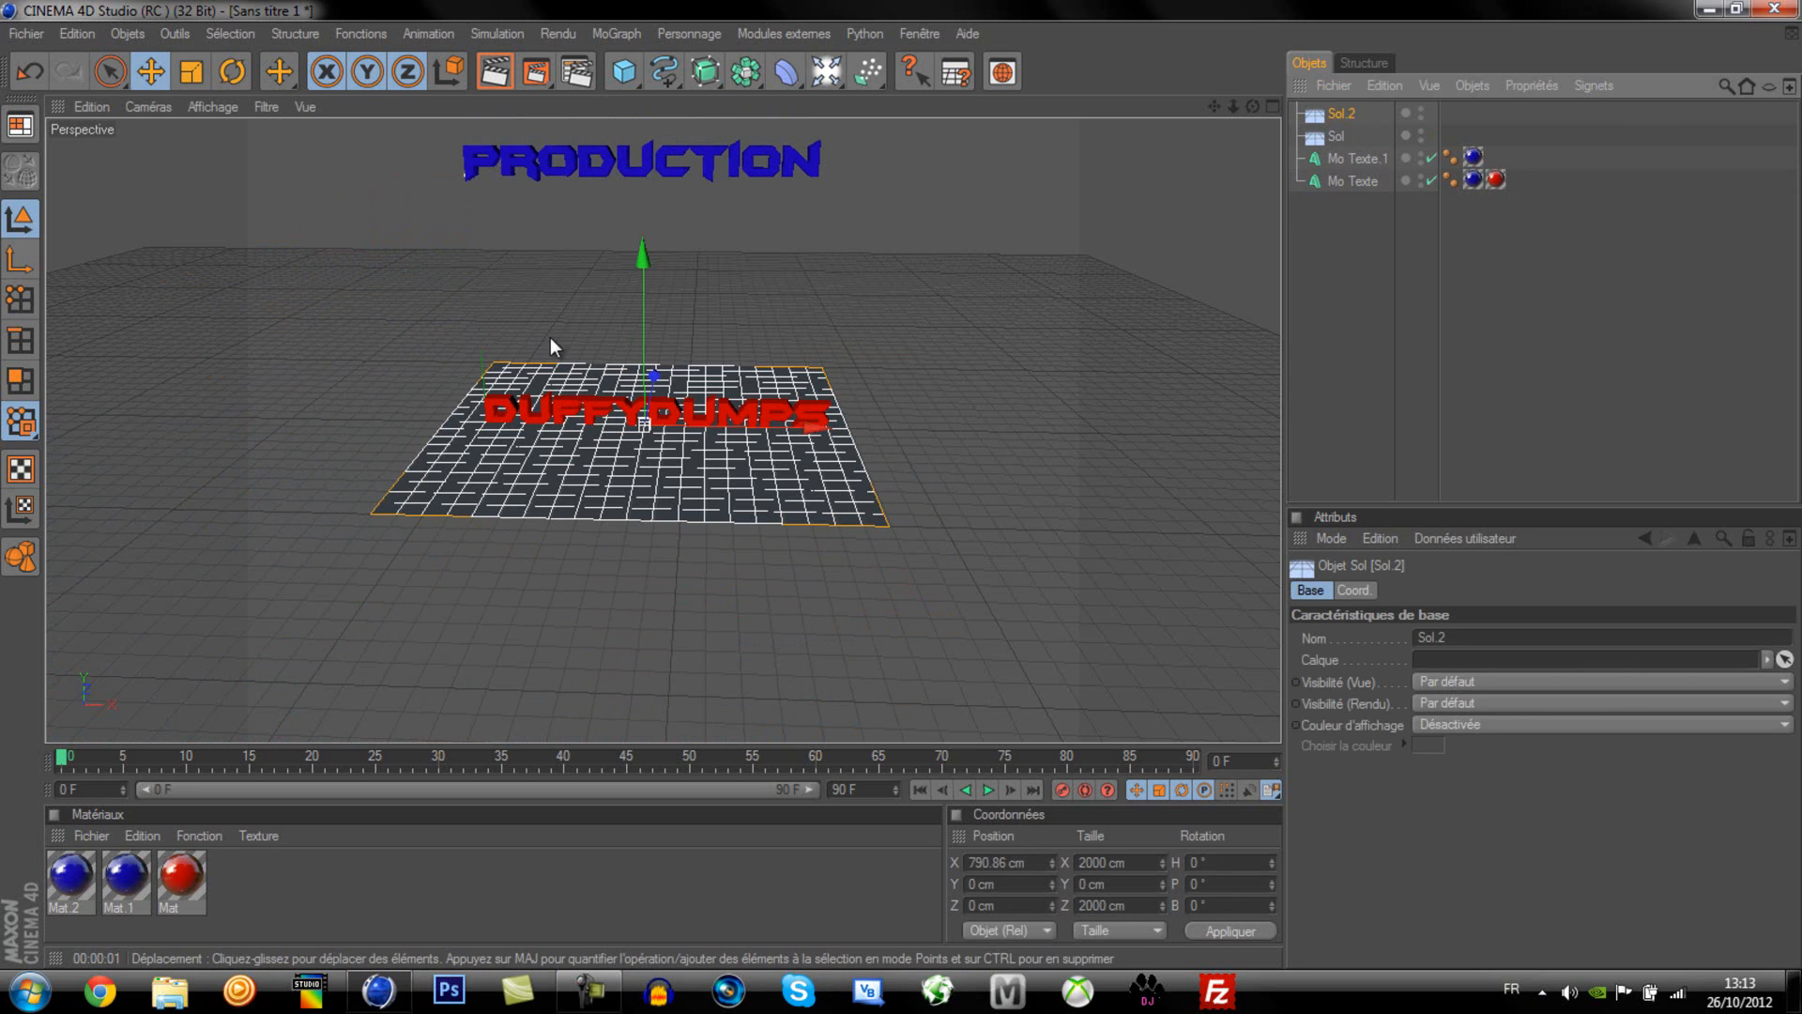
Step: Set the copied floor's pitch rotation to 90° and move it back along Z to about 806 cm behind the DuffyDumps text
click(1191, 884)
text(90)
key(Return)
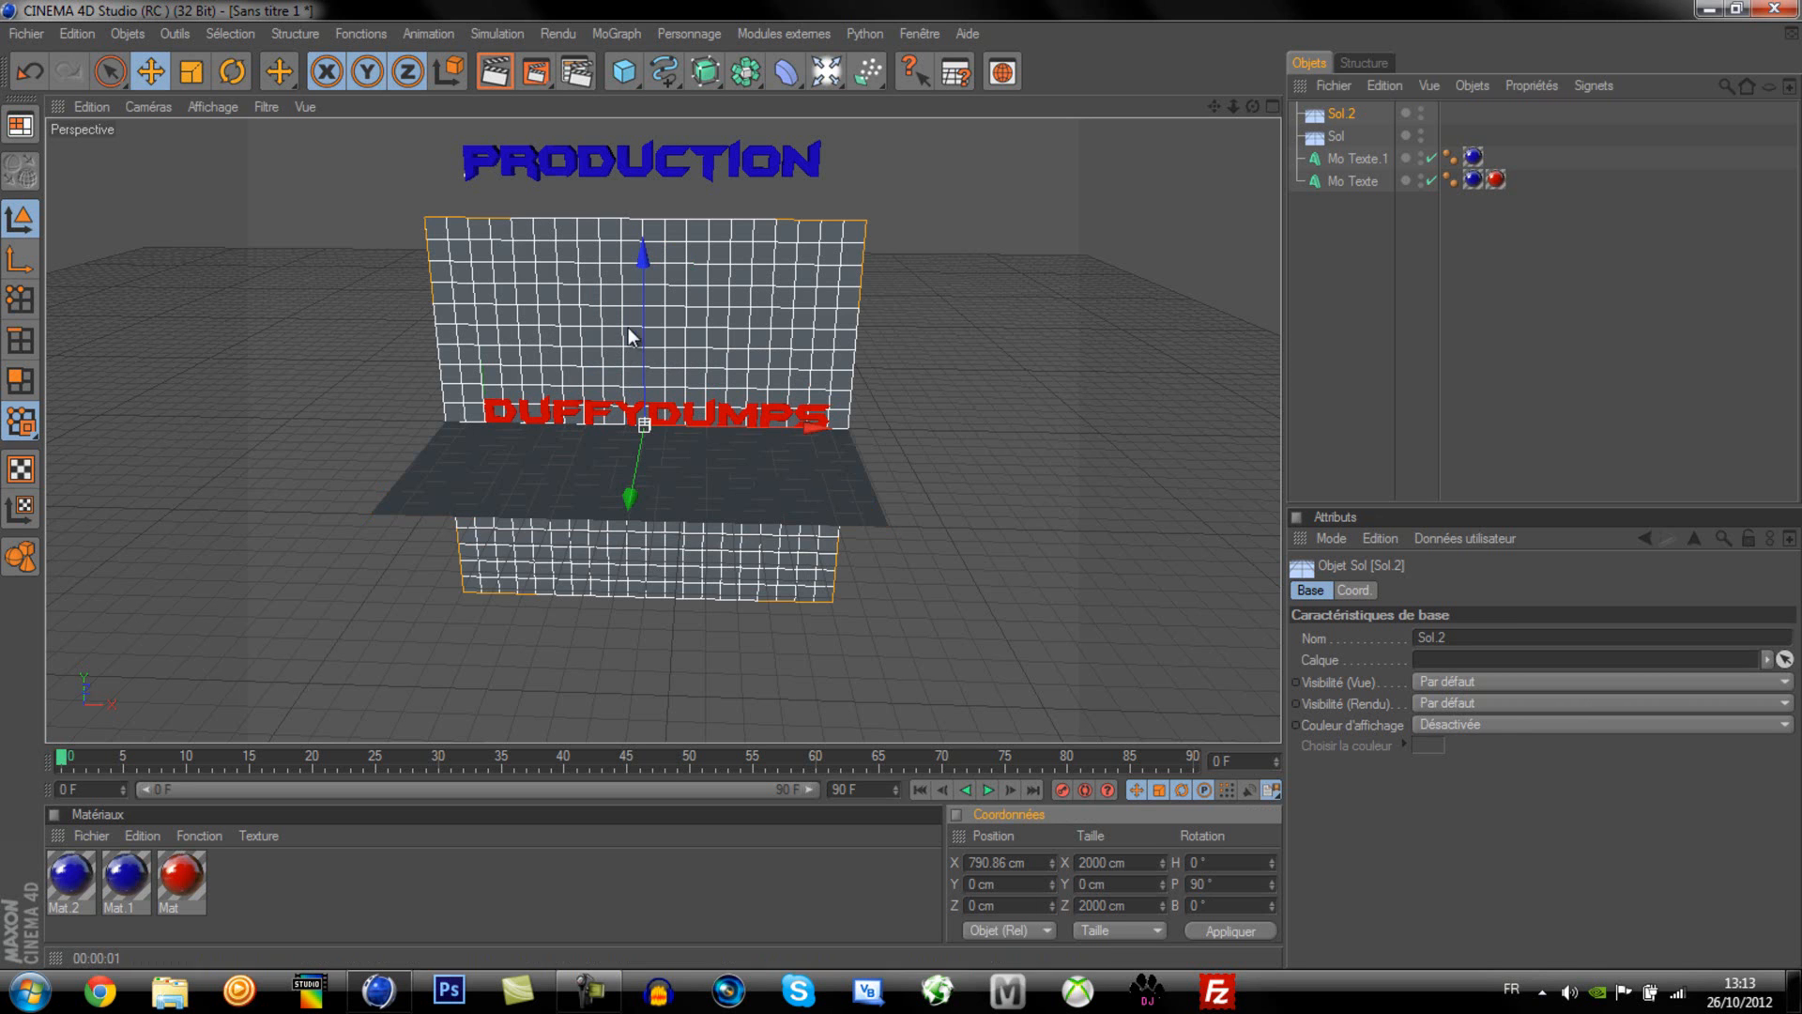
drag(635, 459, 901, 485)
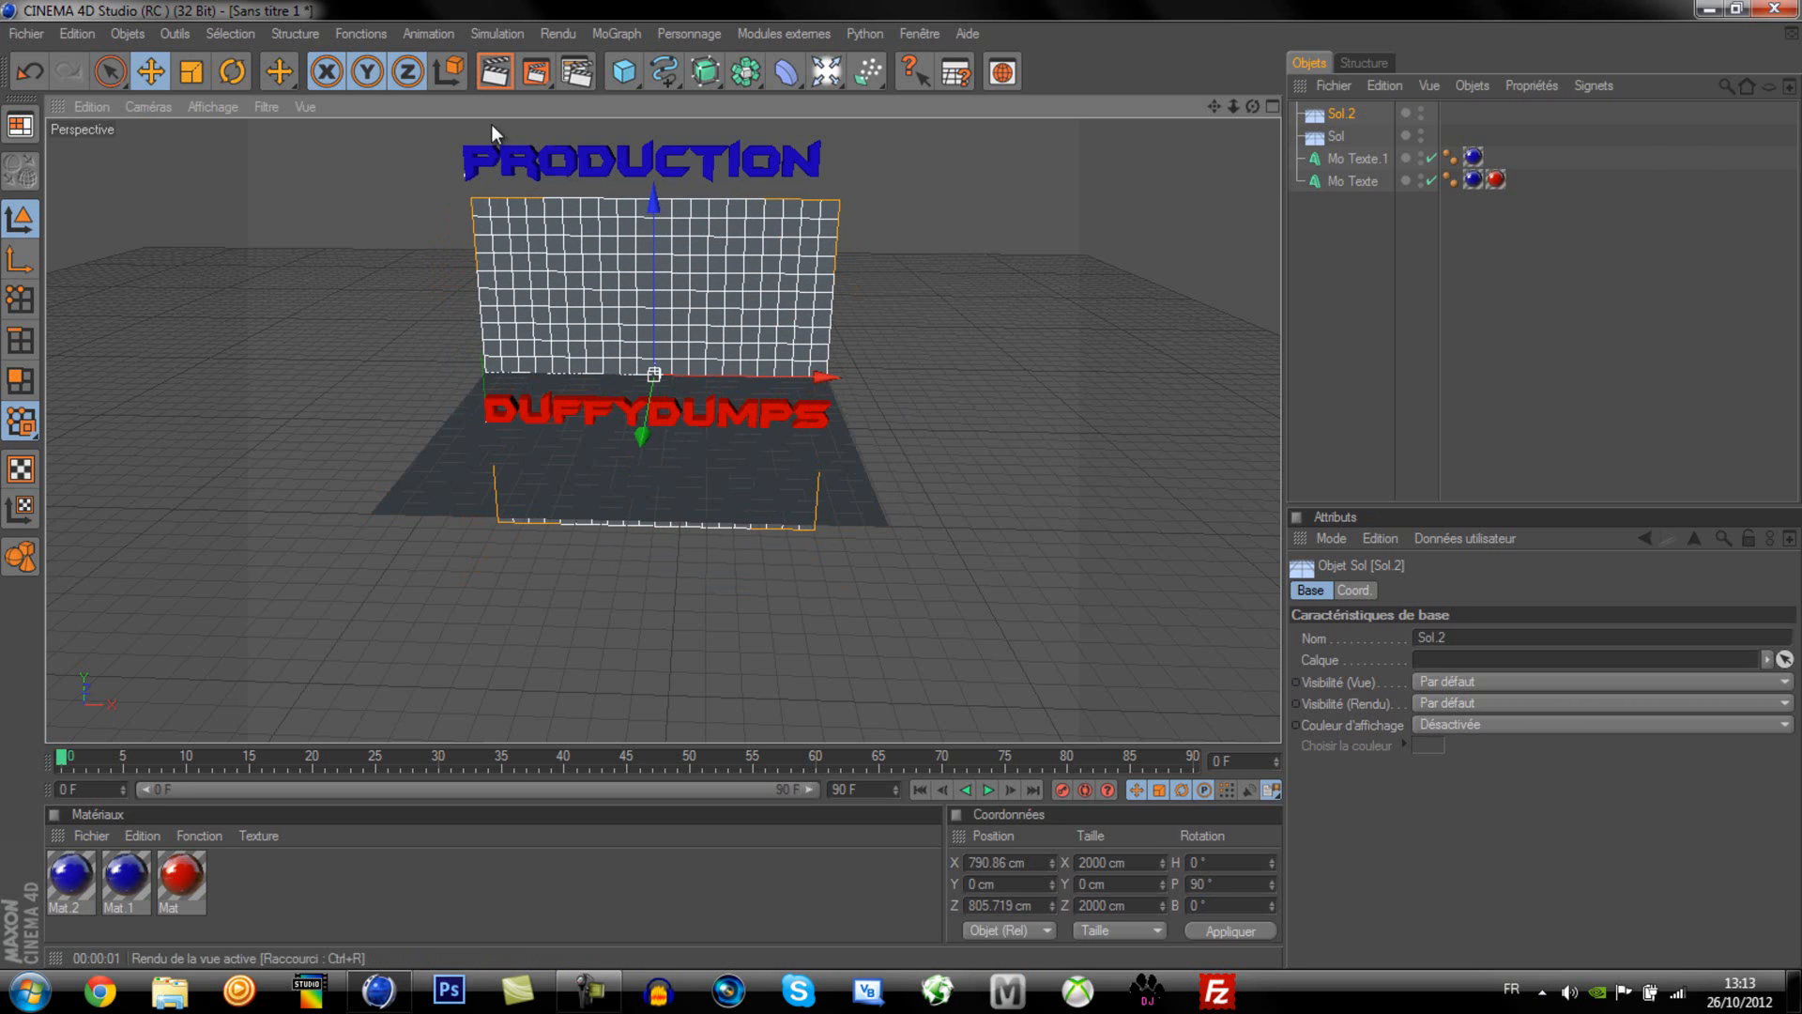
Step: Create a fourth material and set its base colour to white (RGB 255, 255, 255)
double_click(248, 883)
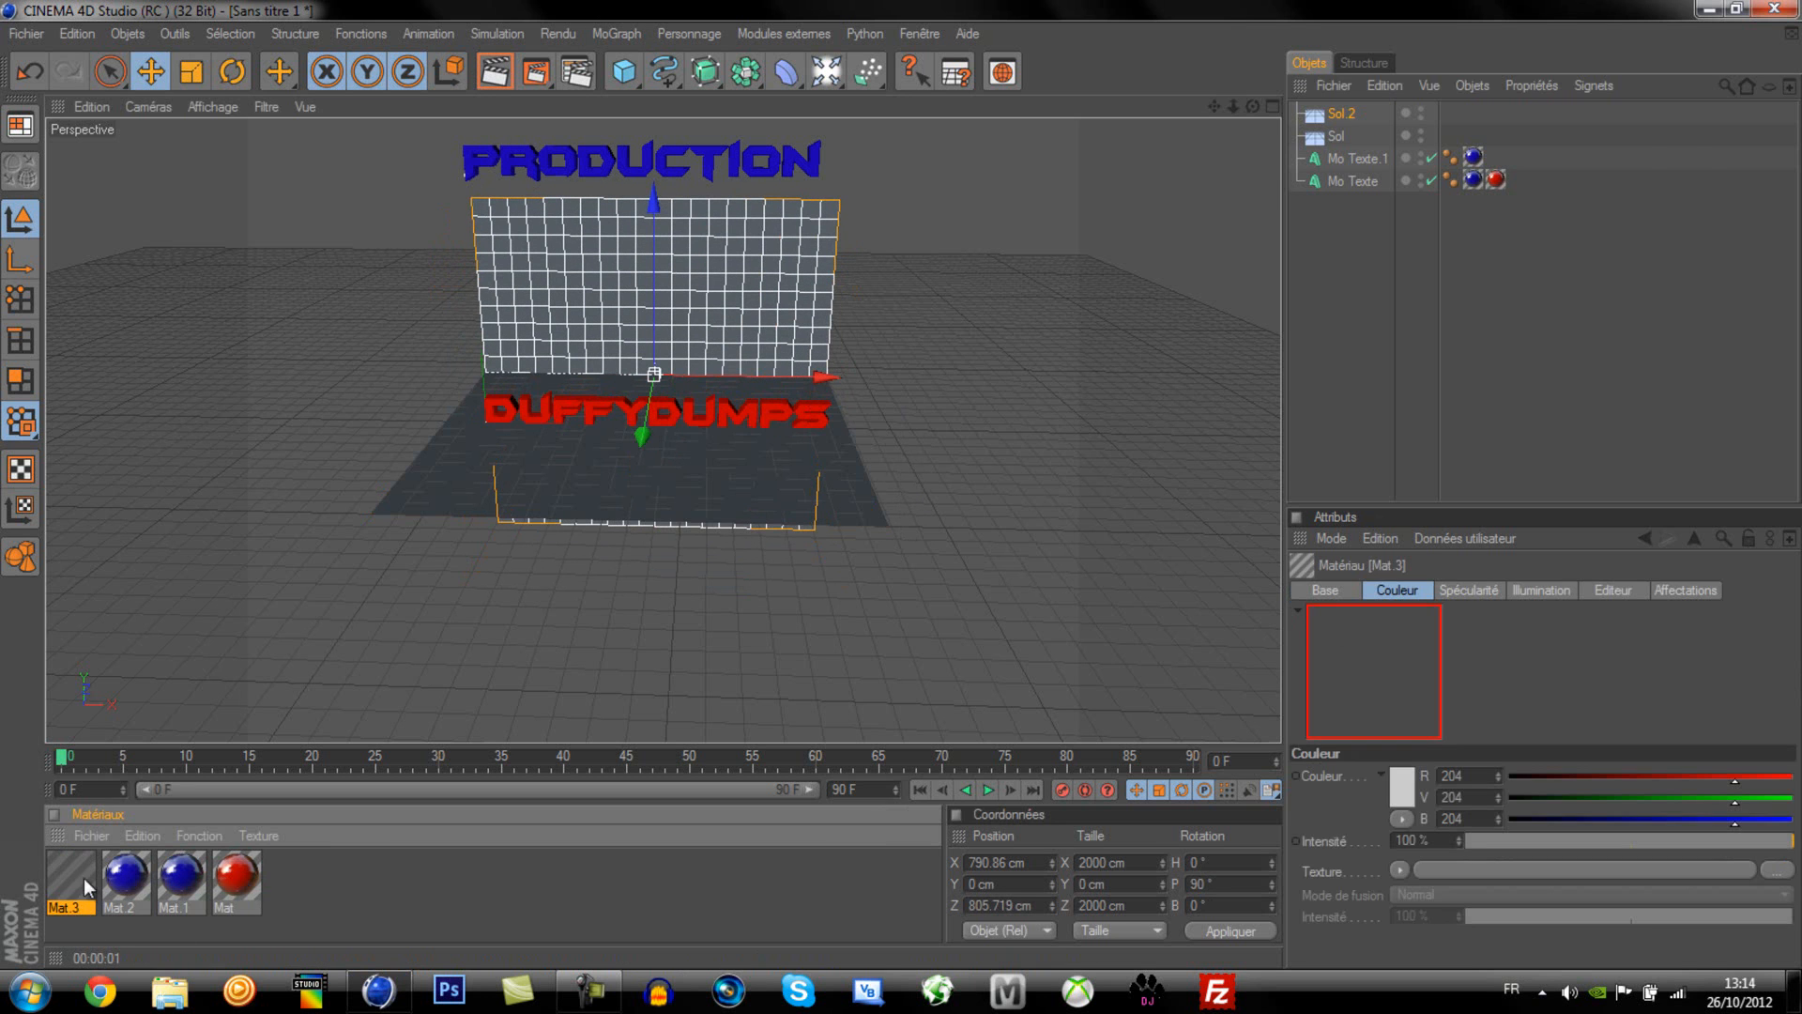
double_click(76, 871)
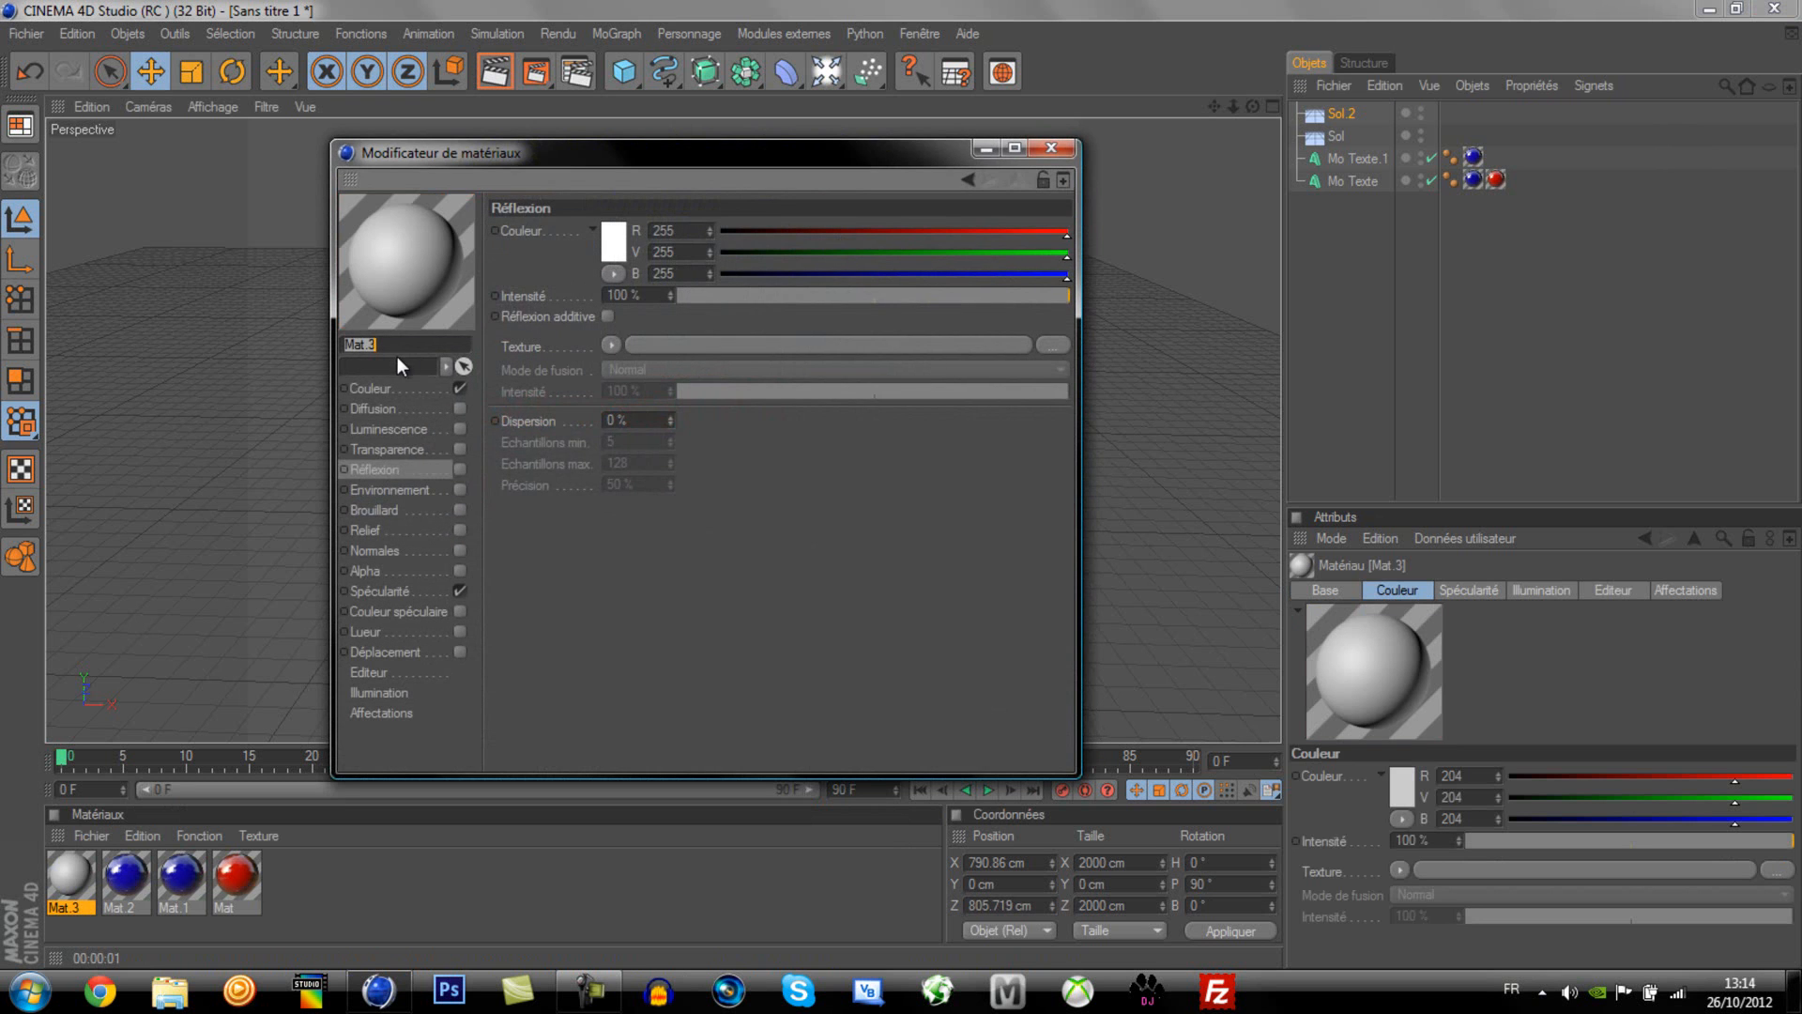
click(397, 388)
click(605, 243)
click(472, 169)
click(553, 353)
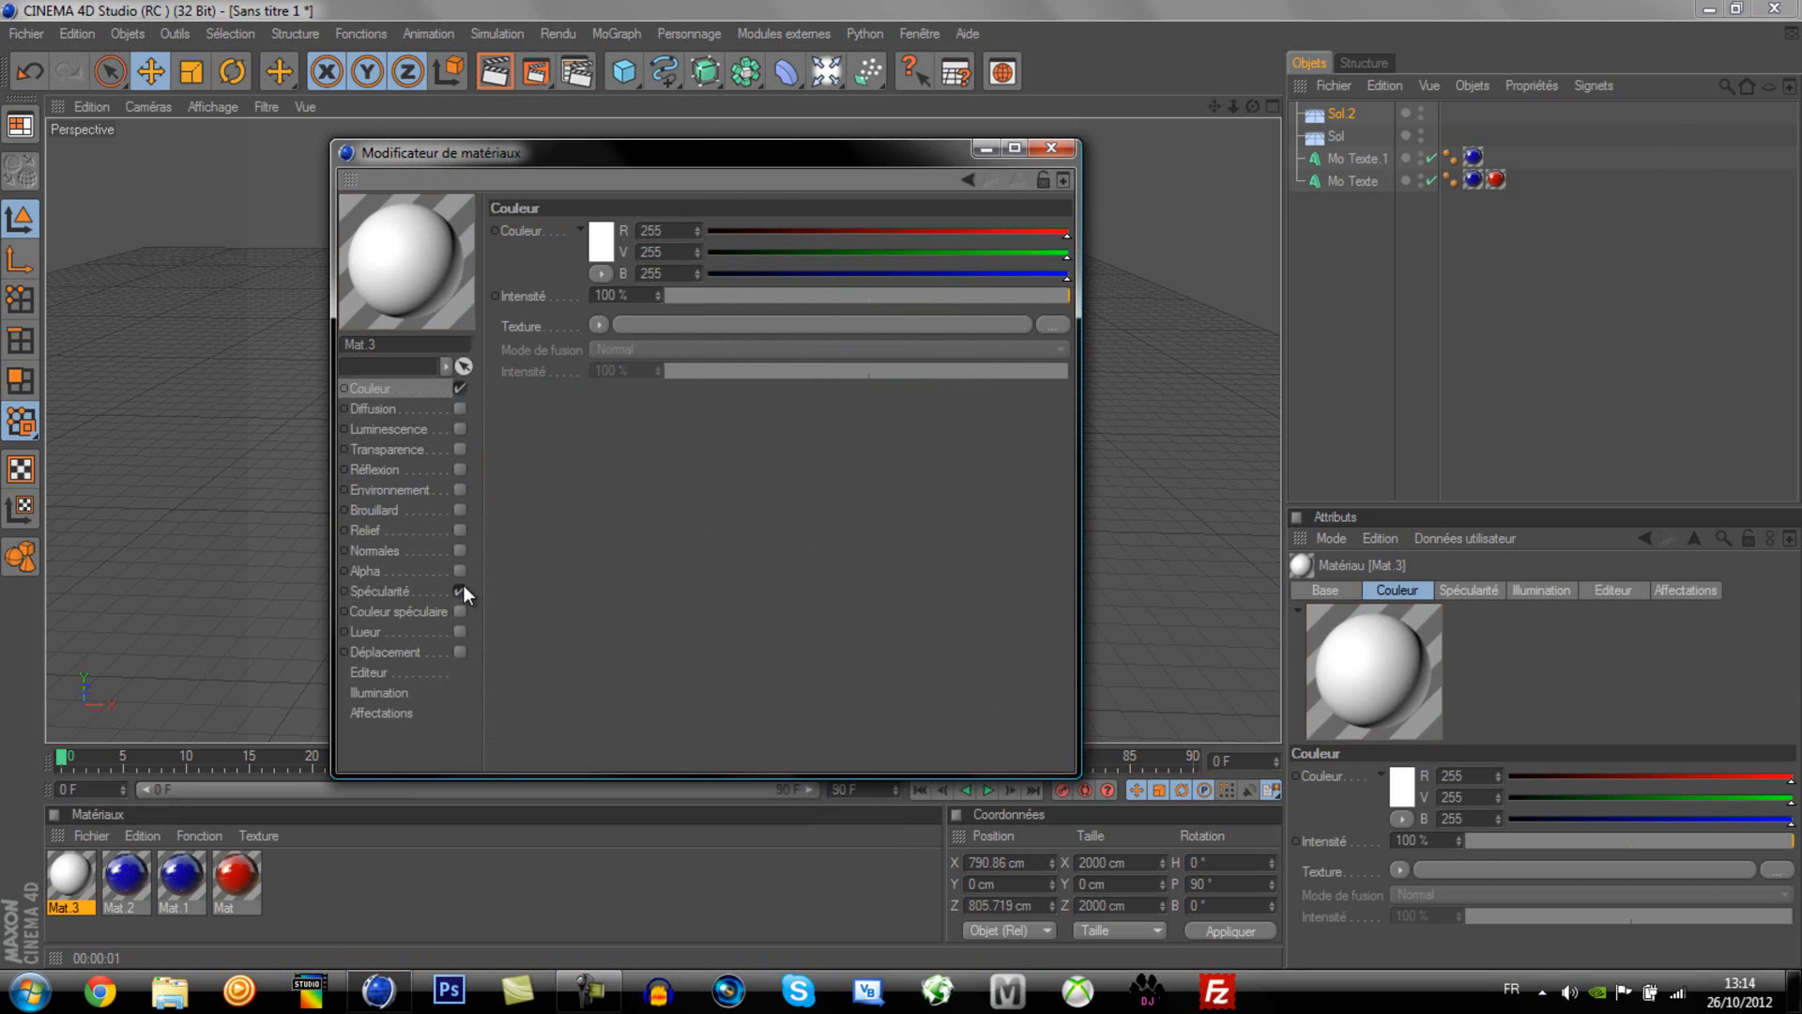
Step: Disable specularity on the white material and show its reflection settings
click(460, 590)
click(410, 452)
click(398, 470)
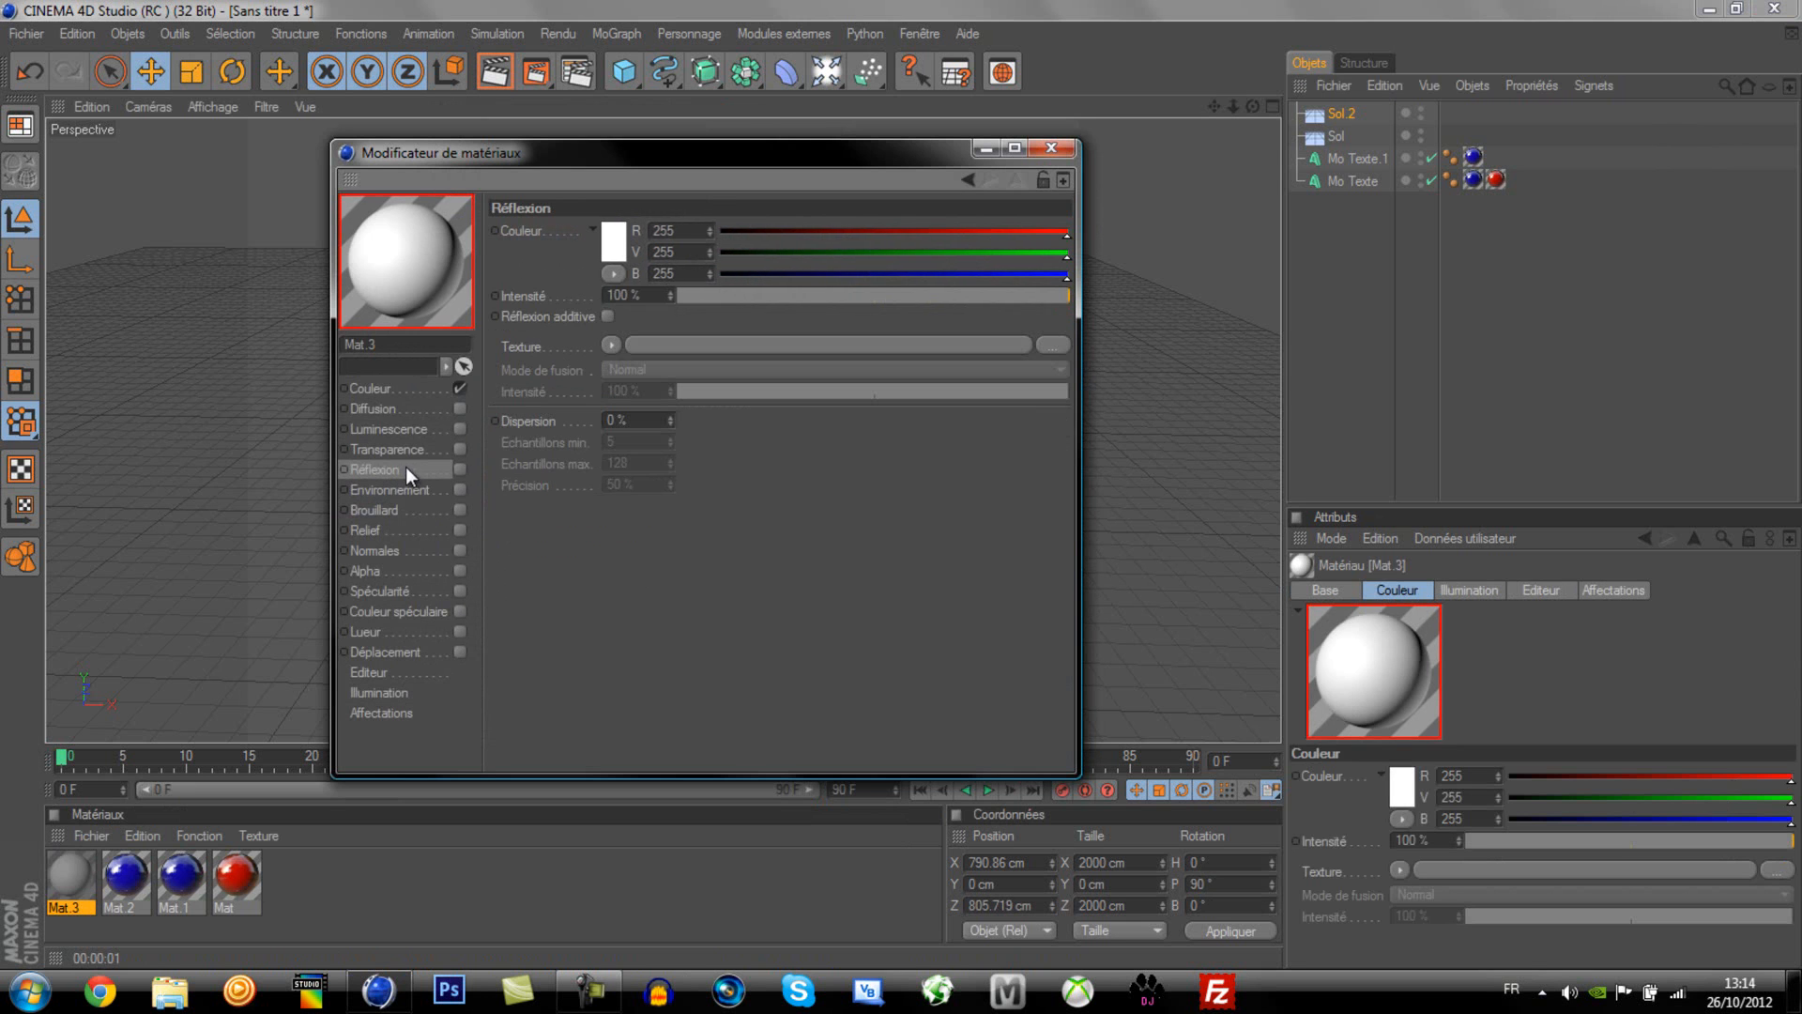
Step: Try a reflection intensity of 20% on the white material
double_click(634, 294)
text(2)
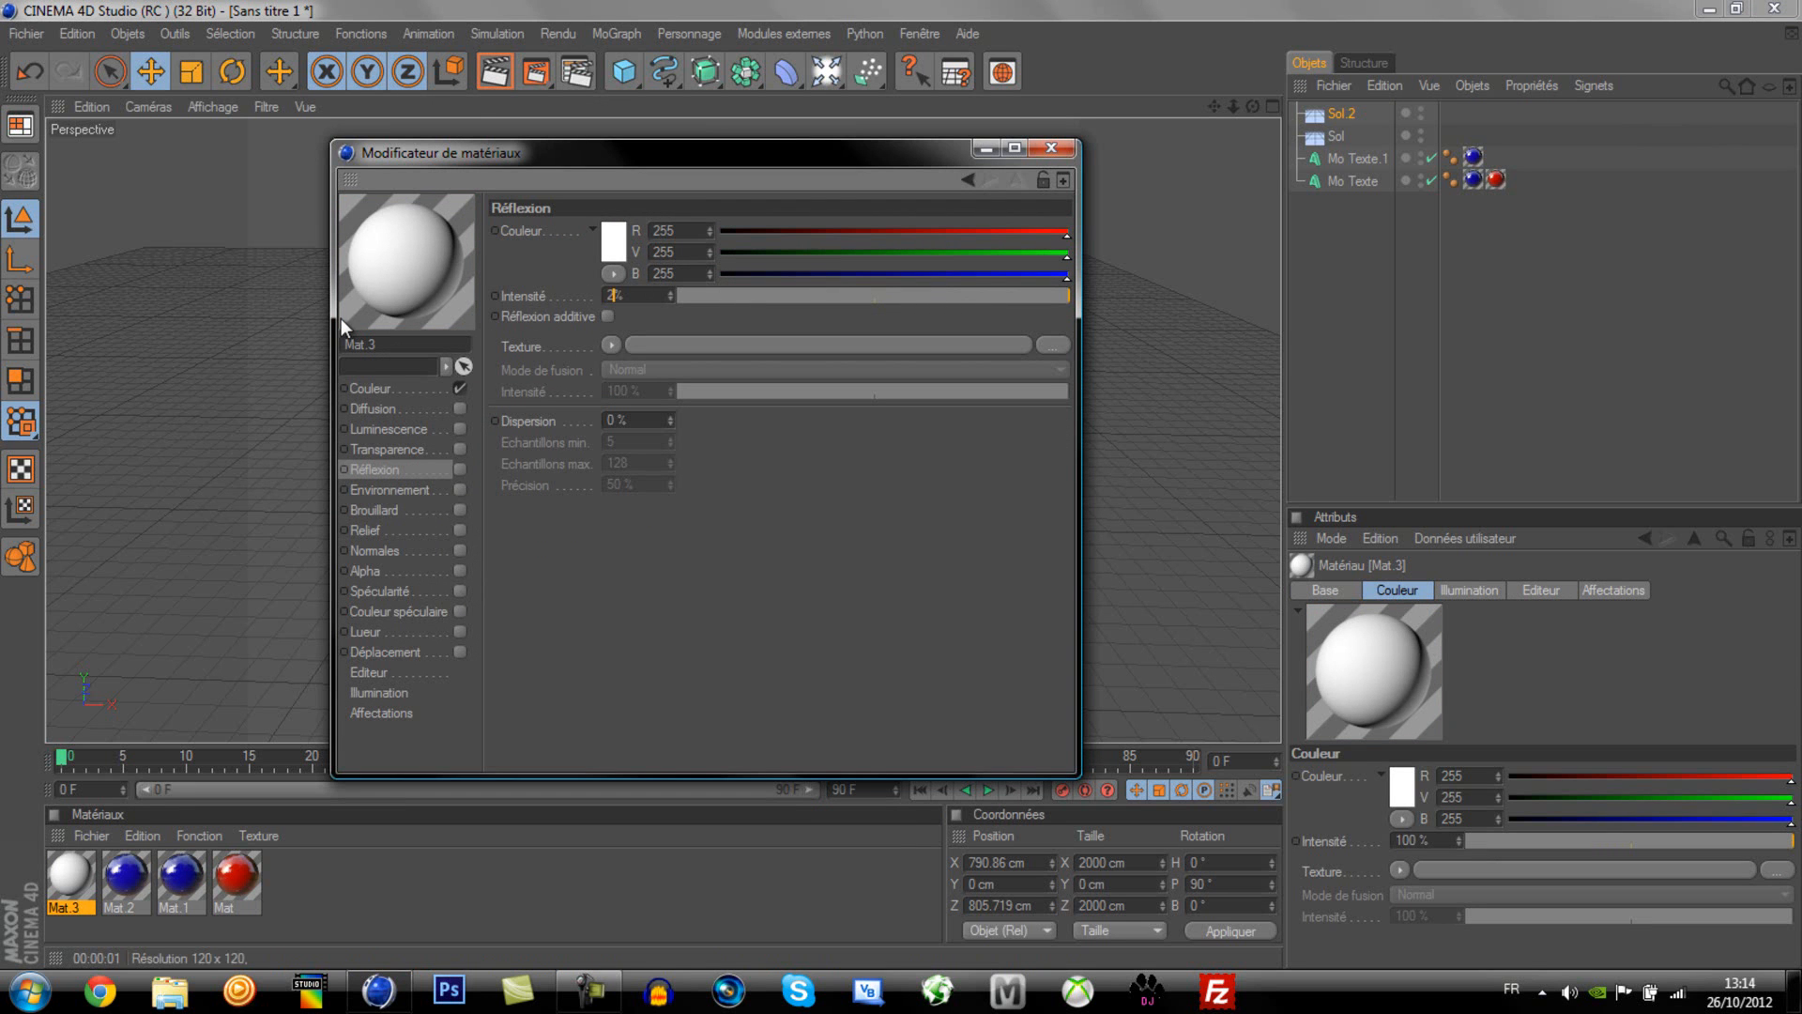
text(0)
click(759, 571)
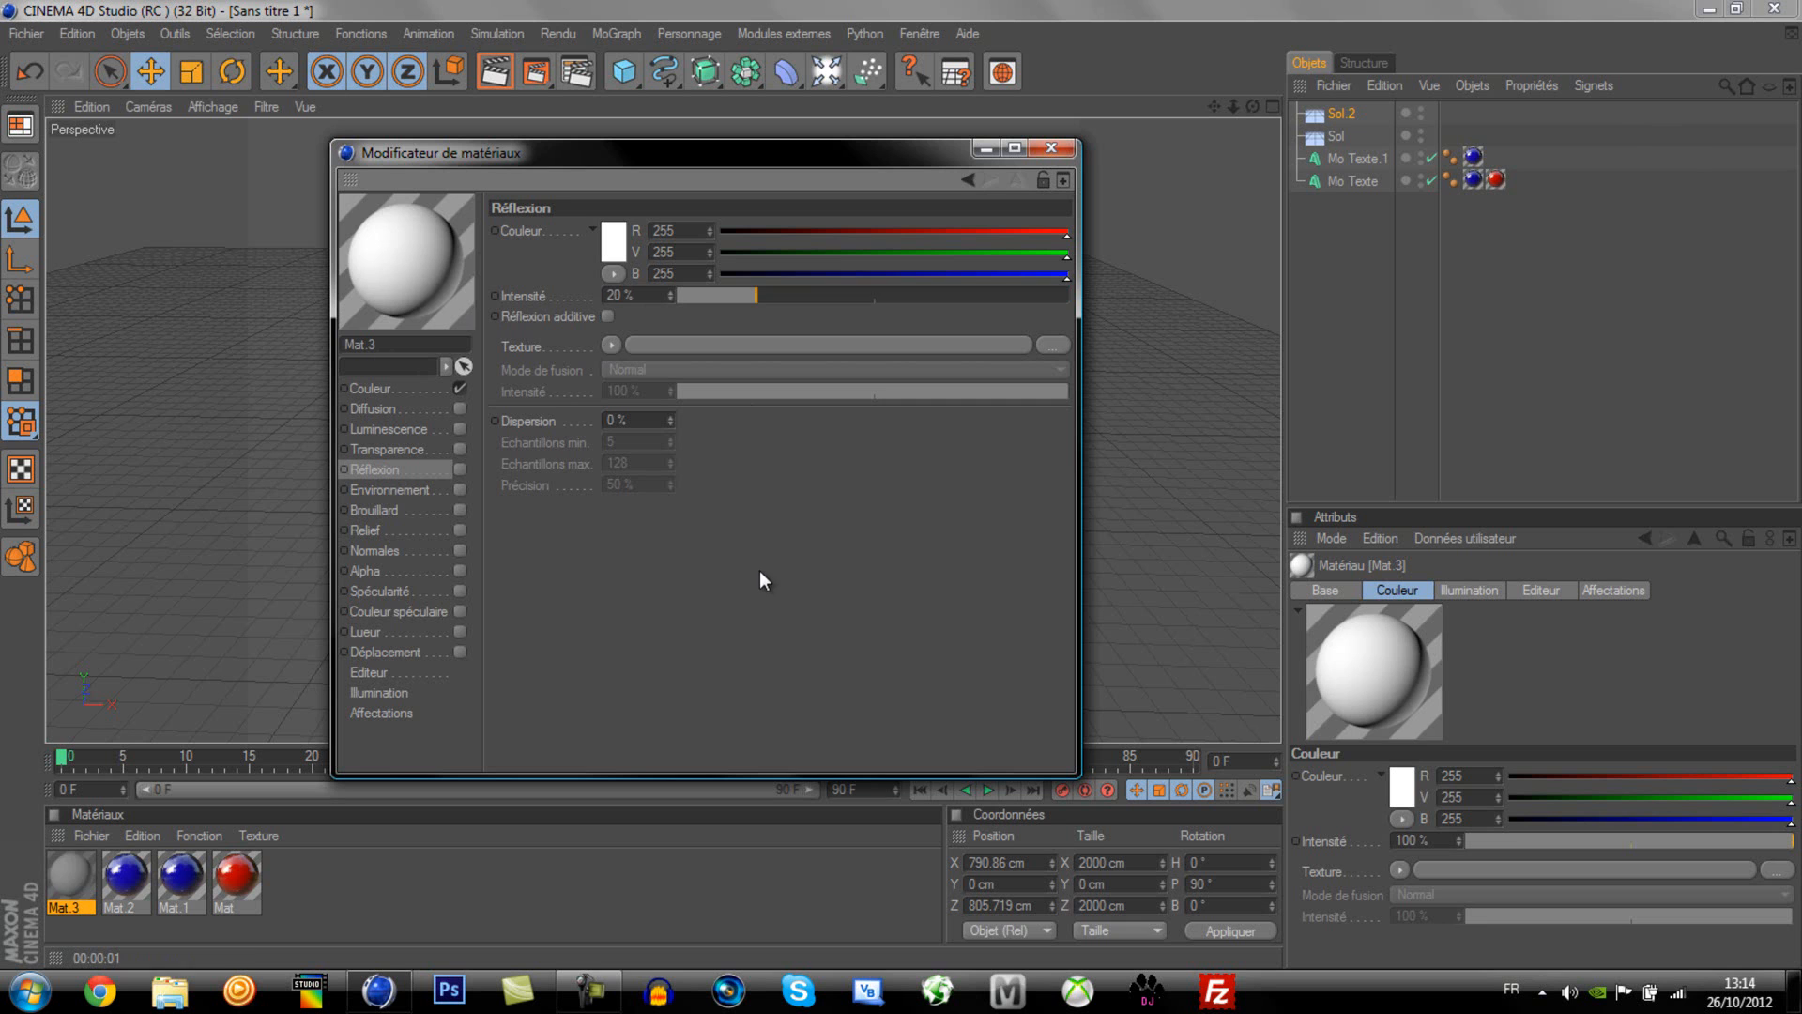
Step: Set the white material's reflection intensity to 0% and close the material editor
double_click(622, 294)
text(0)
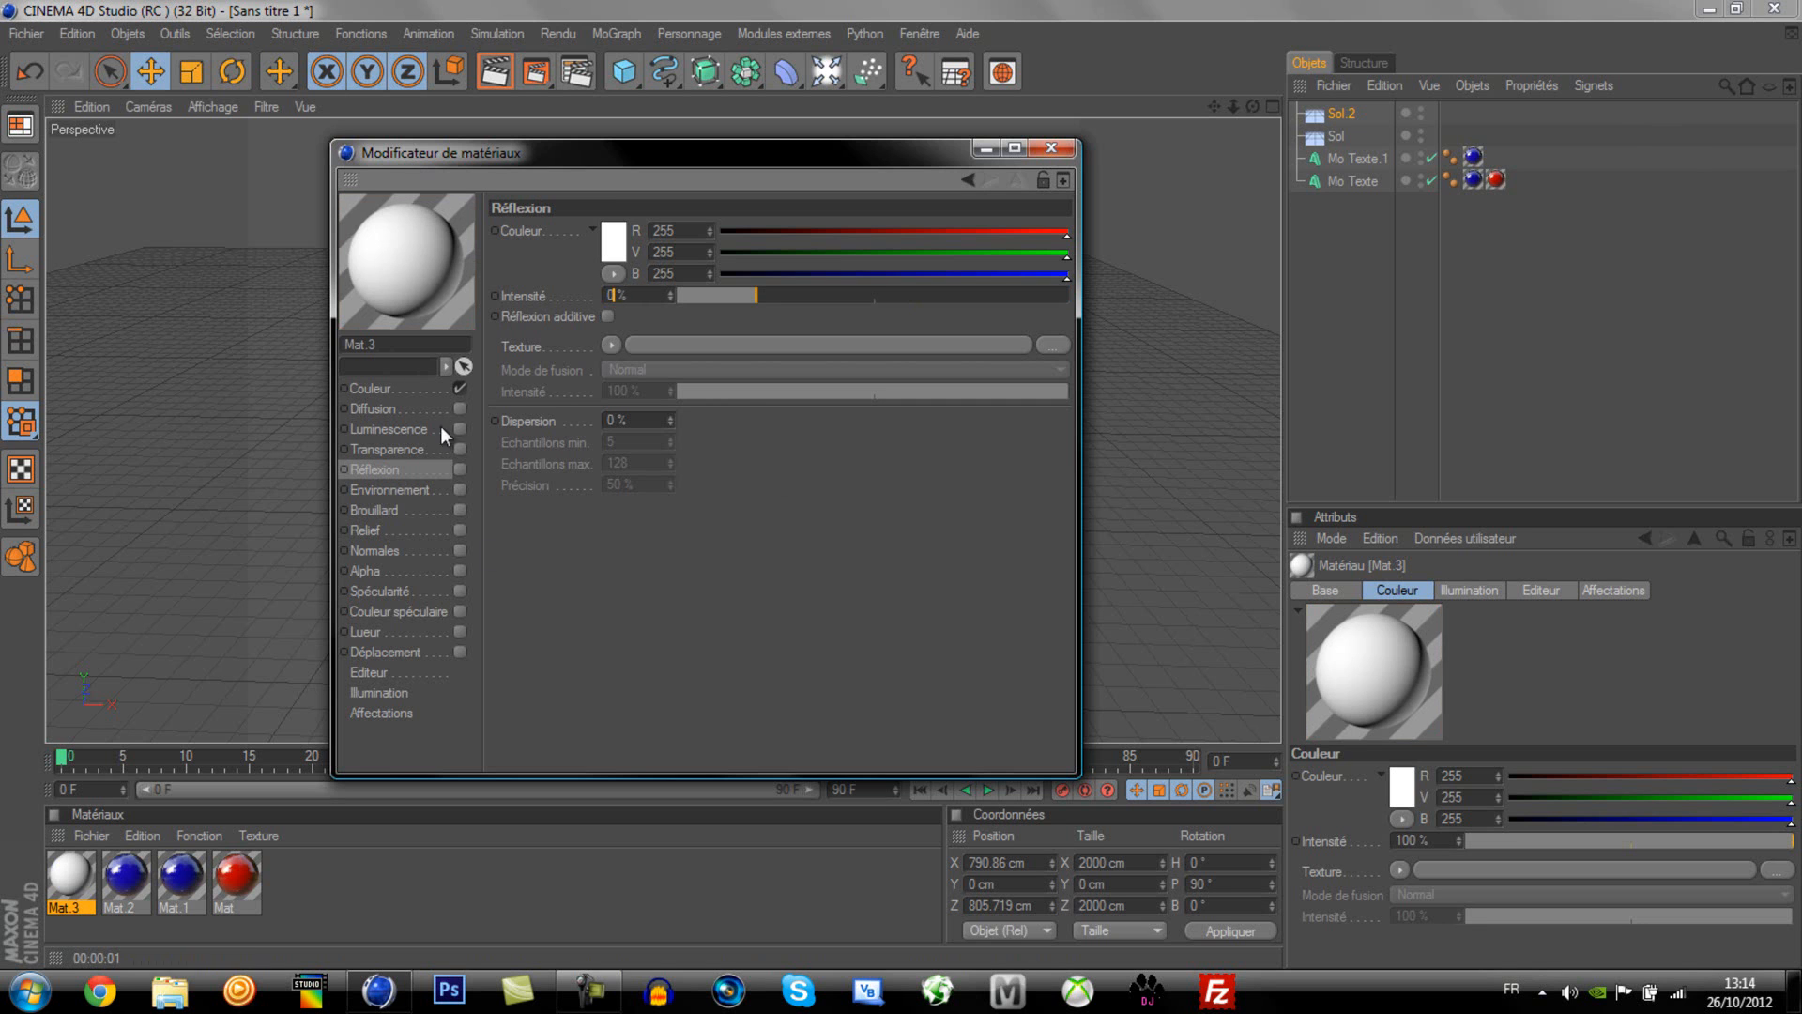
click(899, 532)
click(1053, 147)
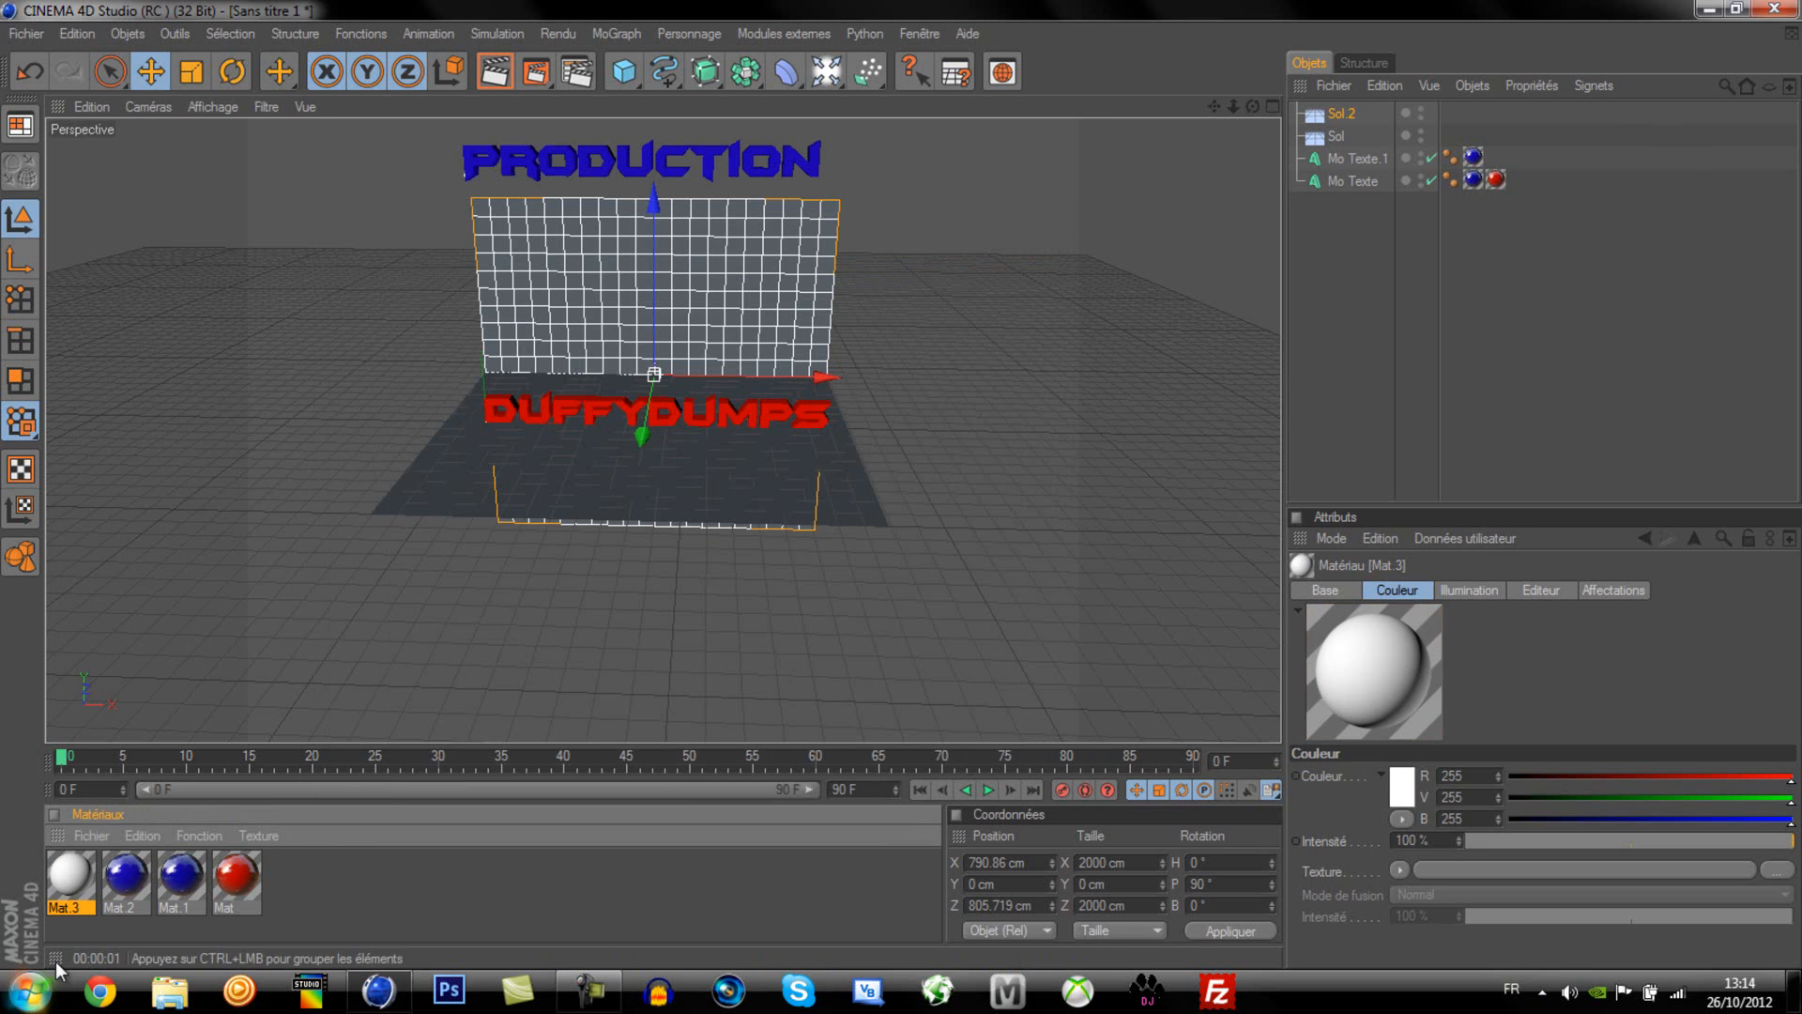
Step: Apply the white material to both floor objects and render the active view to check the scene
drag(72, 883, 1344, 136)
drag(77, 882, 1338, 115)
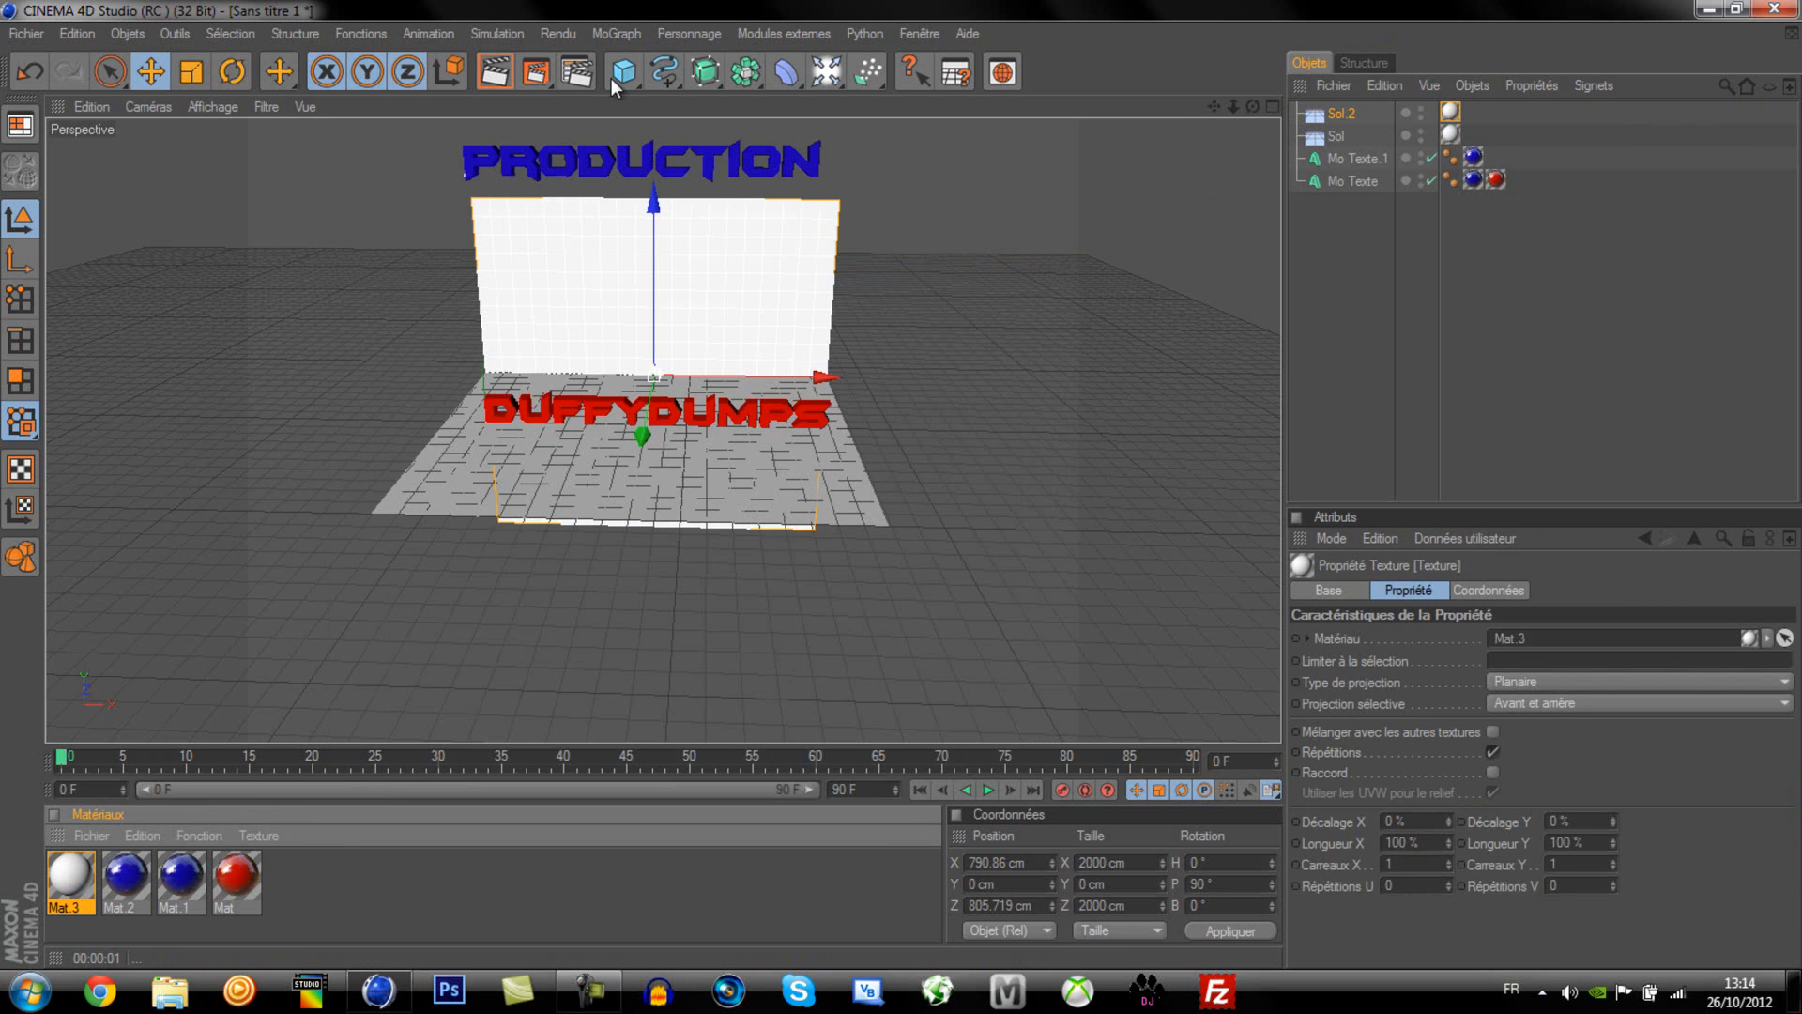
click(497, 72)
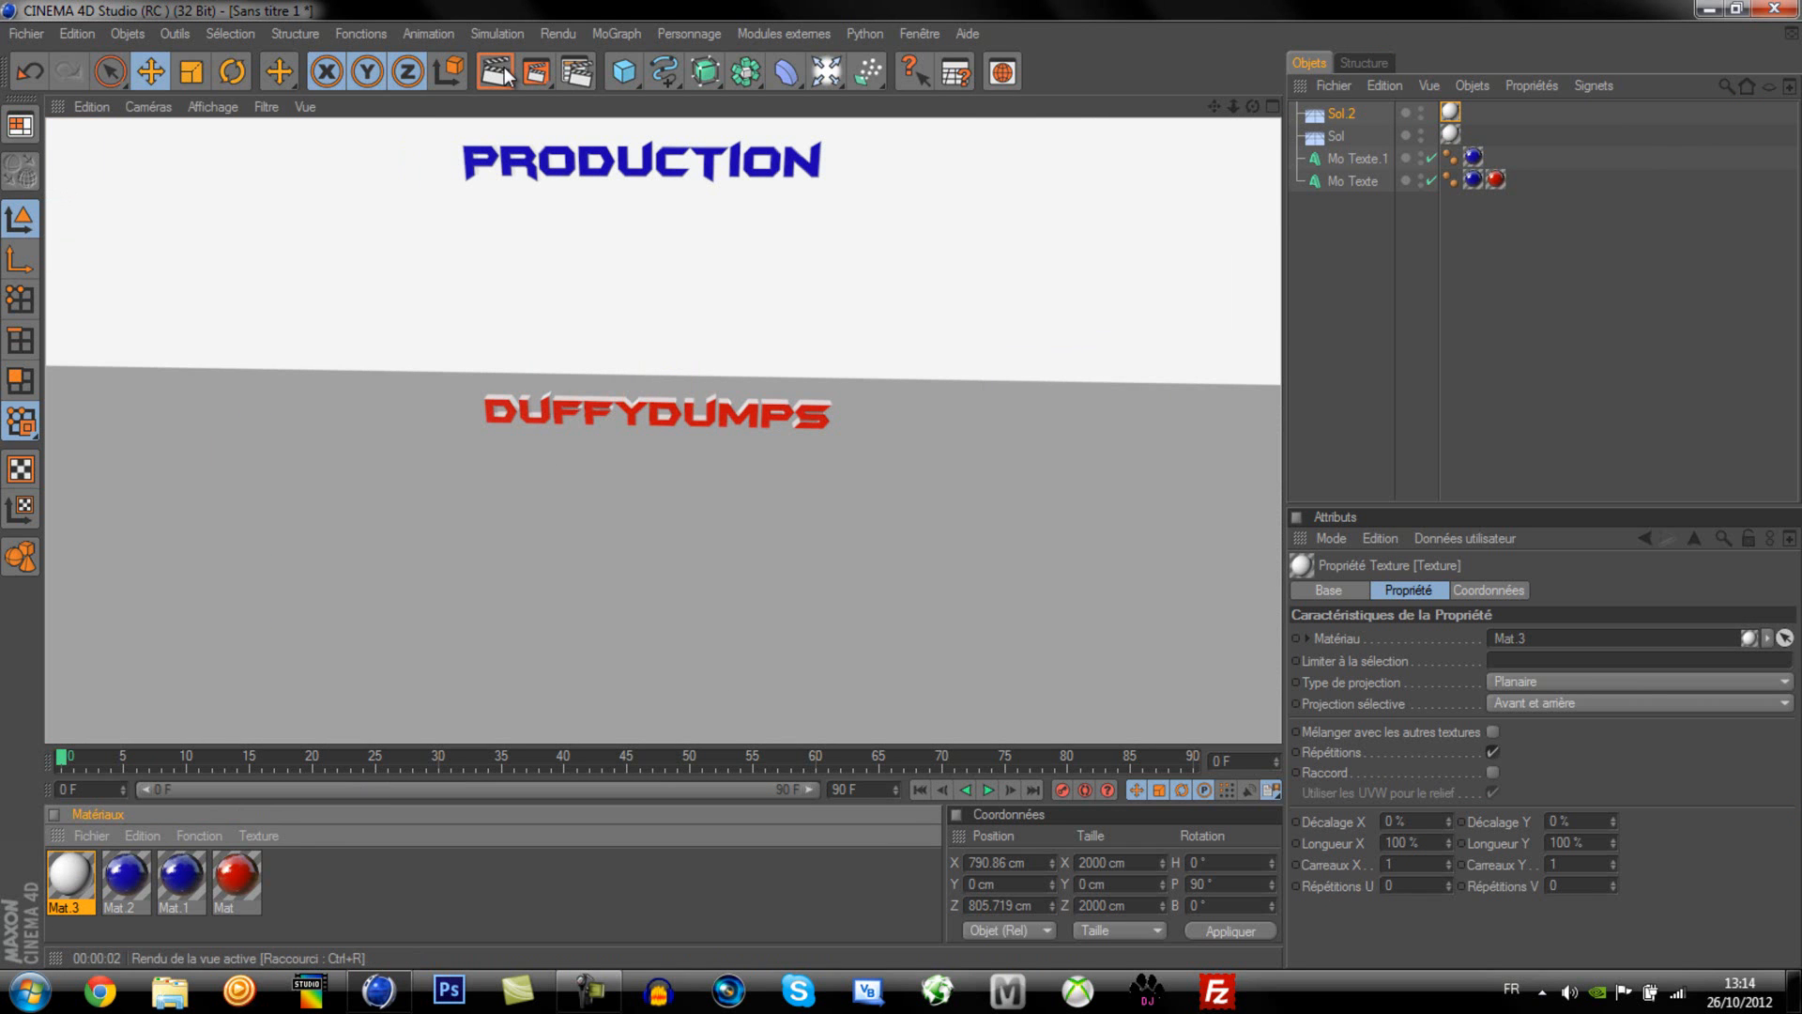
click(542, 293)
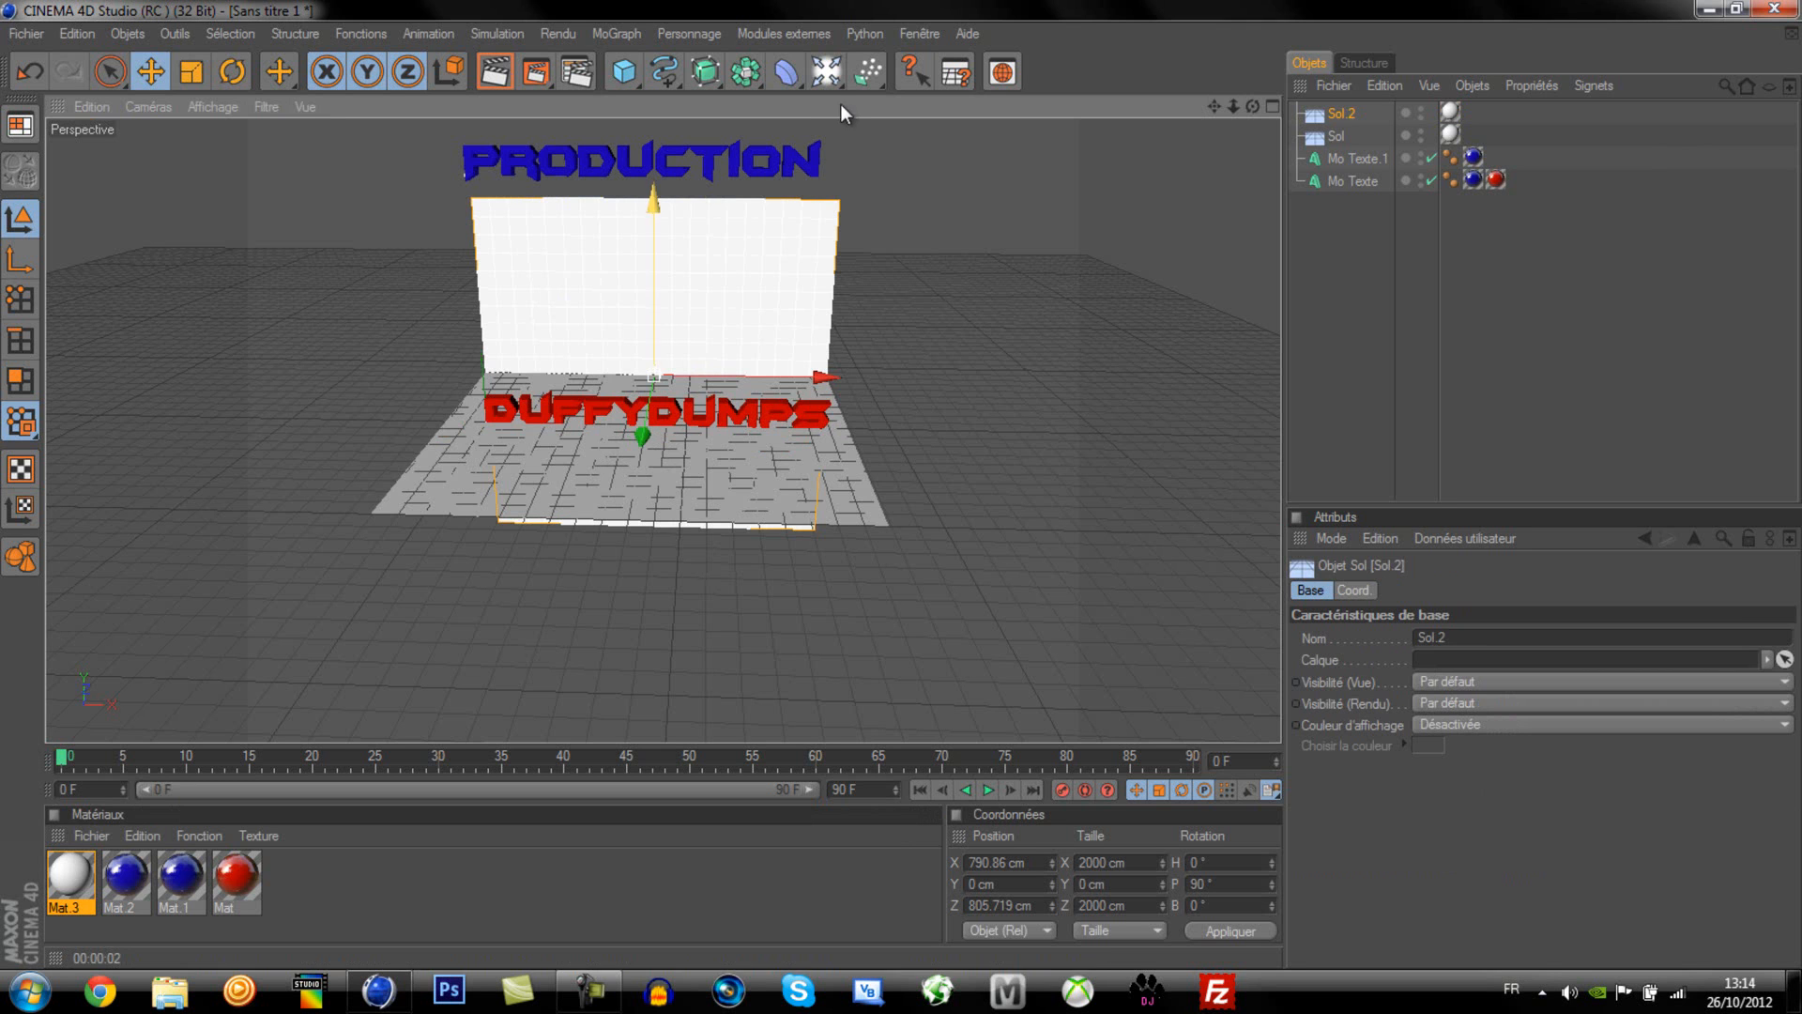
Step: Break the "DuffyDumps" text into 30 random pieces with the Thrausi plugin and close its window
click(1337, 182)
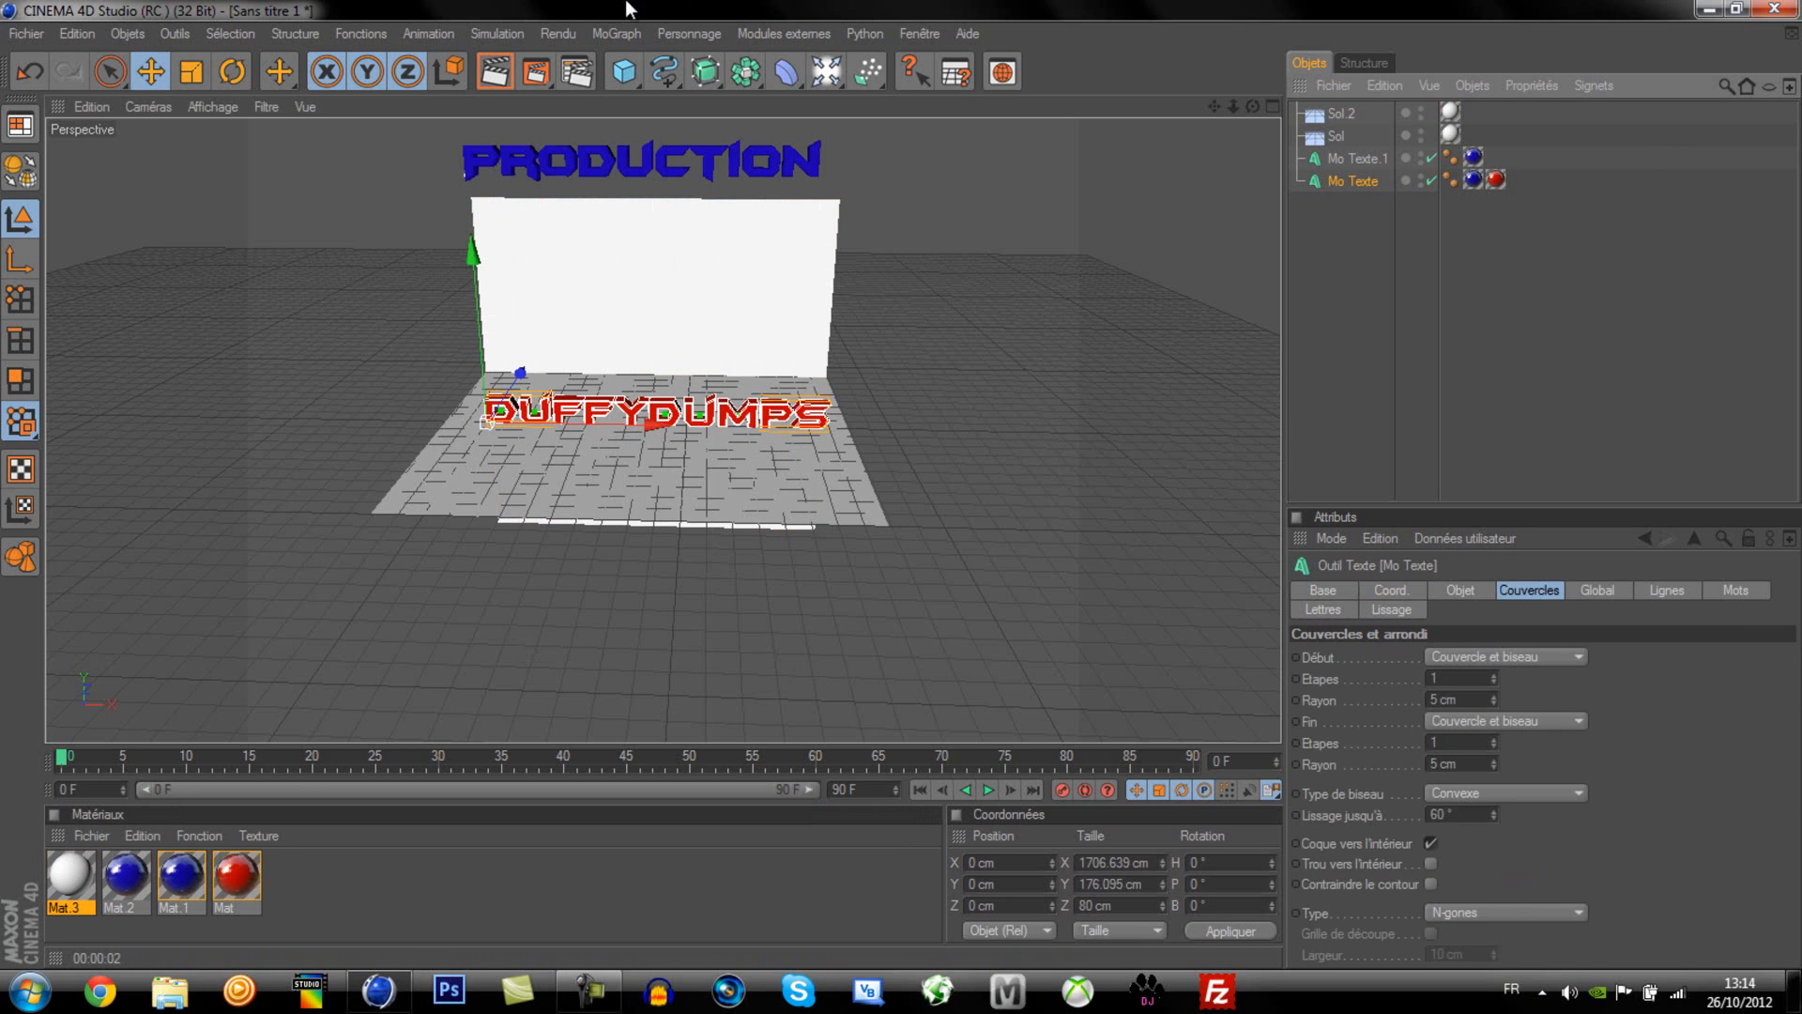
click(776, 32)
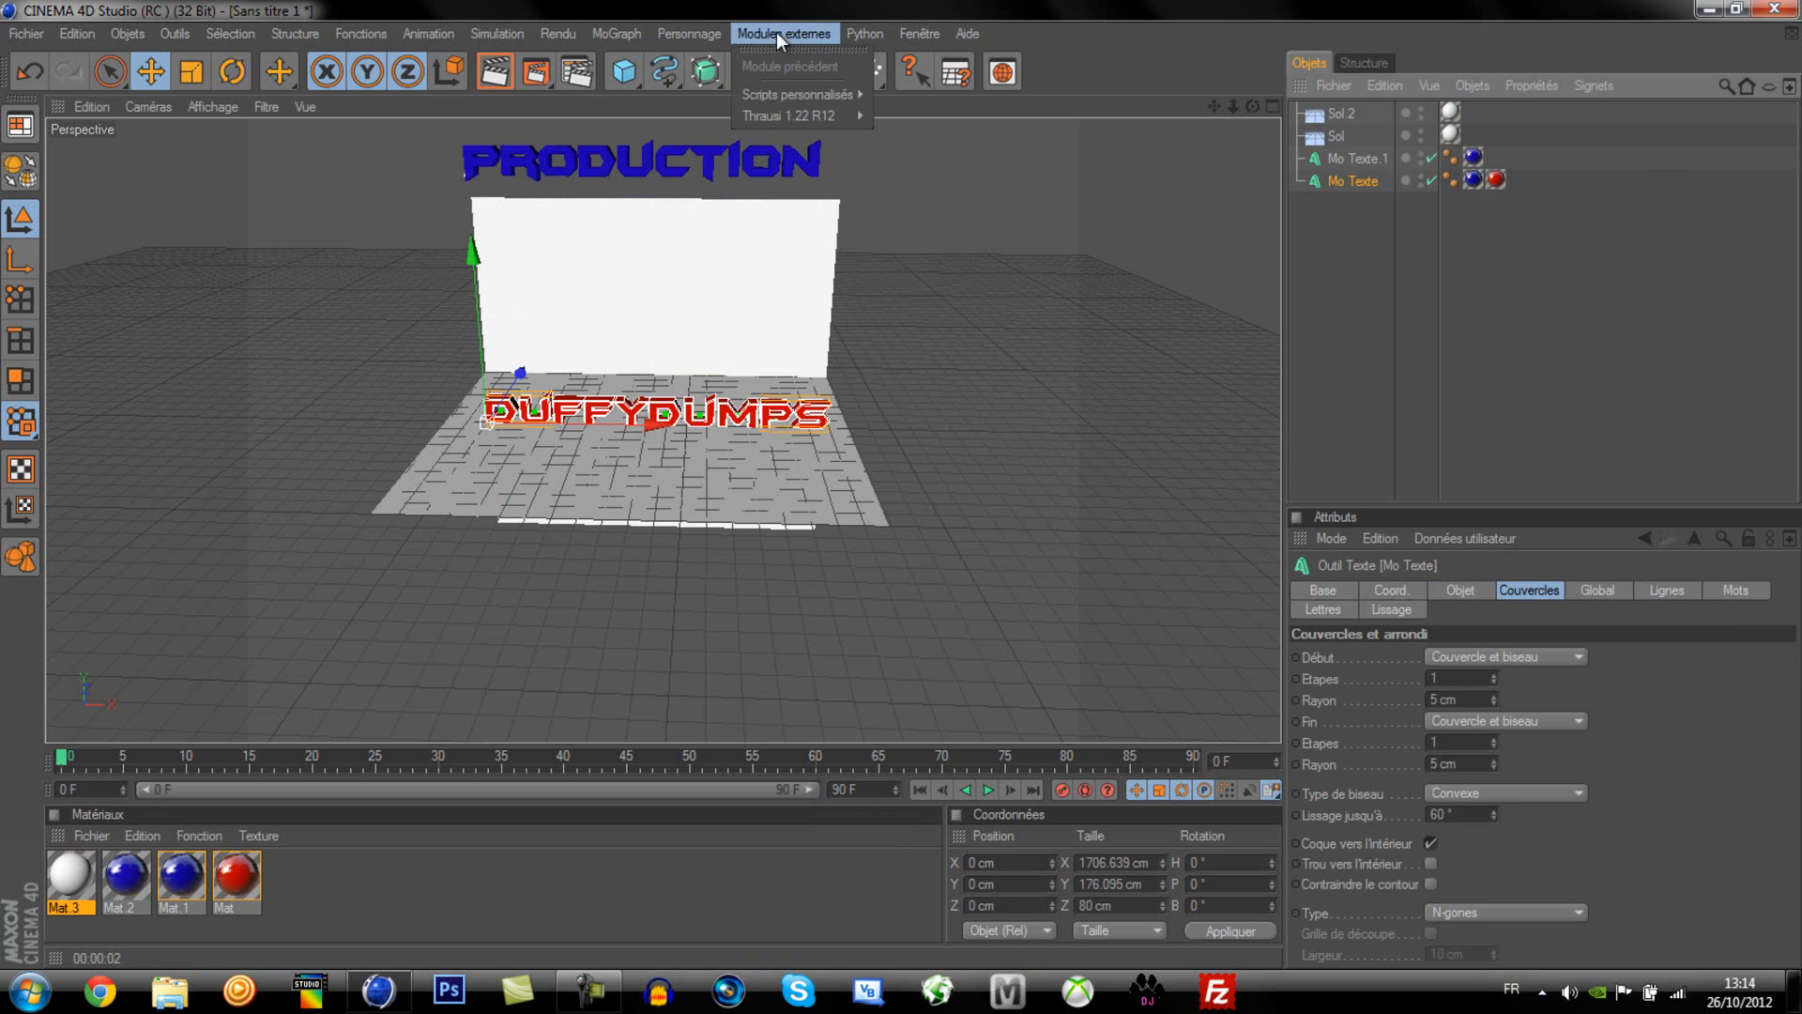
mouse_move(775, 113)
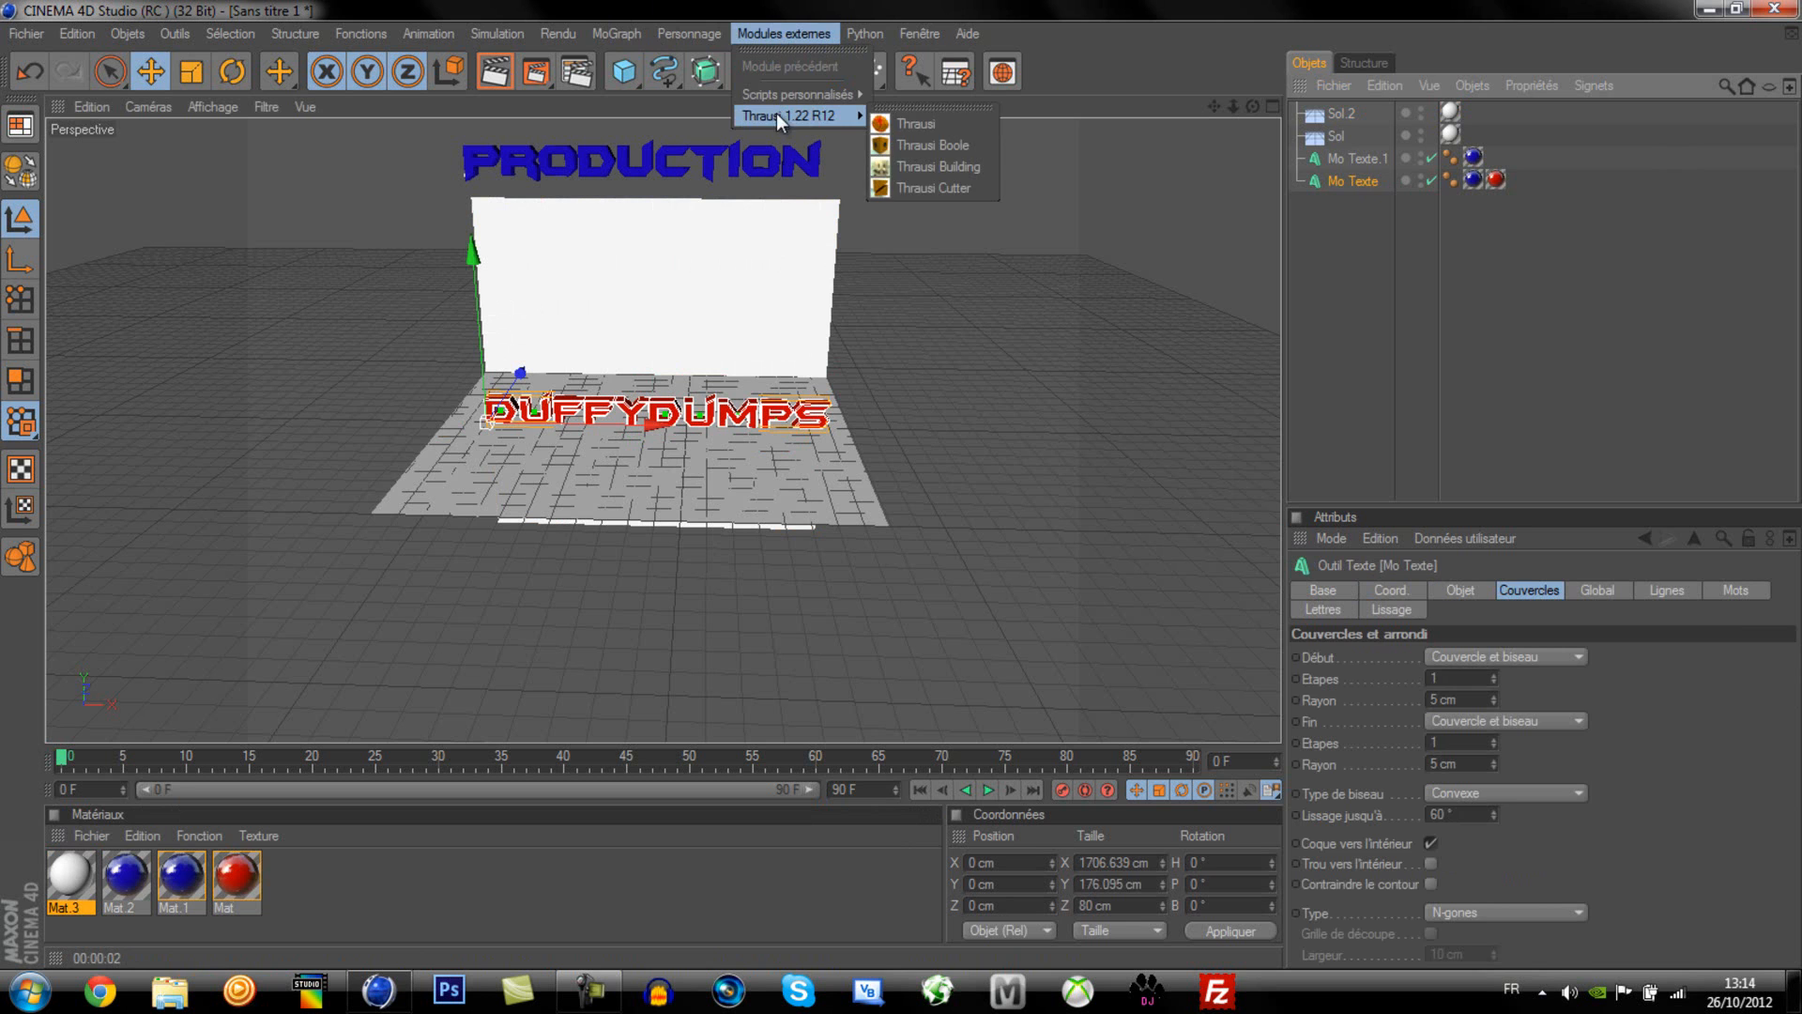
click(888, 126)
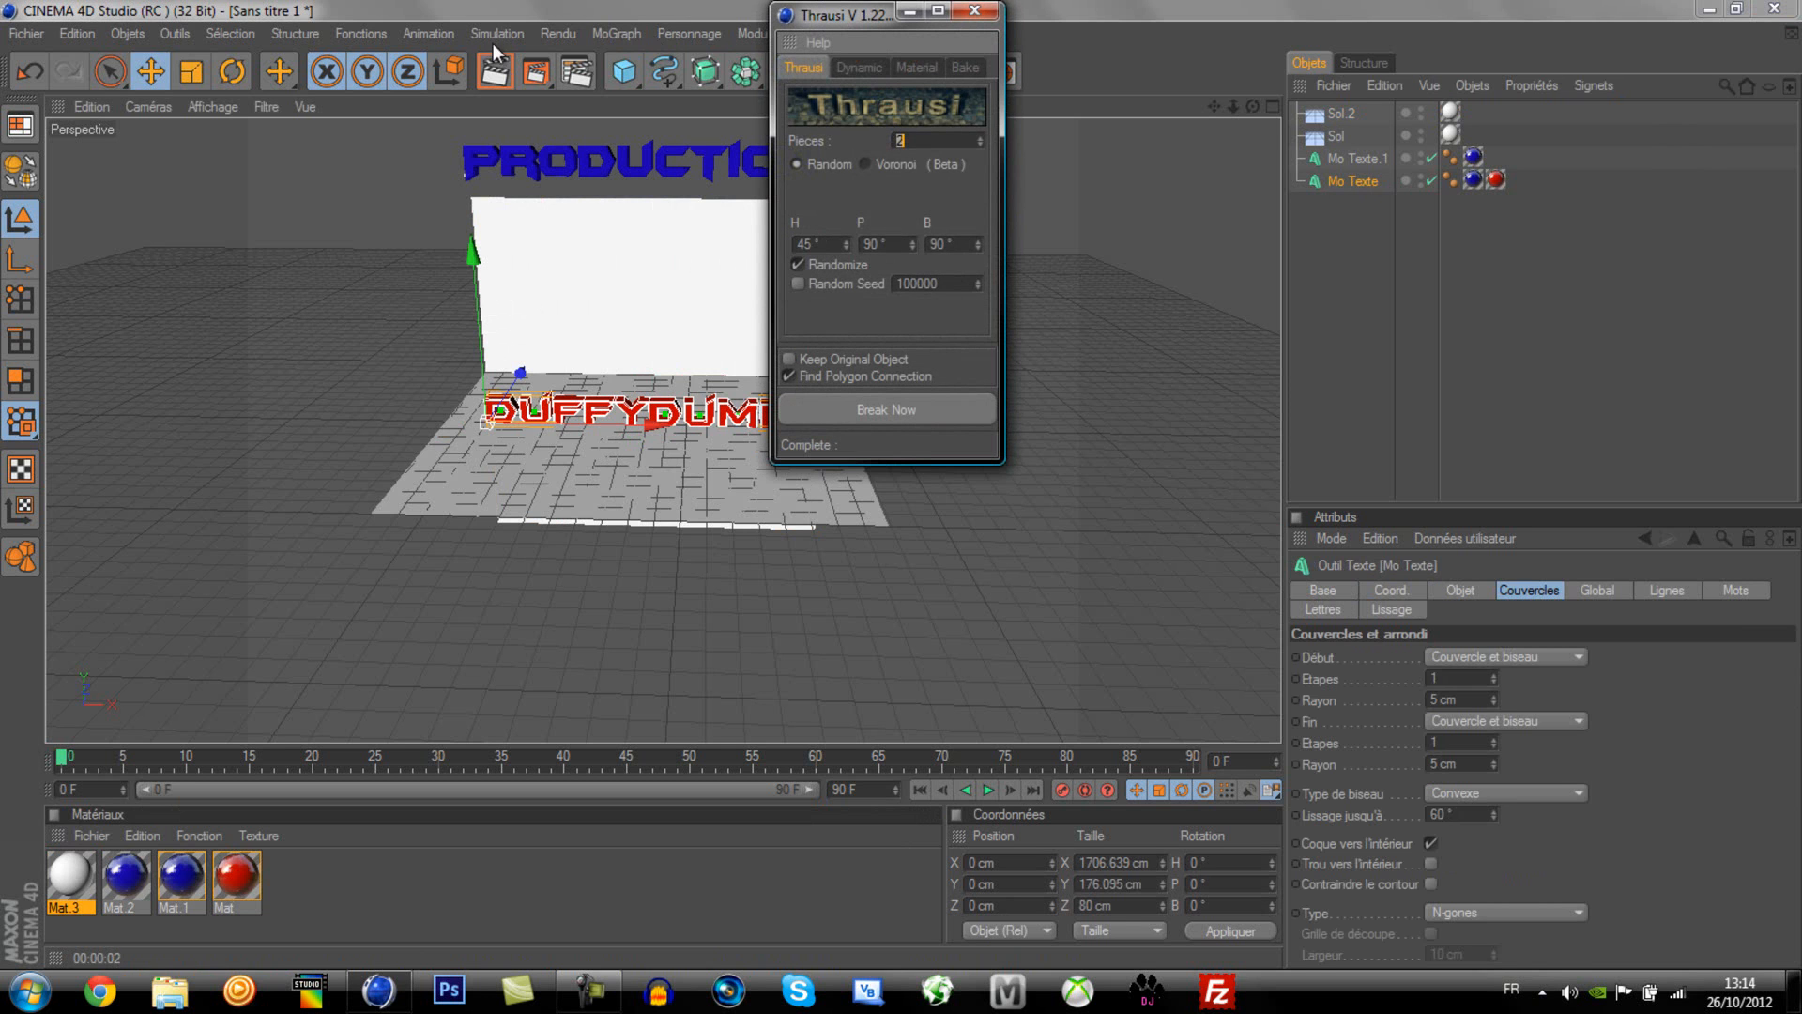
drag(869, 8, 290, 188)
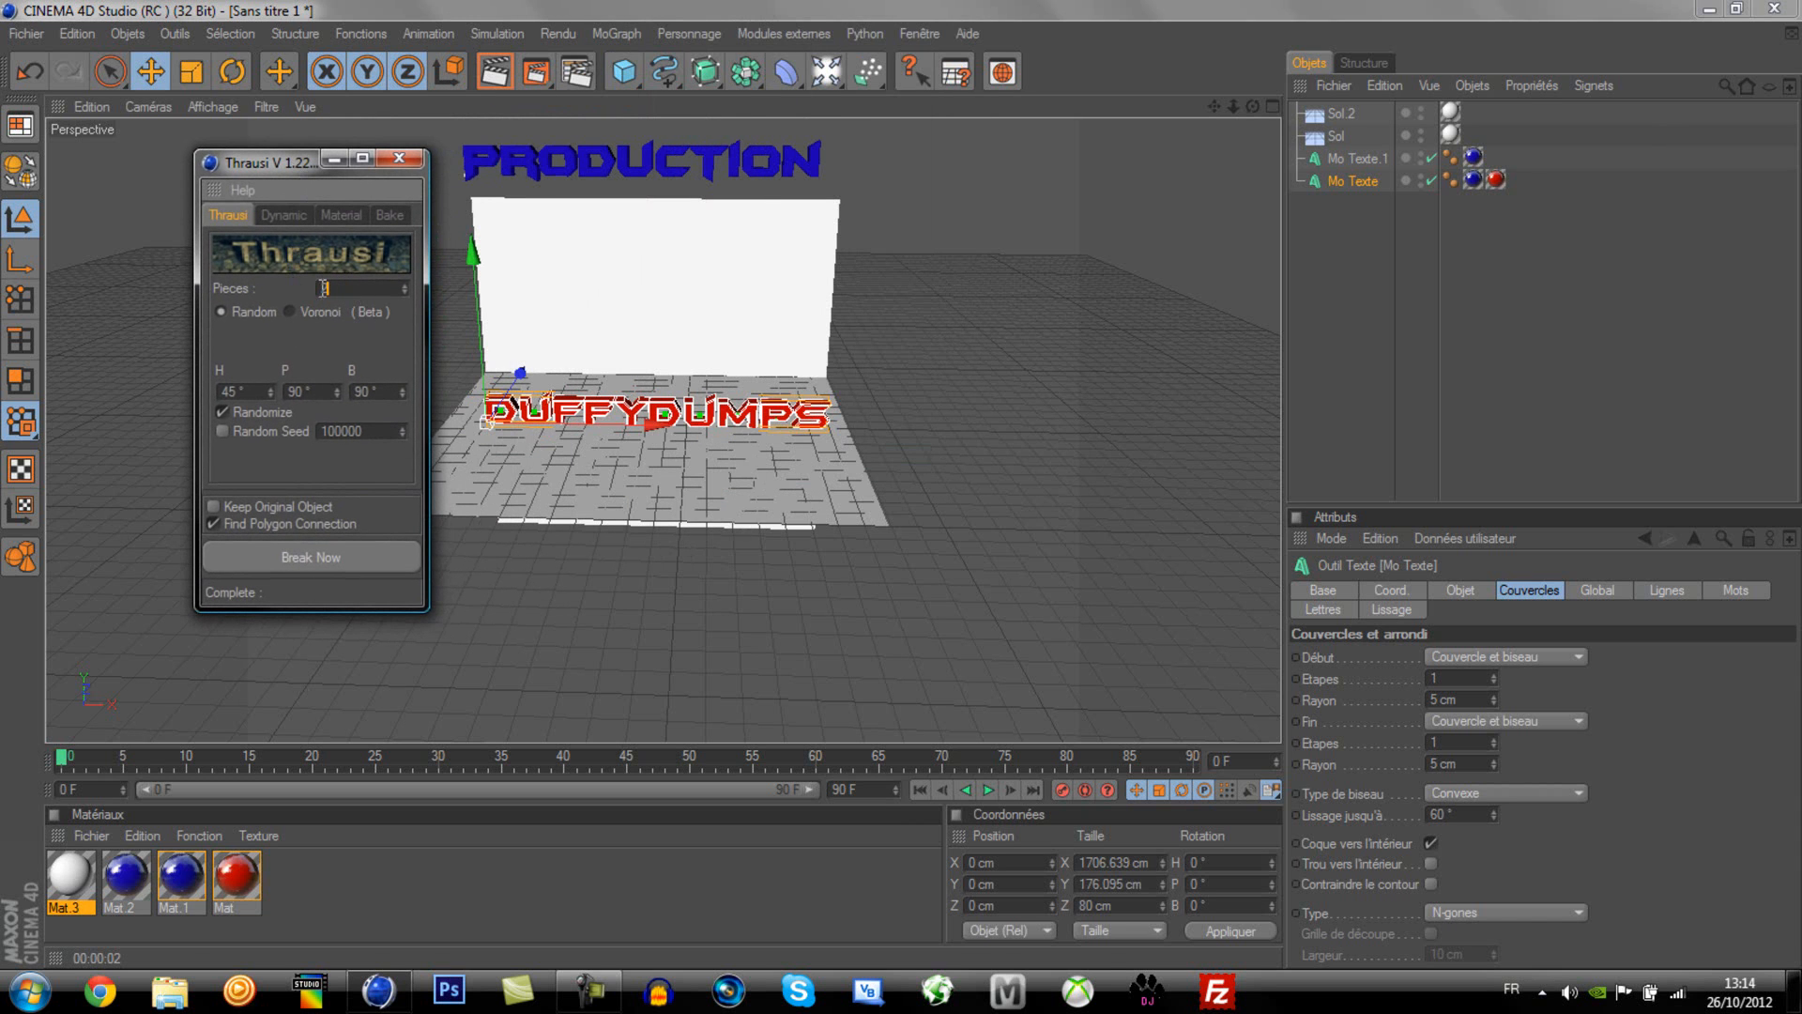
text(30)
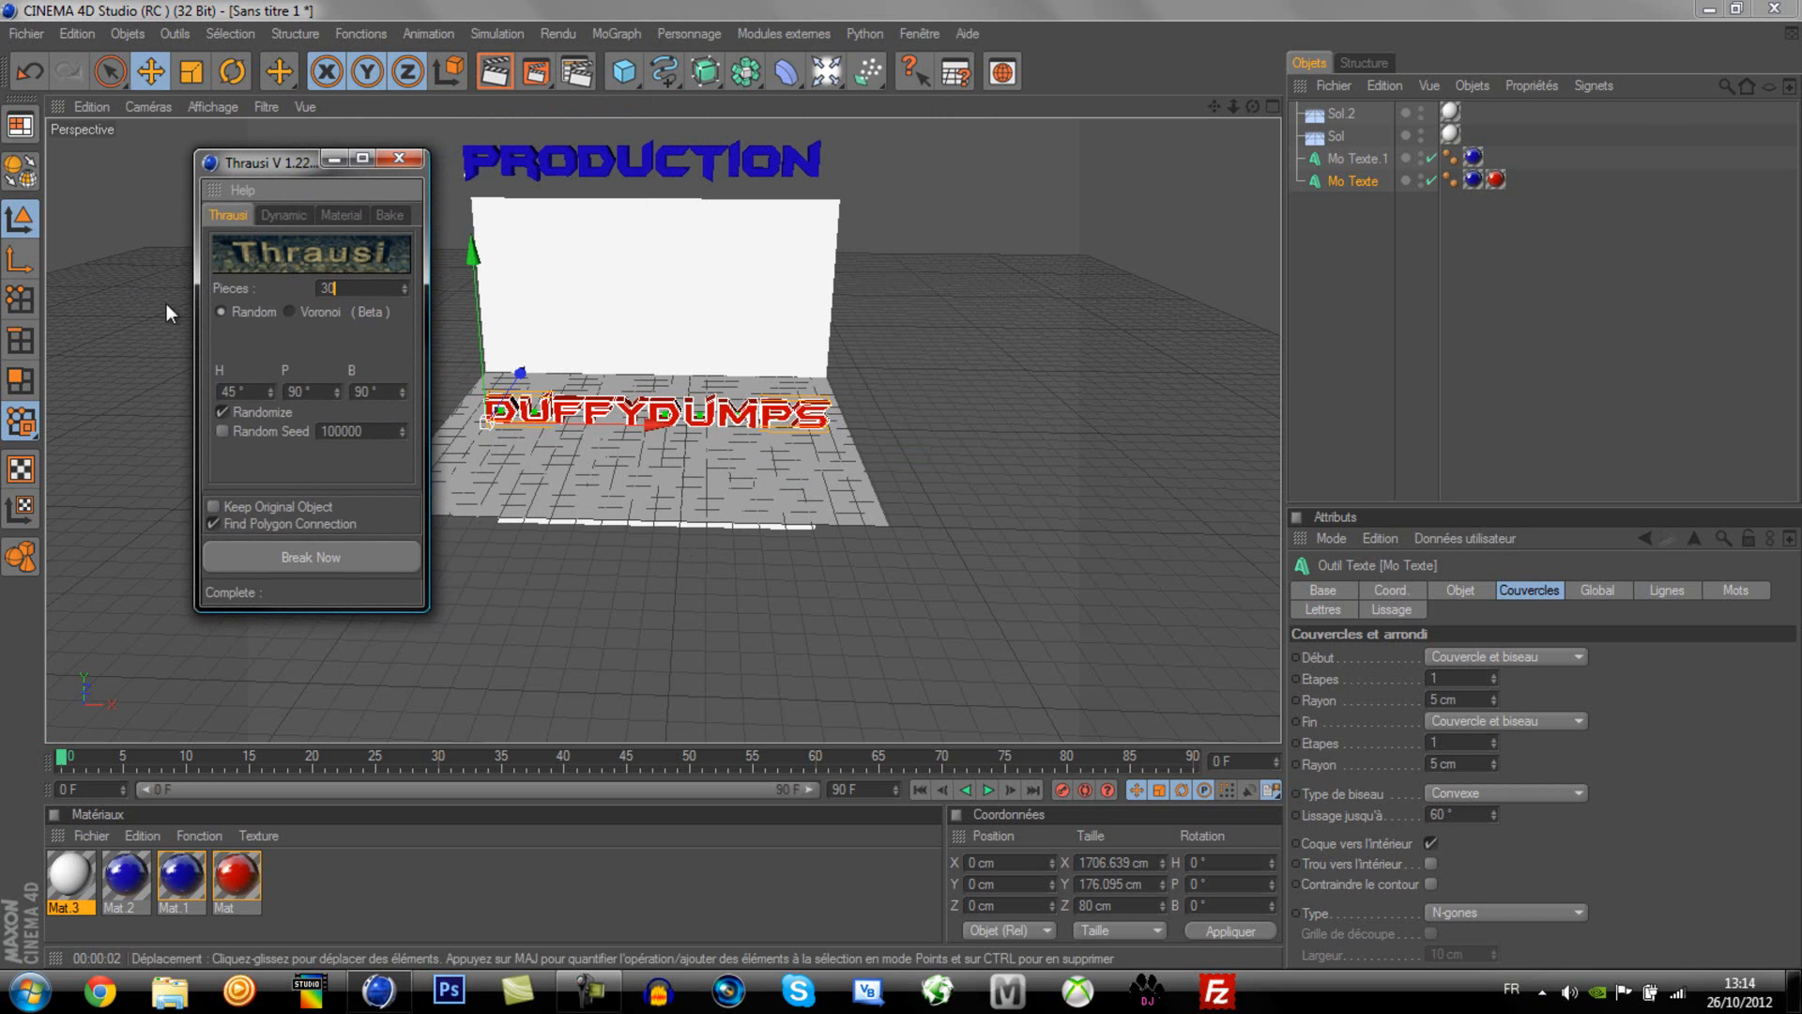
click(284, 562)
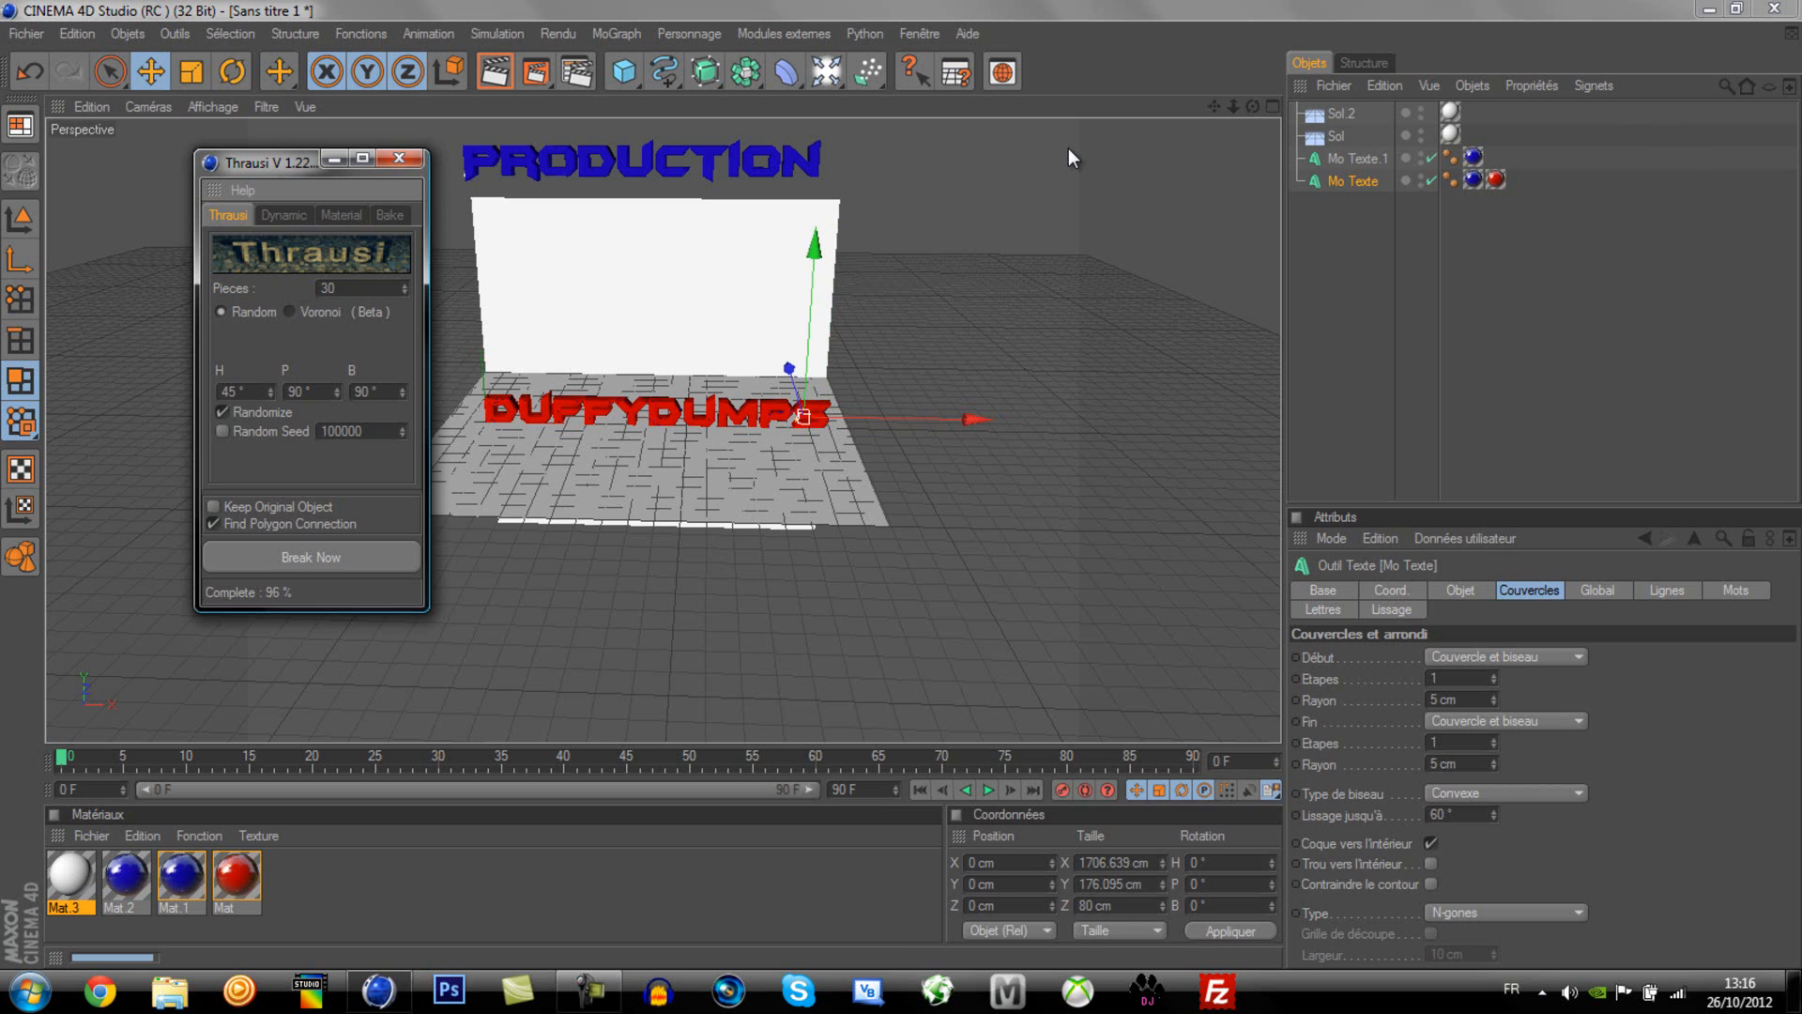
click(419, 160)
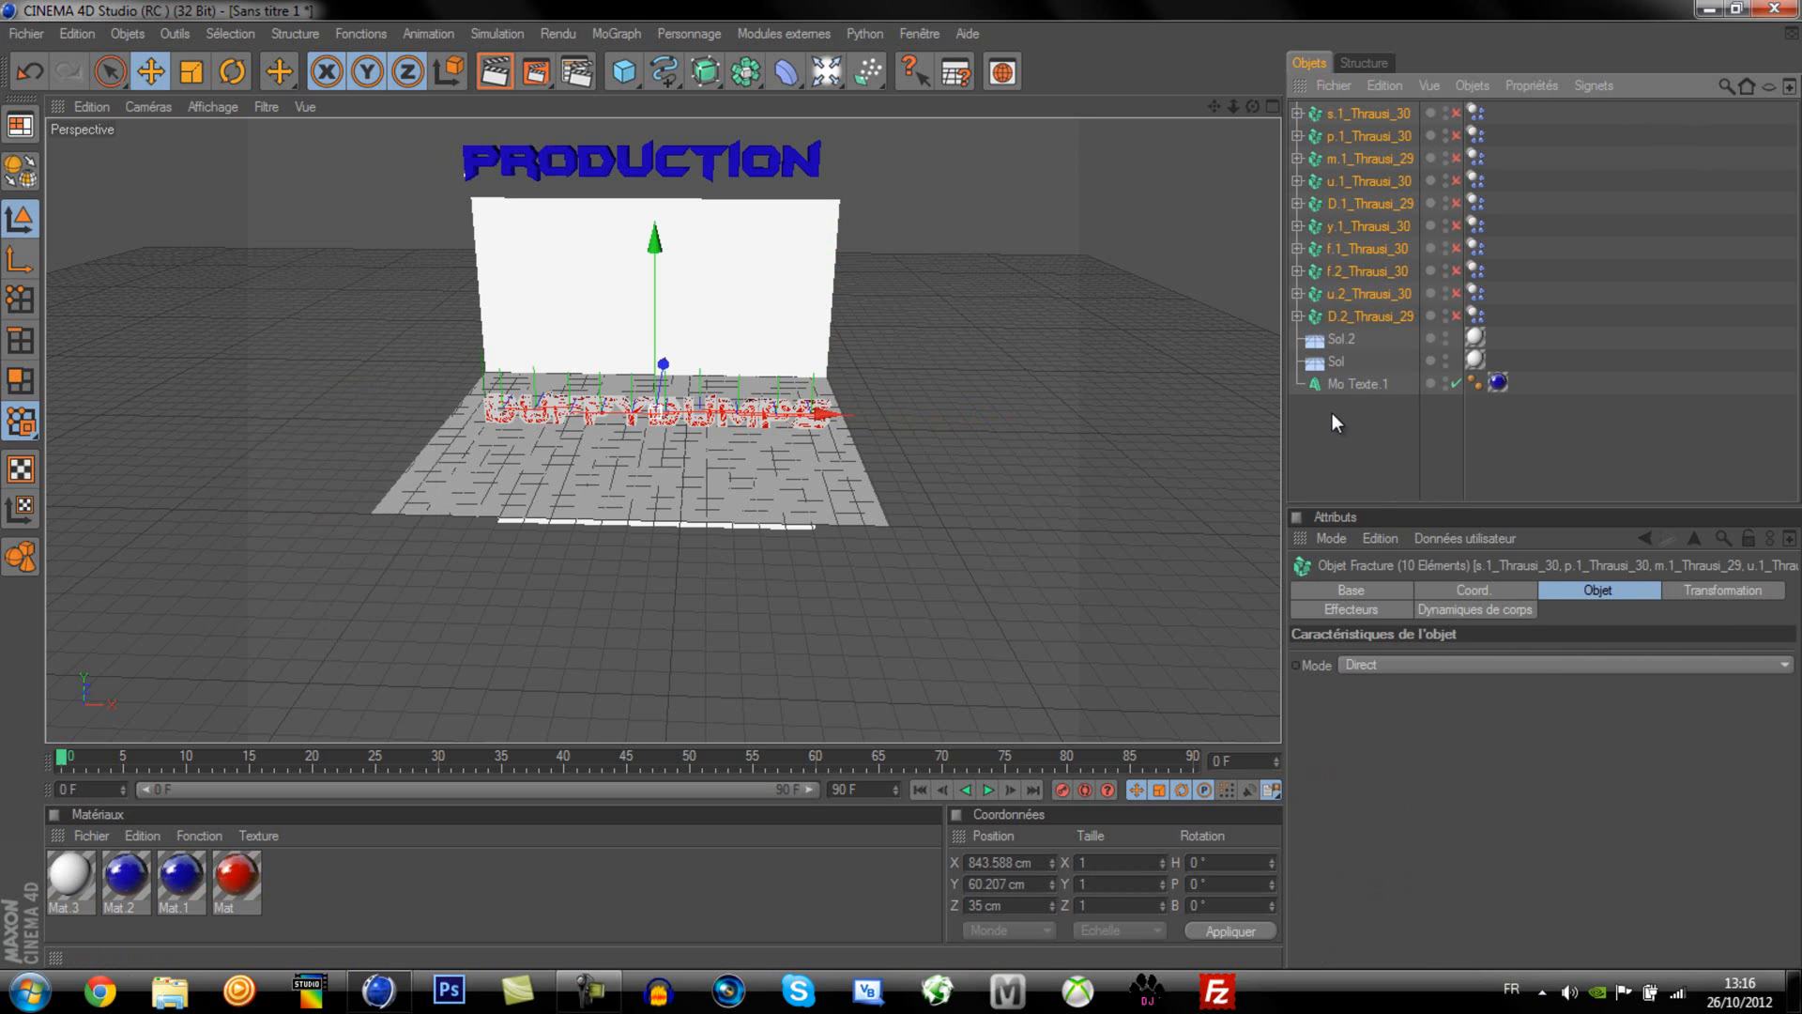
Step: Group all the Thrausi fracture objects of the "DuffyDumps" text under one null object and keep the group collapsed
click(1377, 428)
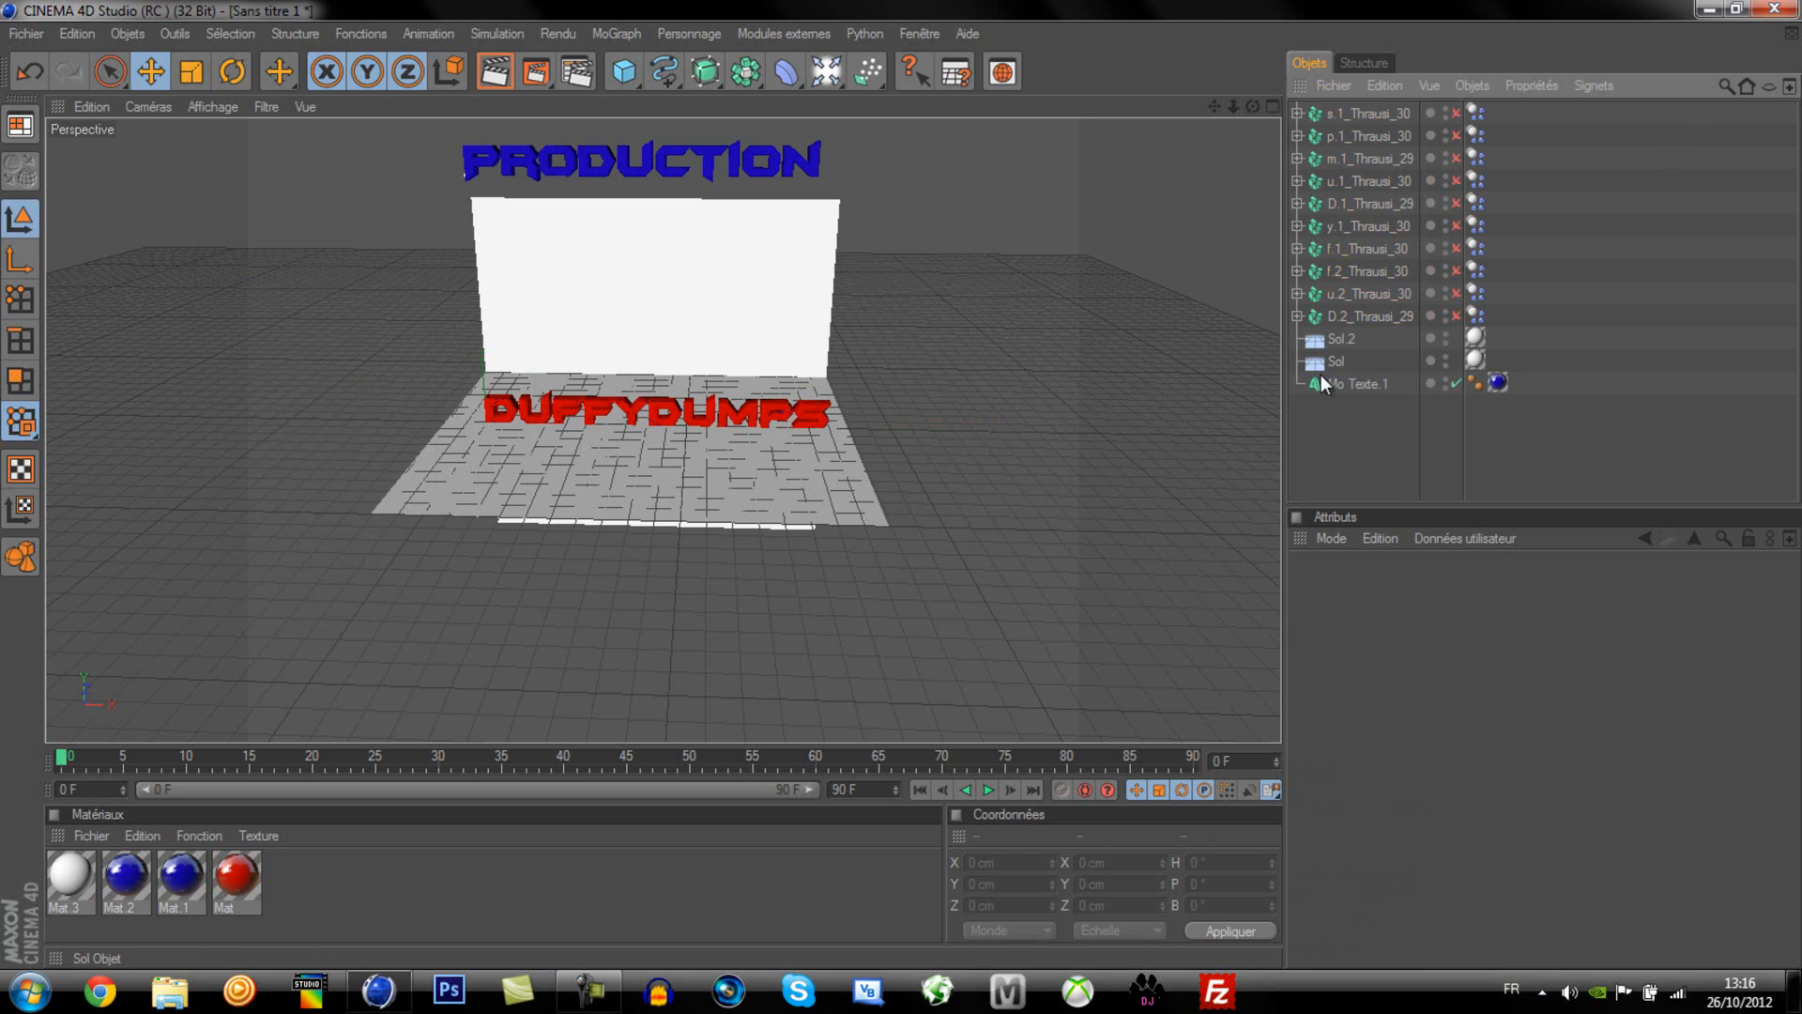
drag(1498, 315, 1365, 113)
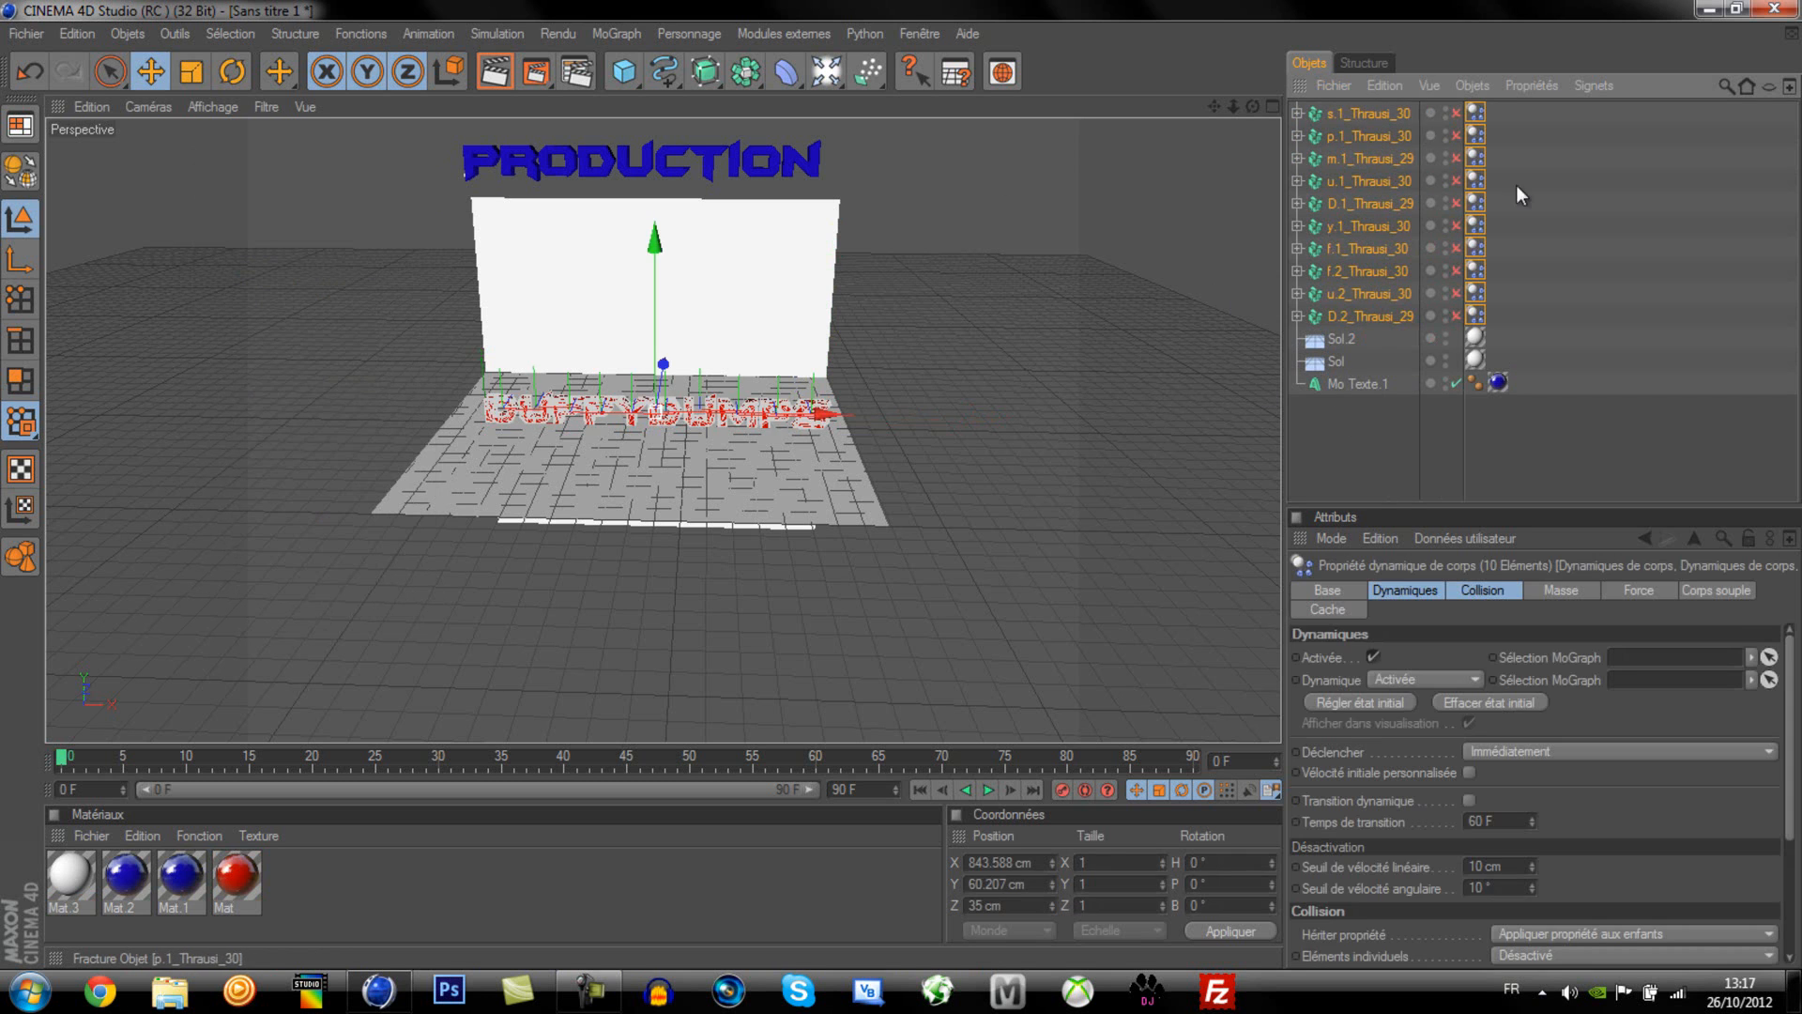
drag(1513, 314, 1362, 115)
right_click(1349, 170)
click(1411, 679)
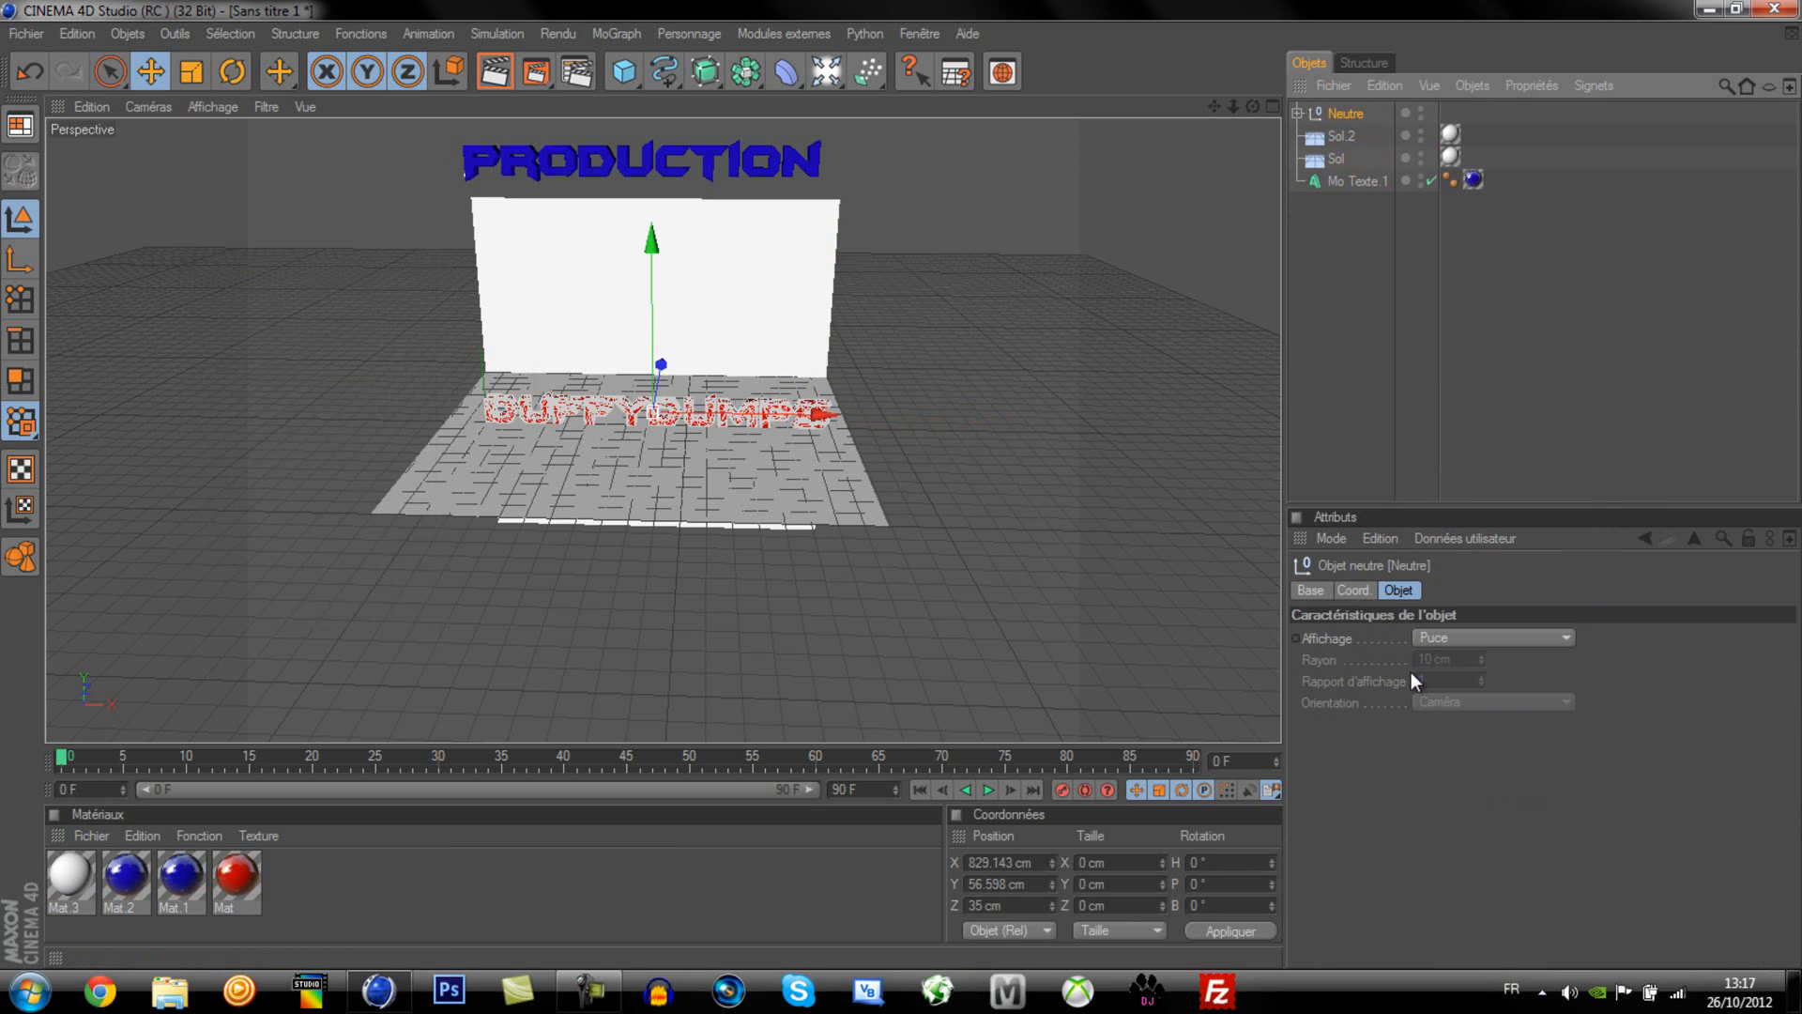
click(1292, 114)
click(1297, 111)
click(1298, 111)
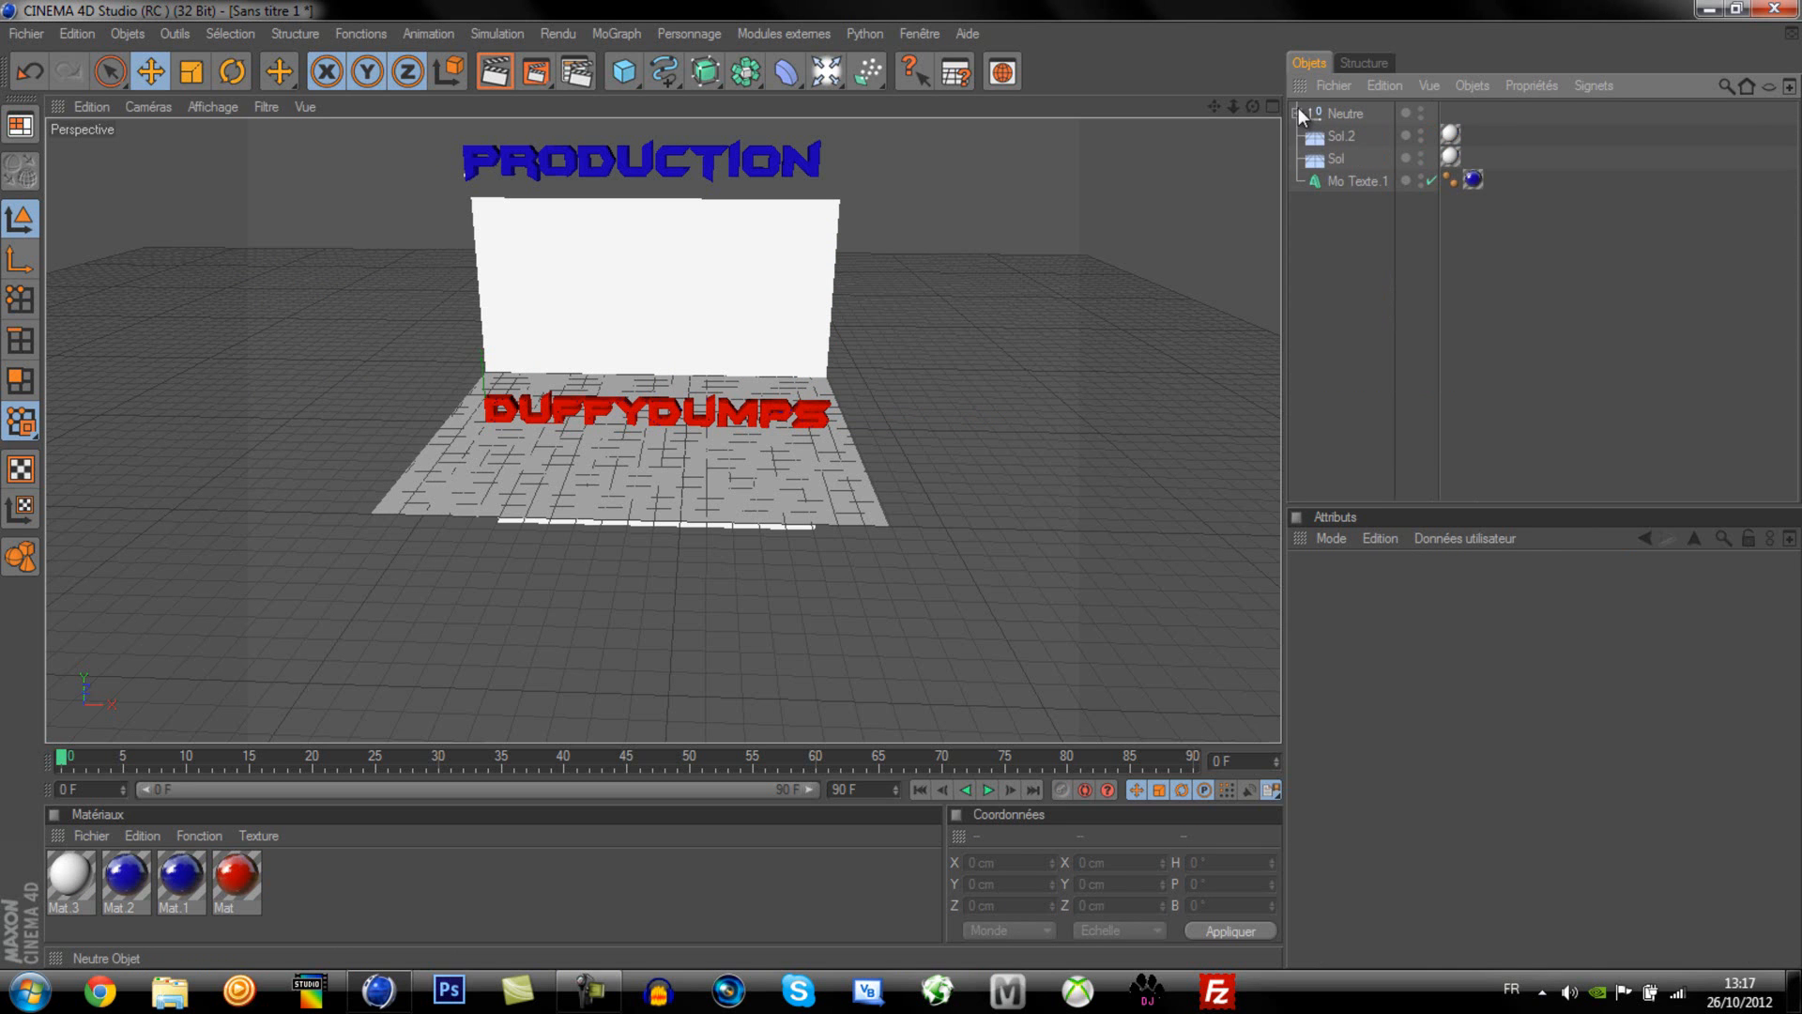
Step: Add a collision dynamics tag to the horizontal floor object Sol
click(1336, 158)
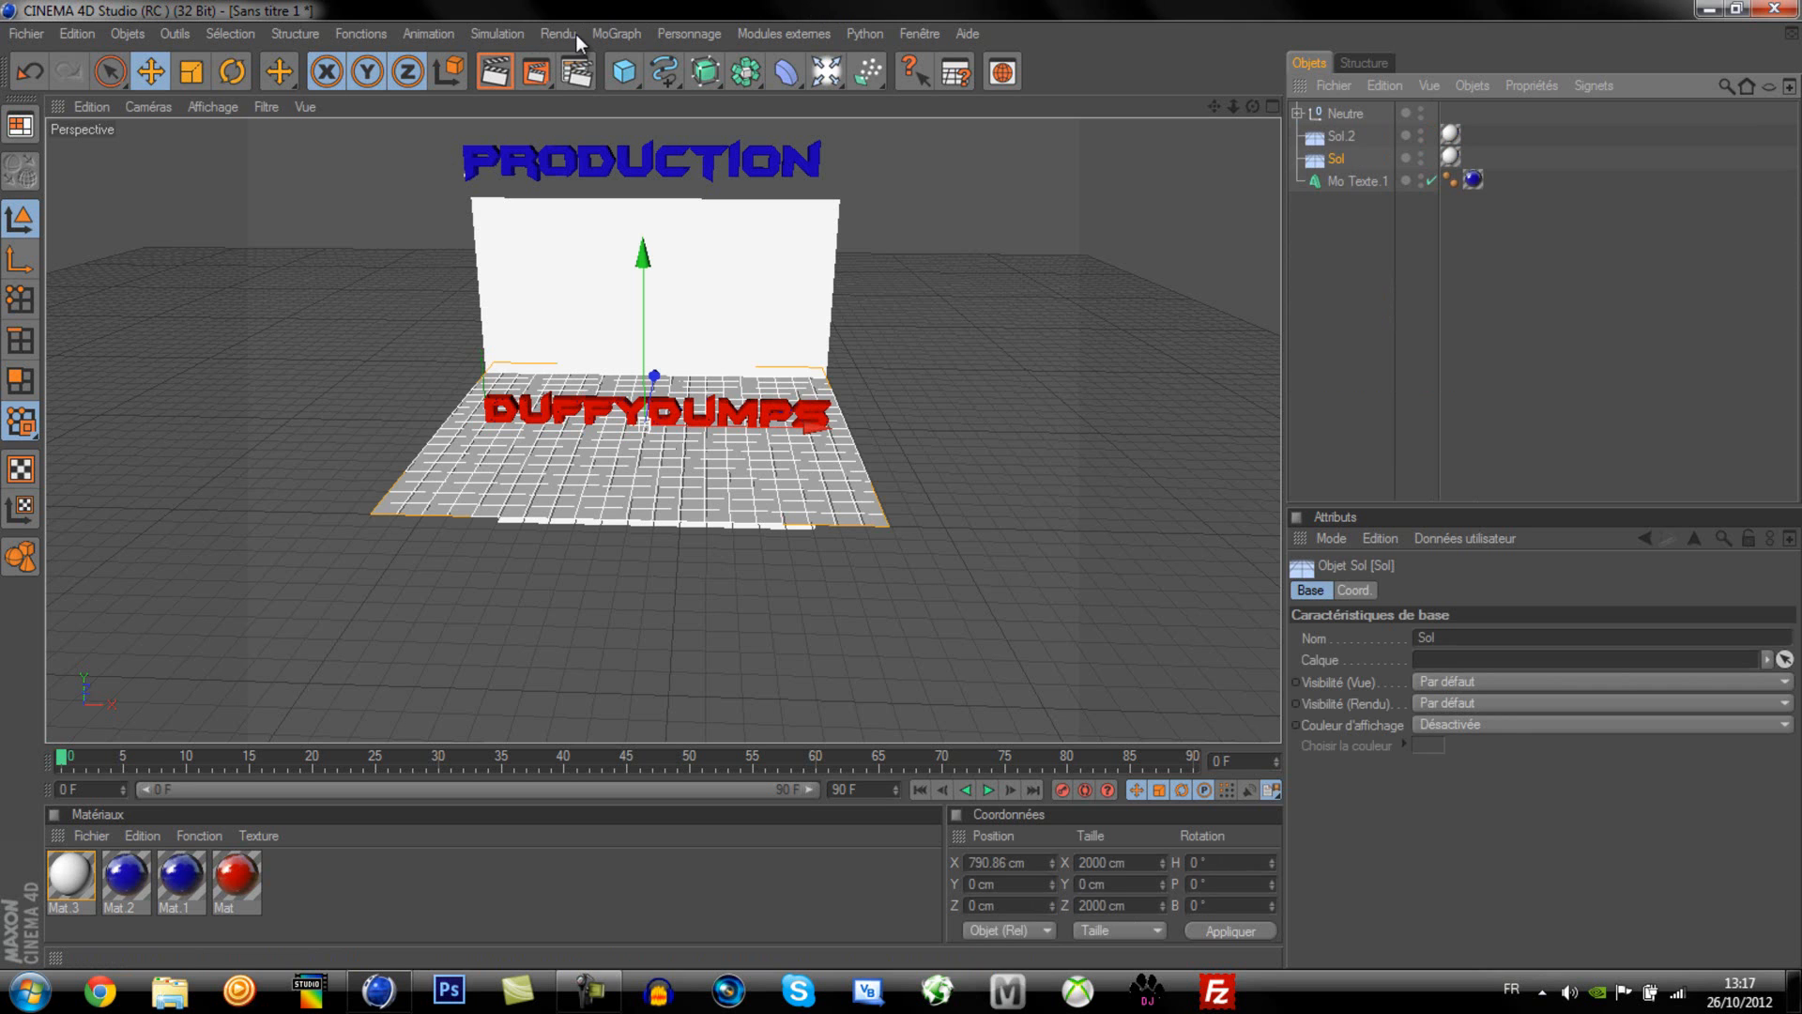
click(507, 30)
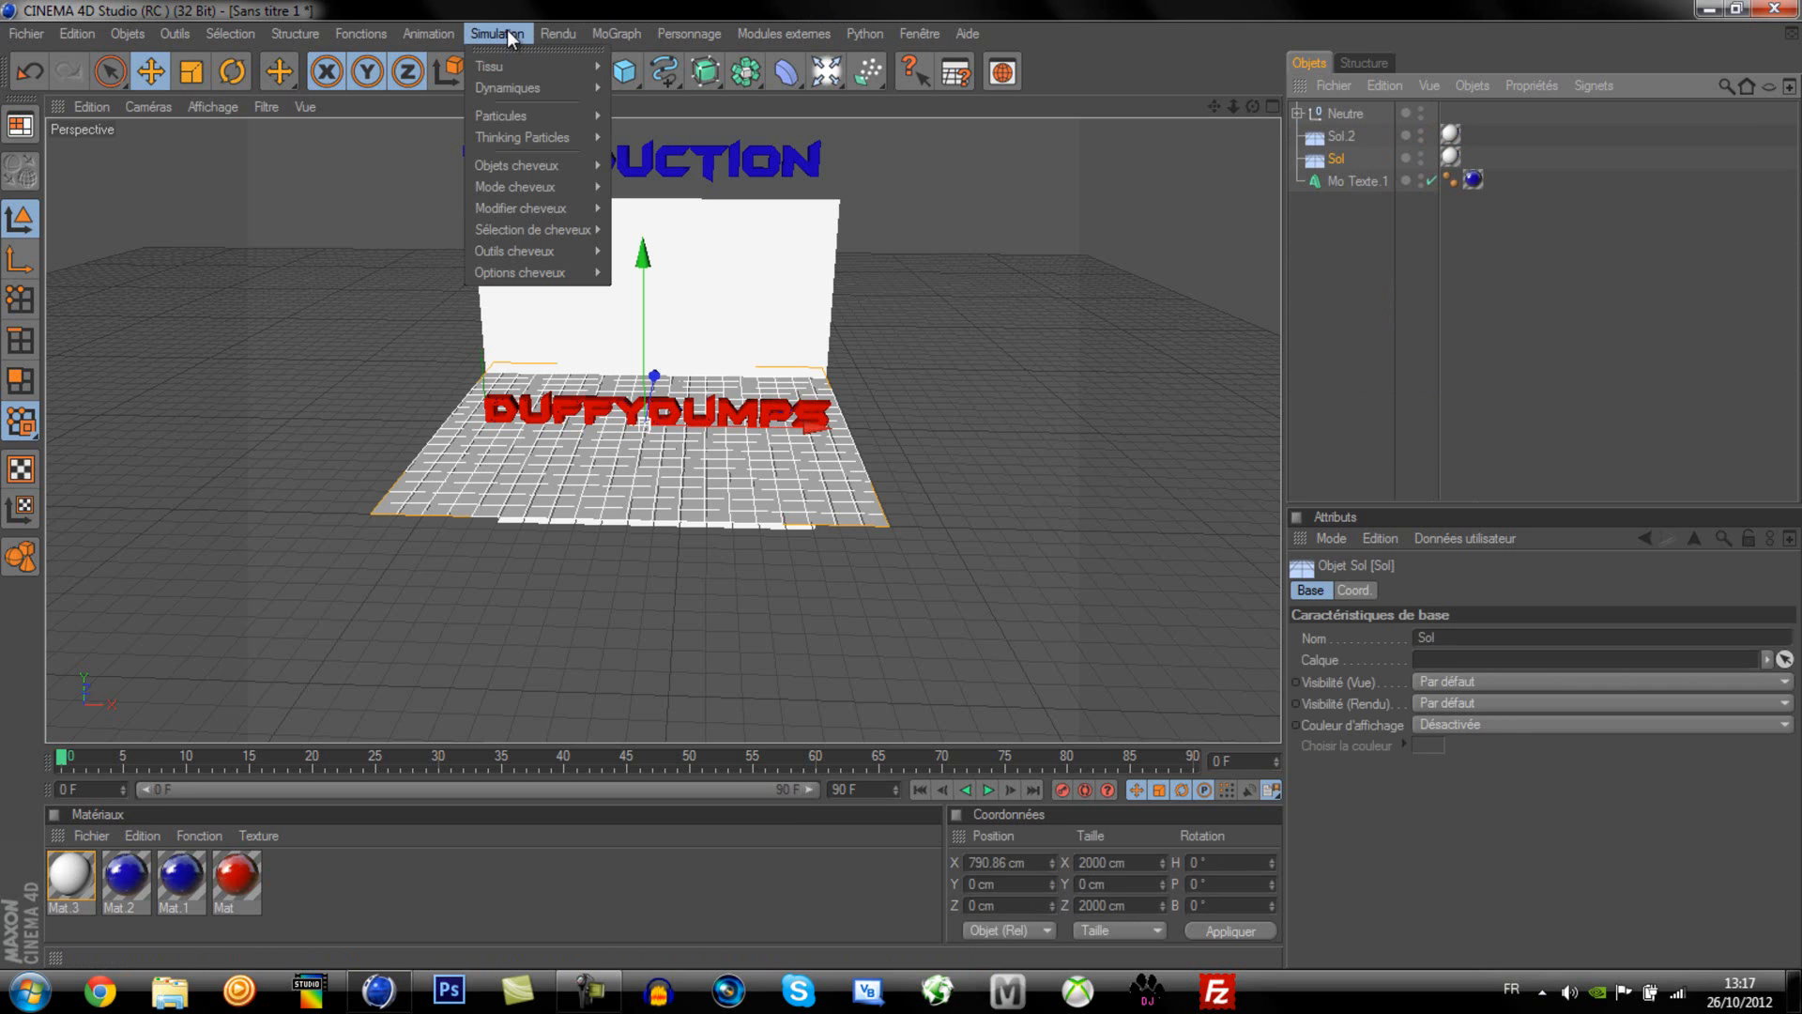
mouse_move(503, 89)
click(622, 96)
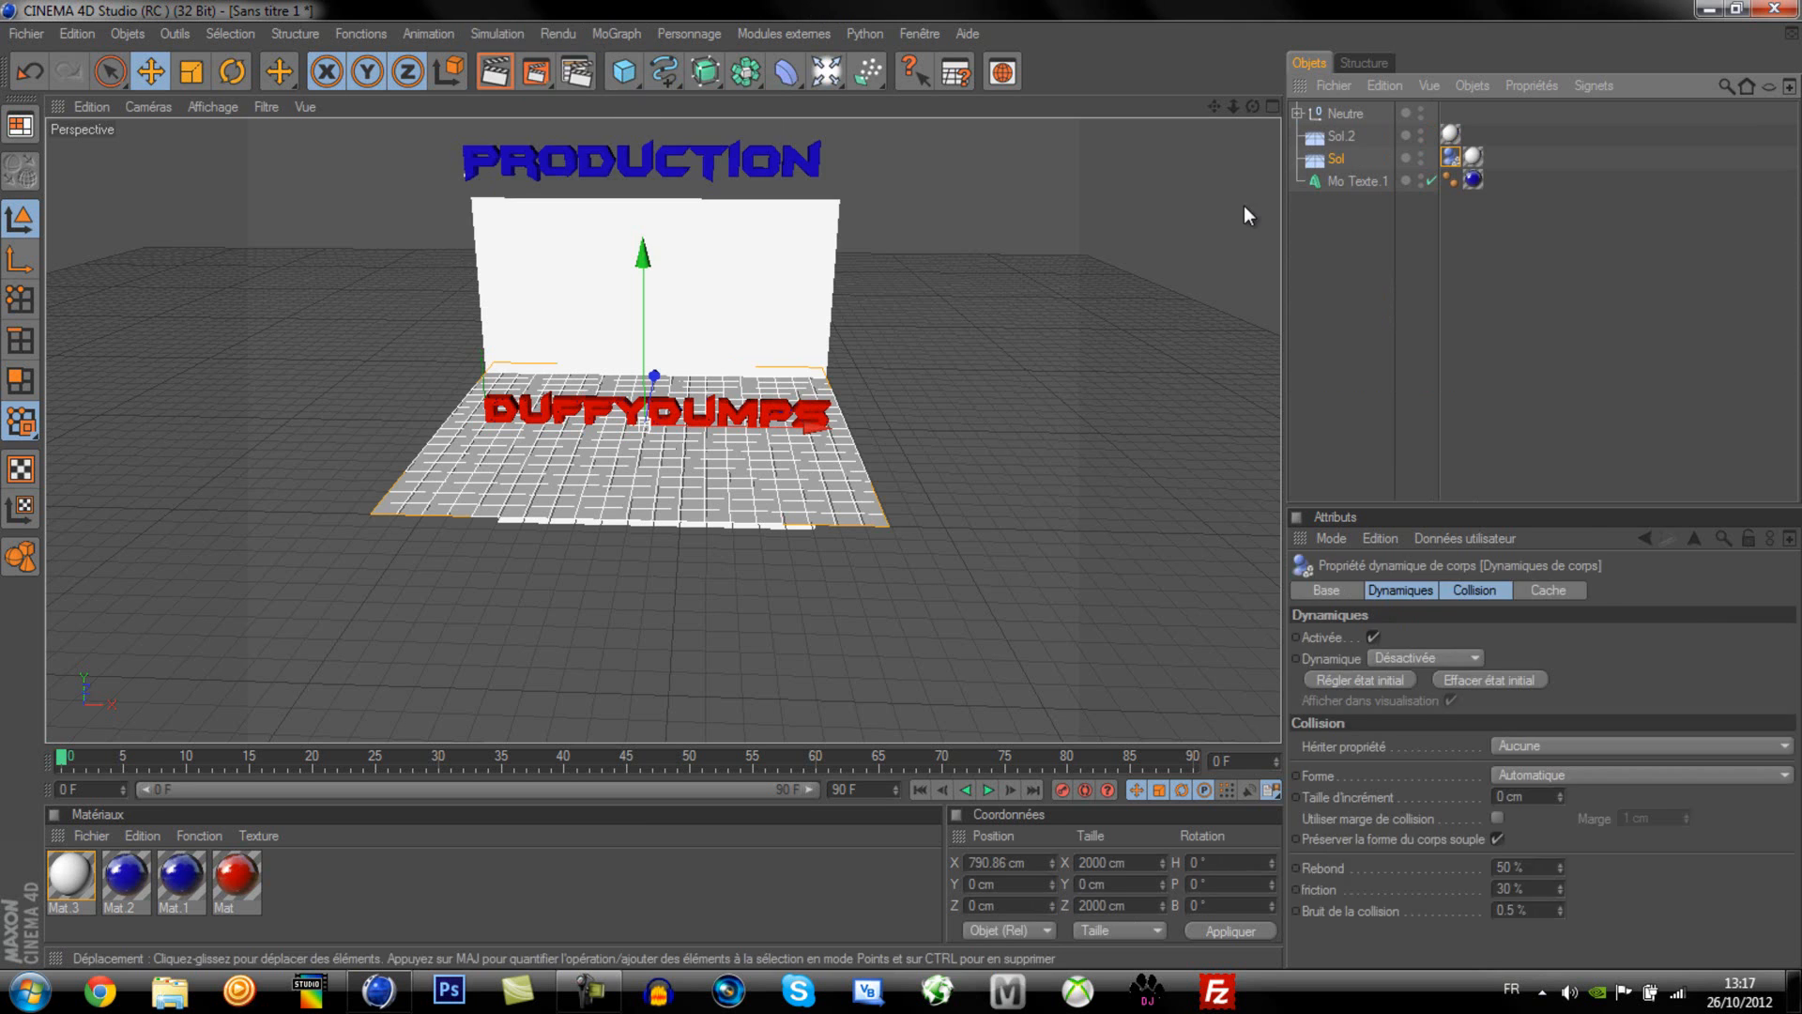
Step: Add the same collision dynamics tag to the upright backdrop object Sol.2
click(1336, 137)
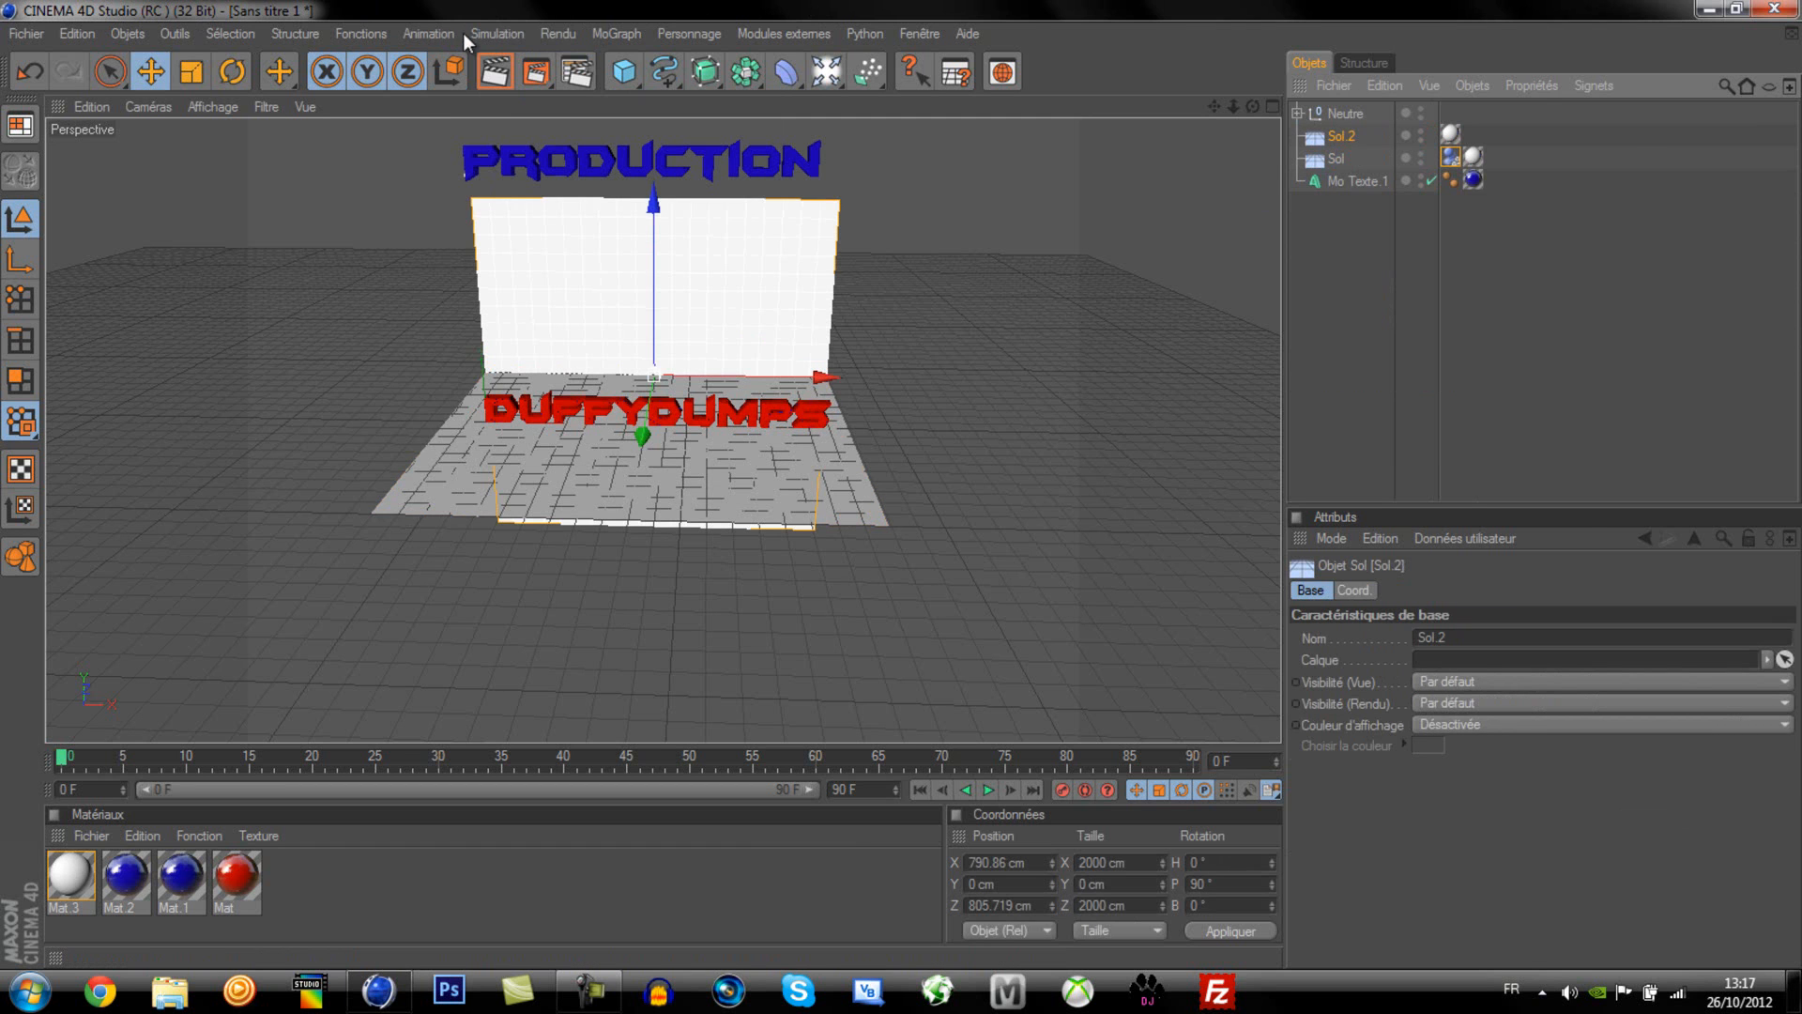
click(490, 32)
mouse_move(510, 91)
click(702, 97)
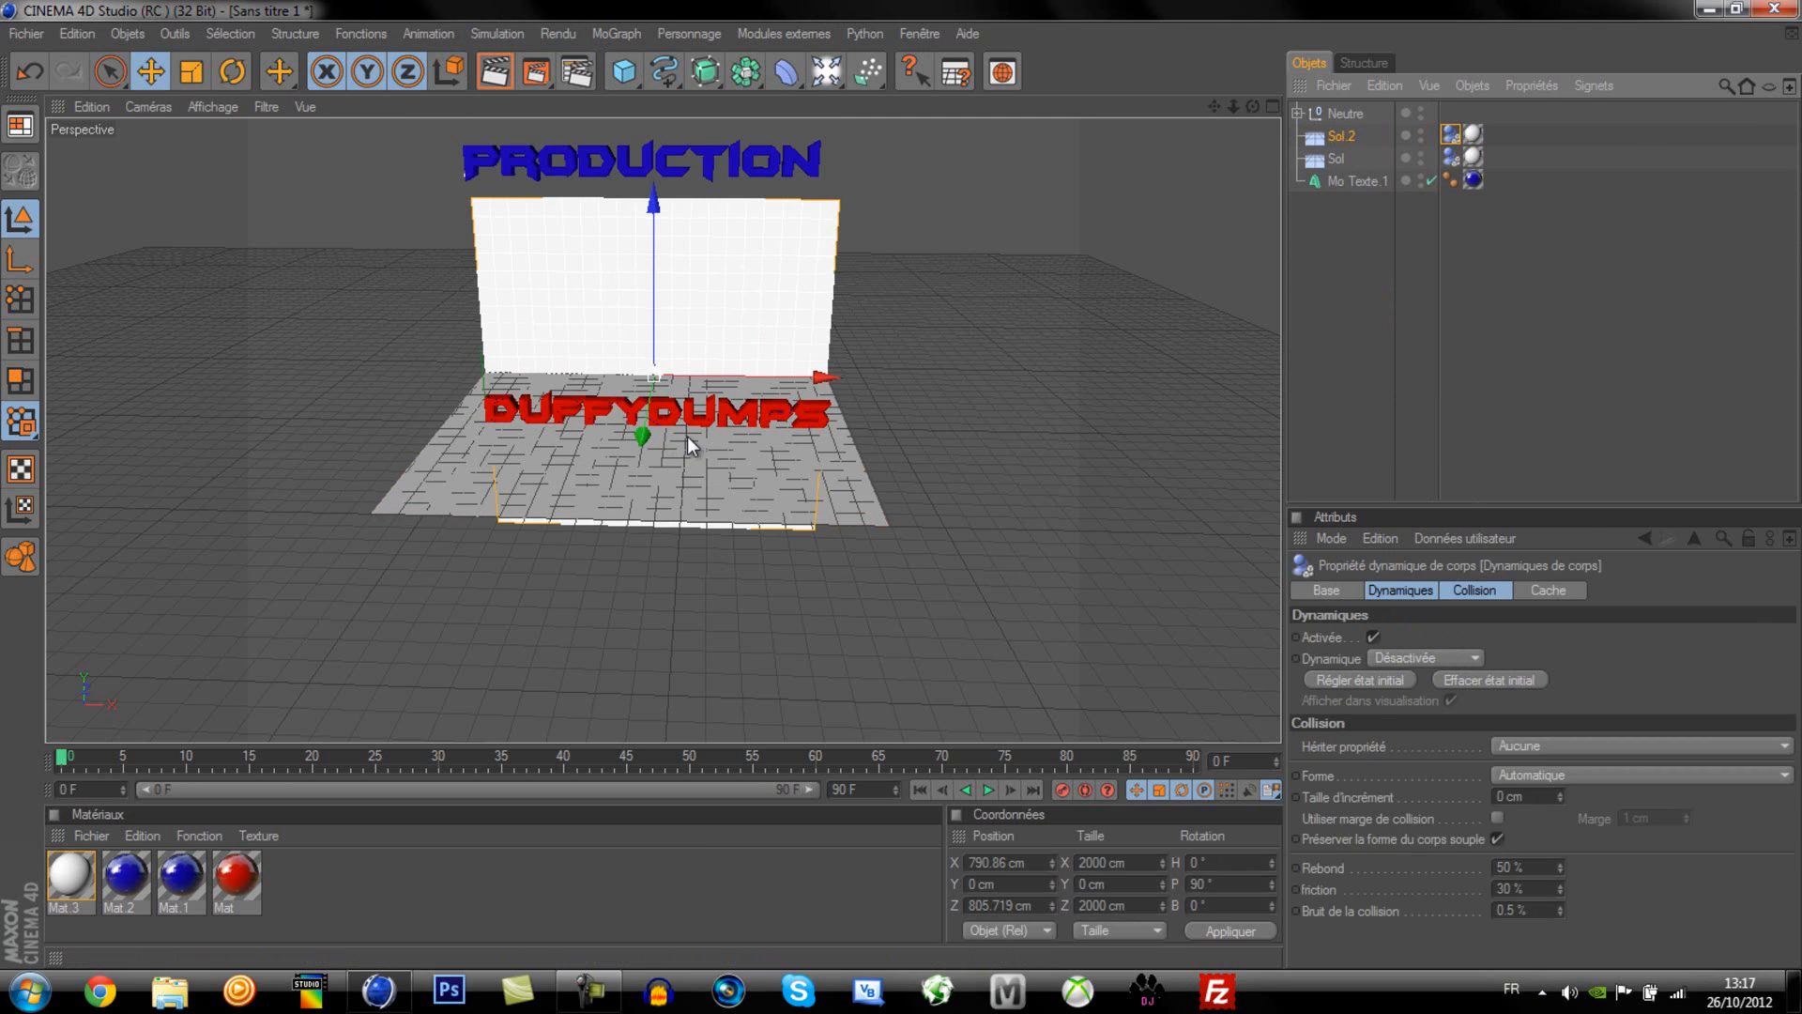
click(1333, 160)
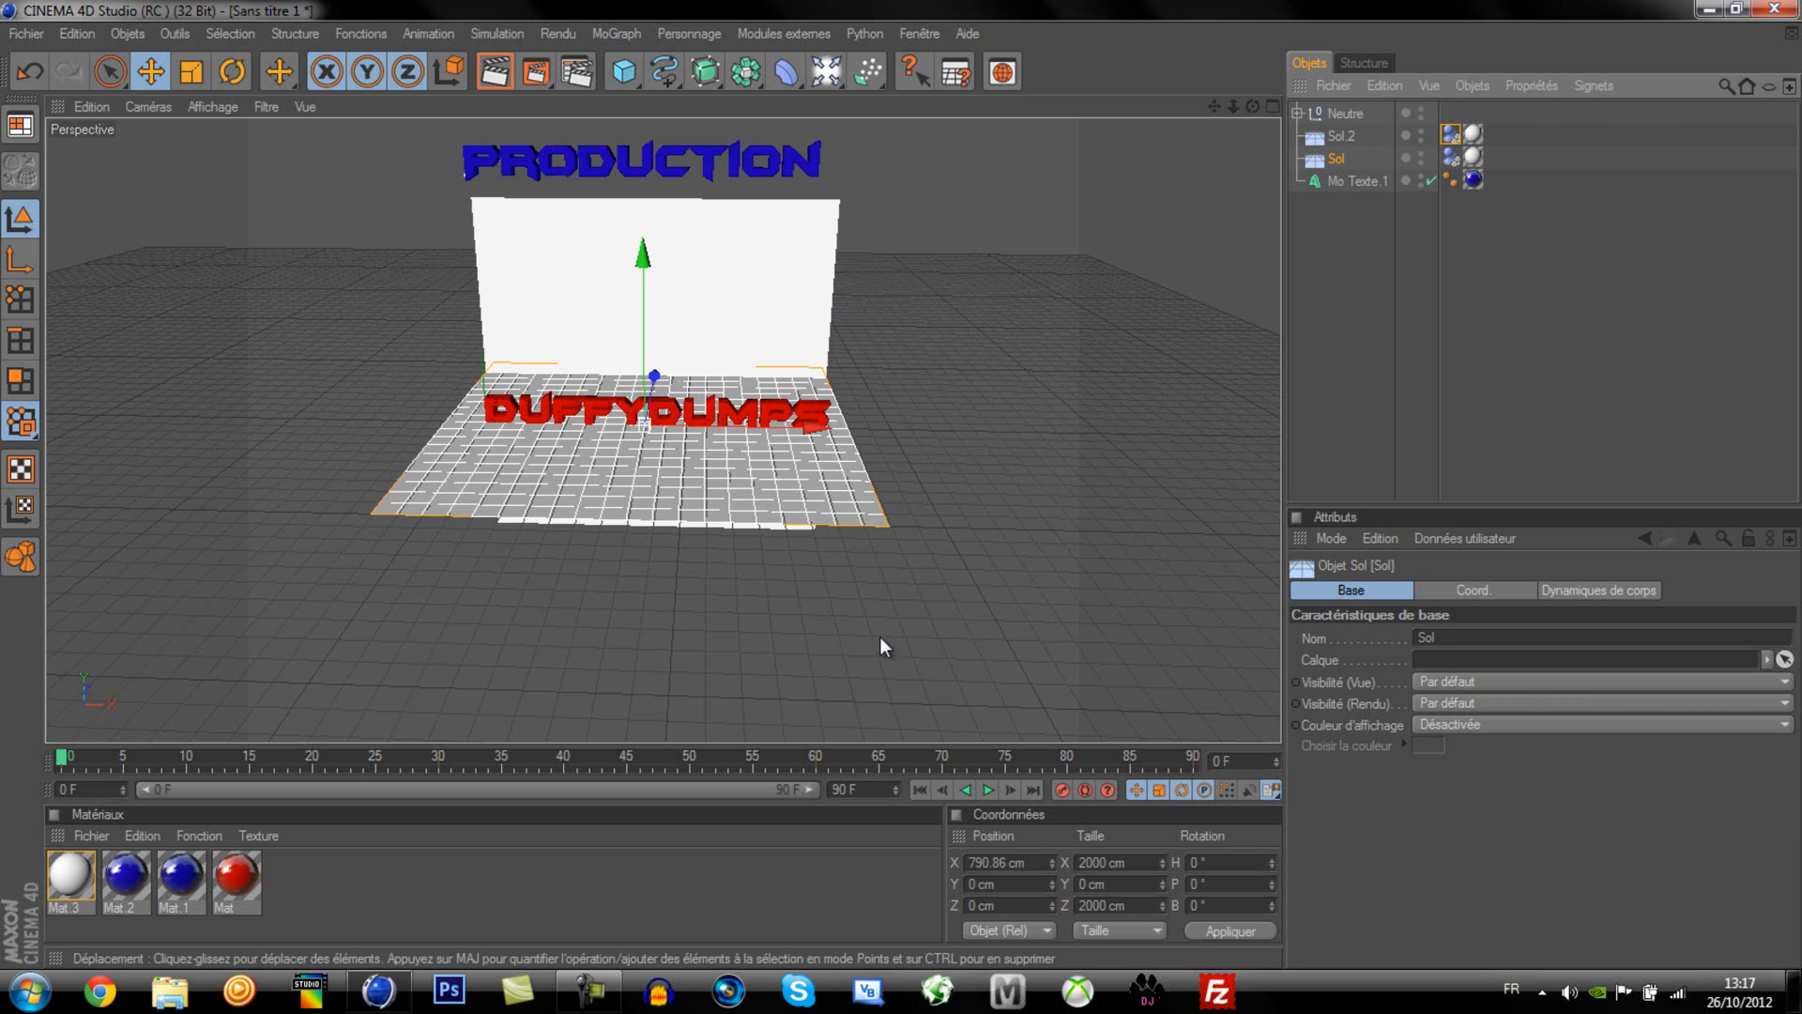
click(1356, 137)
Step: Set the dynamics trigger of all the Thrausi fracture objects in the Neutre group to Sur collision
click(1299, 112)
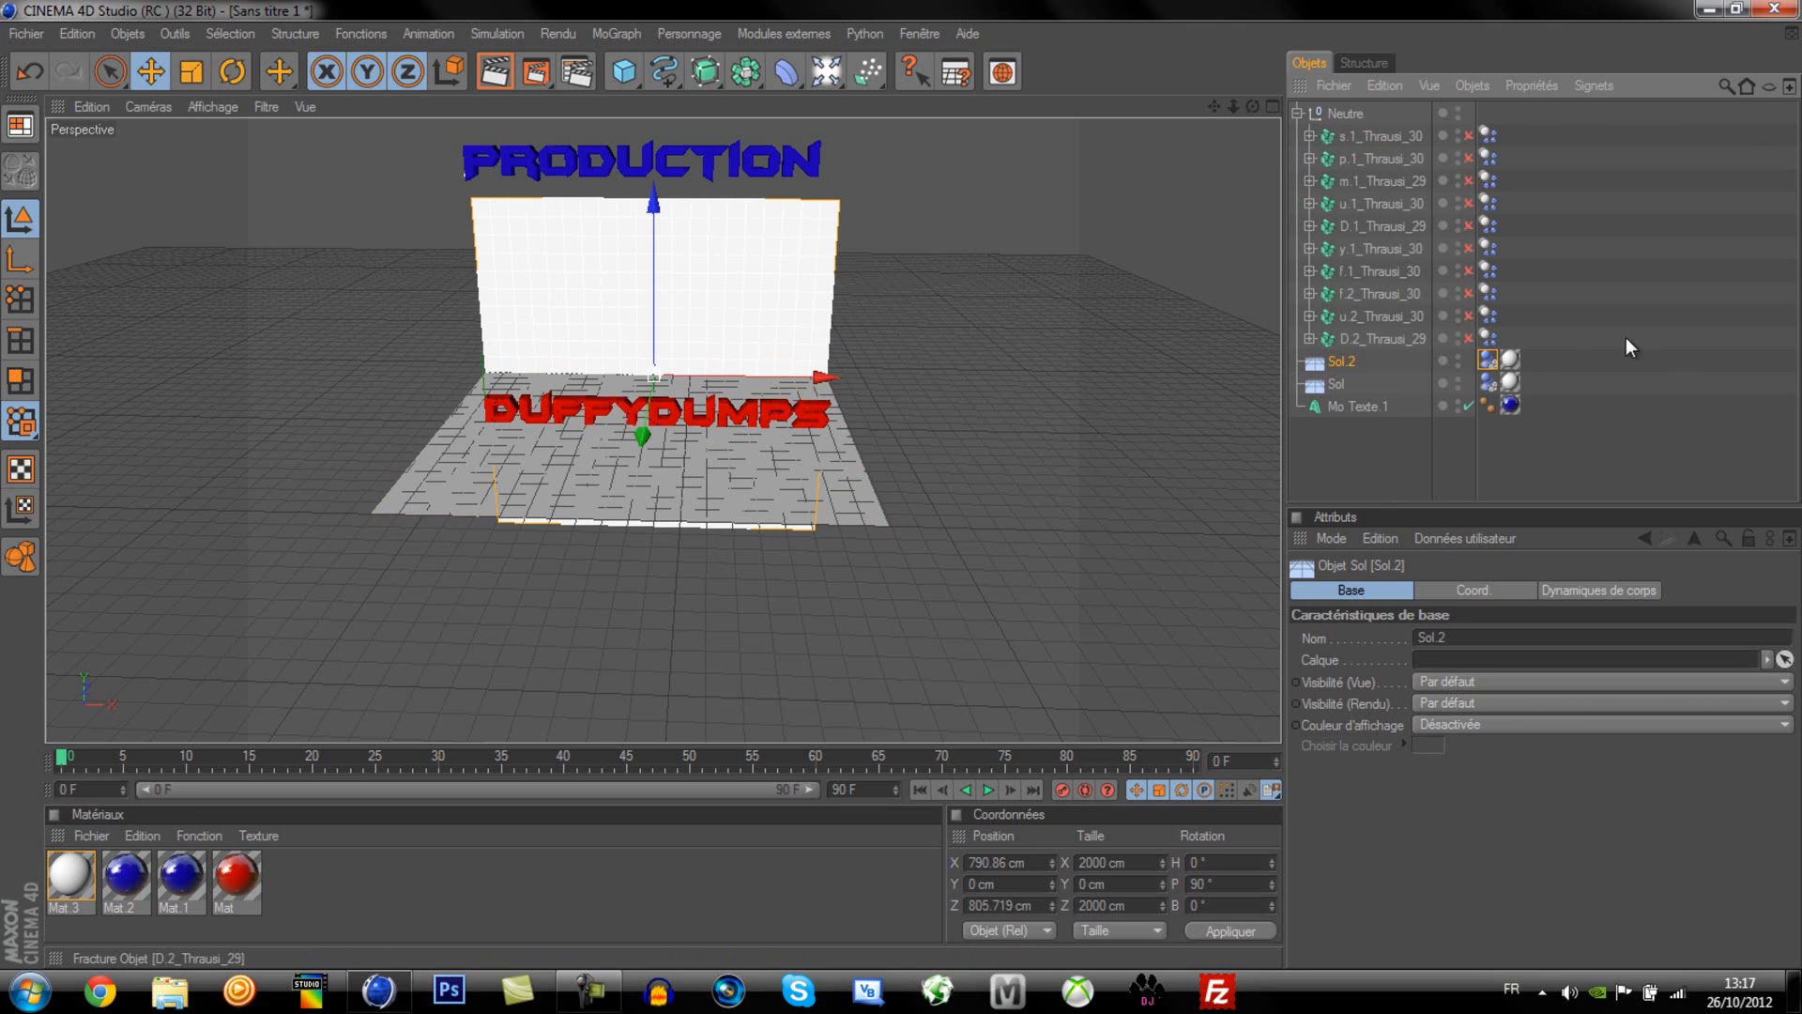
drag(1525, 337, 1329, 136)
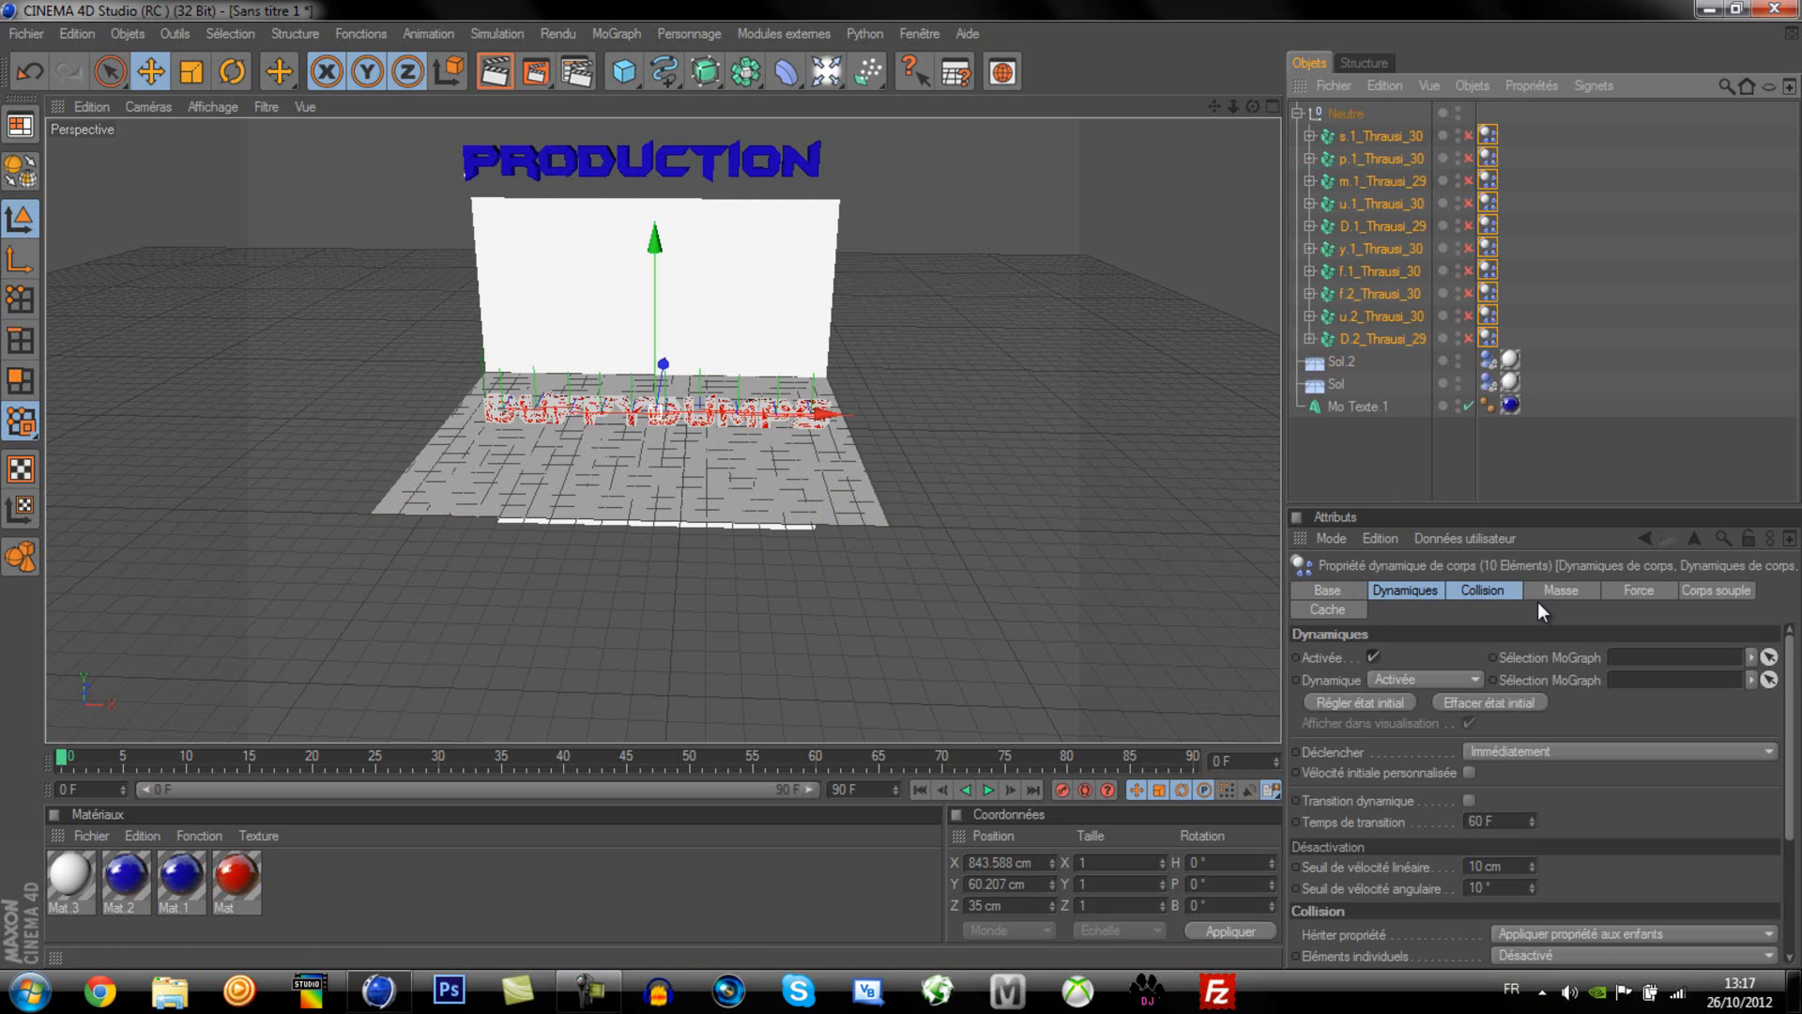
click(1513, 745)
click(1501, 816)
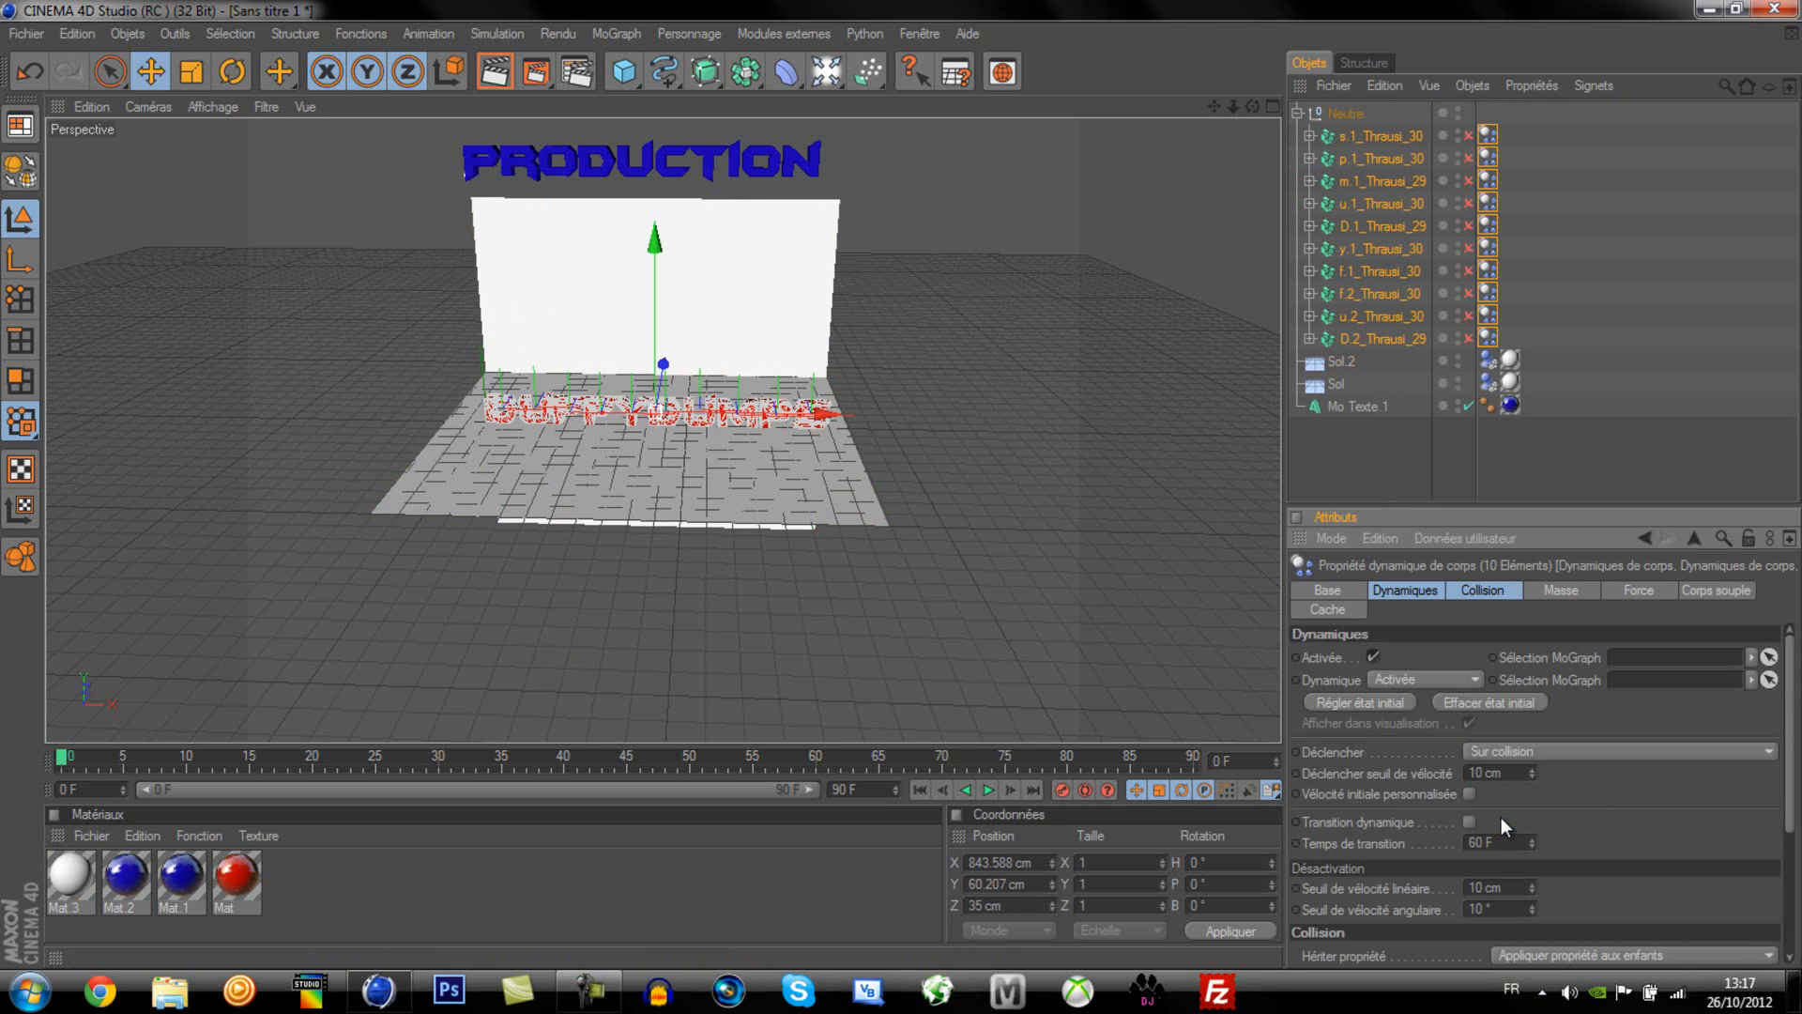
Step: Make the "Production" text (Mo Texte.1) a rigid body and collapse the Neutre group
click(1338, 405)
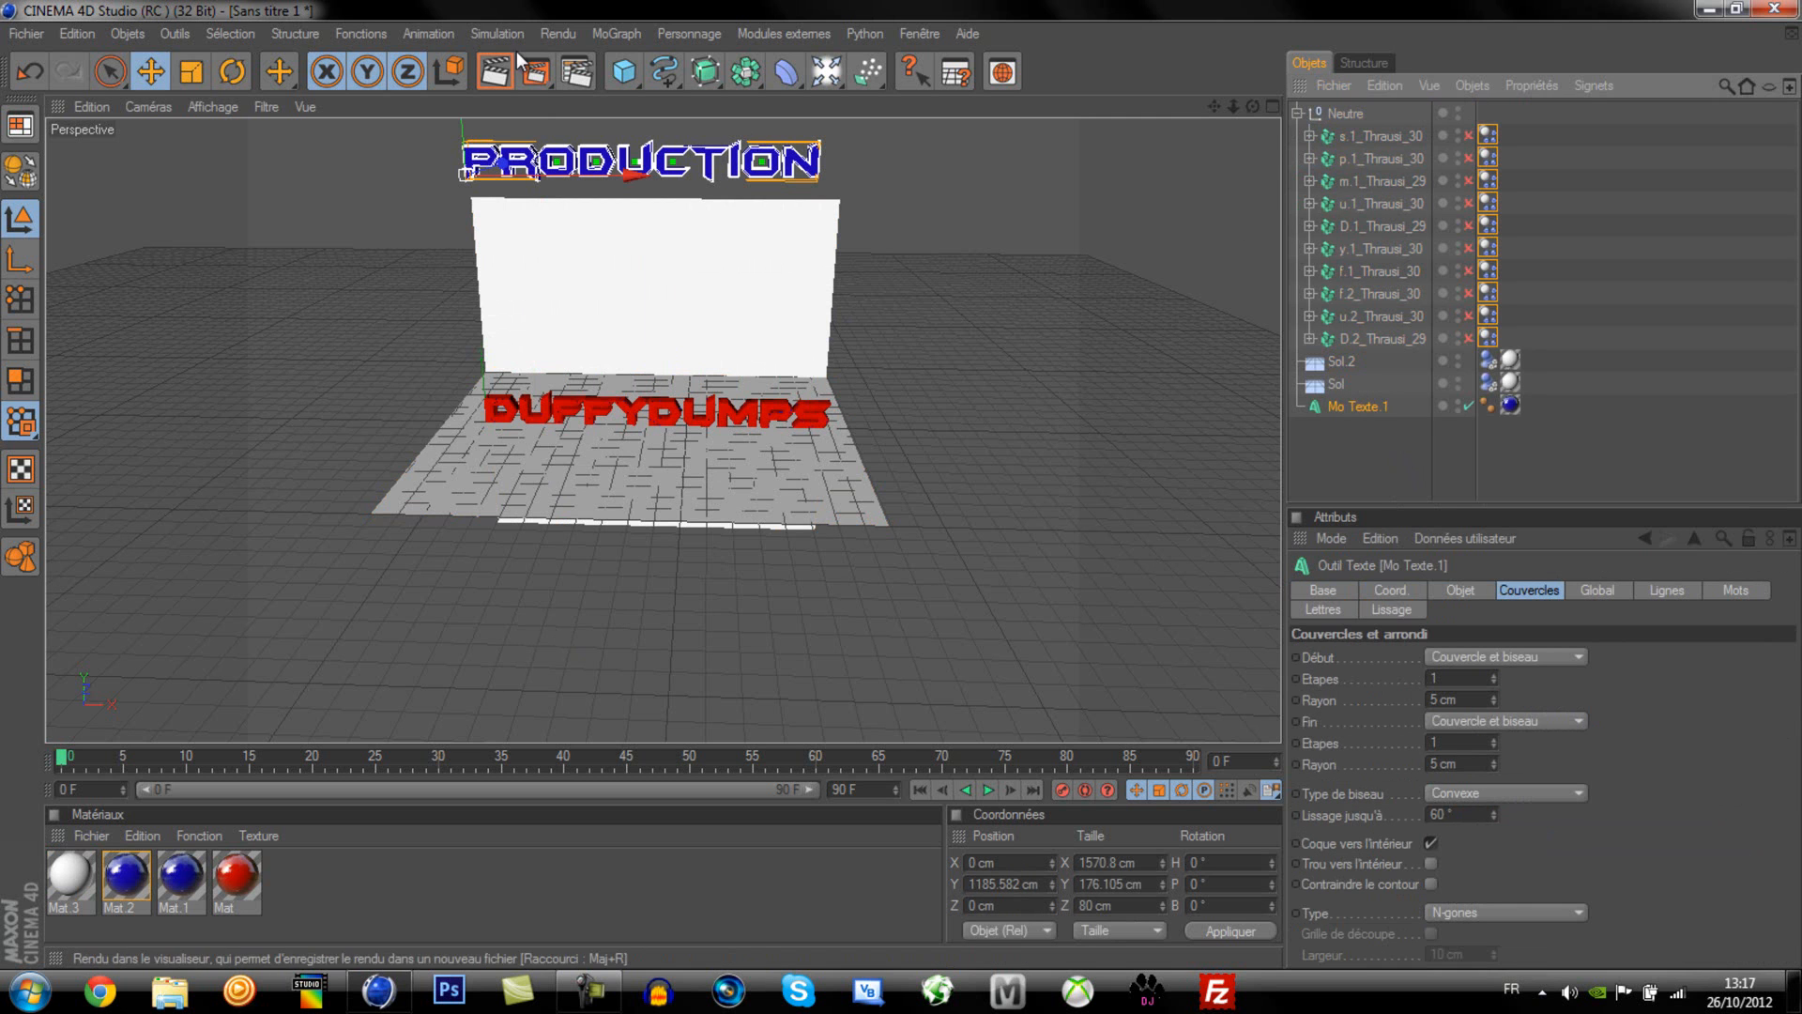
click(475, 34)
mouse_move(483, 87)
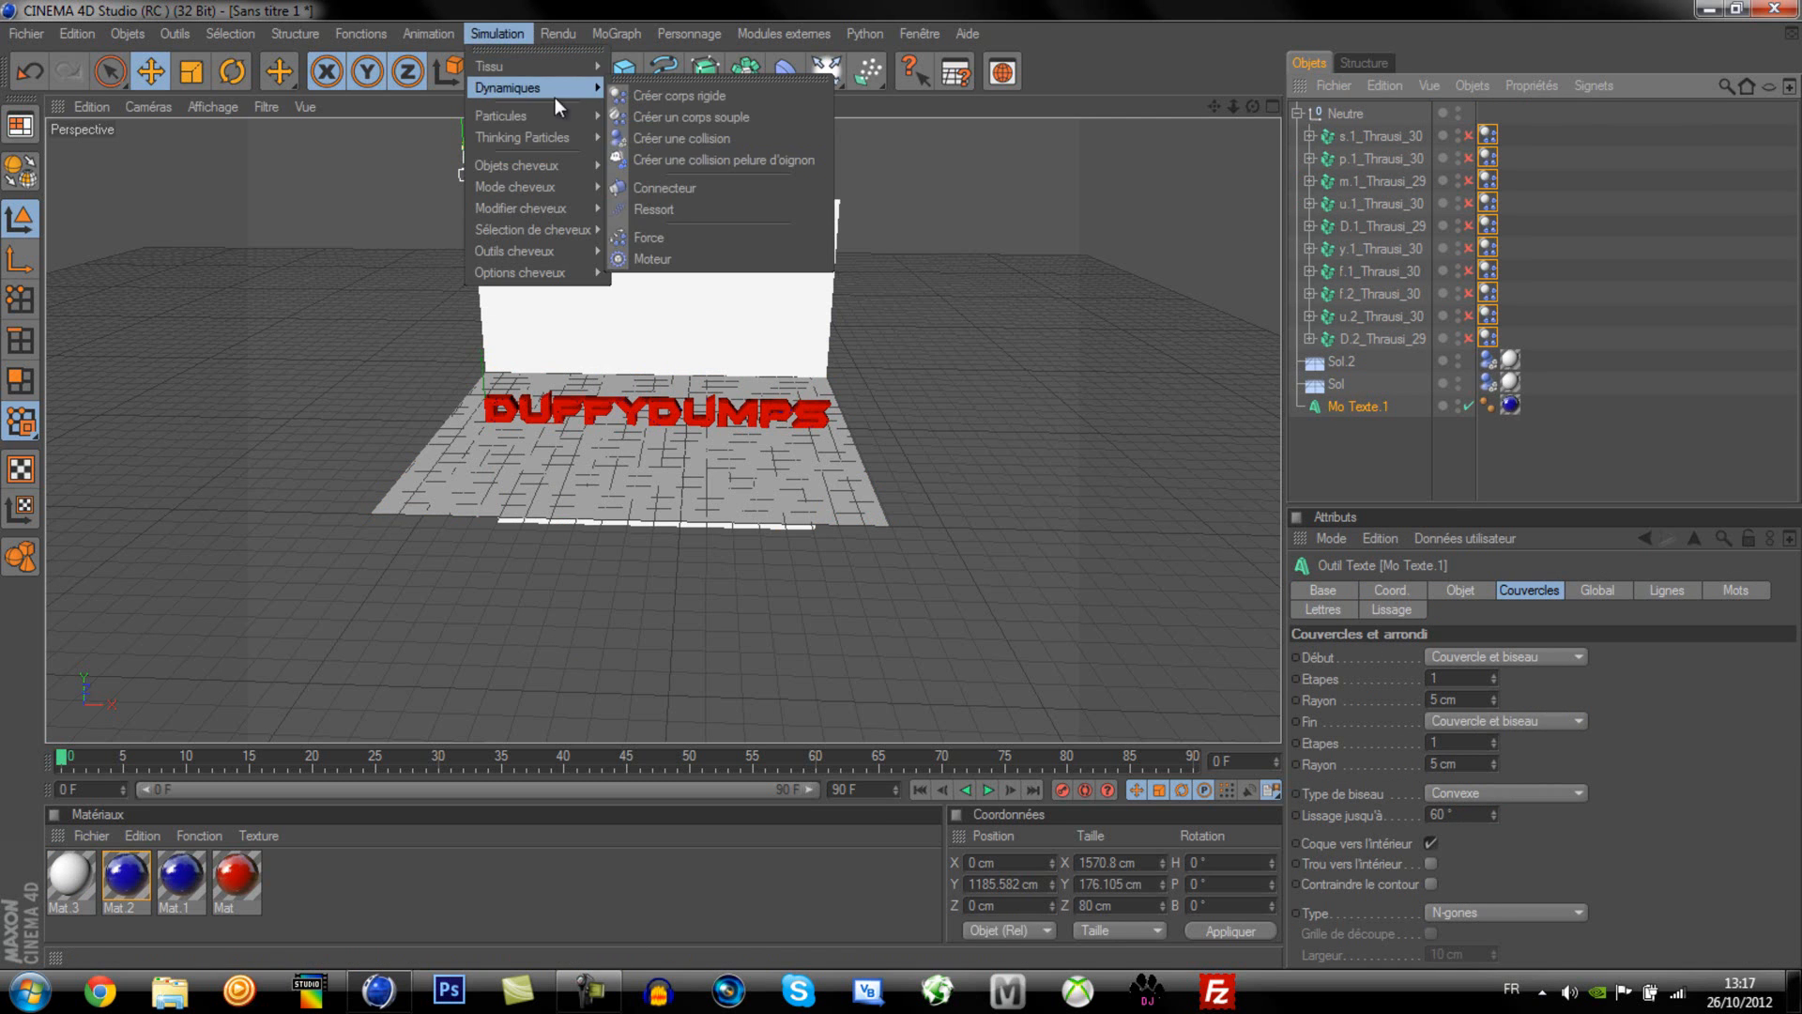
click(656, 96)
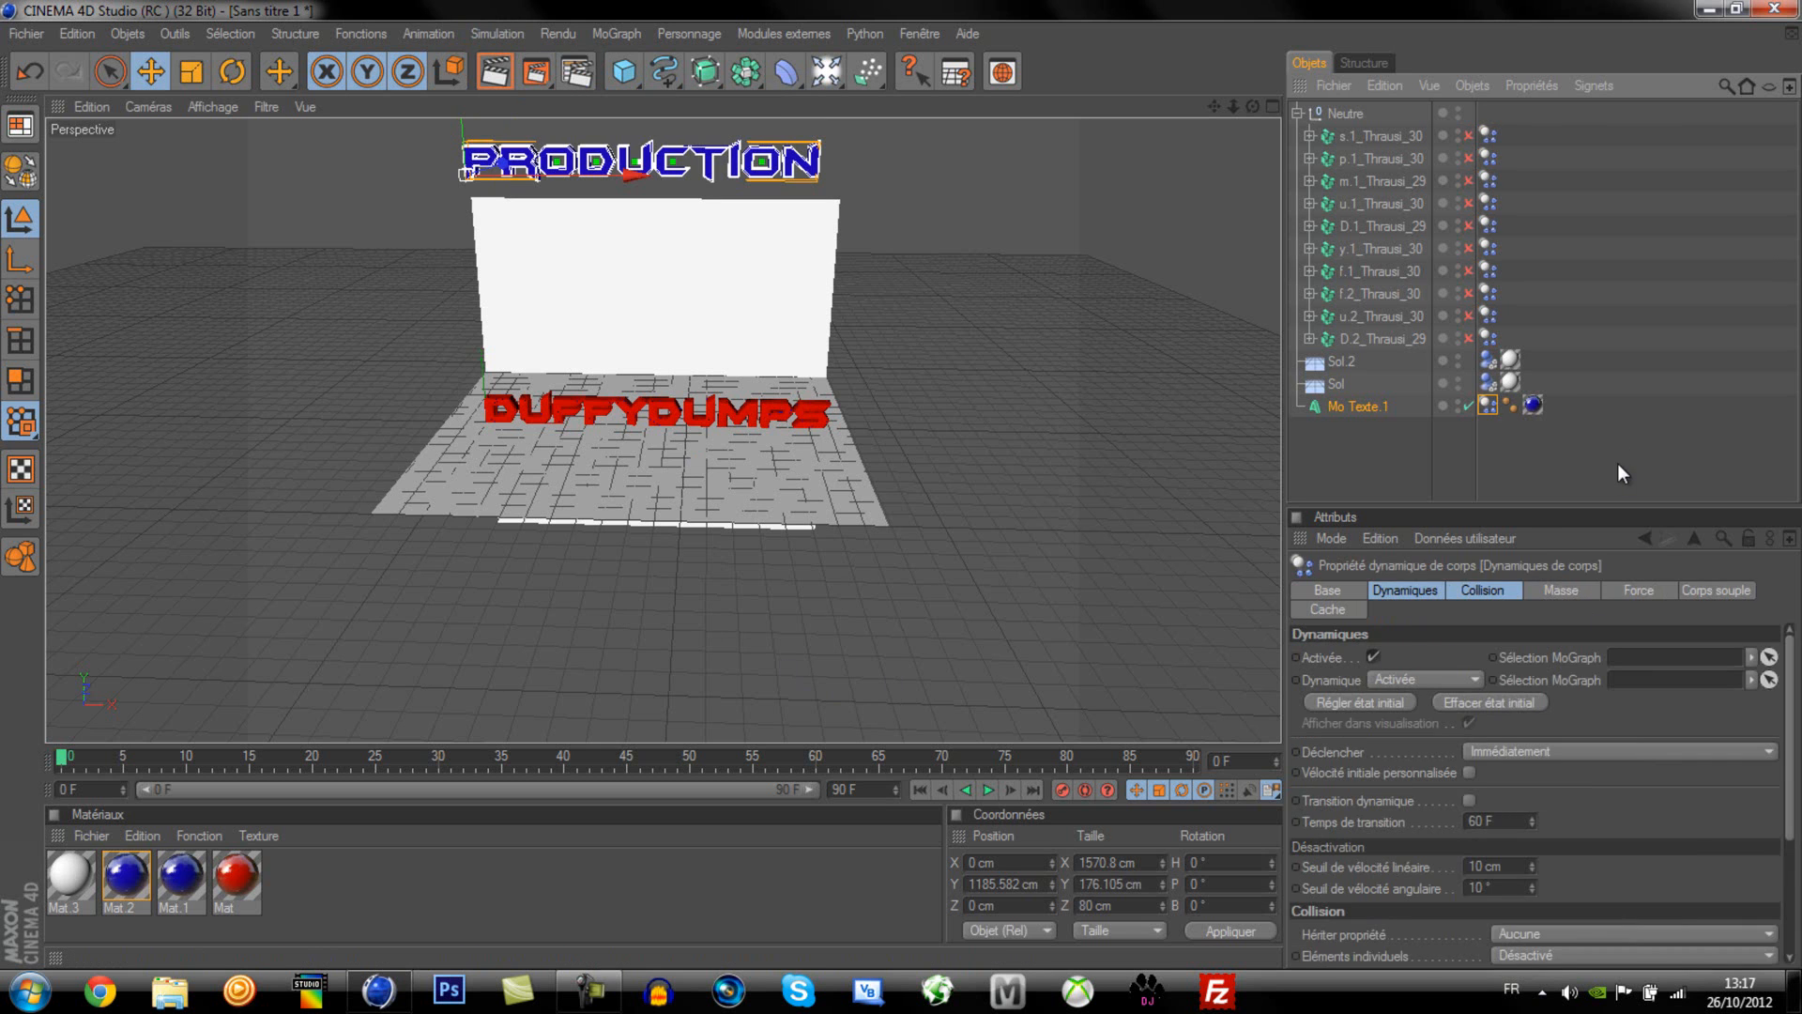
drag(1608, 465, 1331, 136)
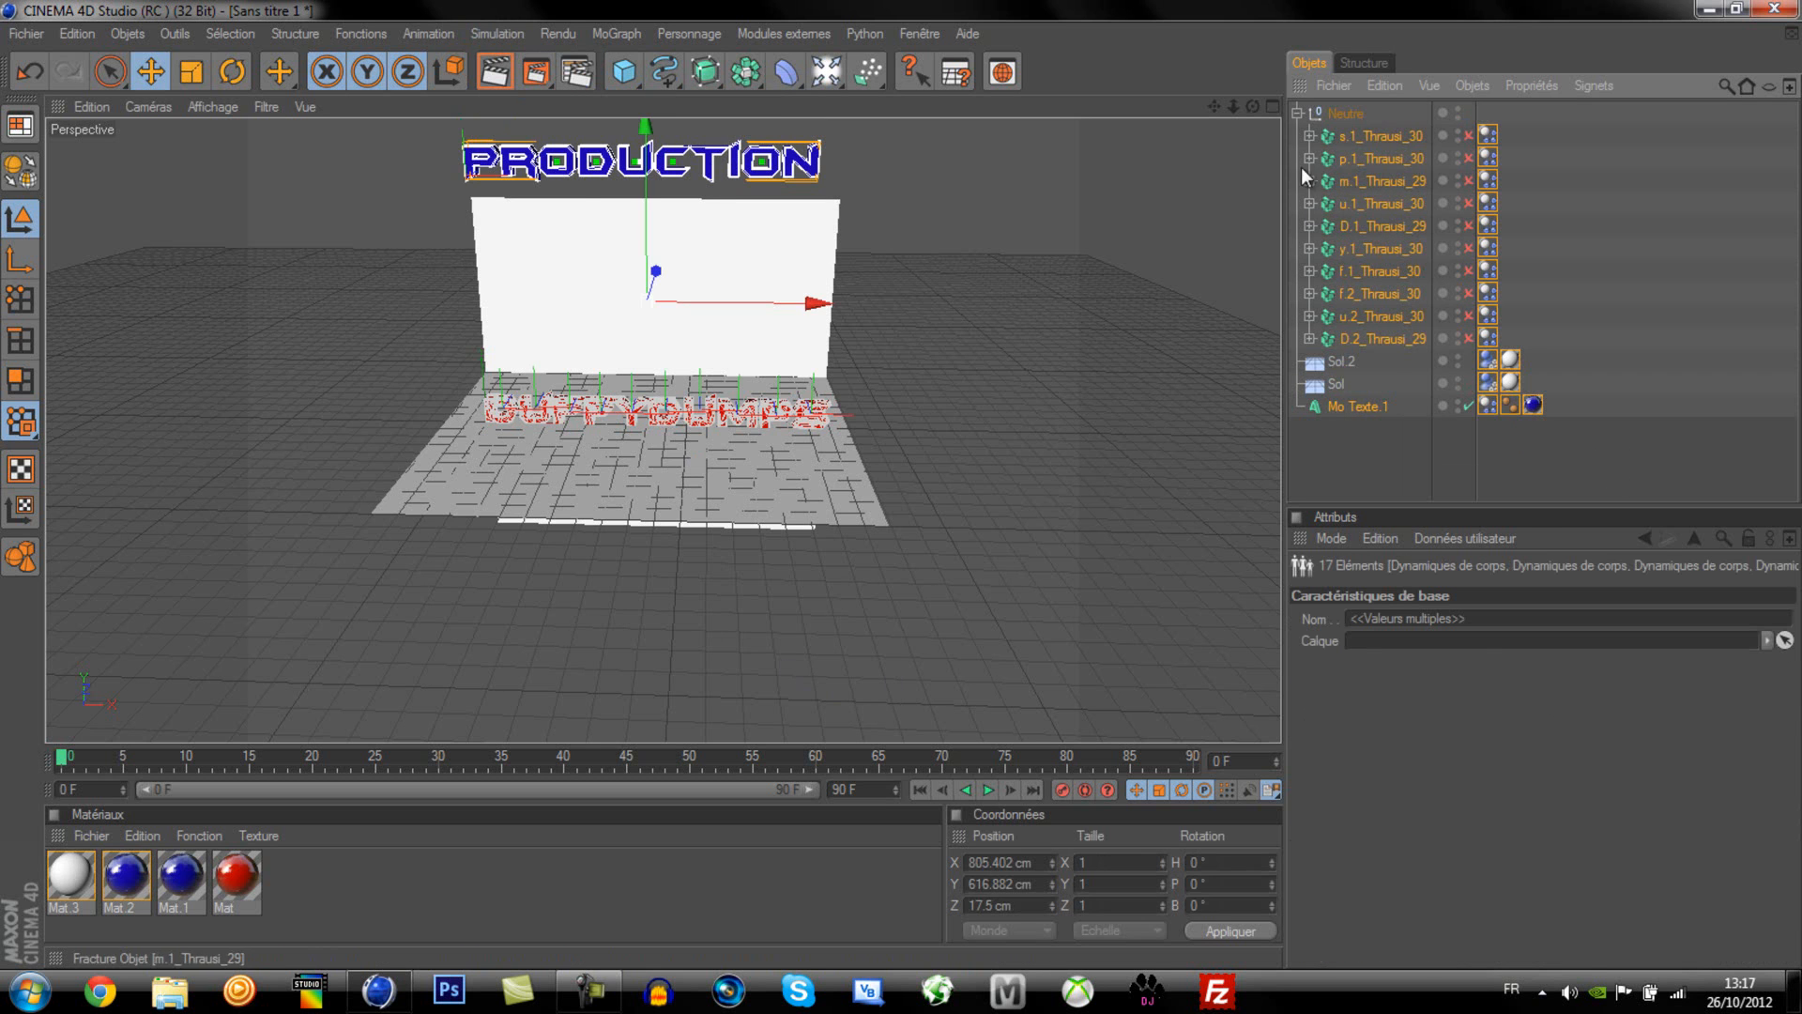
click(1300, 112)
click(1361, 305)
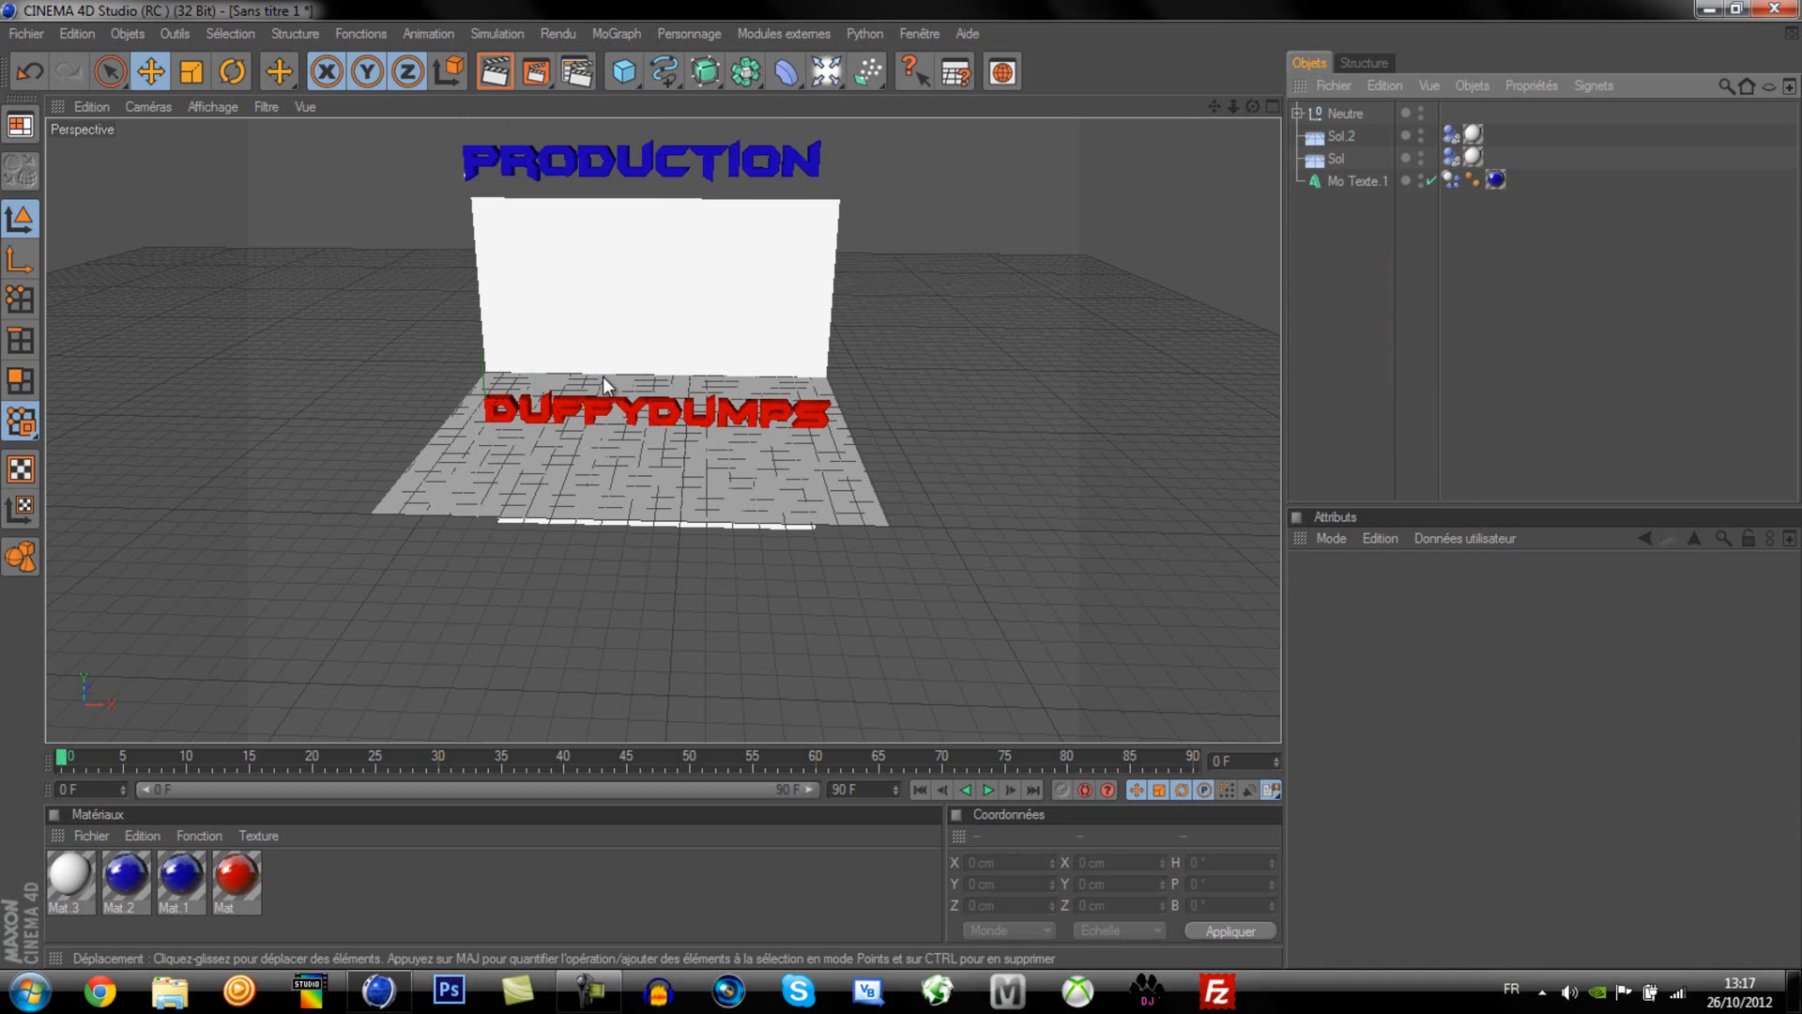
Step: Frame both texts and the backdrop closer in the perspective view and select the "Production" text
scroll(583, 309, up, 6)
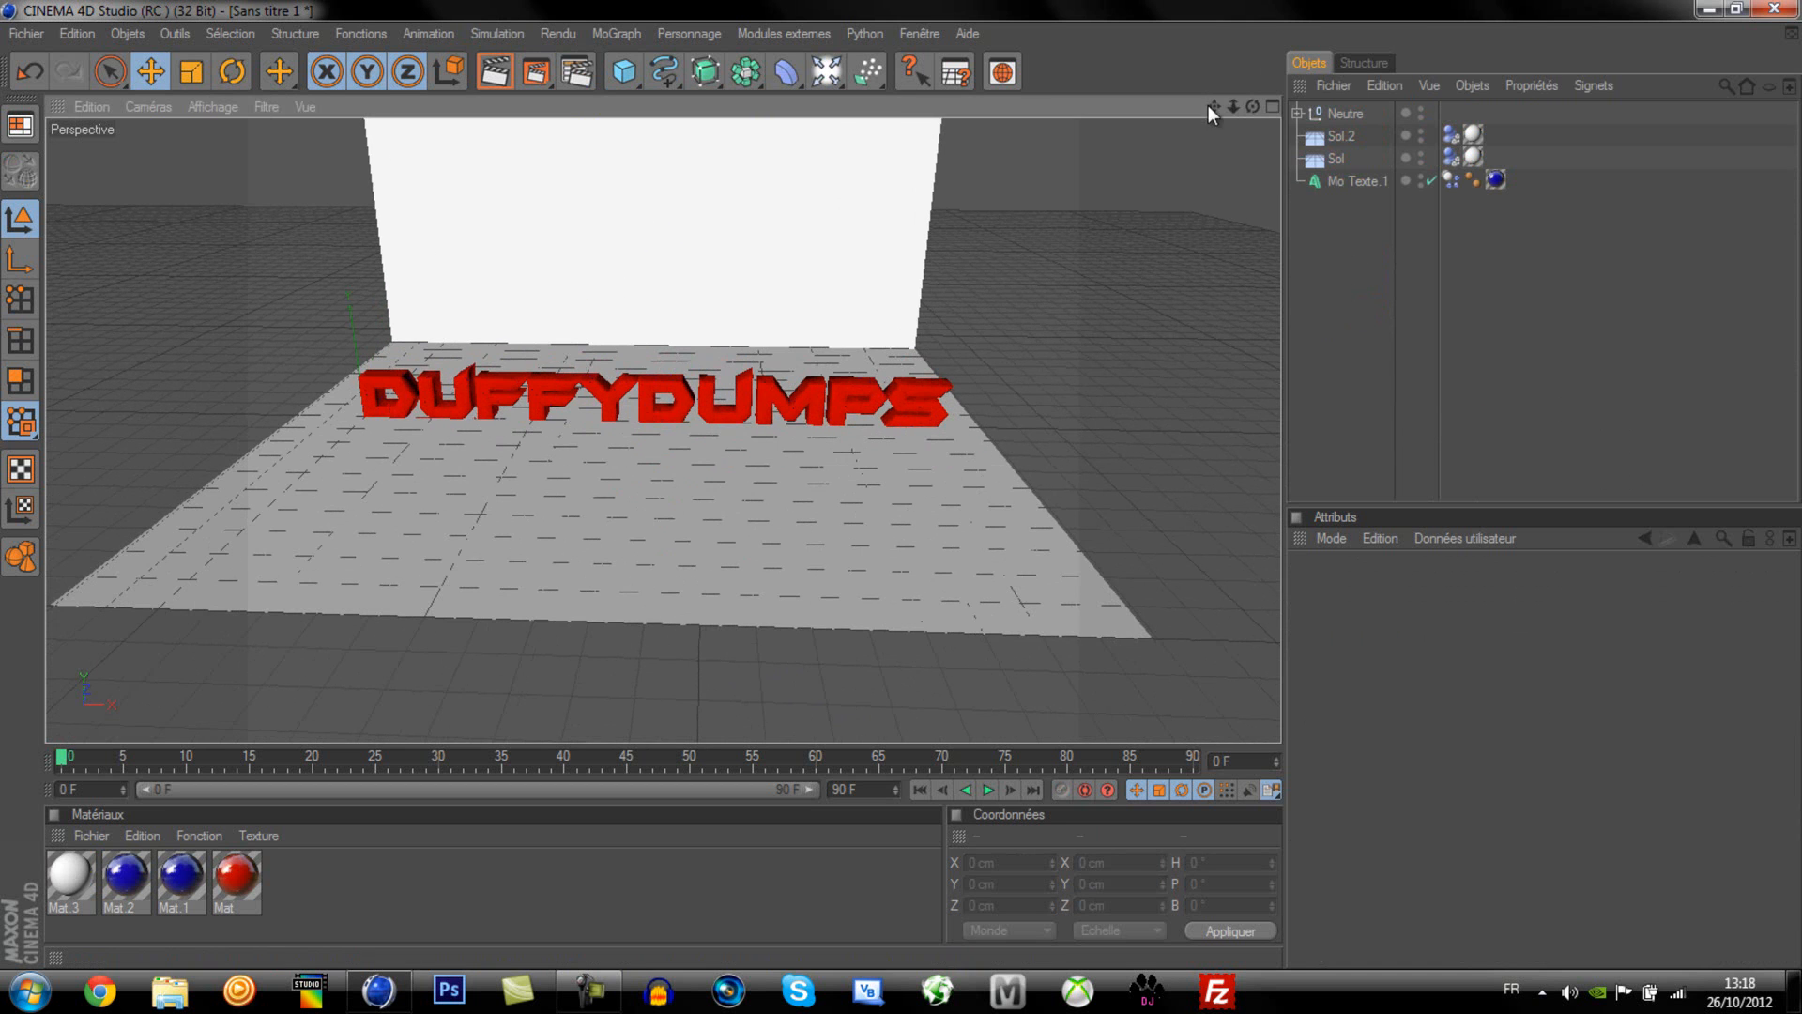
drag(1209, 106, 901, 490)
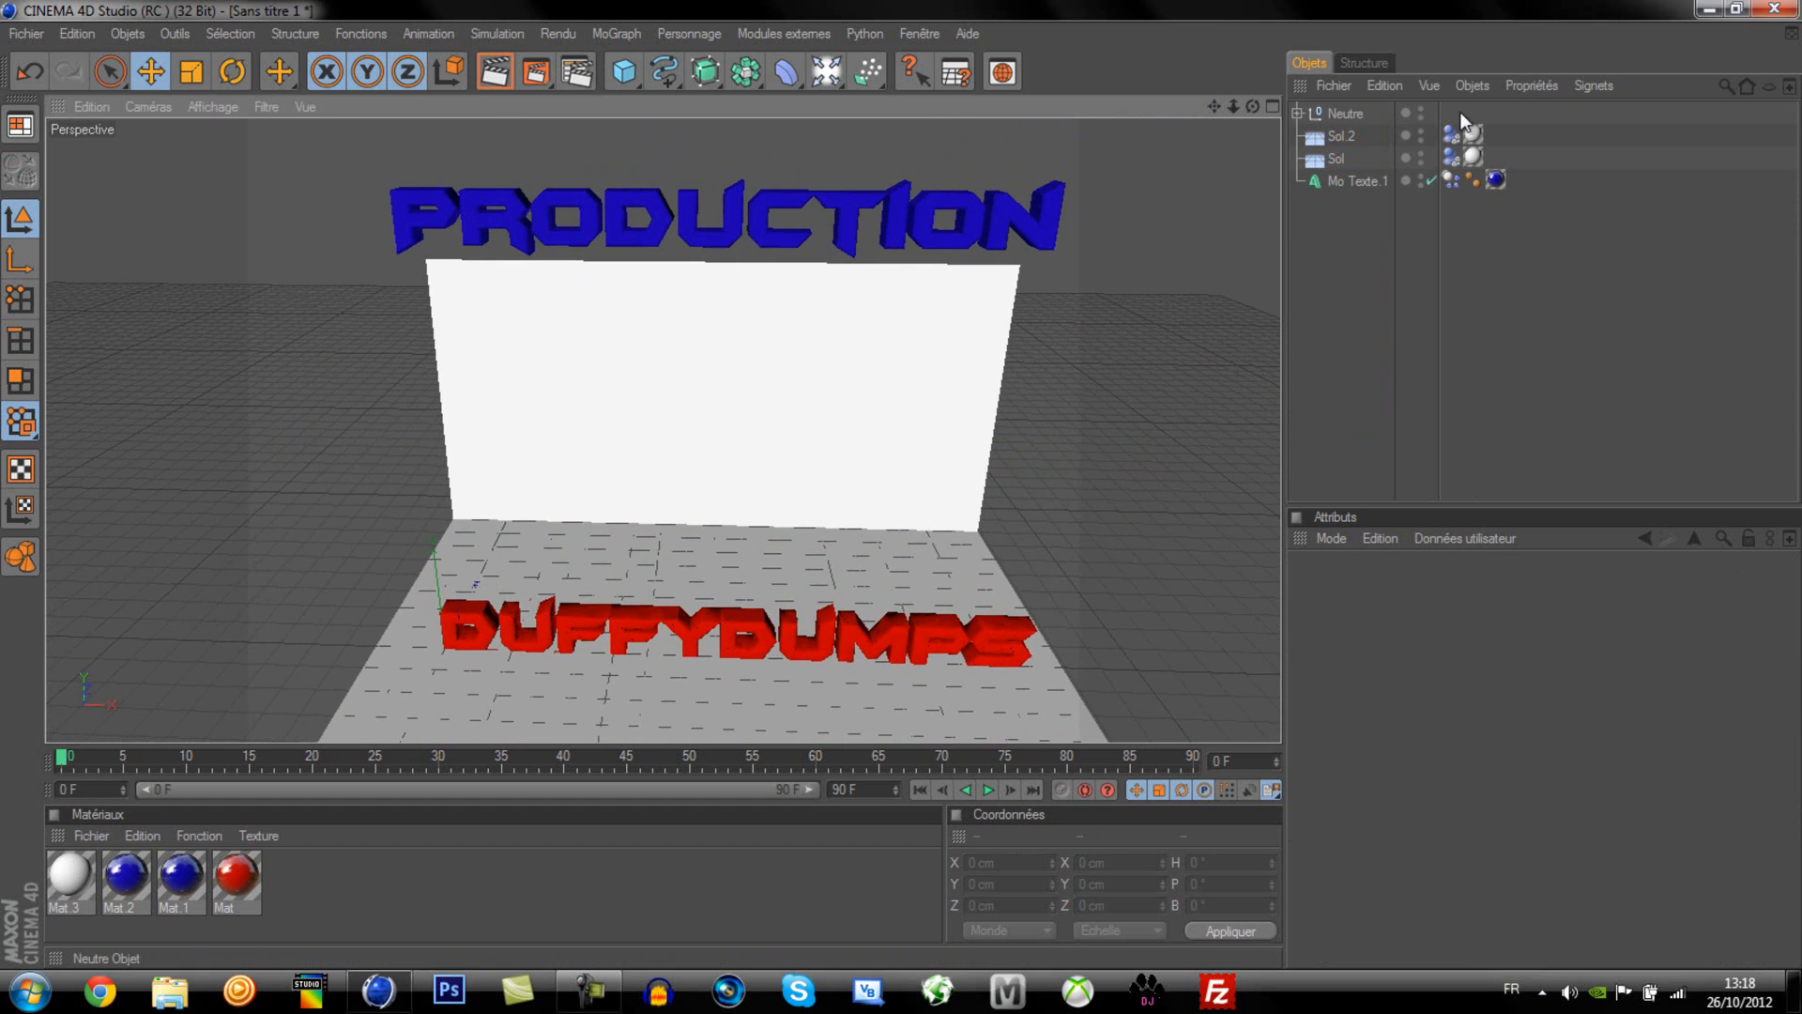
click(1355, 177)
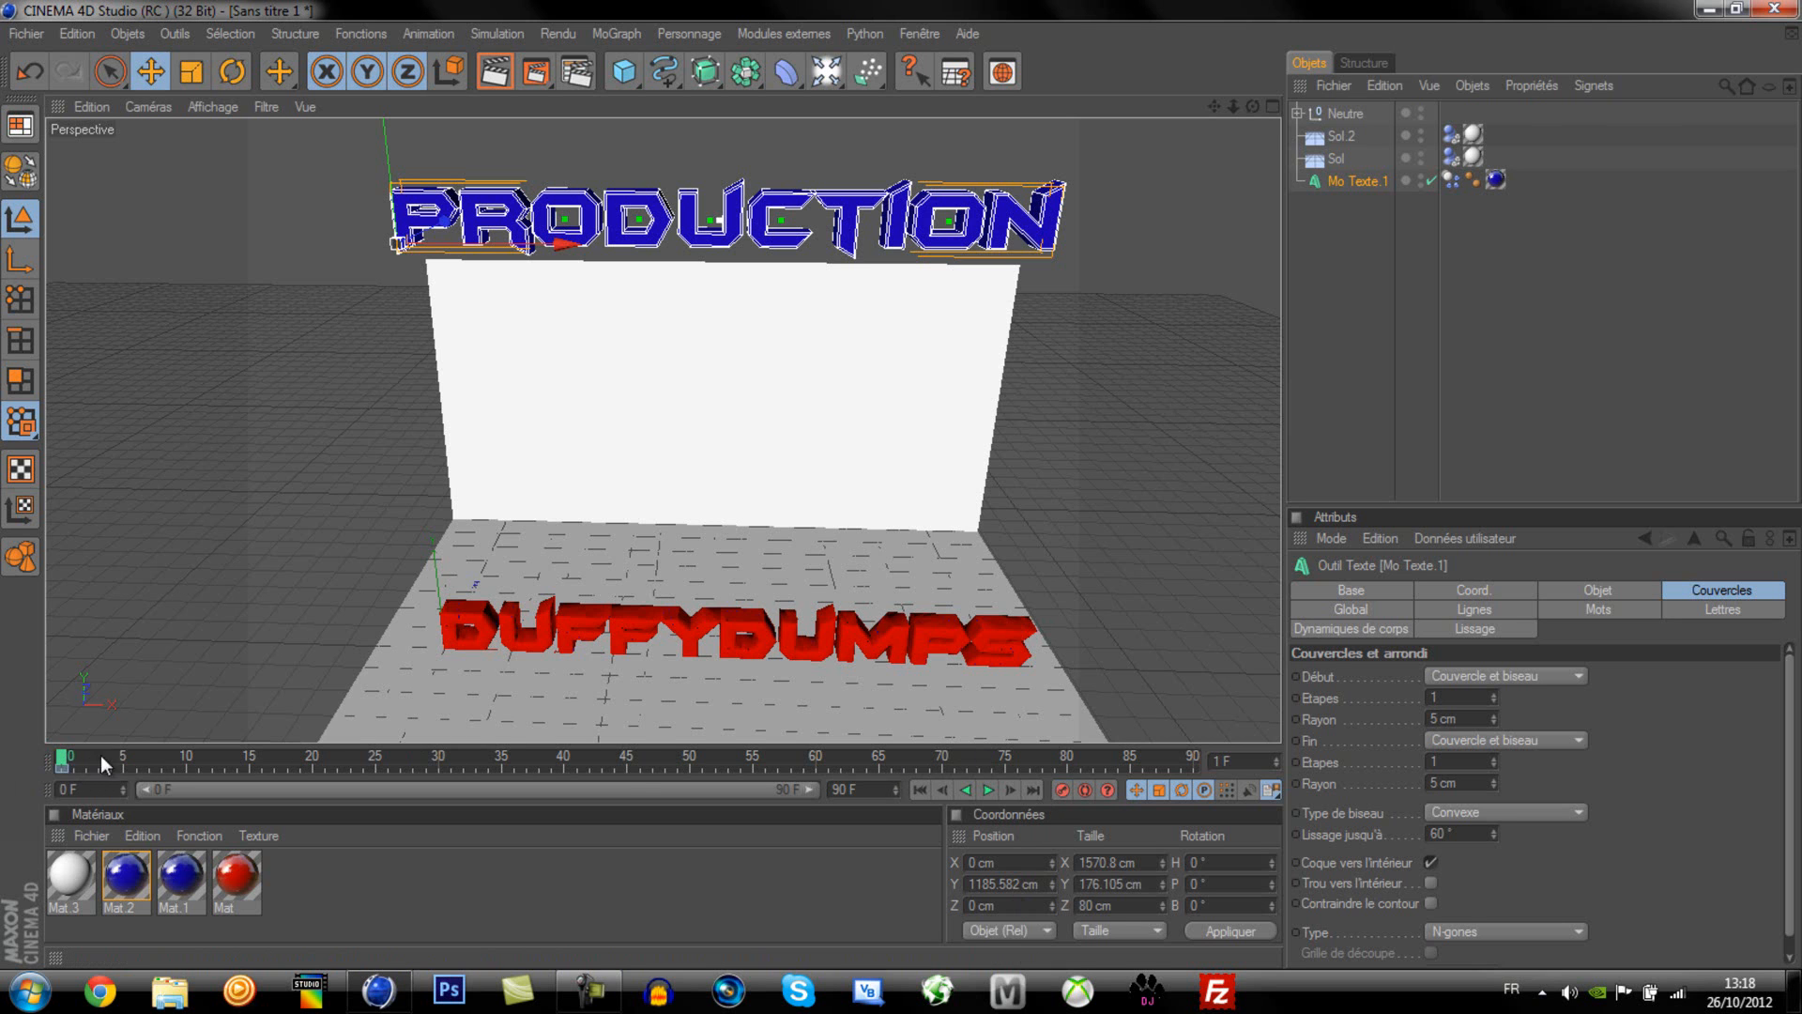
Step: Try to lower the "Production" text along its vertical axis at frame 35, and return the timeline to frame 0
drag(201, 755, 511, 766)
mouse_move(511, 766)
mouse_down()
mouse_move(1140, 772)
mouse_move(257, 752)
mouse_move(42, 768)
mouse_move(503, 762)
mouse_up()
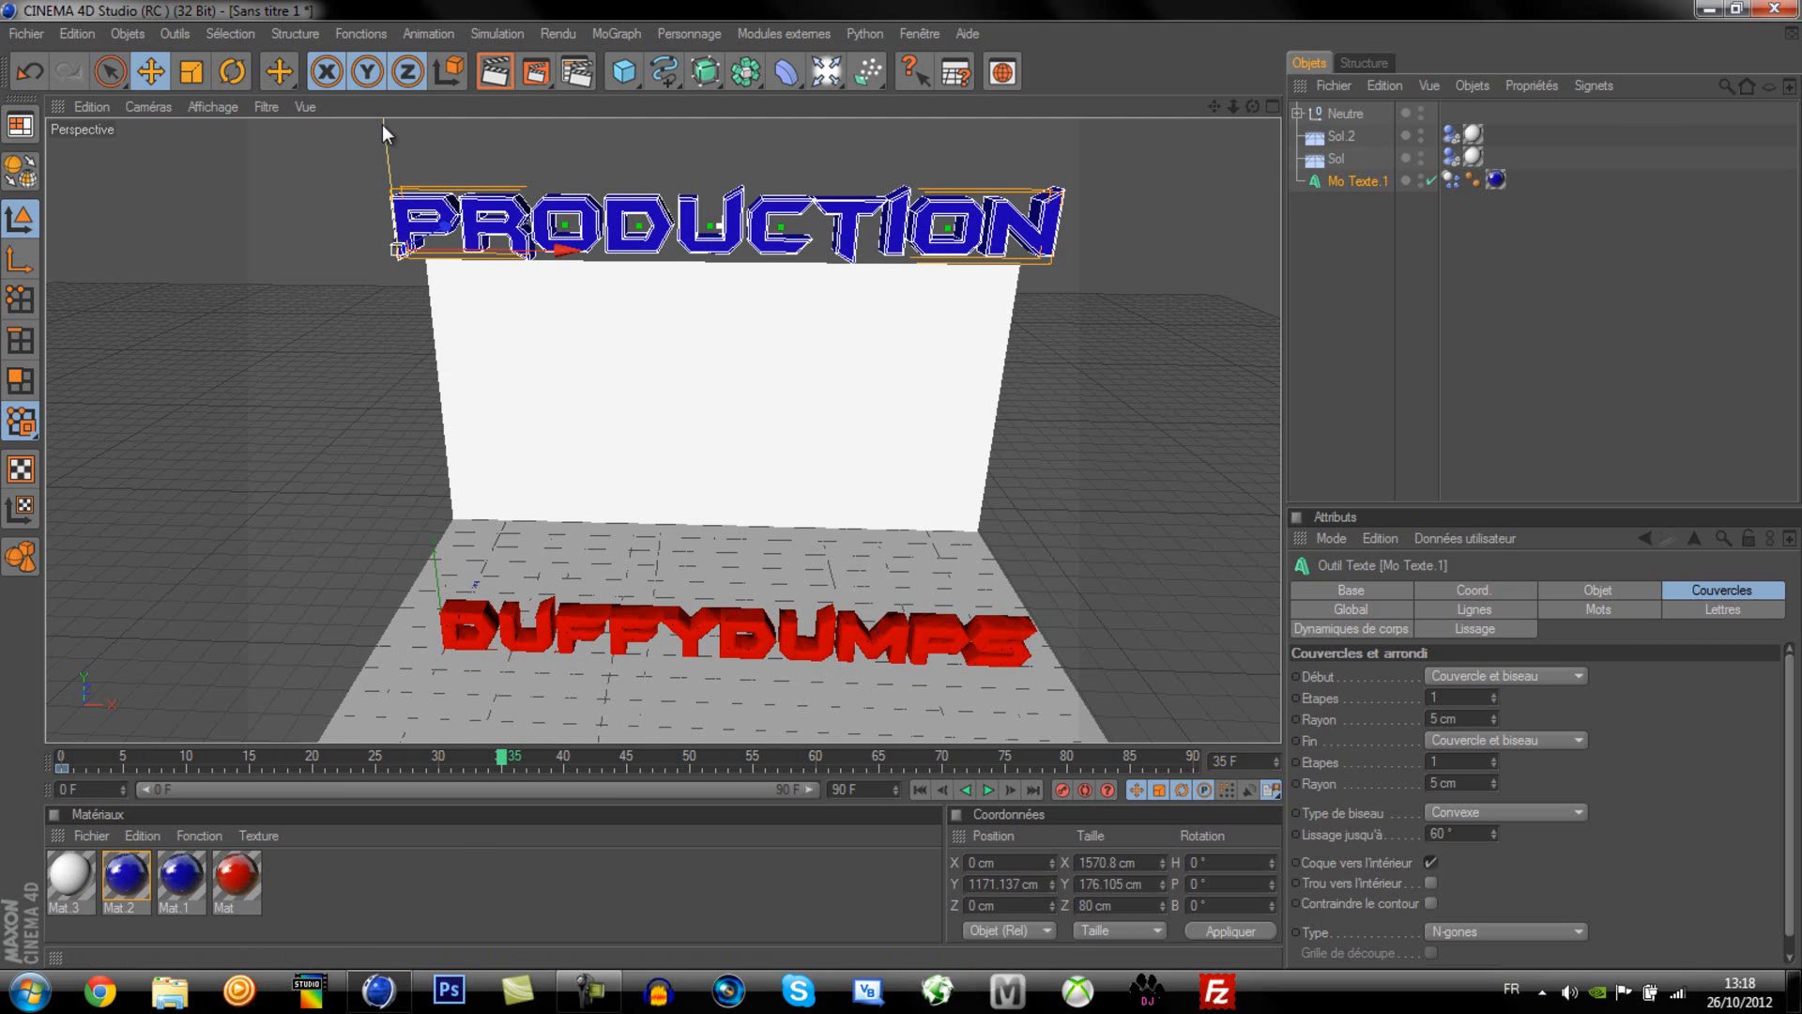
drag(383, 133, 383, 135)
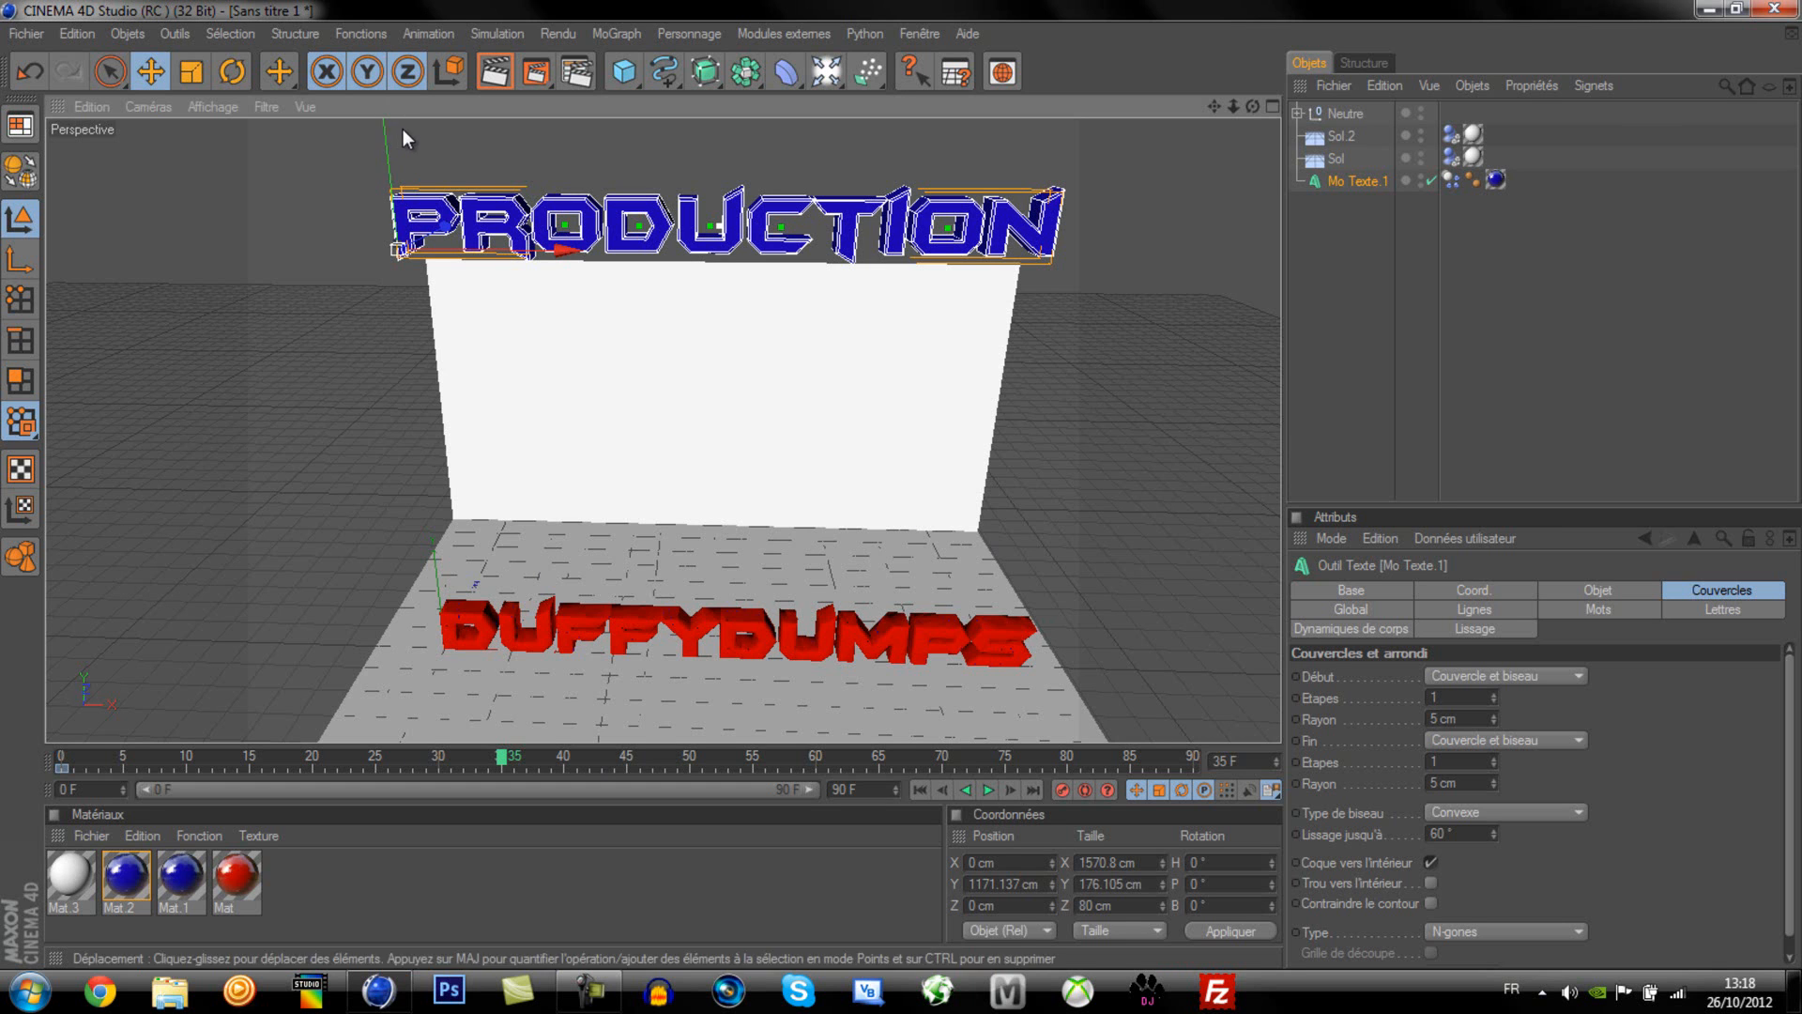
drag(382, 134, 904, 493)
scroll(898, 550, down, 4)
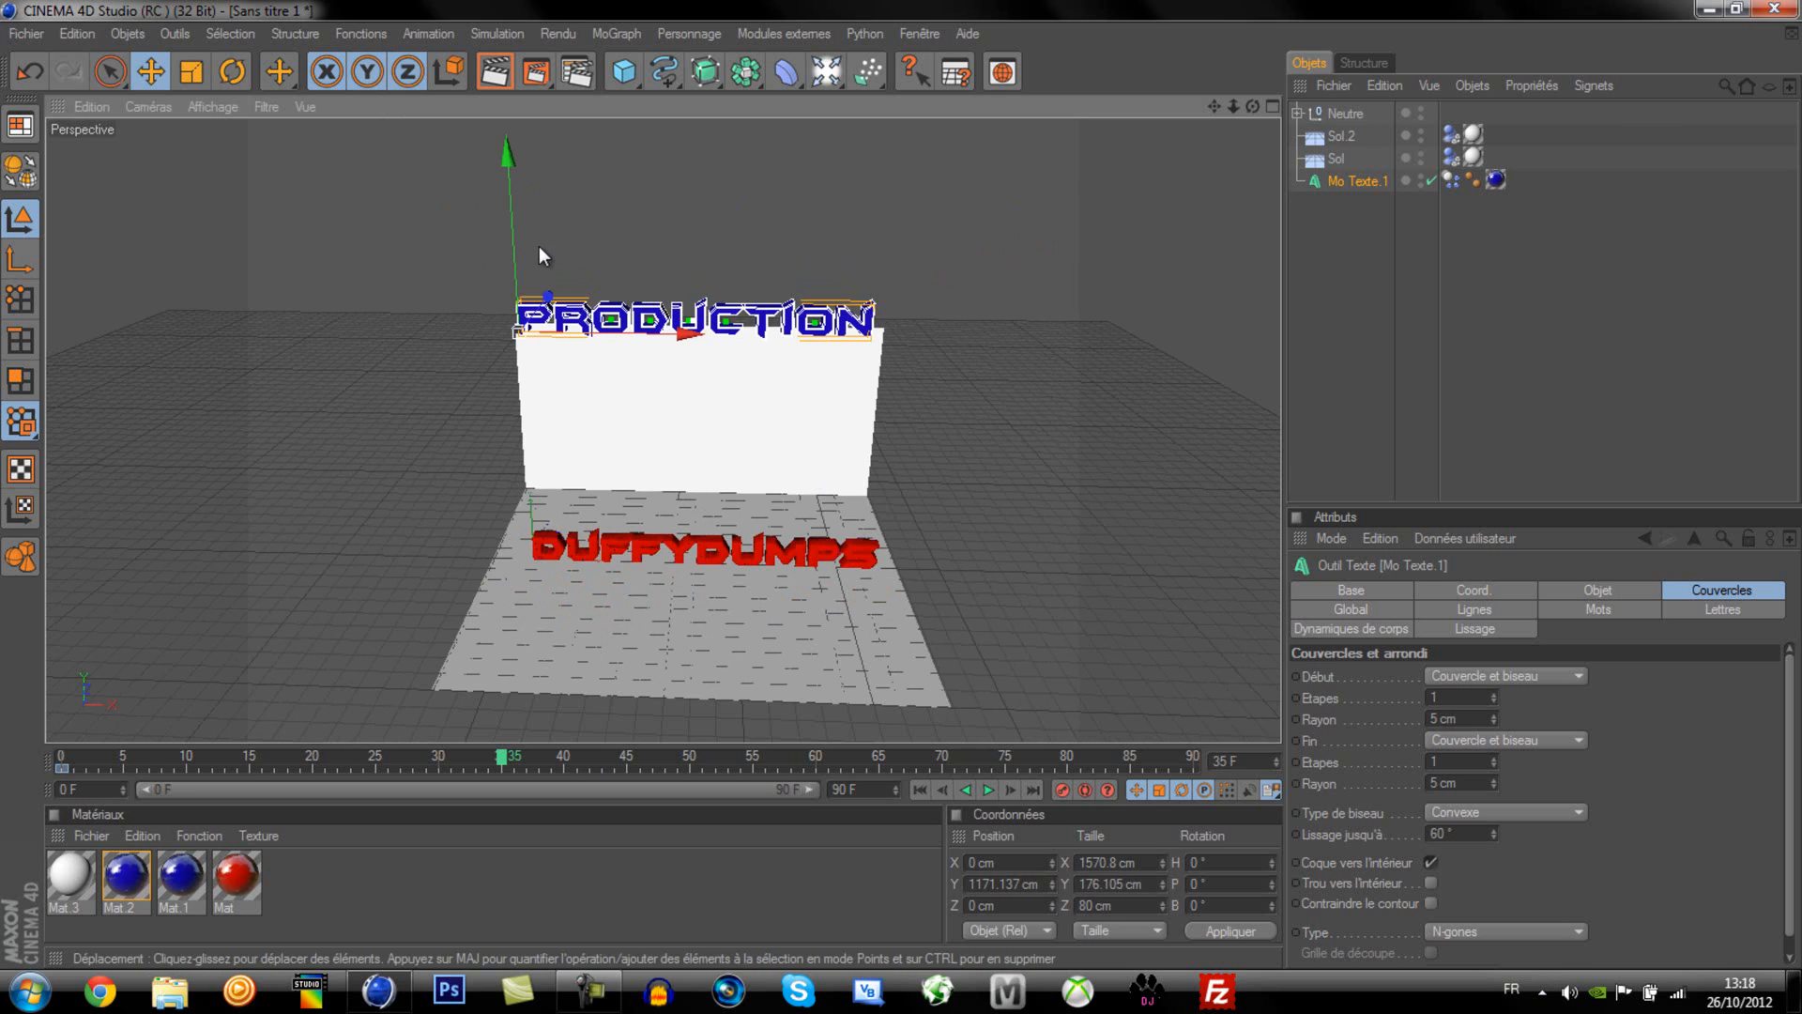
drag(515, 227, 897, 518)
right_click(59, 766)
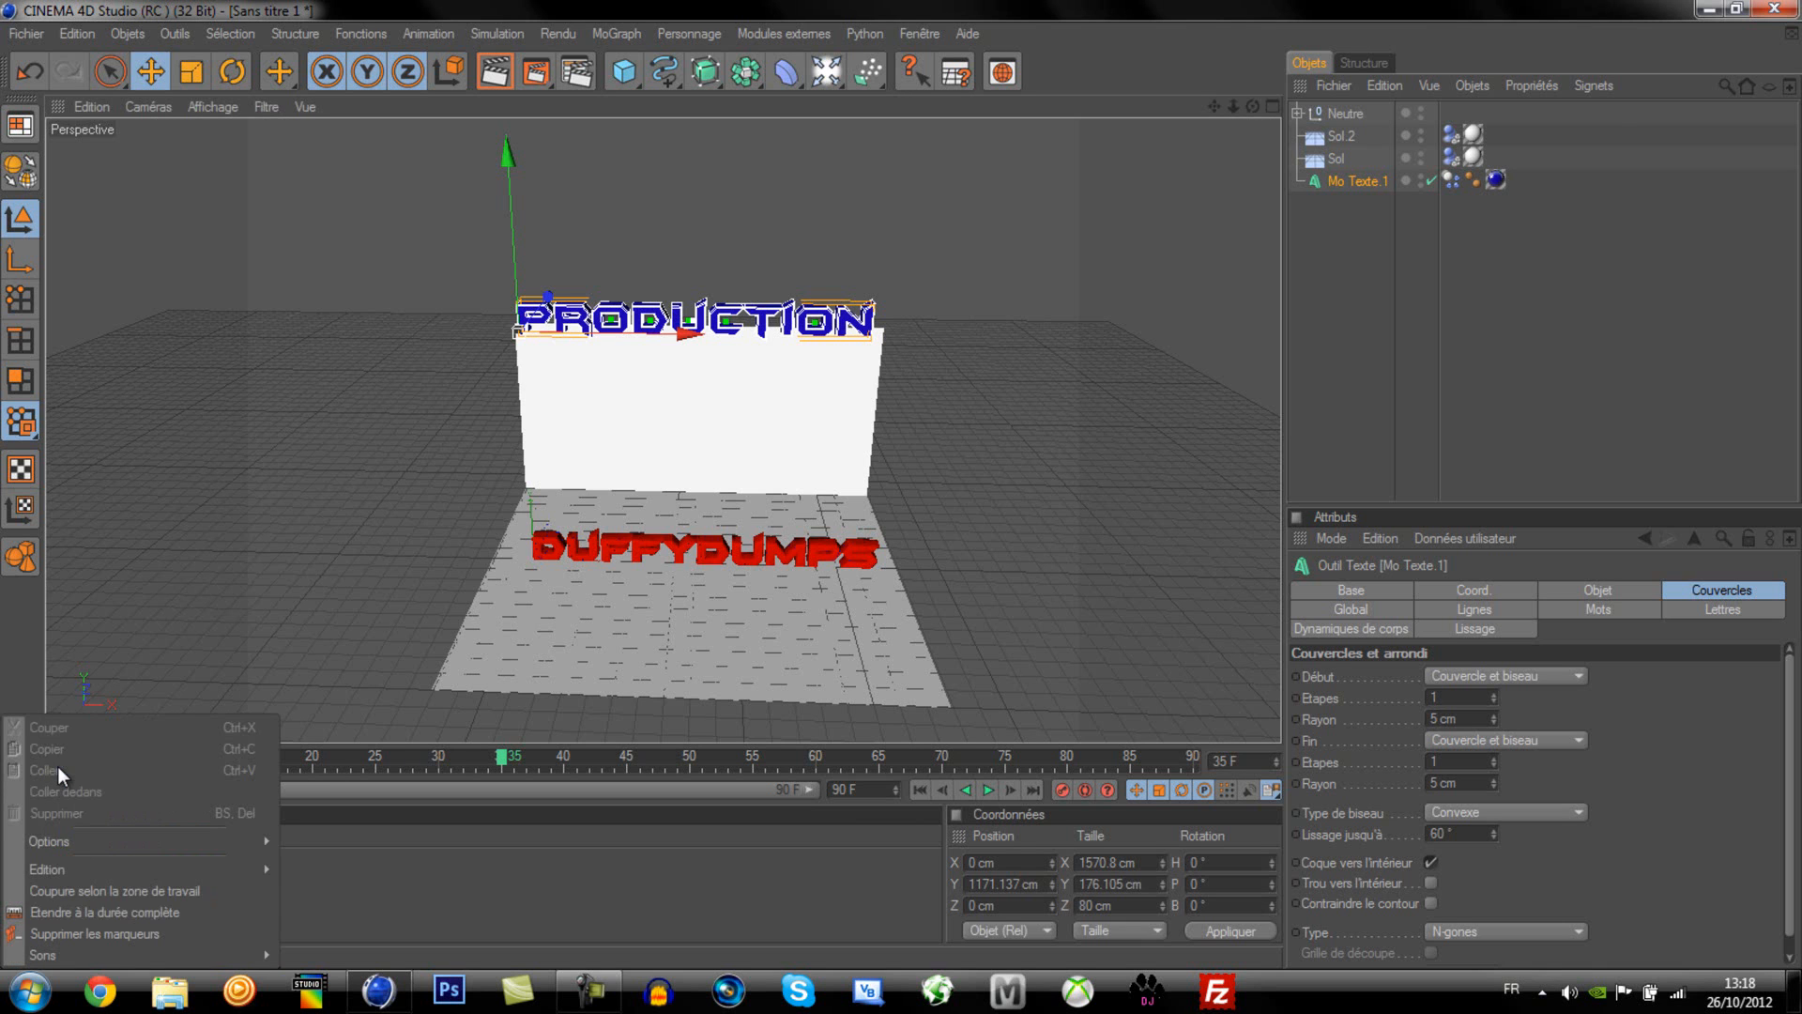
click(60, 777)
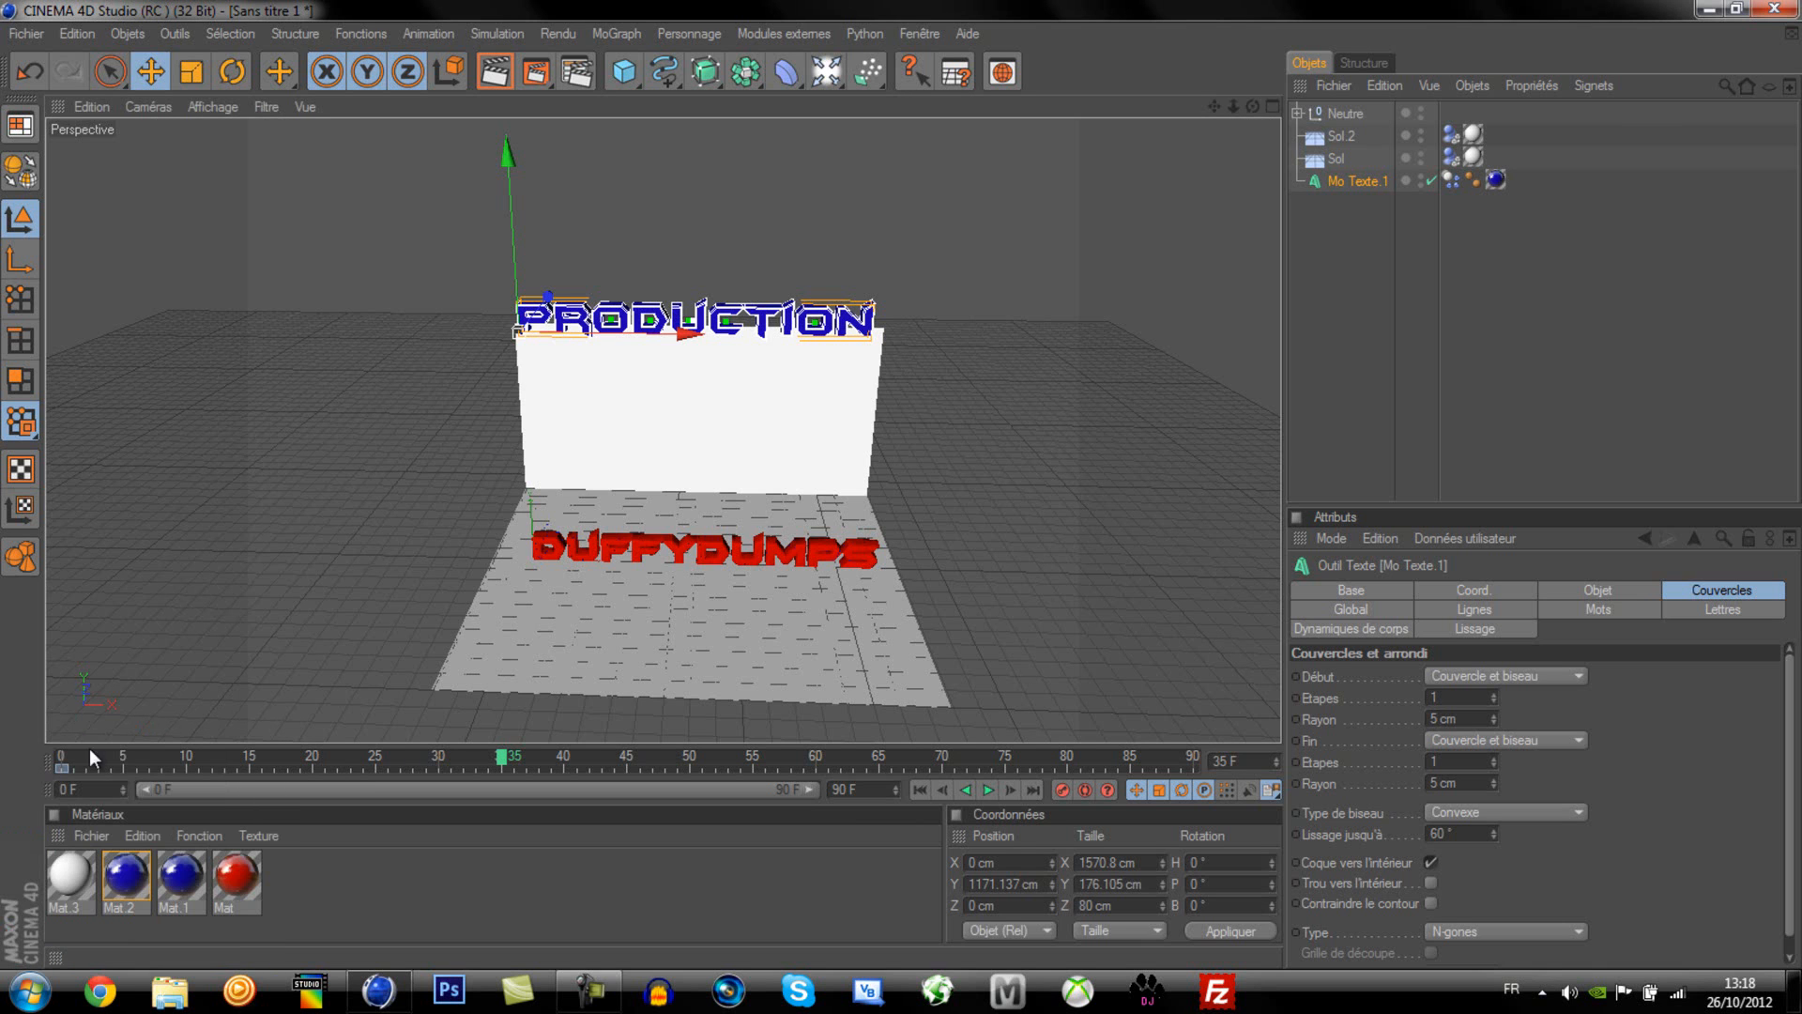
drag(502, 759, 2, 728)
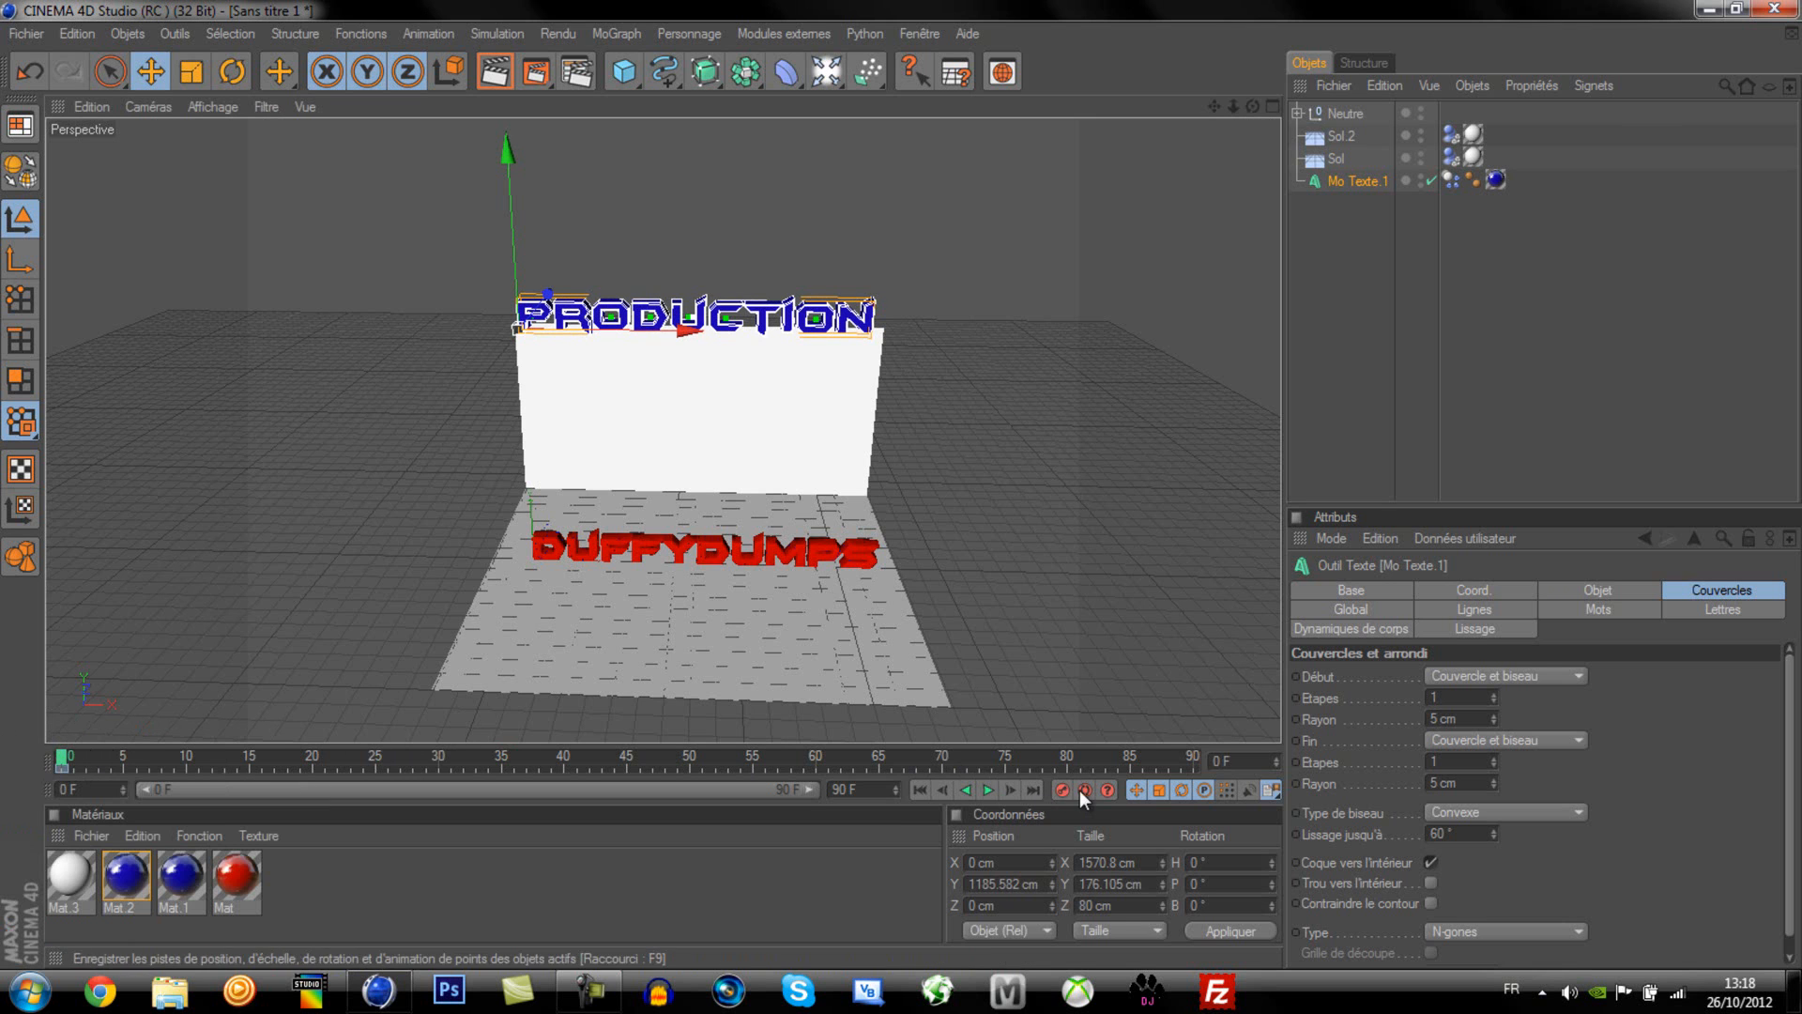
Step: Go to frame 25 and try to lower the "Production" text along its vertical axis
drag(62, 758, 374, 759)
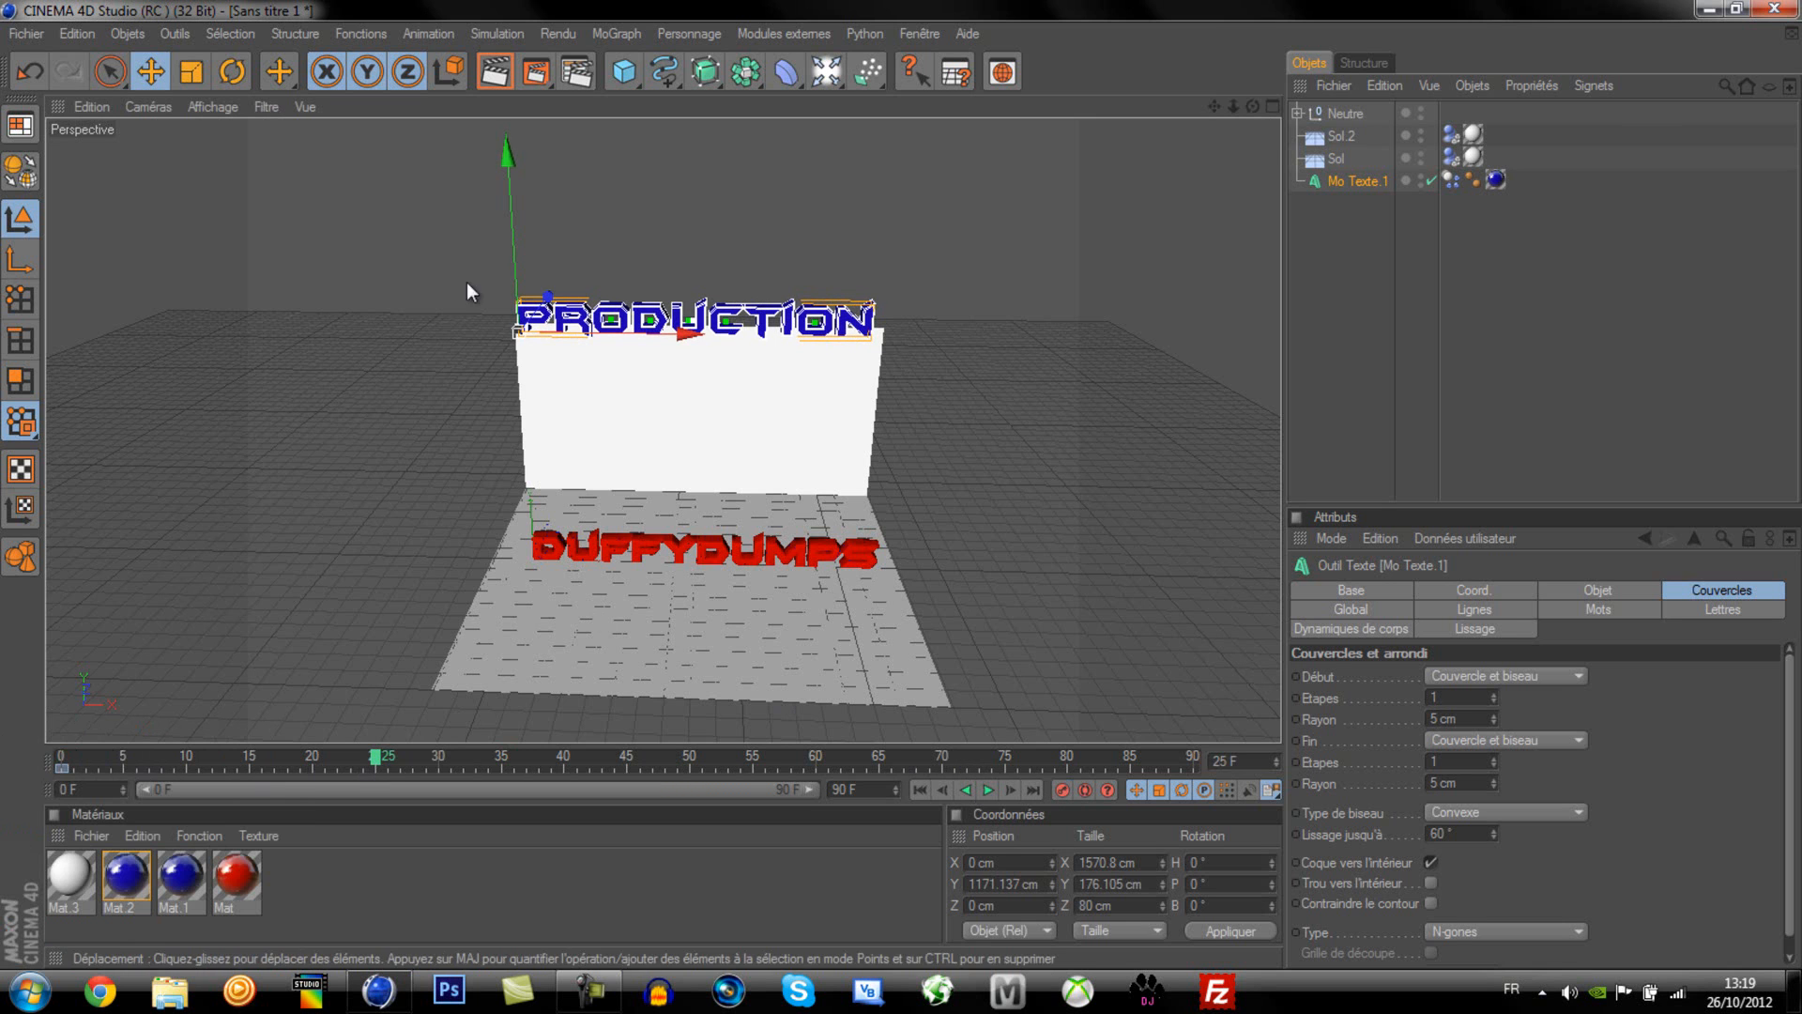
drag(505, 202, 903, 504)
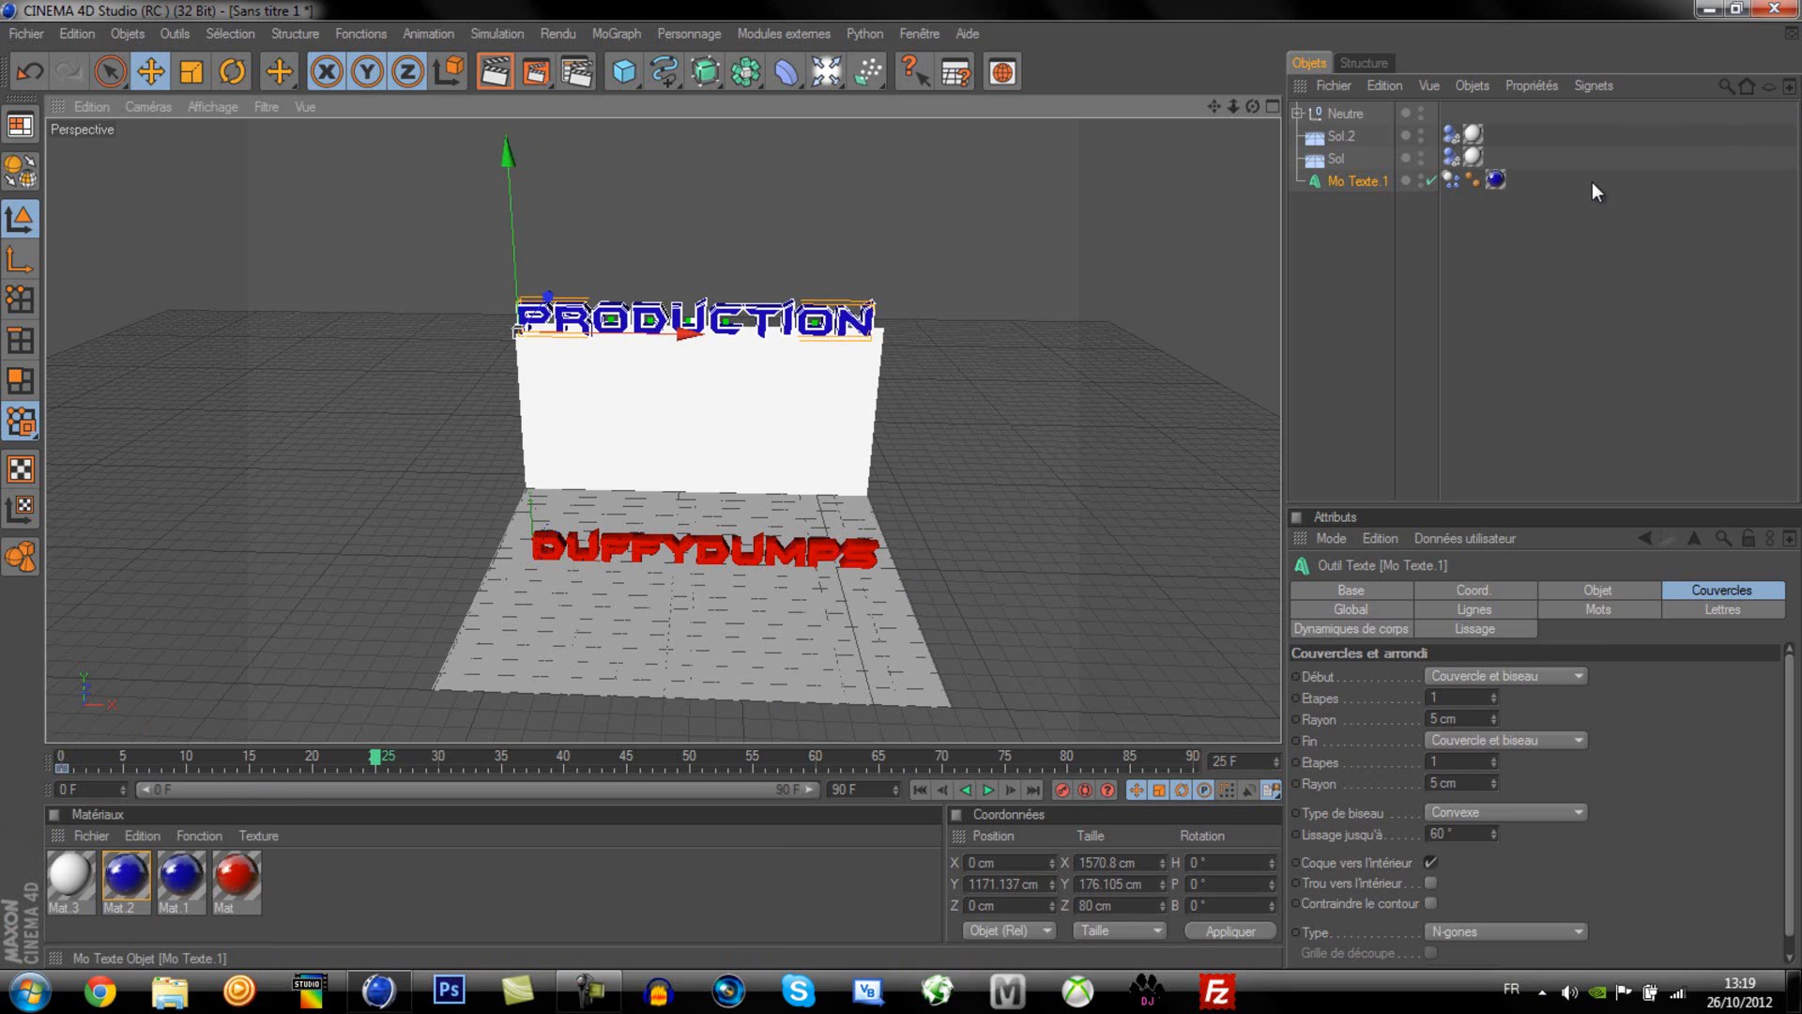
click(1432, 179)
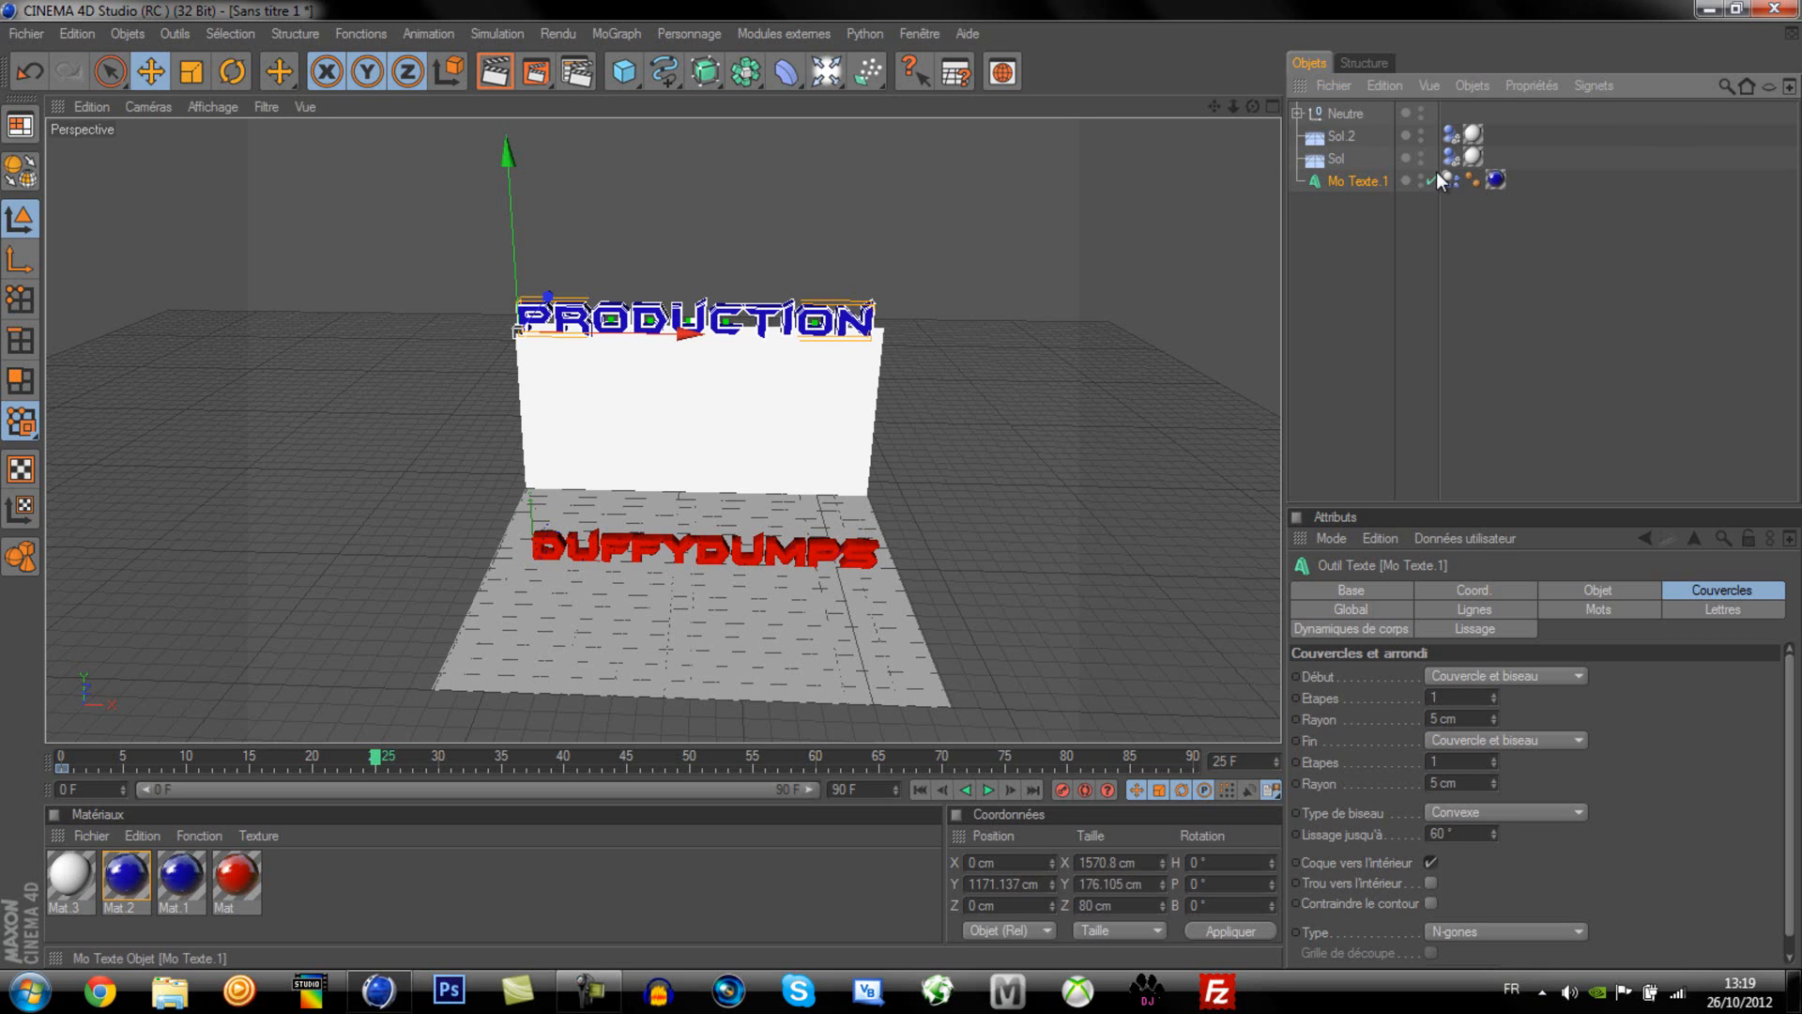
click(1434, 162)
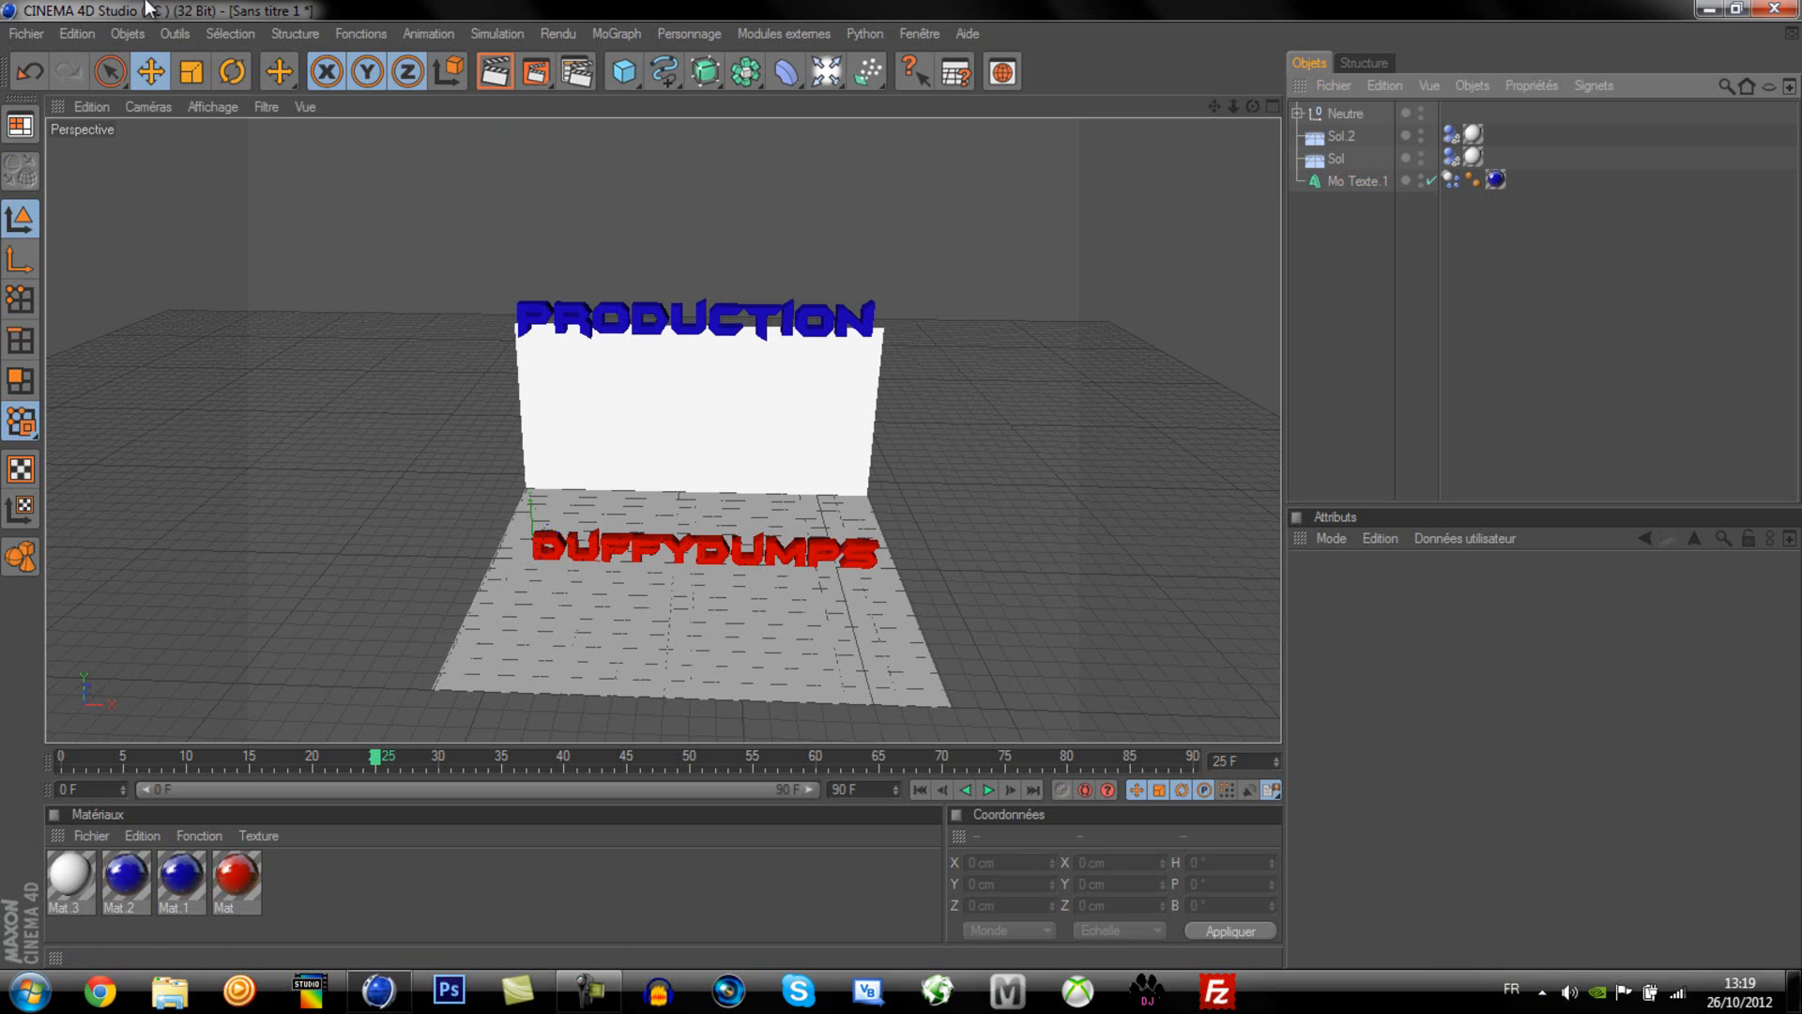
Step: Delete the dynamics body tag from the "Production" text (Mo Texte.1)
click(1451, 179)
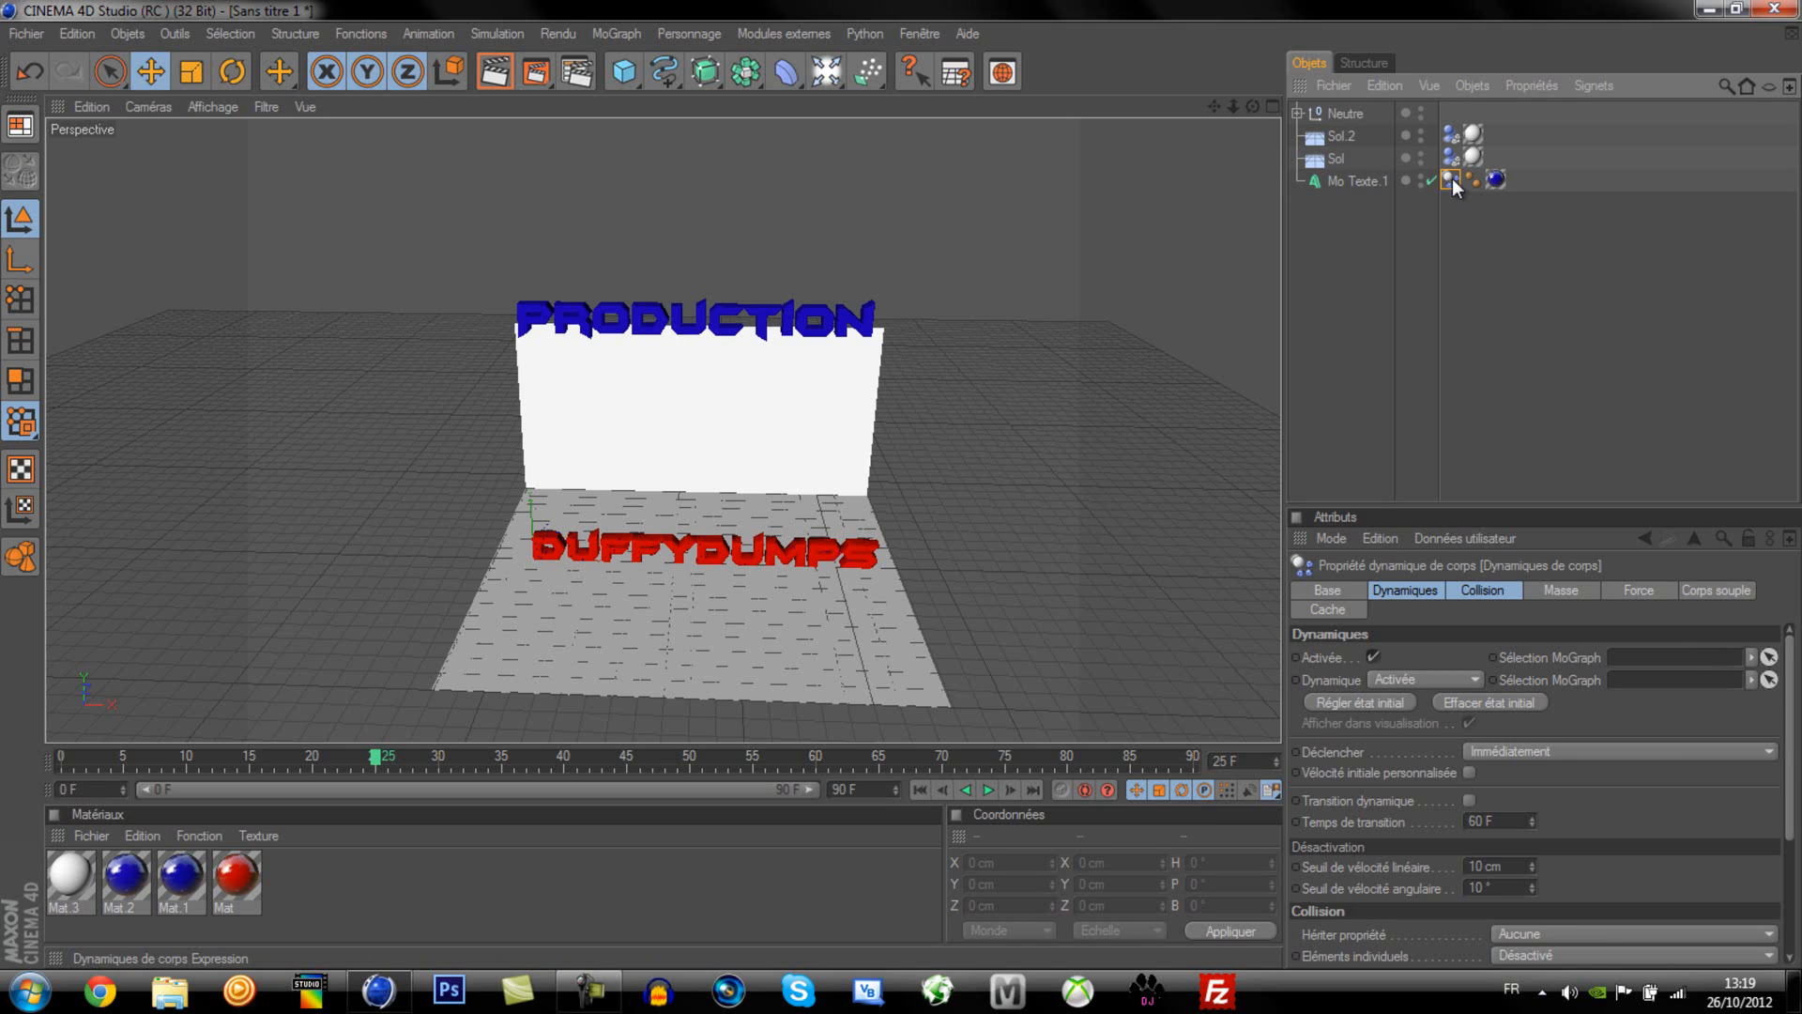
right_click(1451, 178)
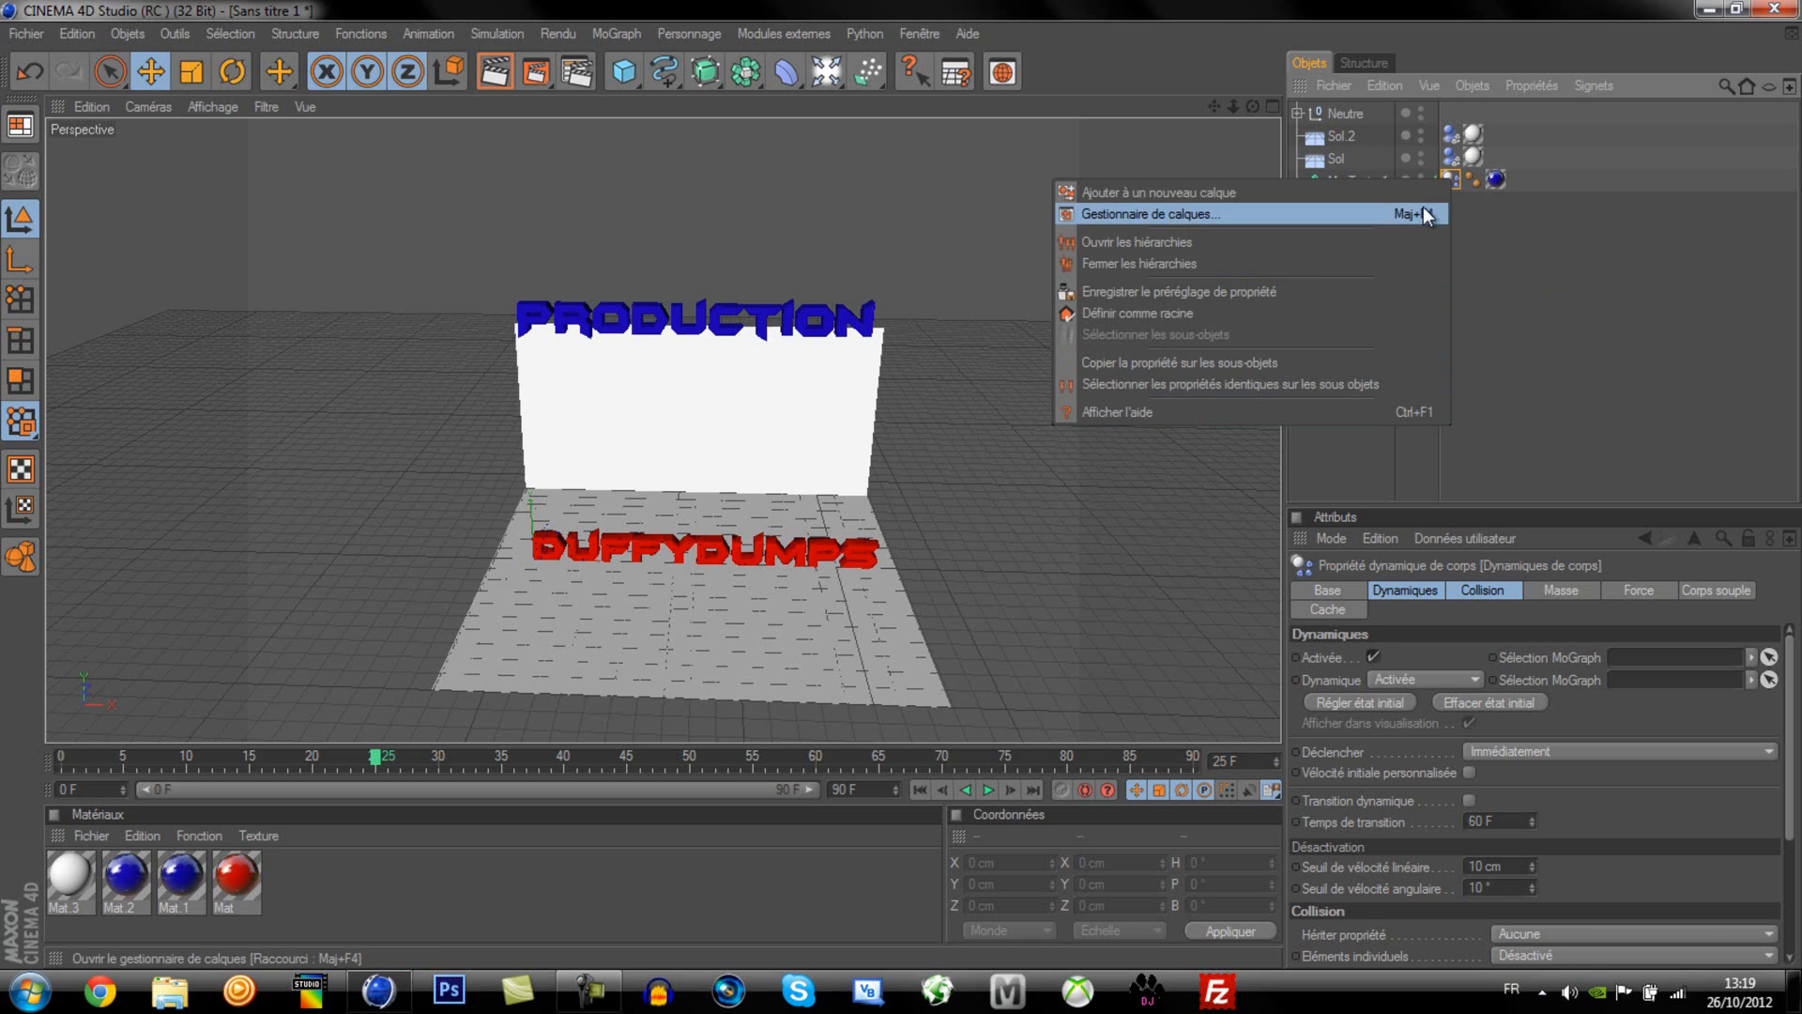
click(1453, 184)
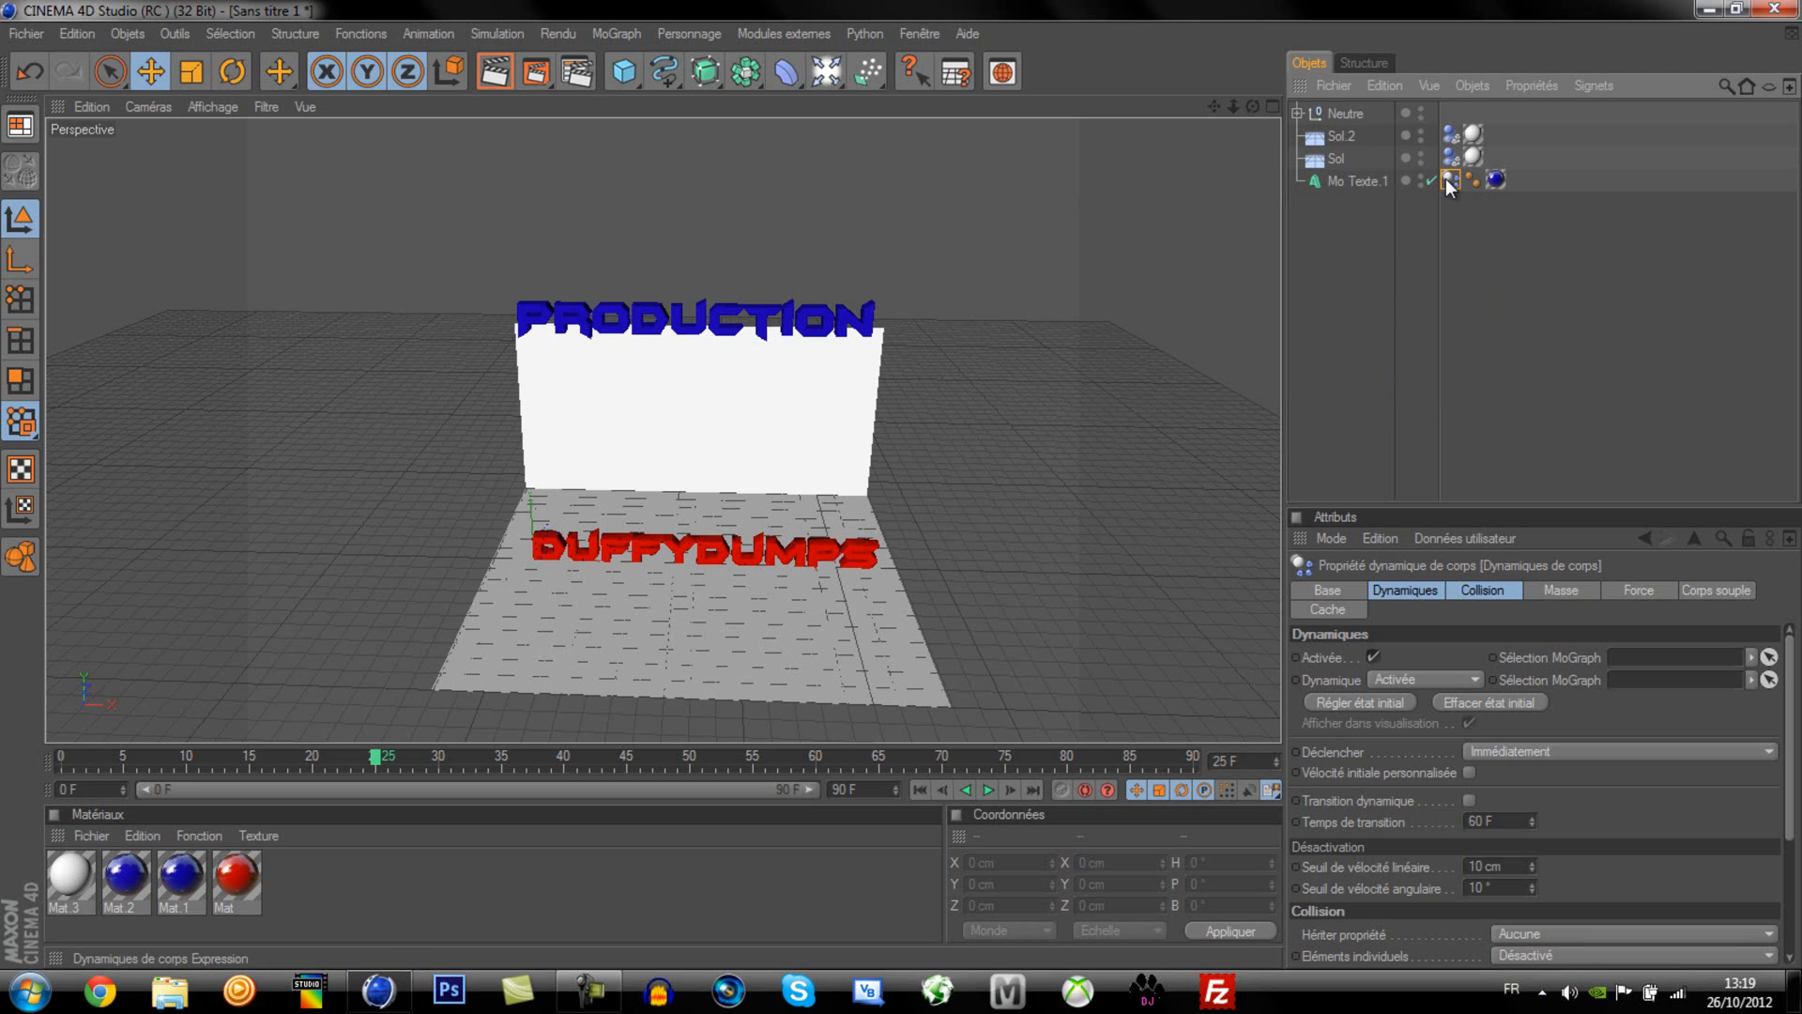
key(Delete)
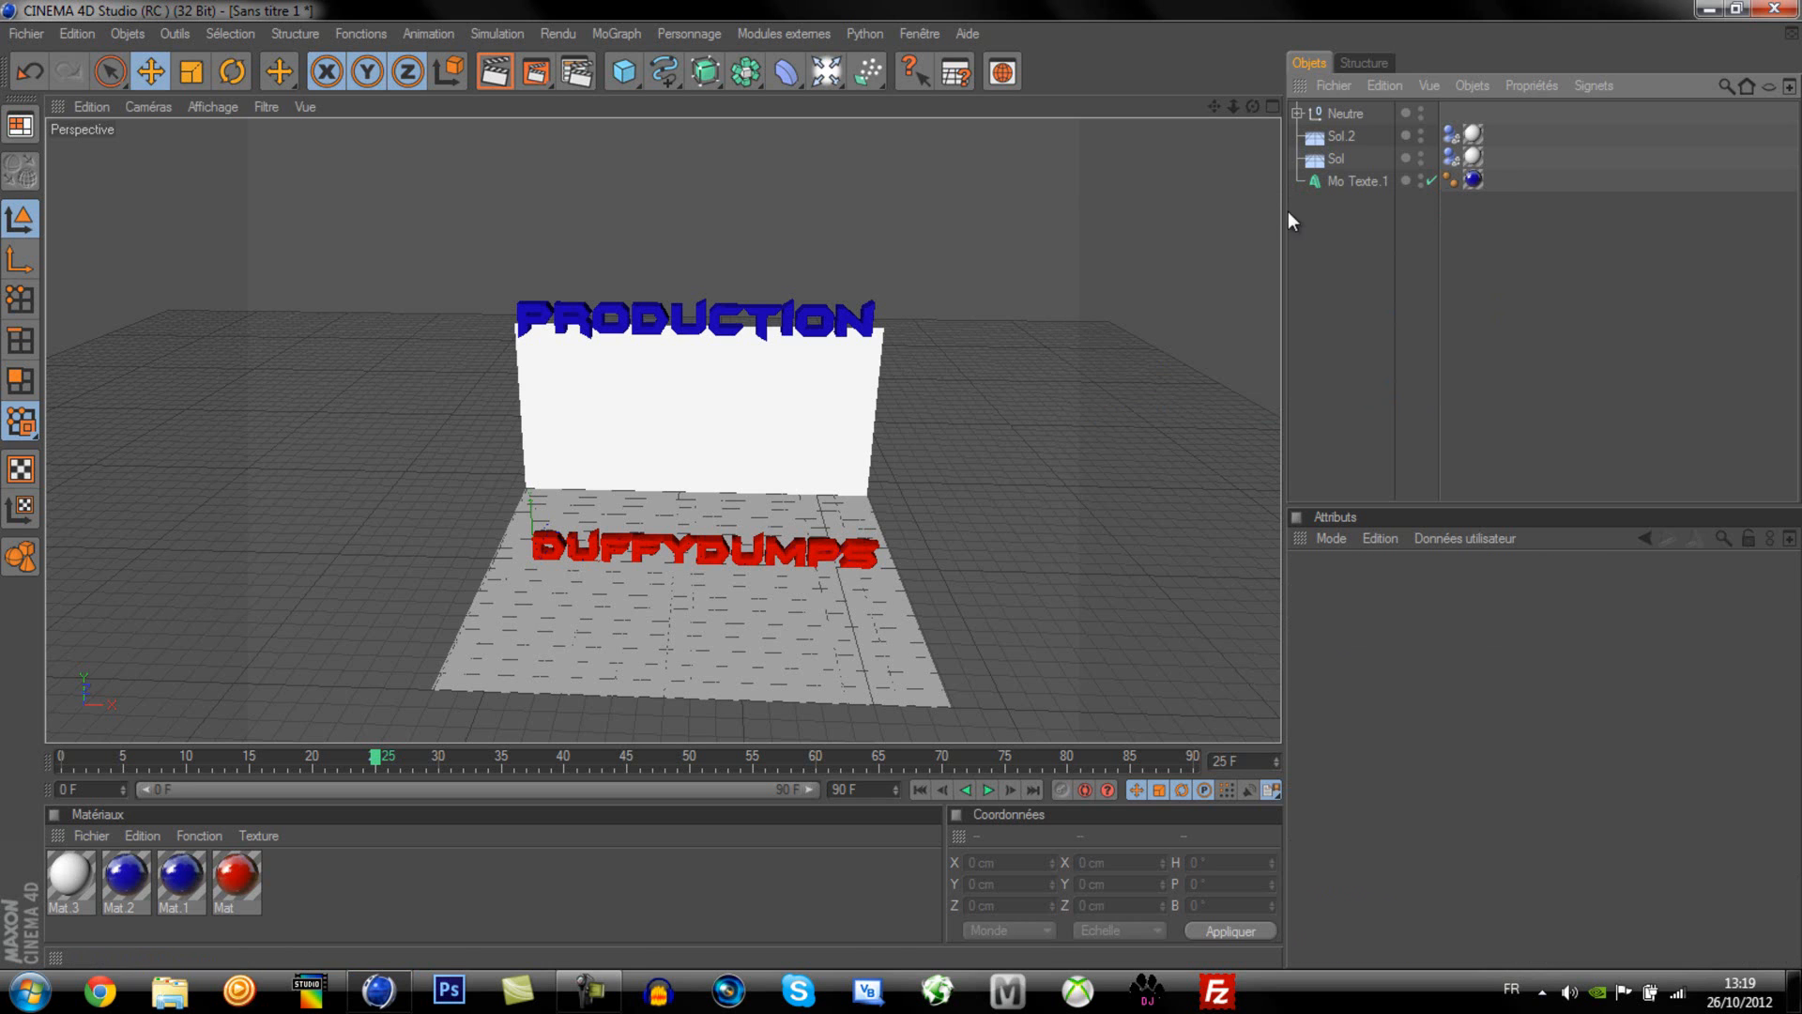
Step: Lower the "Production" text to about Y 14 cm onto "DuffyDumps", record a keyframe at frame 25, and return to frame 0
click(1356, 181)
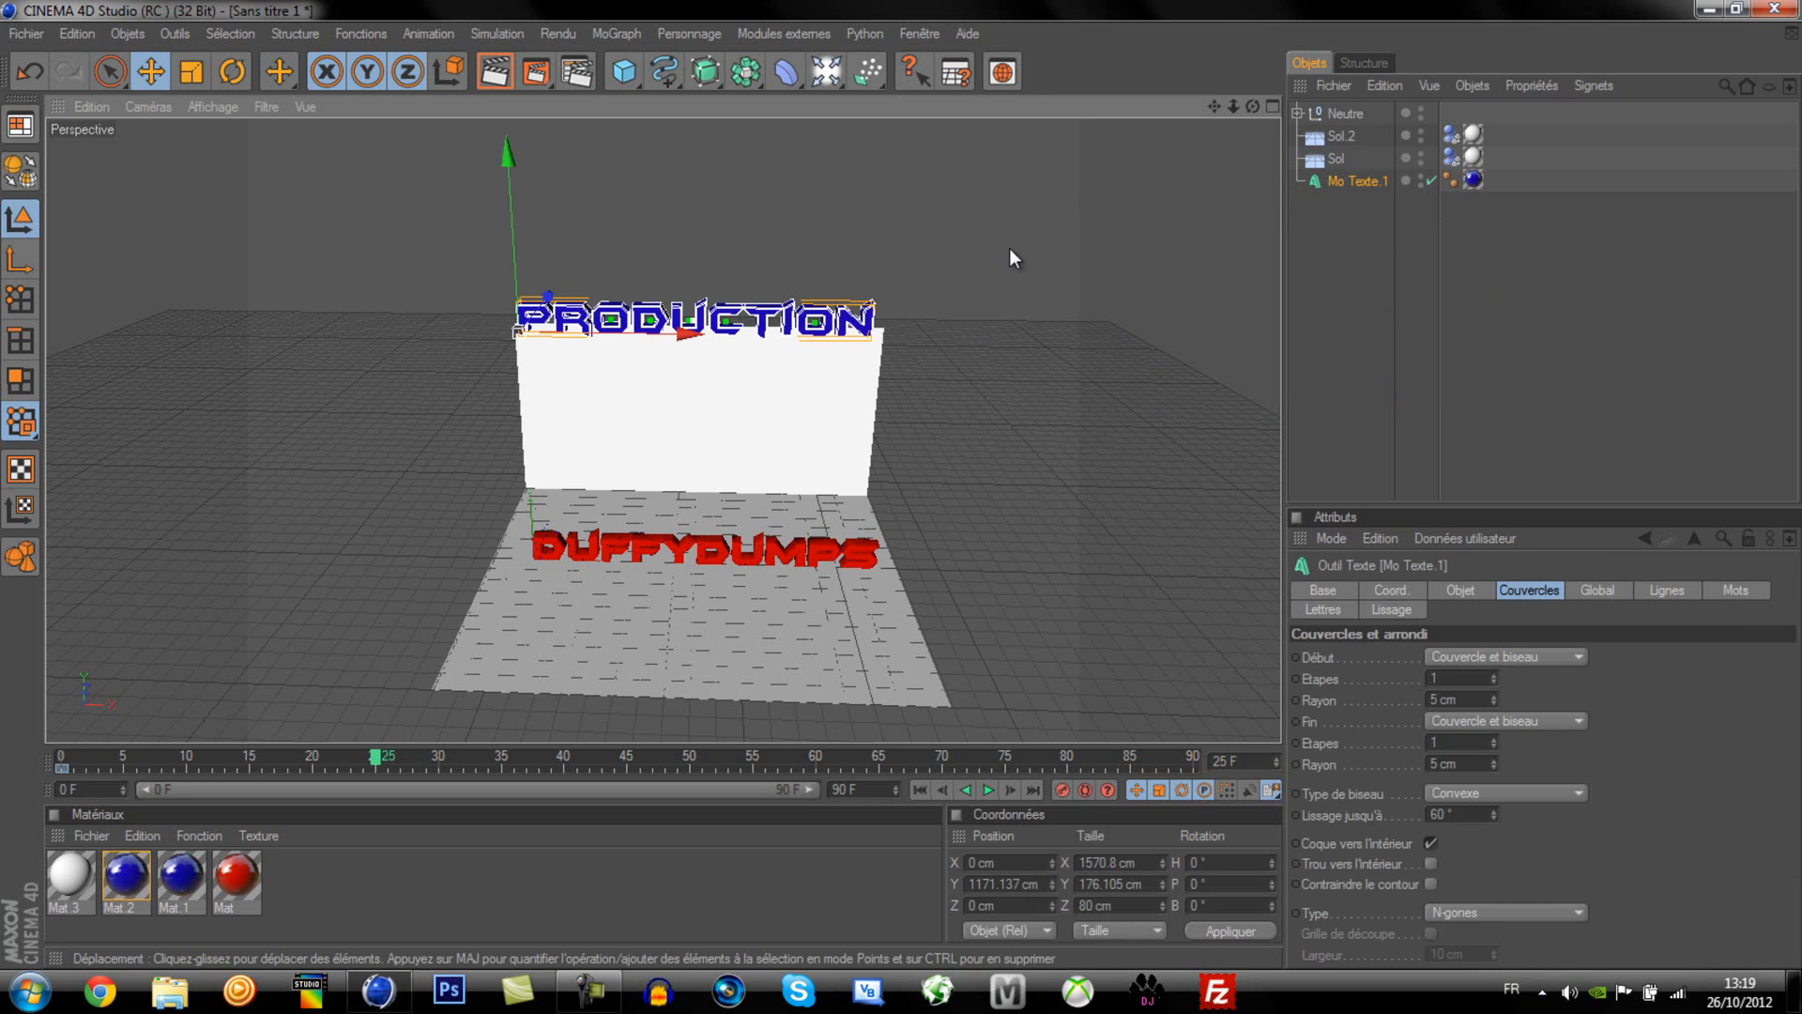
drag(511, 201, 901, 488)
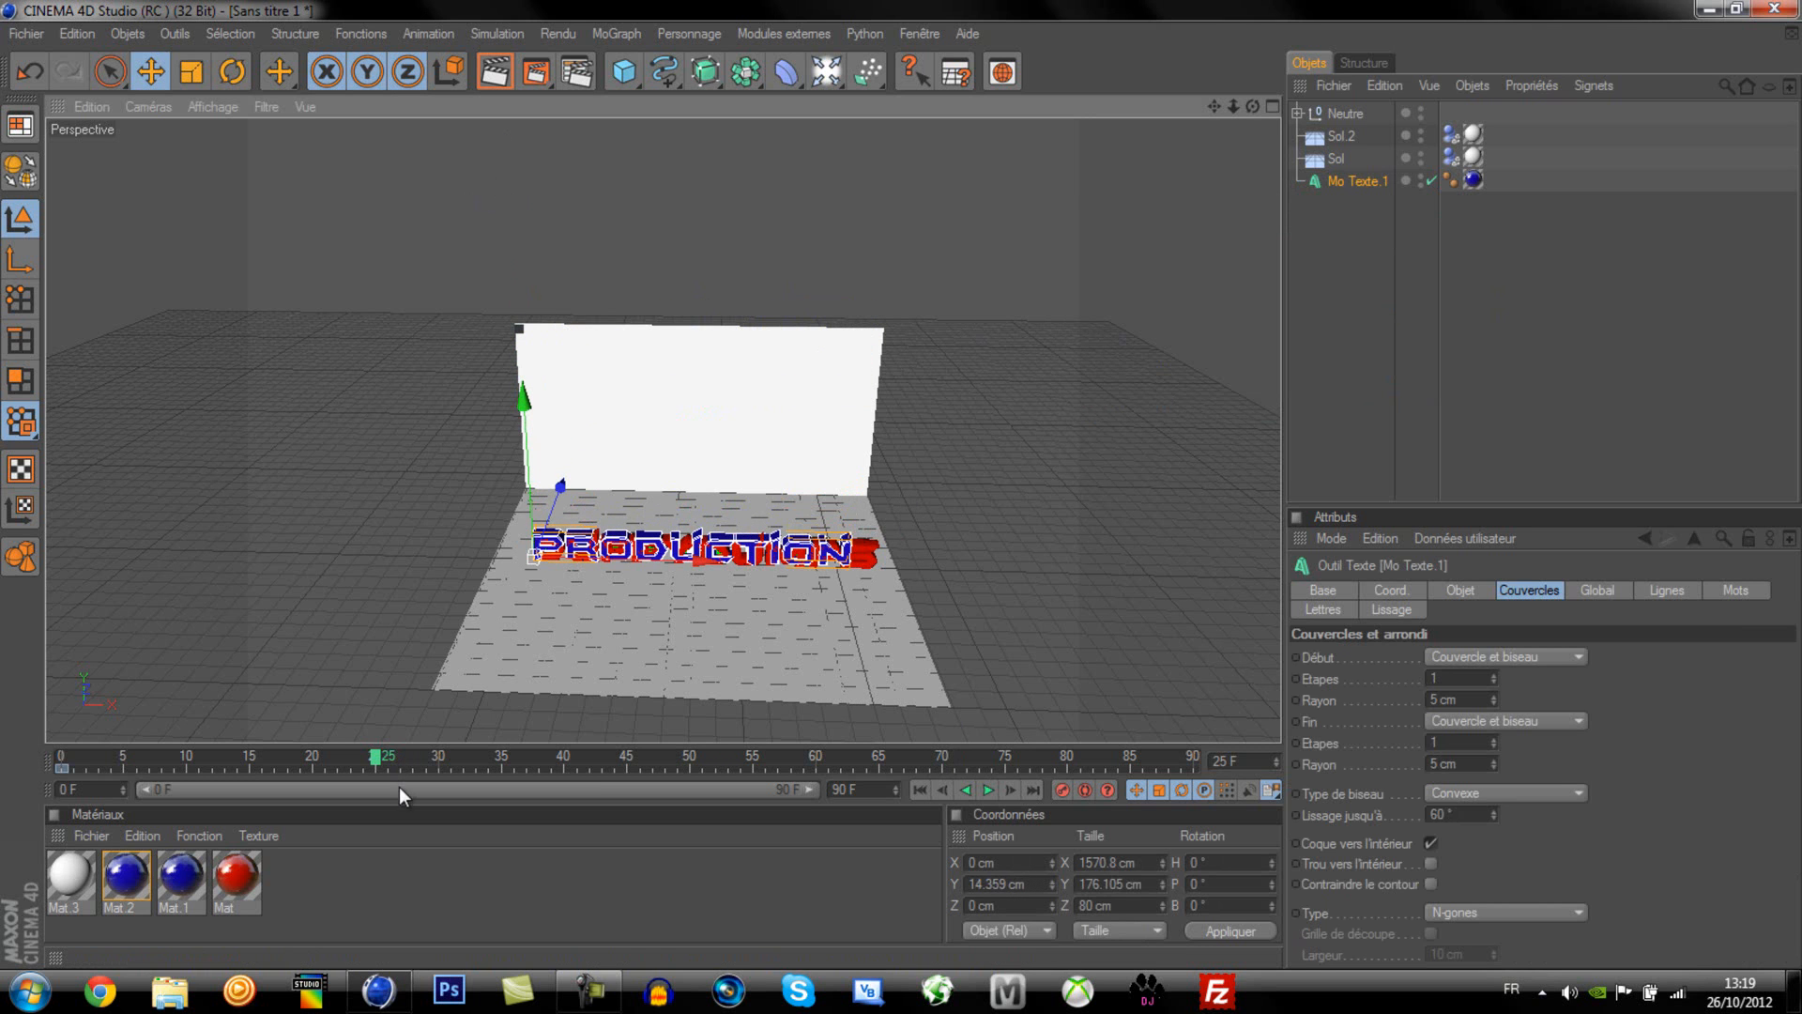
click(1062, 789)
drag(394, 753, 4, 757)
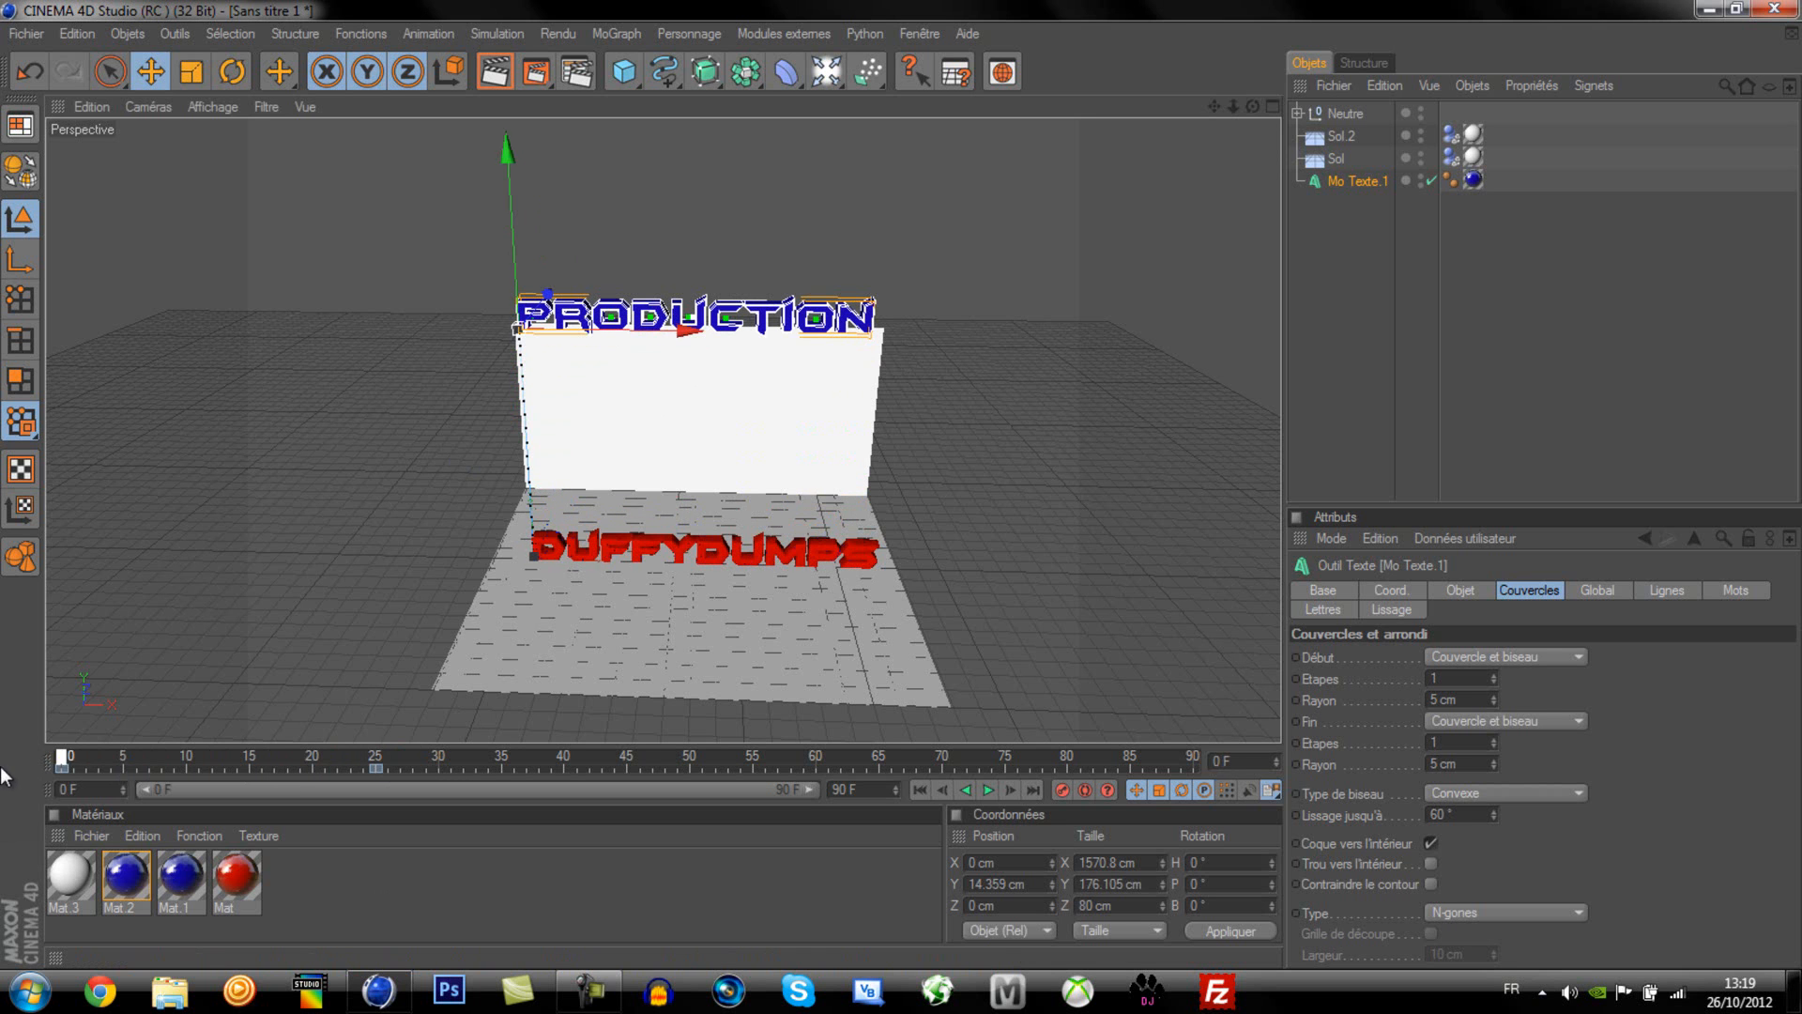
Step: Play back the keyframed fall of the "Production" text and rewind to frame 0
click(989, 787)
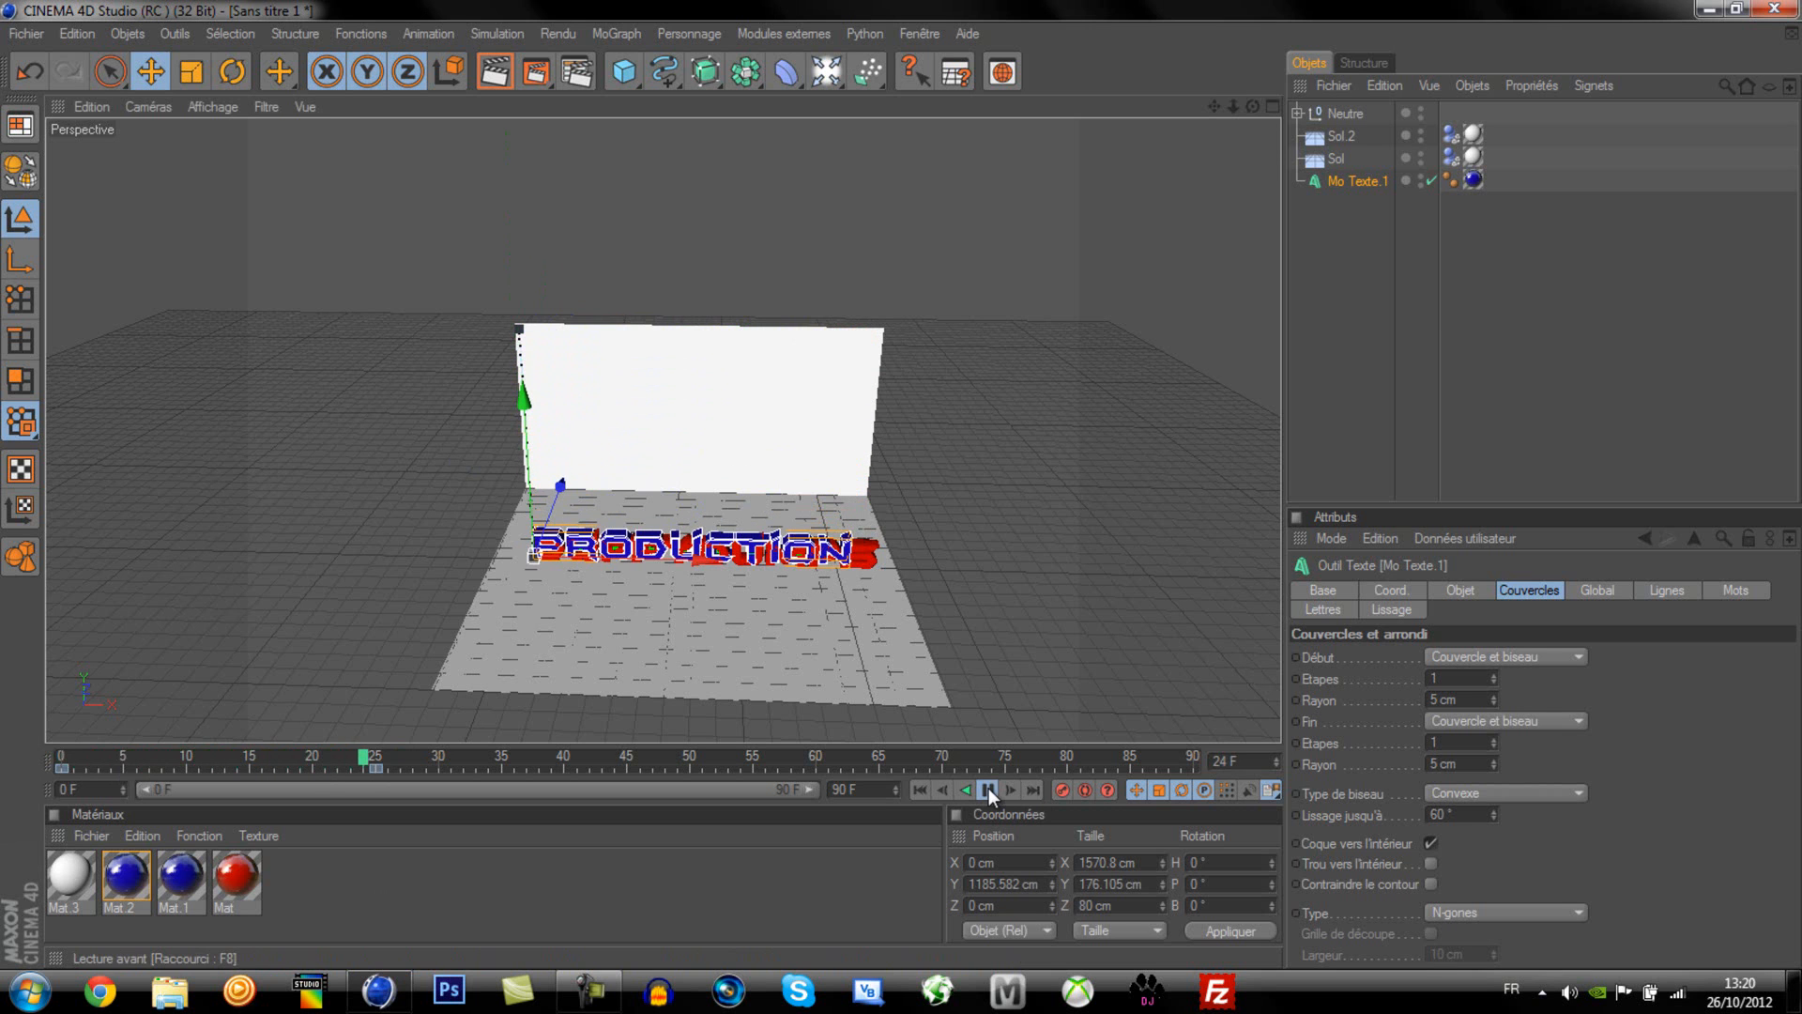
click(989, 789)
drag(552, 759, 62, 758)
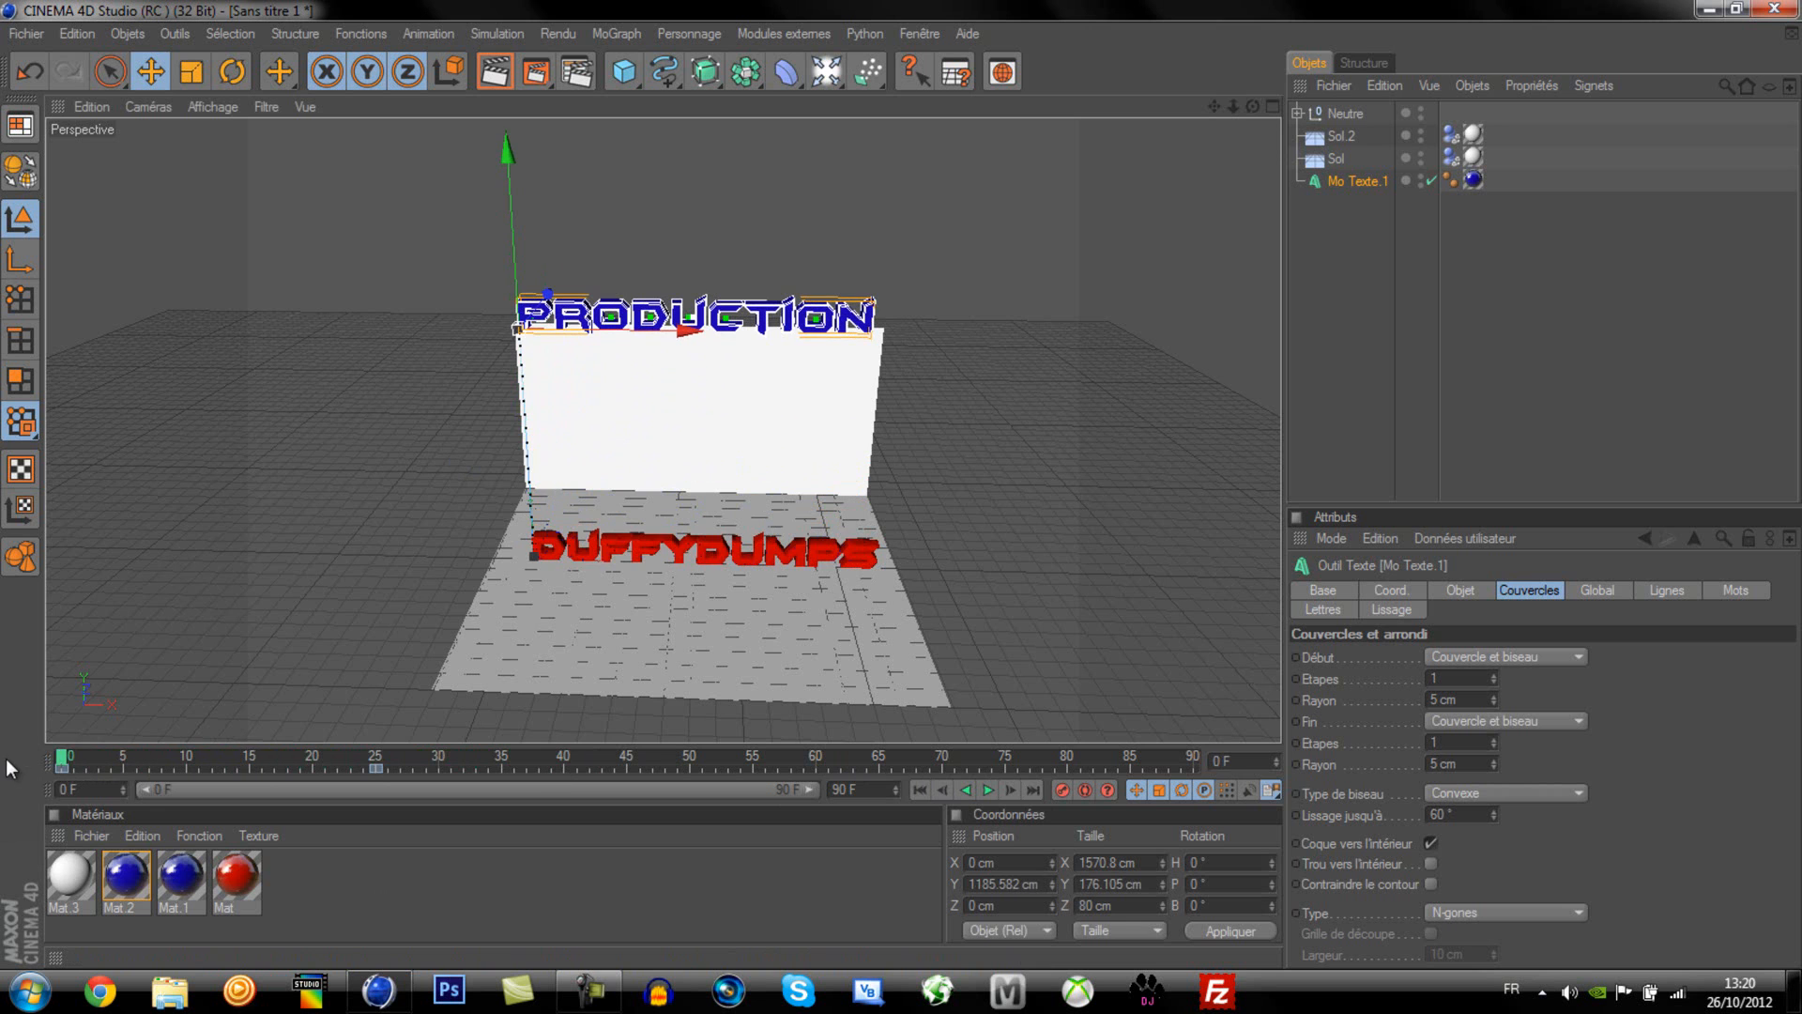
Step: Make the "Production" text (Mo Texte.1) a rigid body again and briefly play the animation
click(1347, 182)
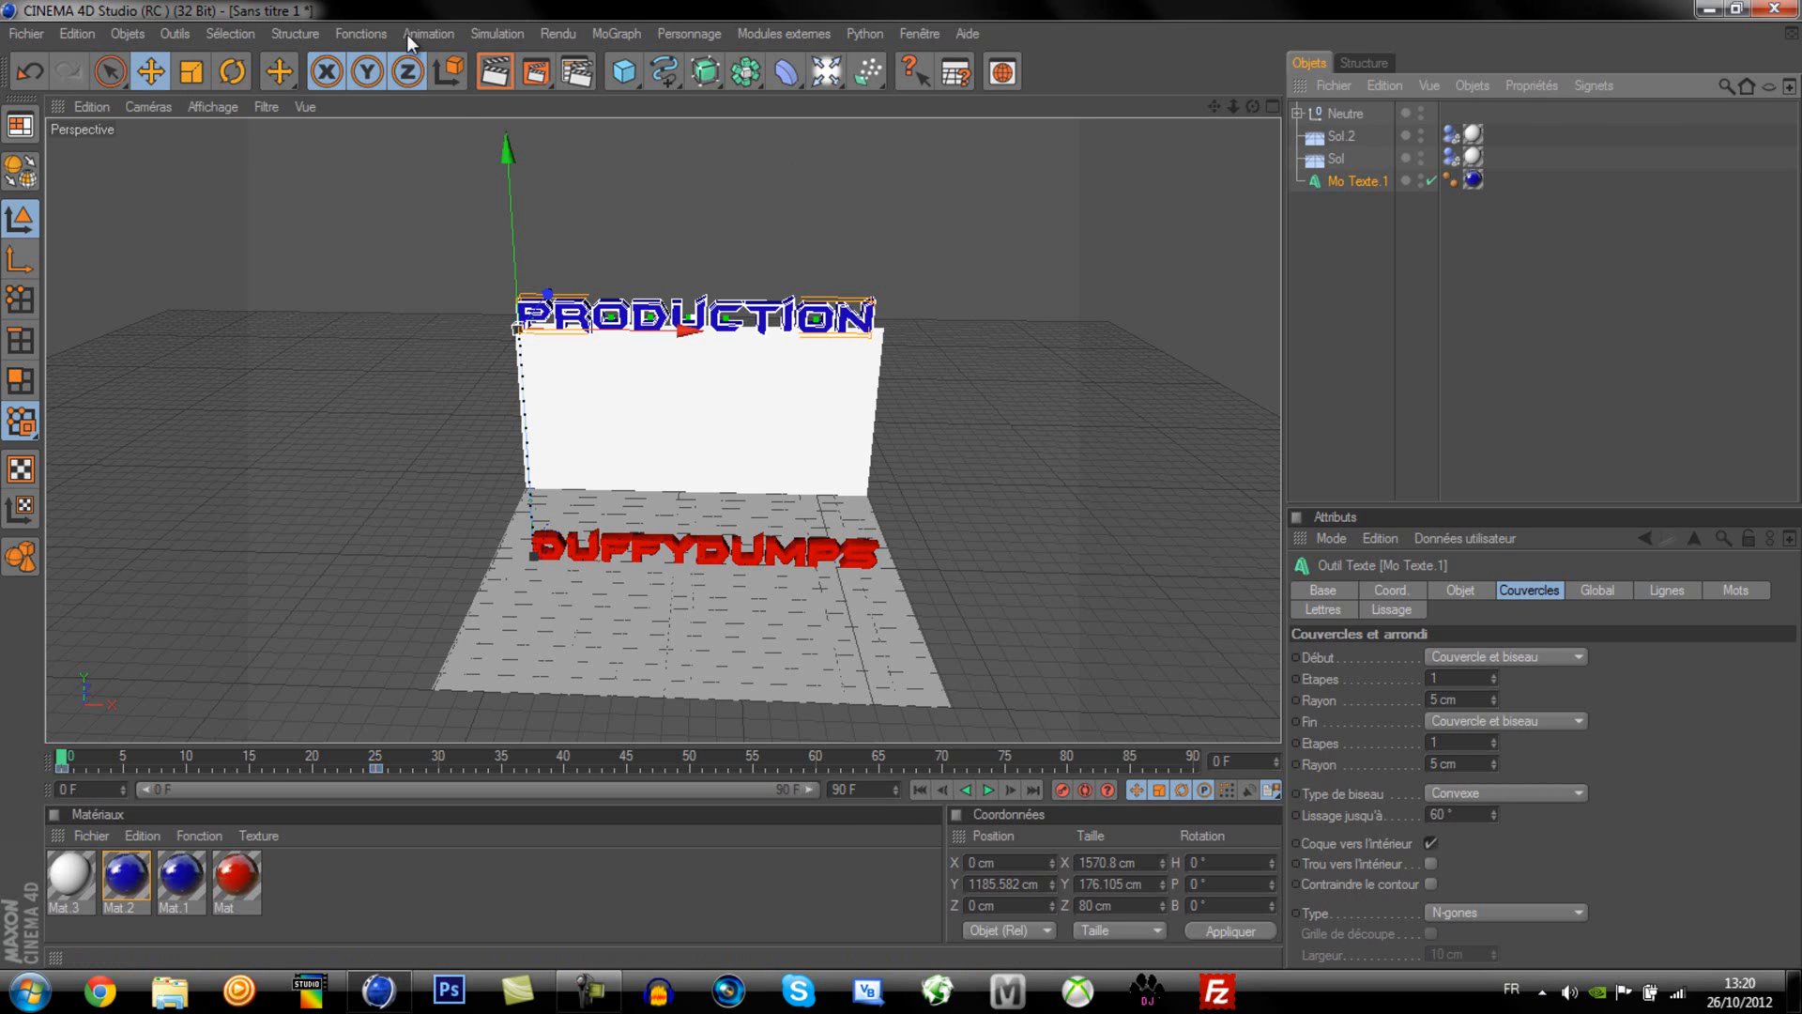
click(490, 33)
mouse_move(563, 87)
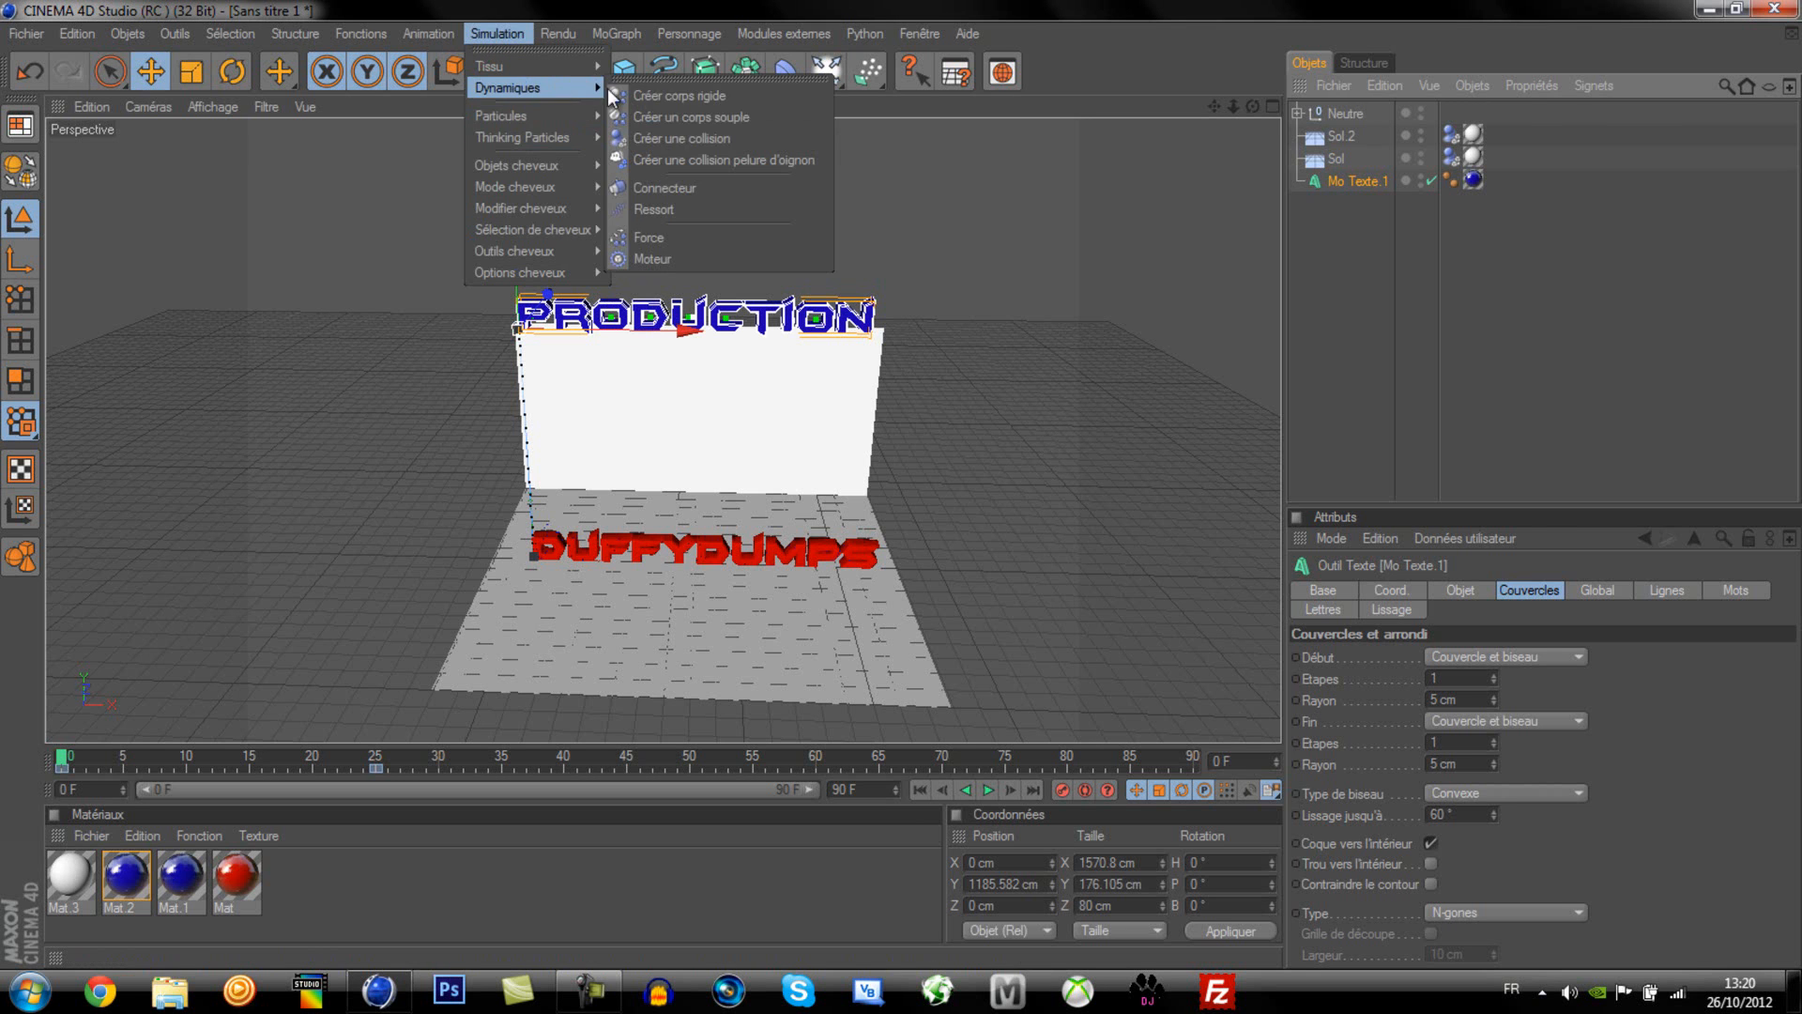
click(661, 93)
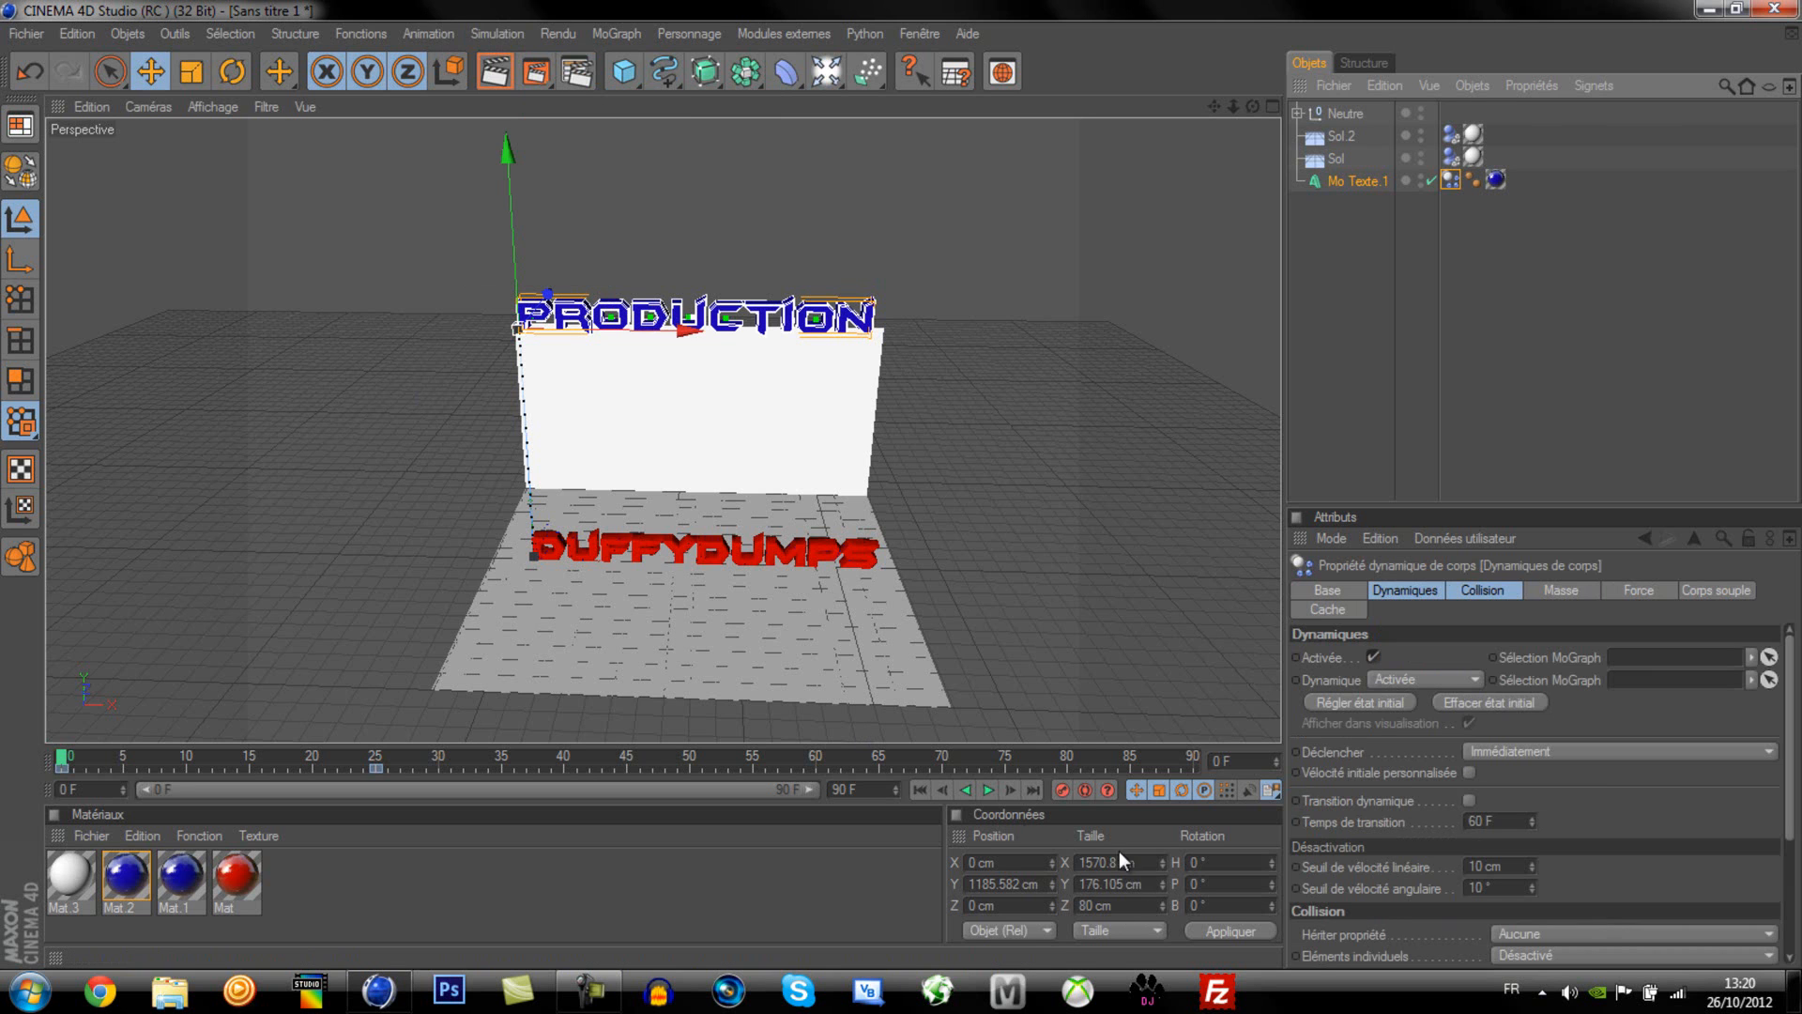
click(988, 790)
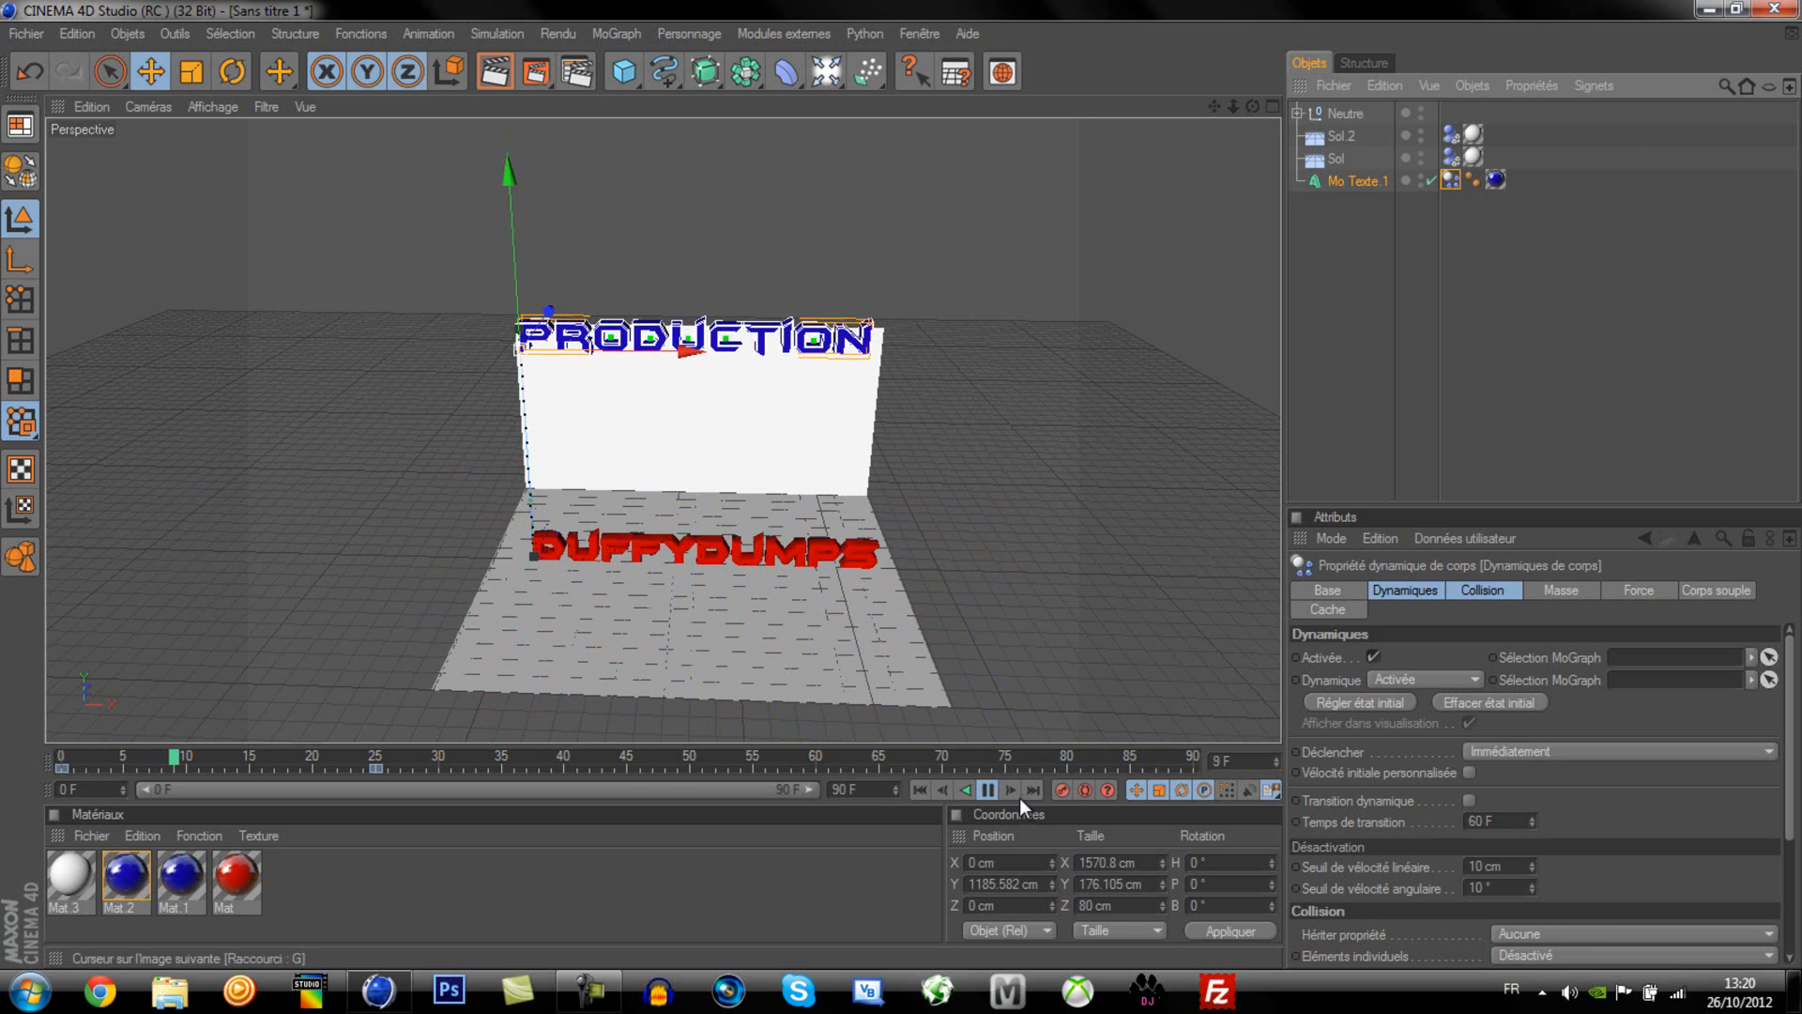
click(988, 790)
Step: Extend the animation's end to frame 150 and return the timeline to frame 0
double_click(883, 799)
text(150)
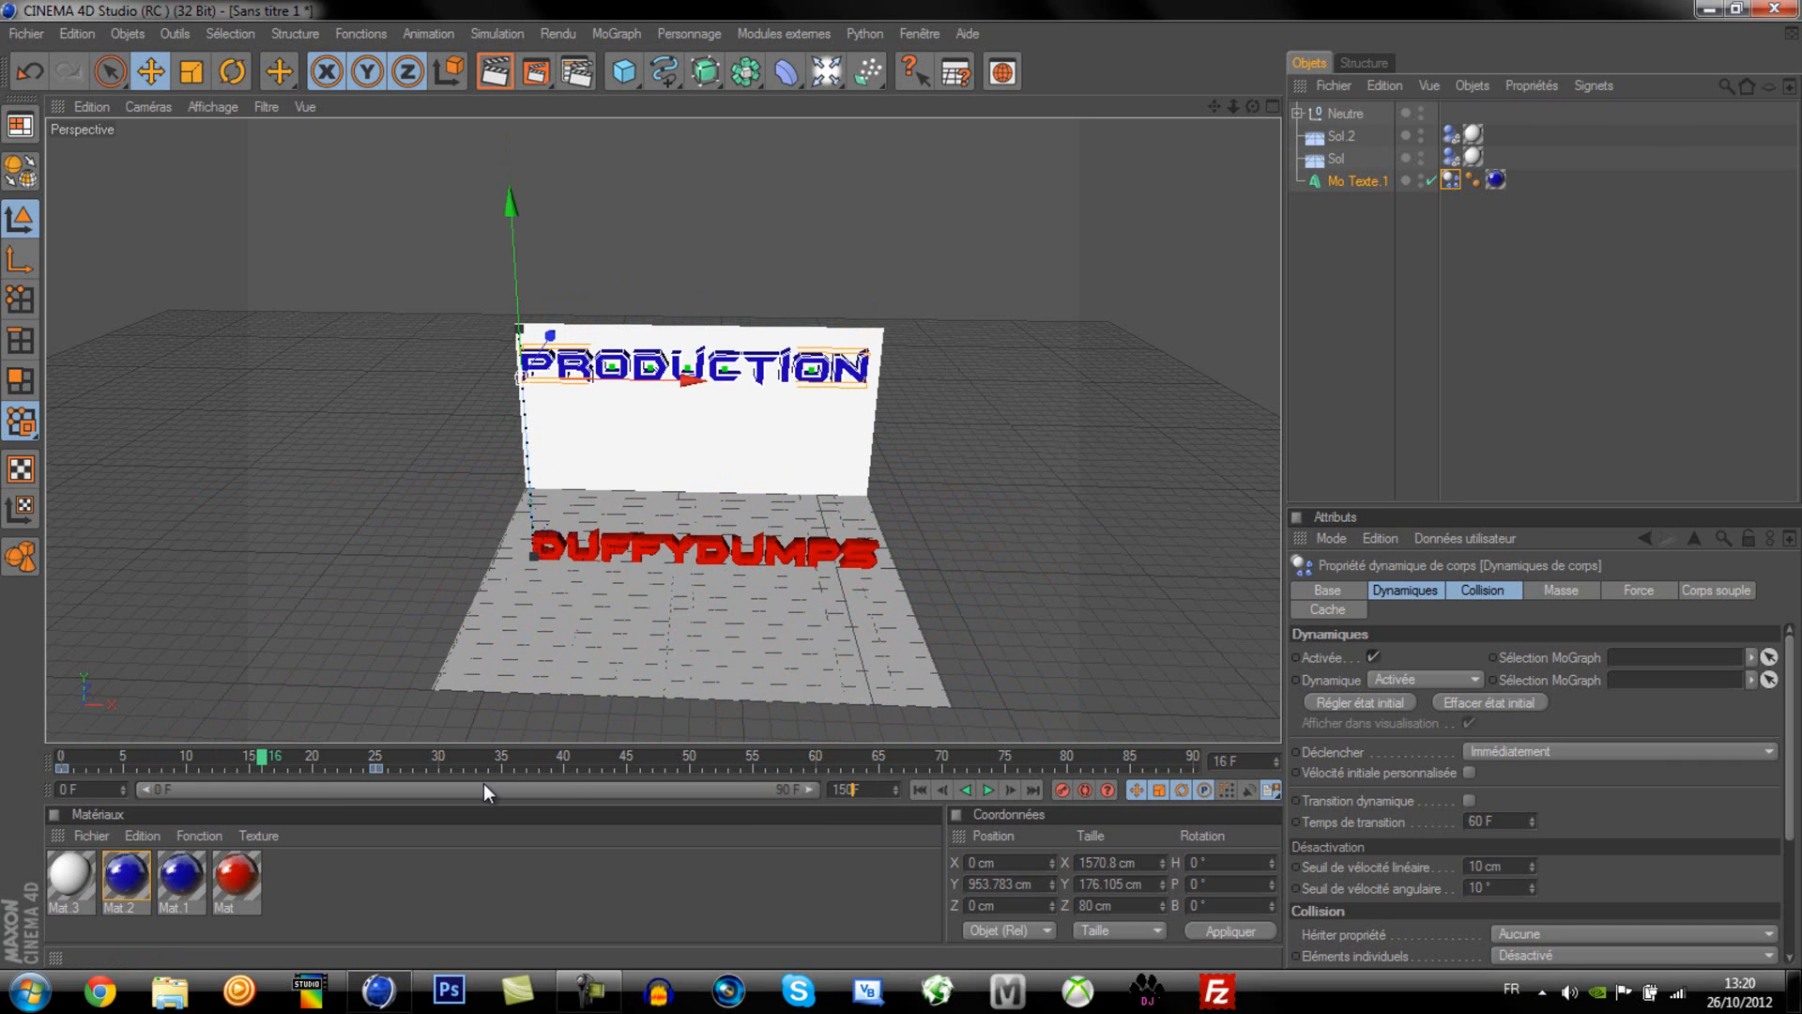
click(455, 817)
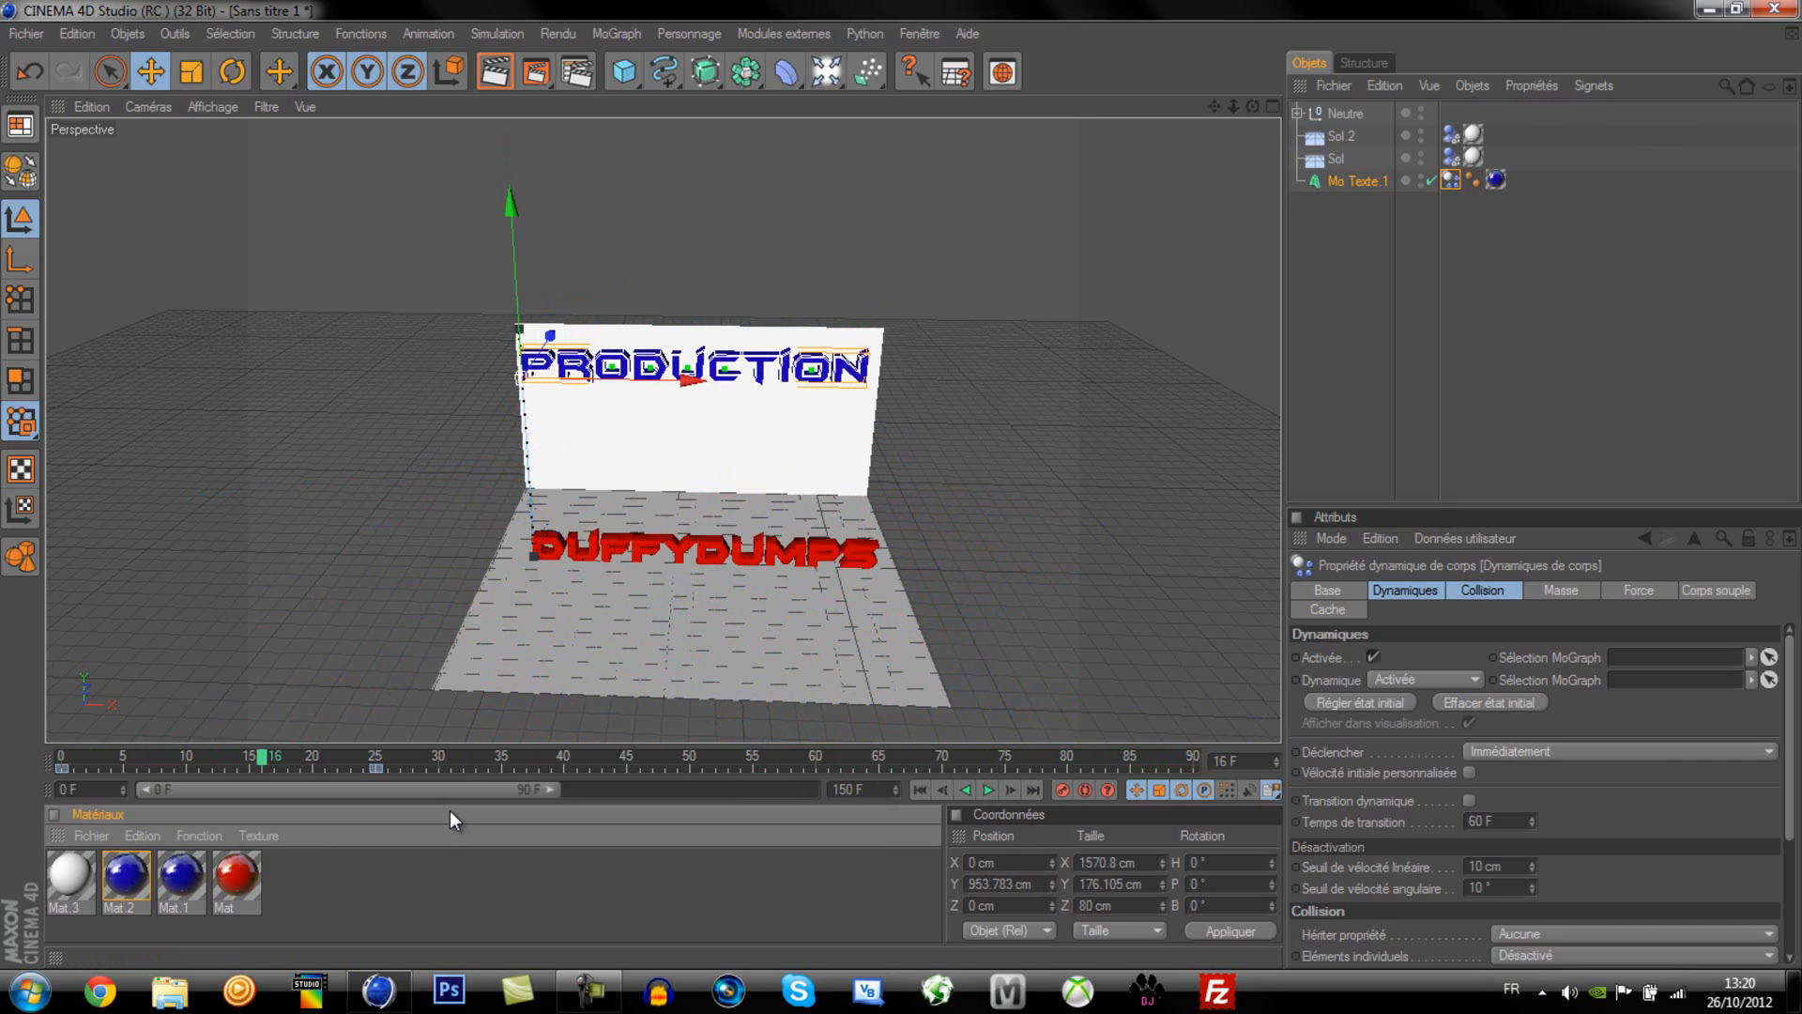
click(475, 917)
drag(306, 791, 105, 768)
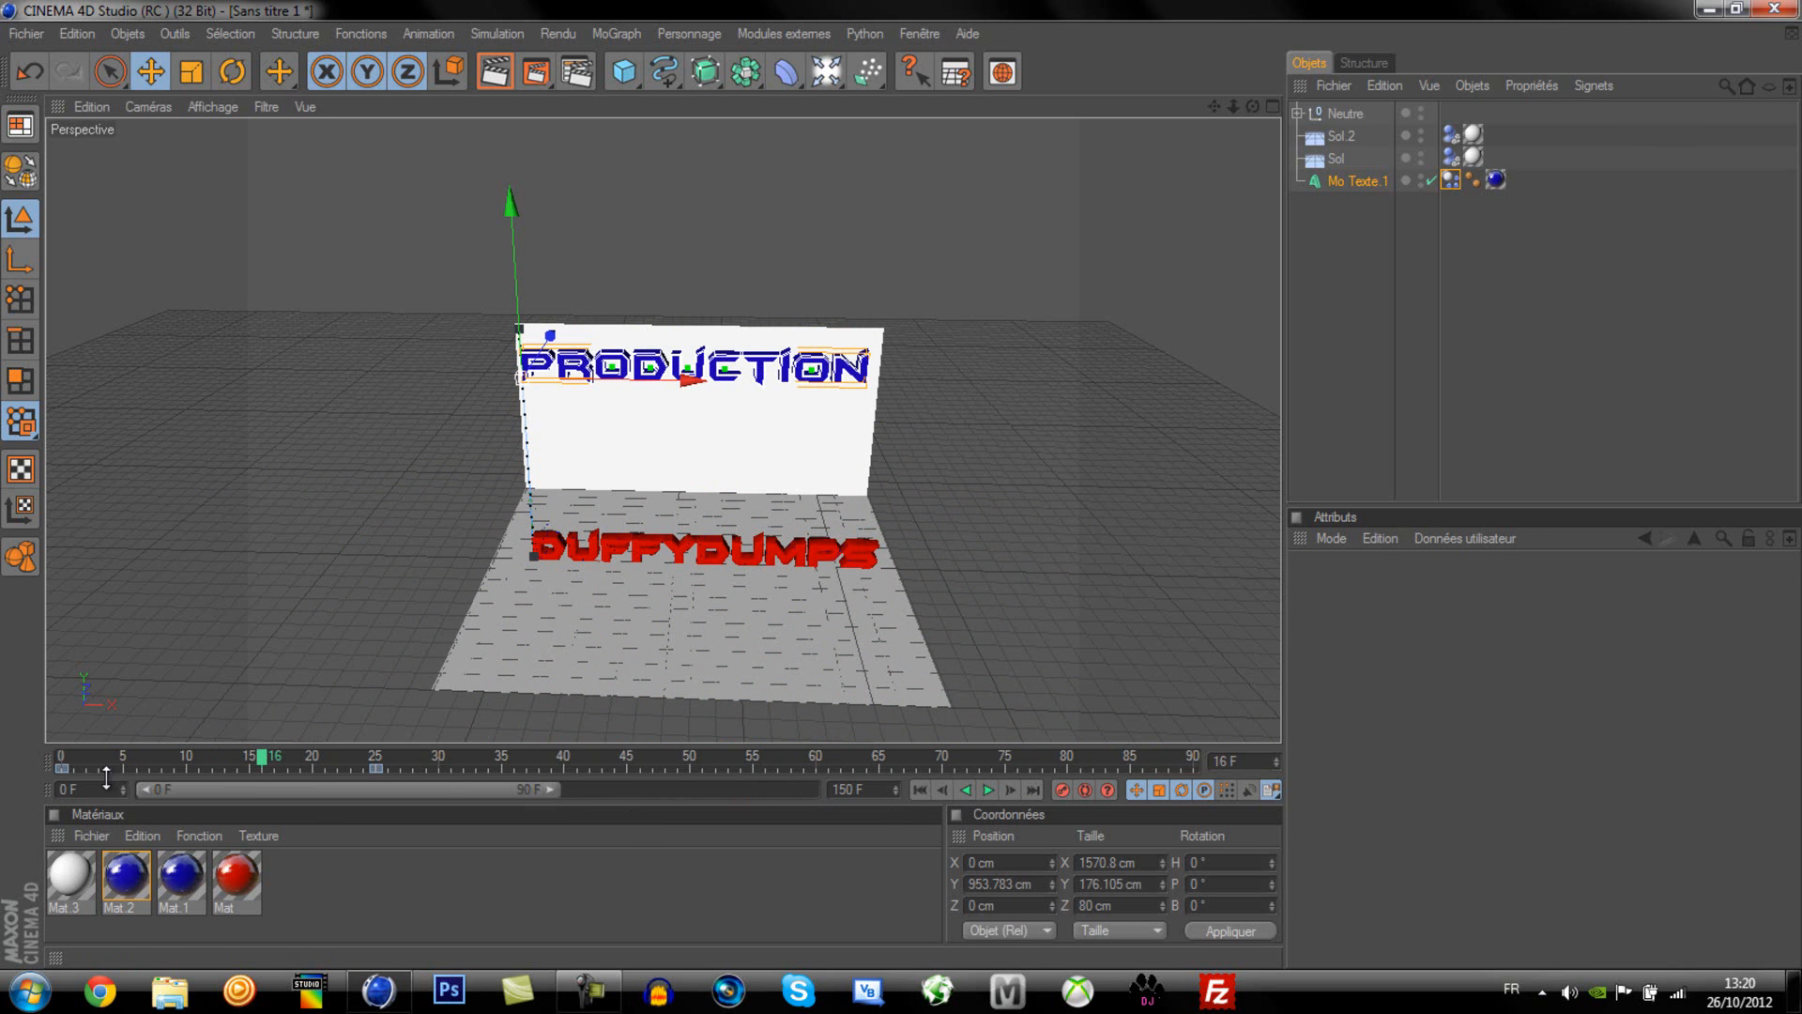
drag(260, 757, 4, 733)
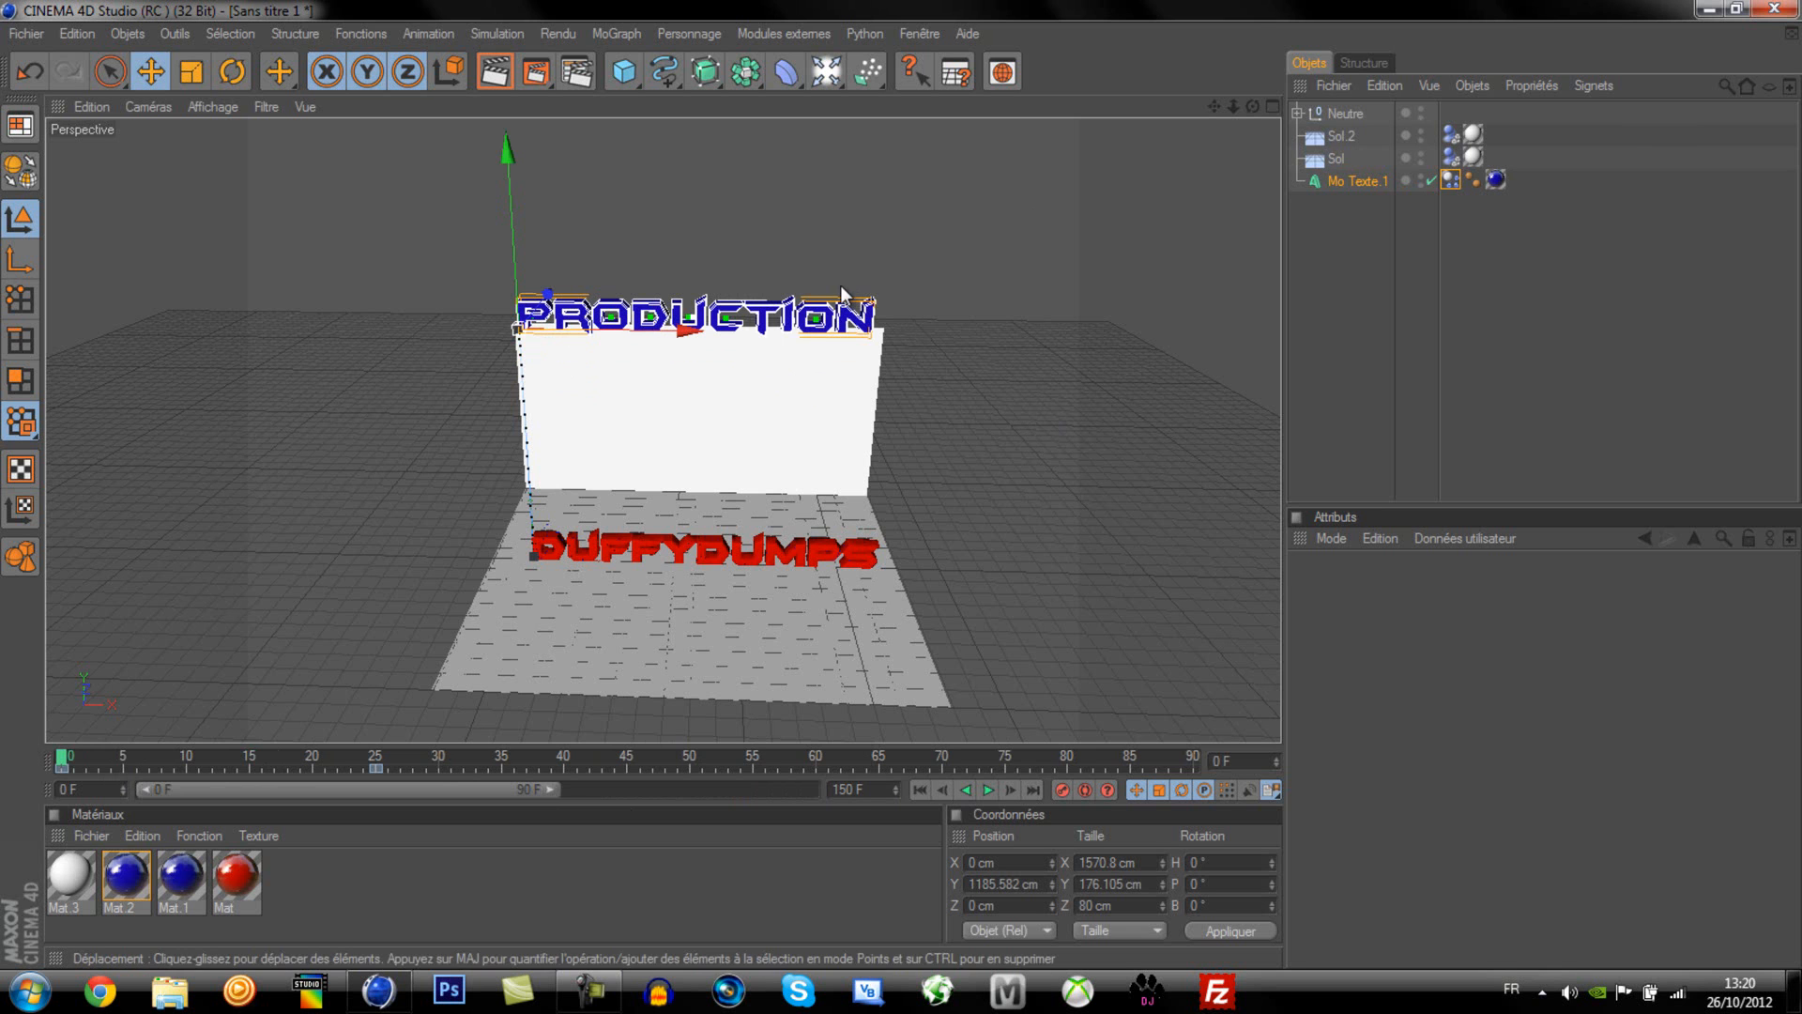
Step: Set the render output to the HDV/HDTV 720 29.97 preset with all frames (Toutes les images)
click(576, 72)
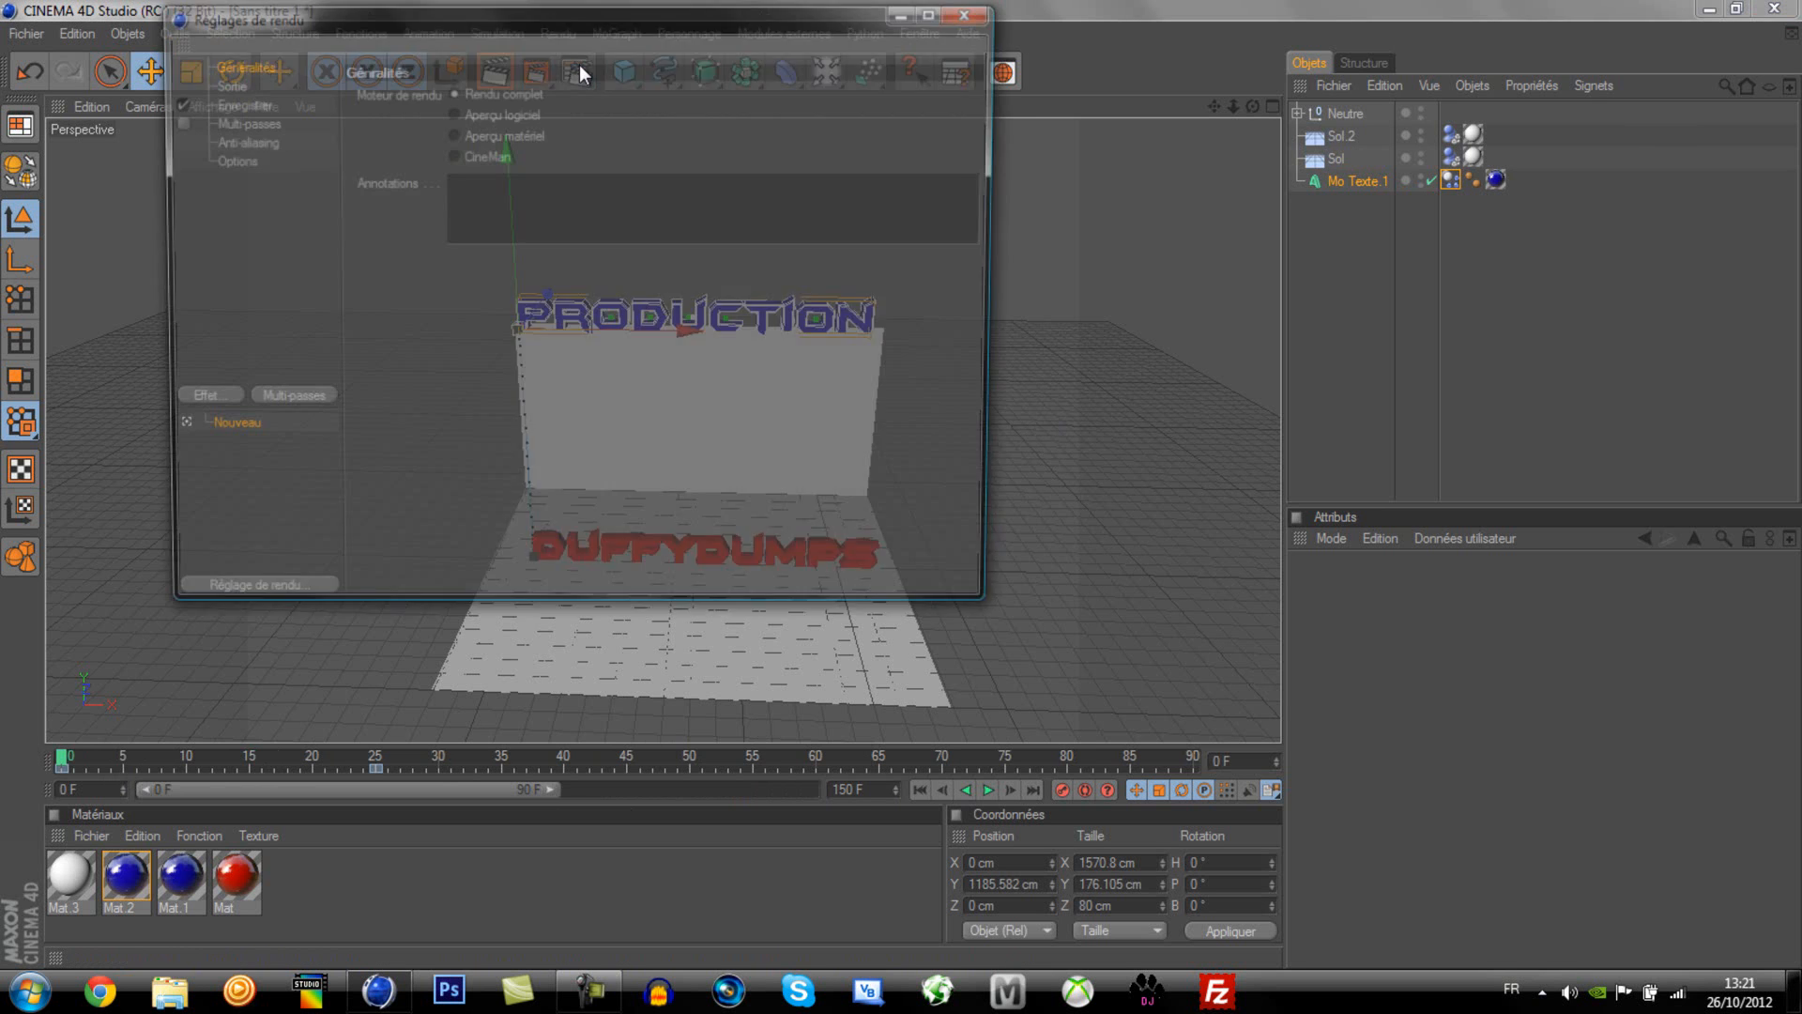
click(212, 83)
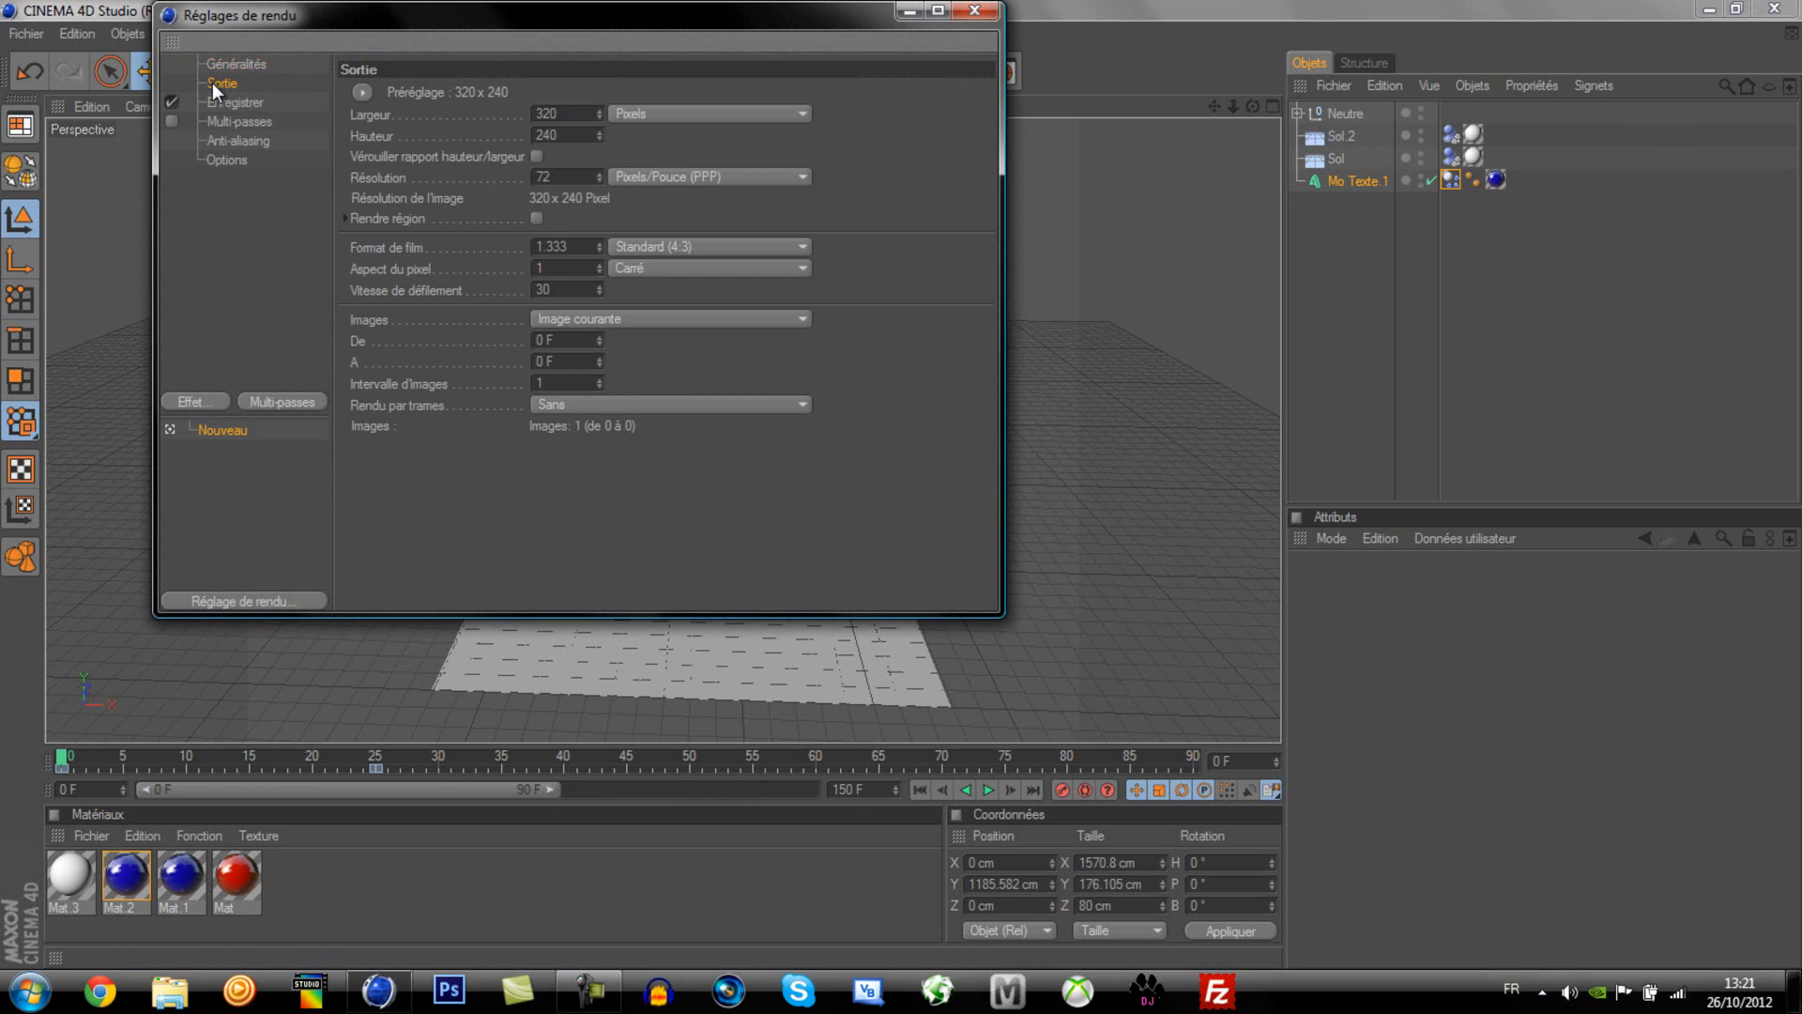
click(363, 91)
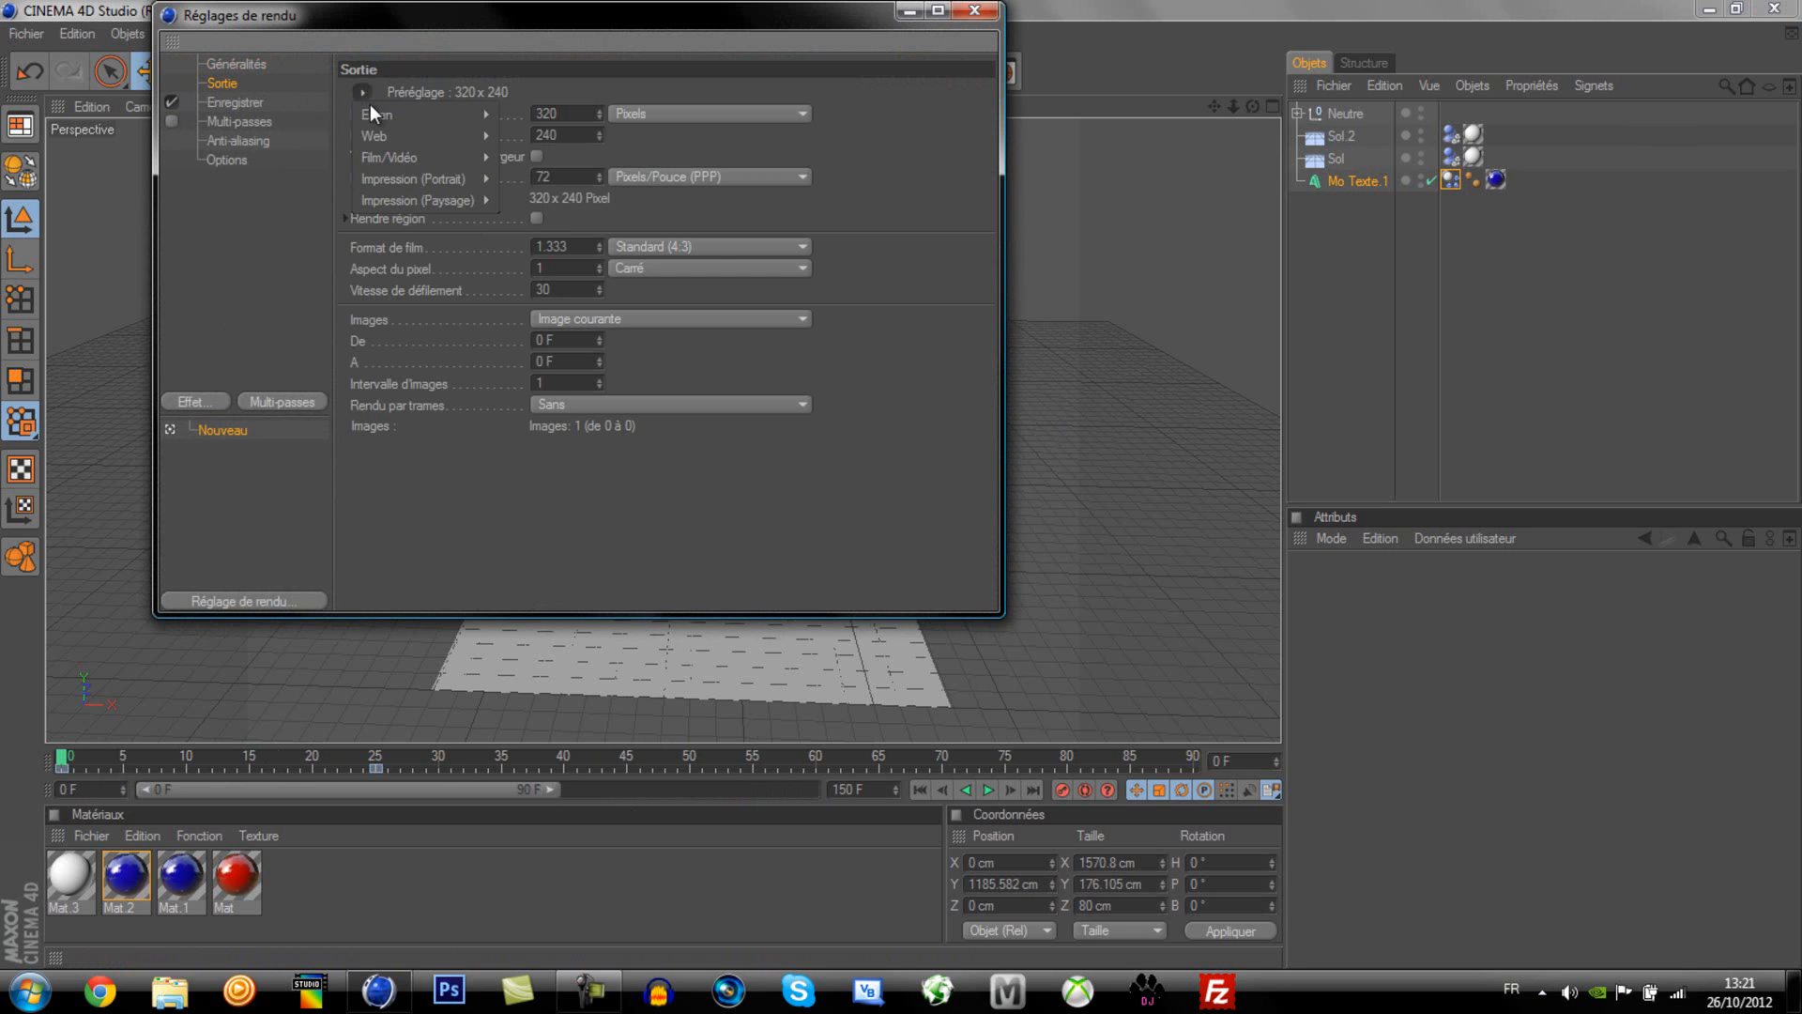
mouse_move(378, 158)
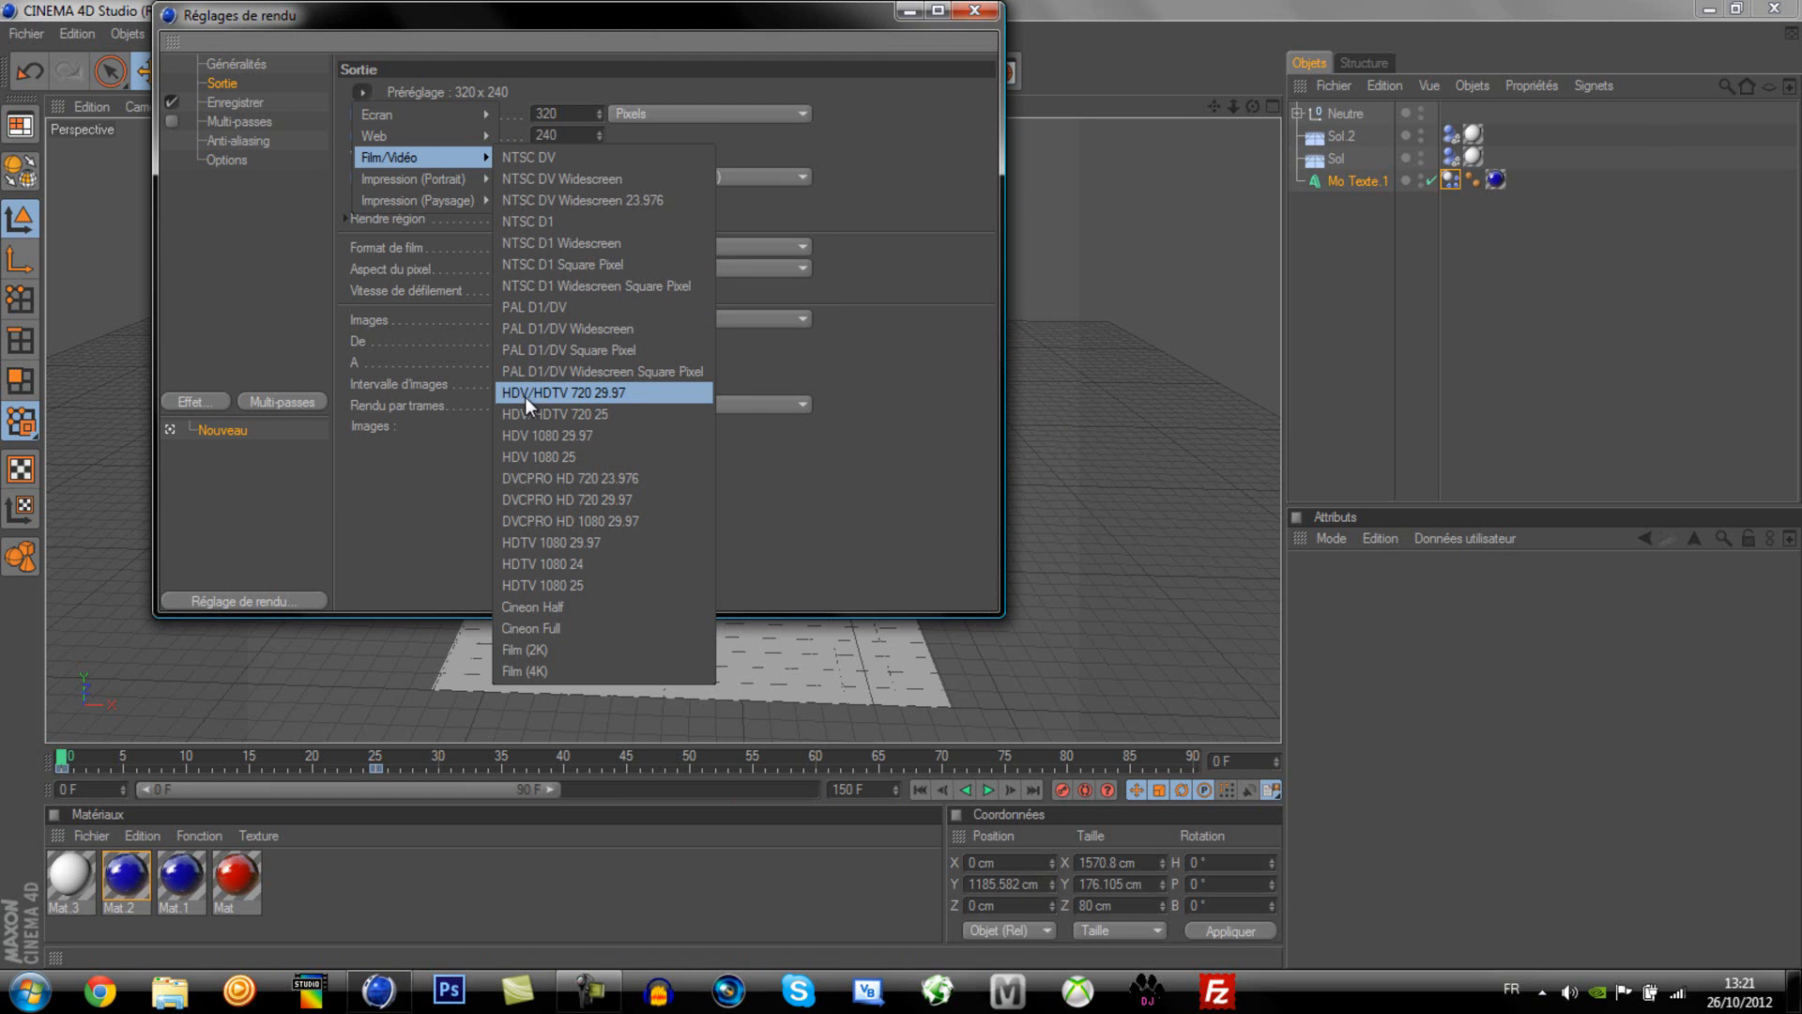
click(600, 393)
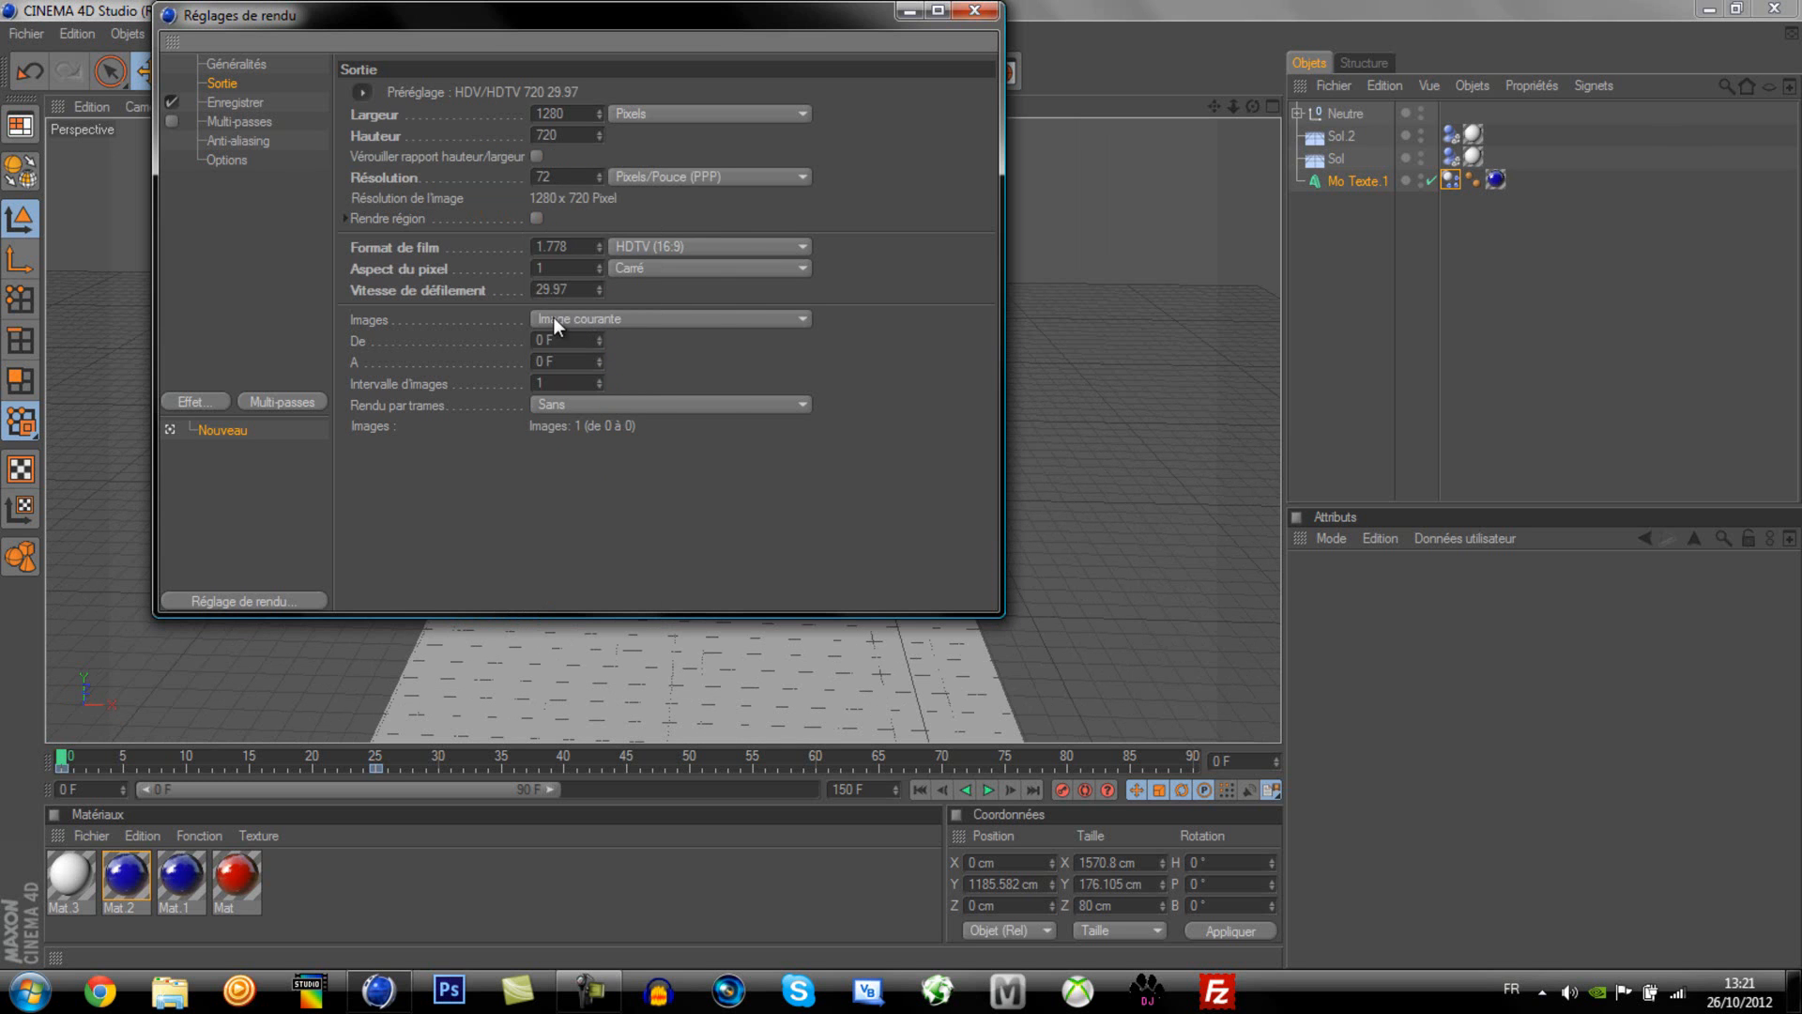
click(598, 321)
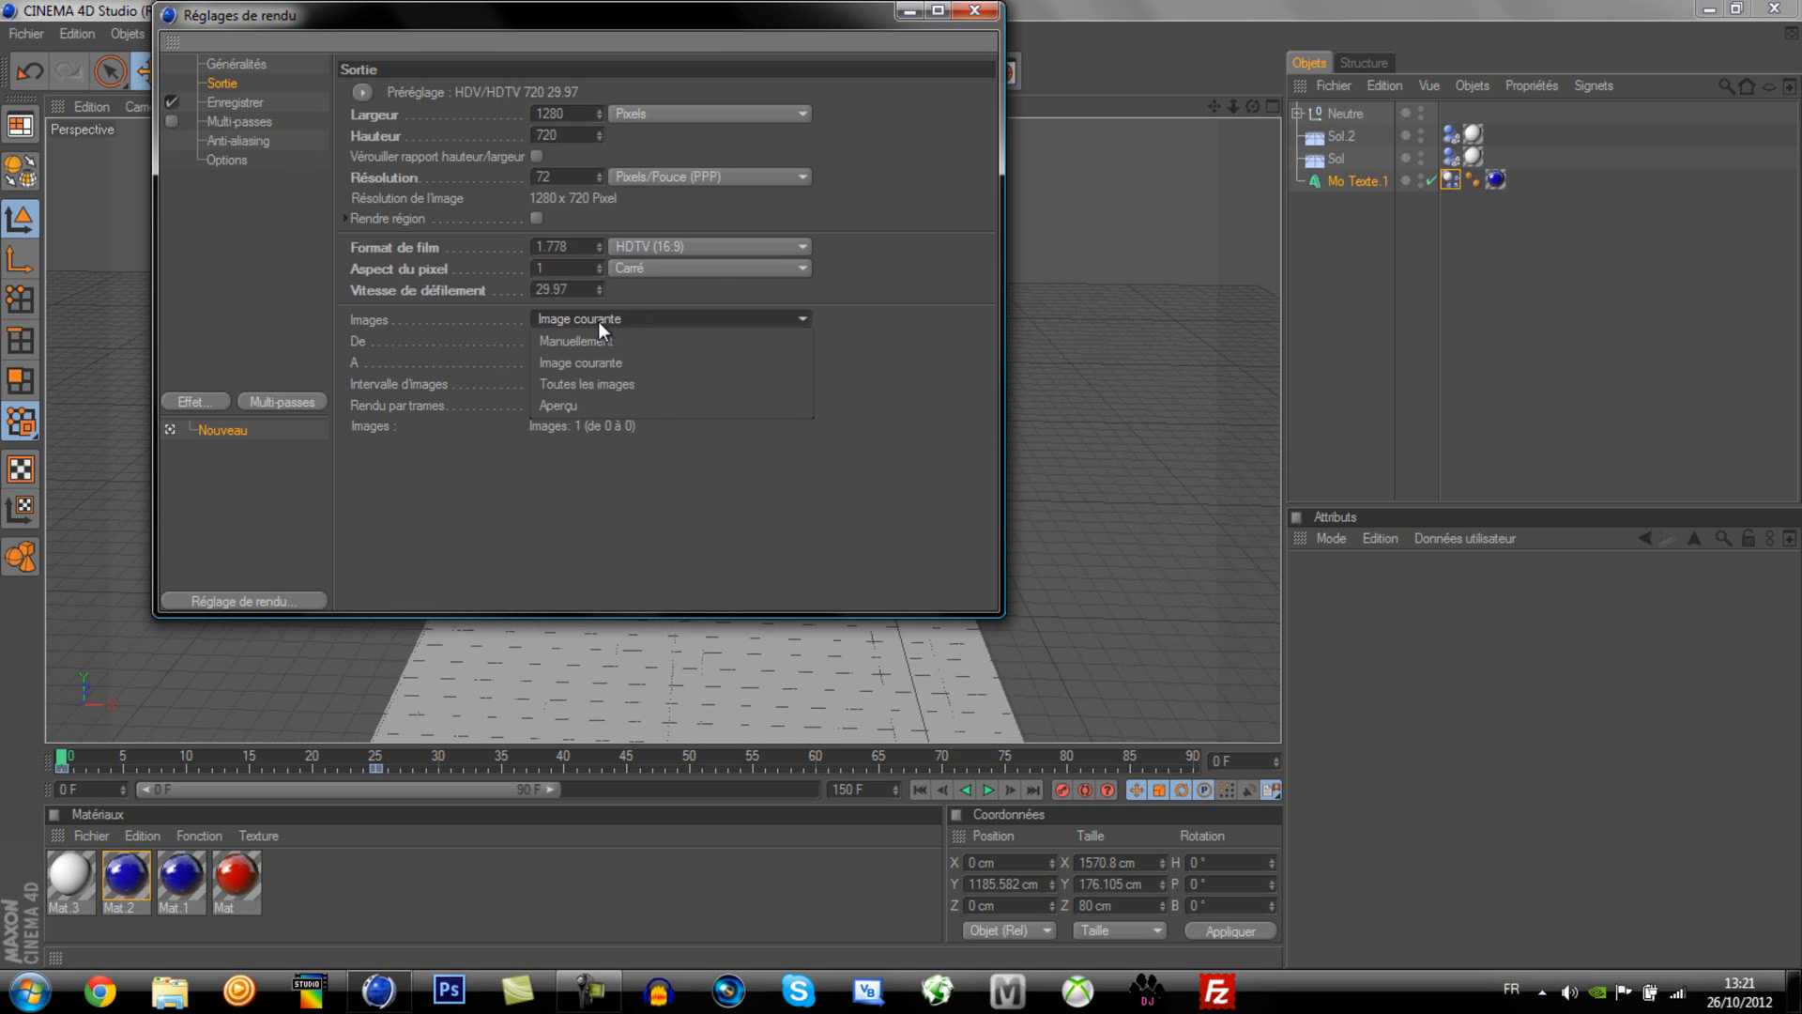
click(563, 385)
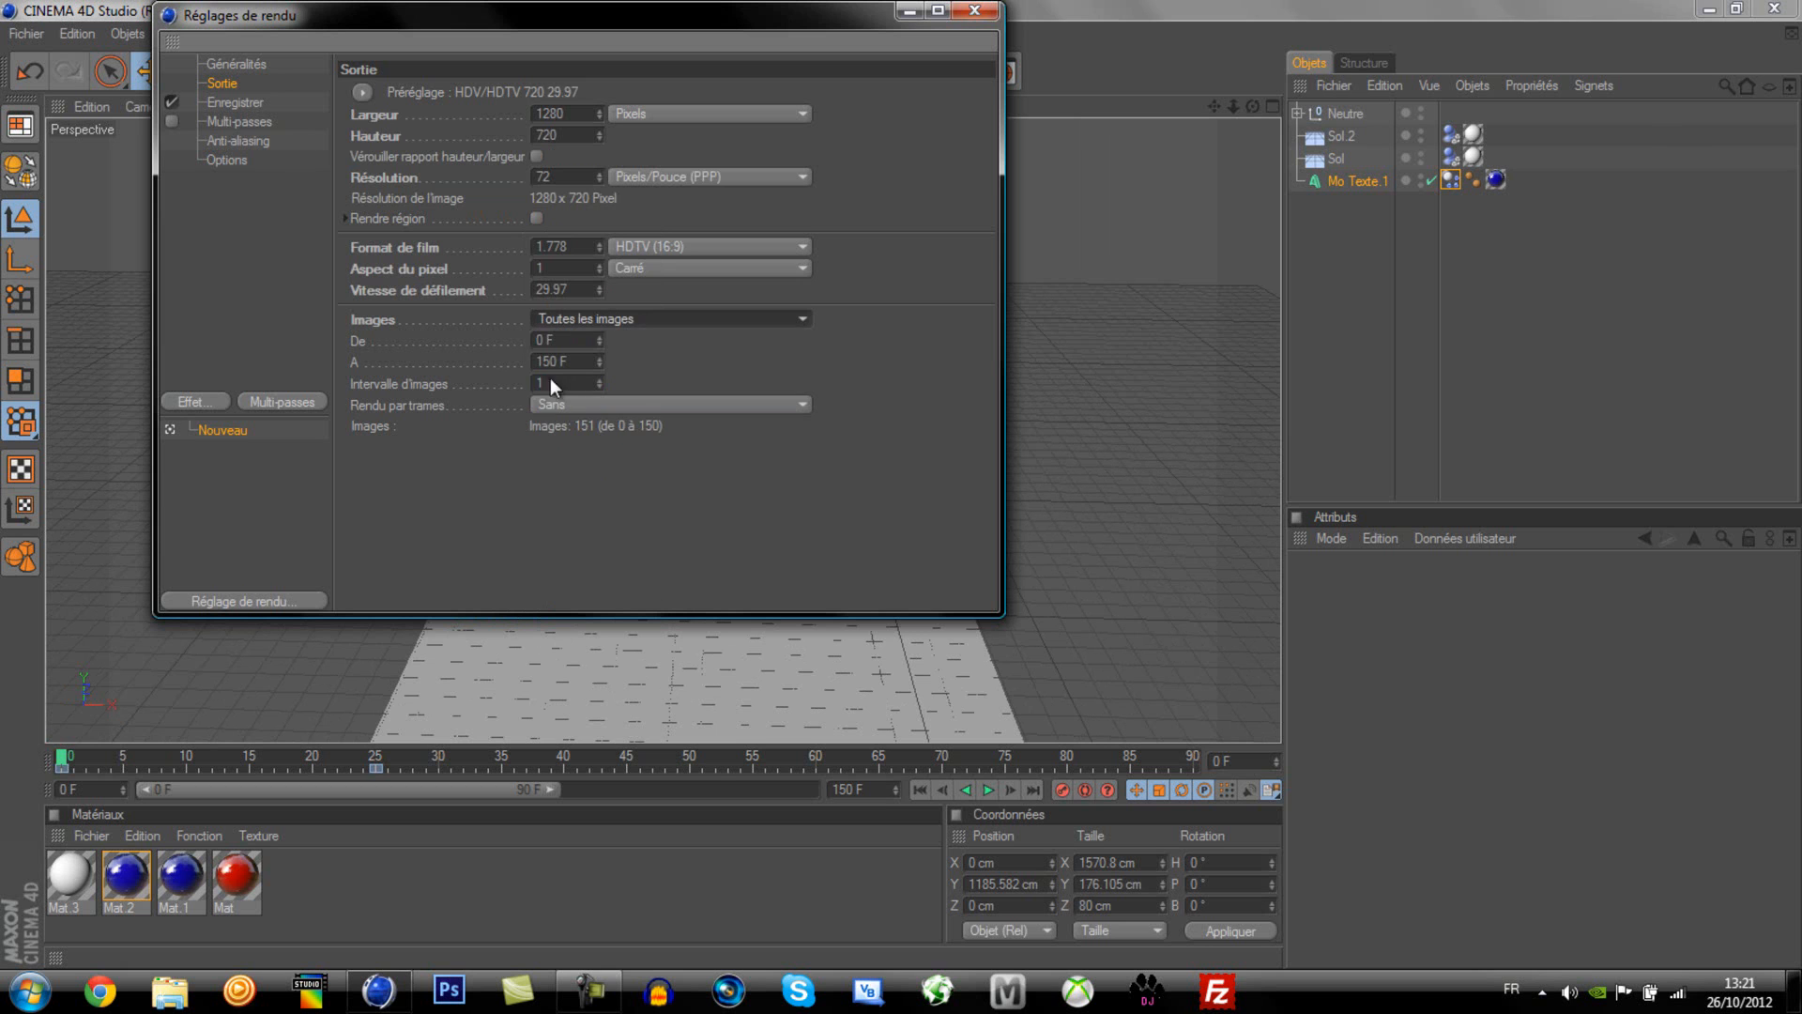
Step: Set the render's save format to Film AVI
click(224, 100)
click(647, 136)
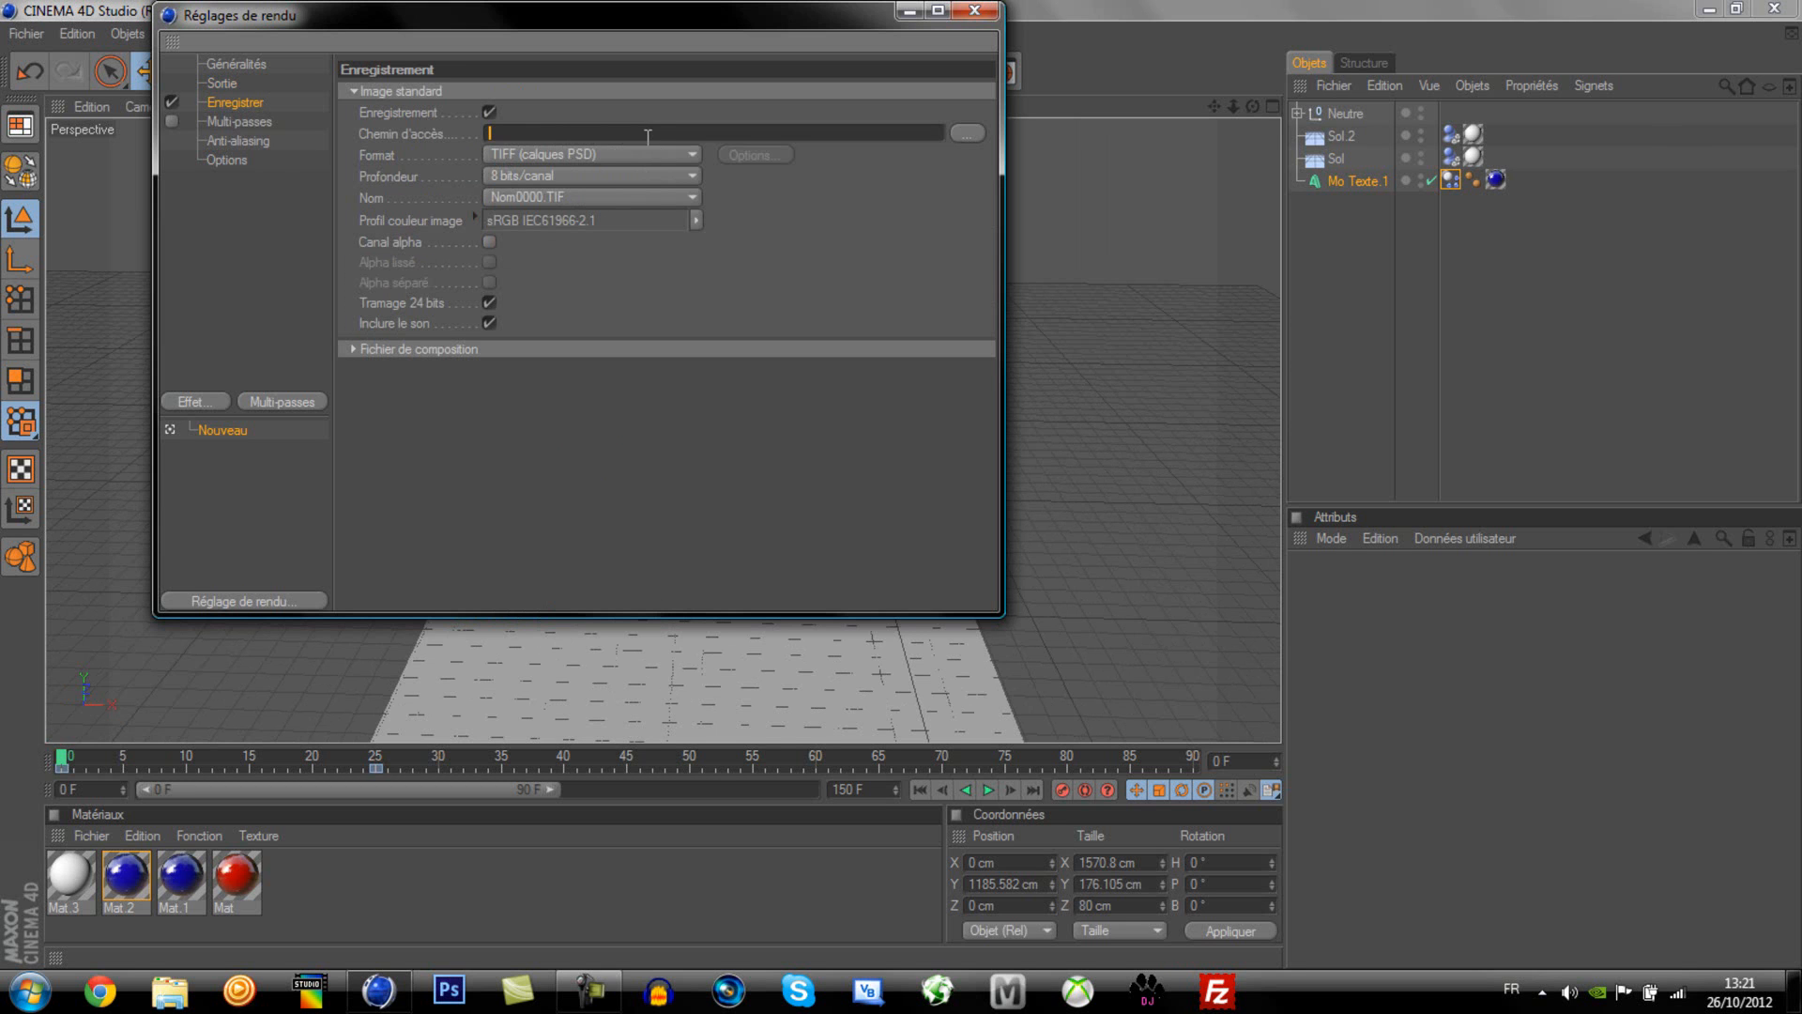
click(557, 156)
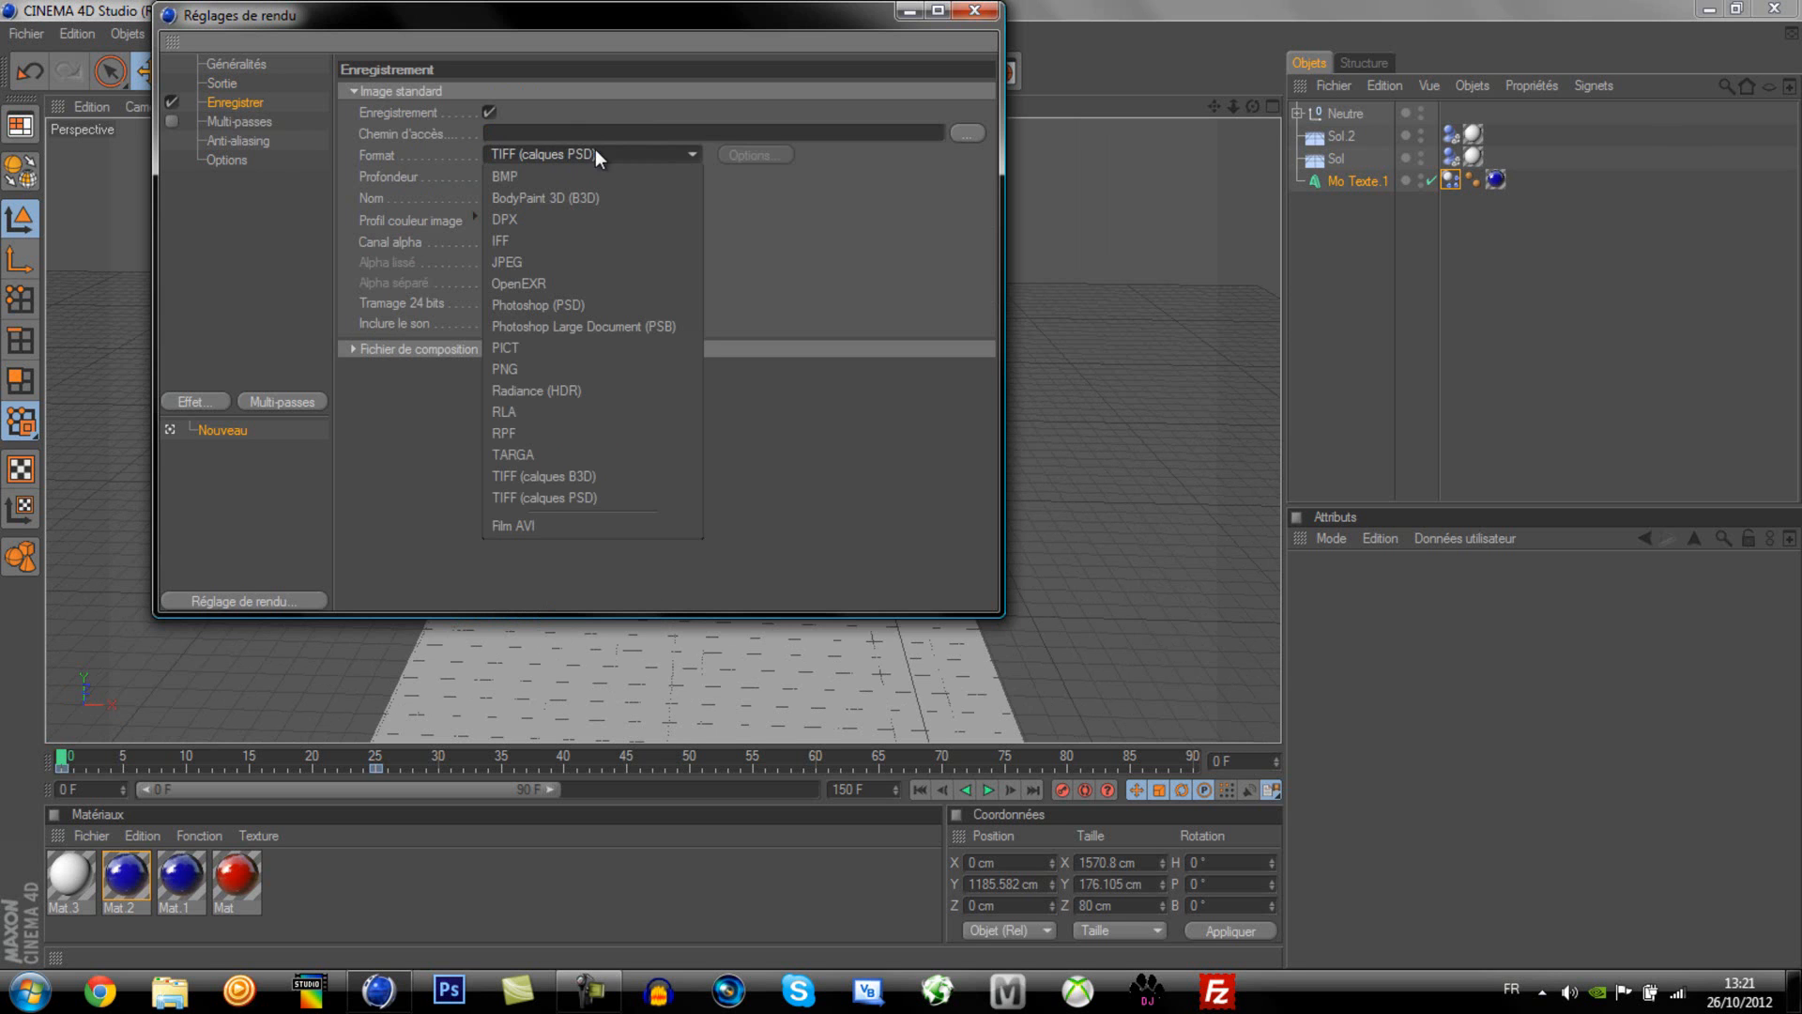
click(516, 523)
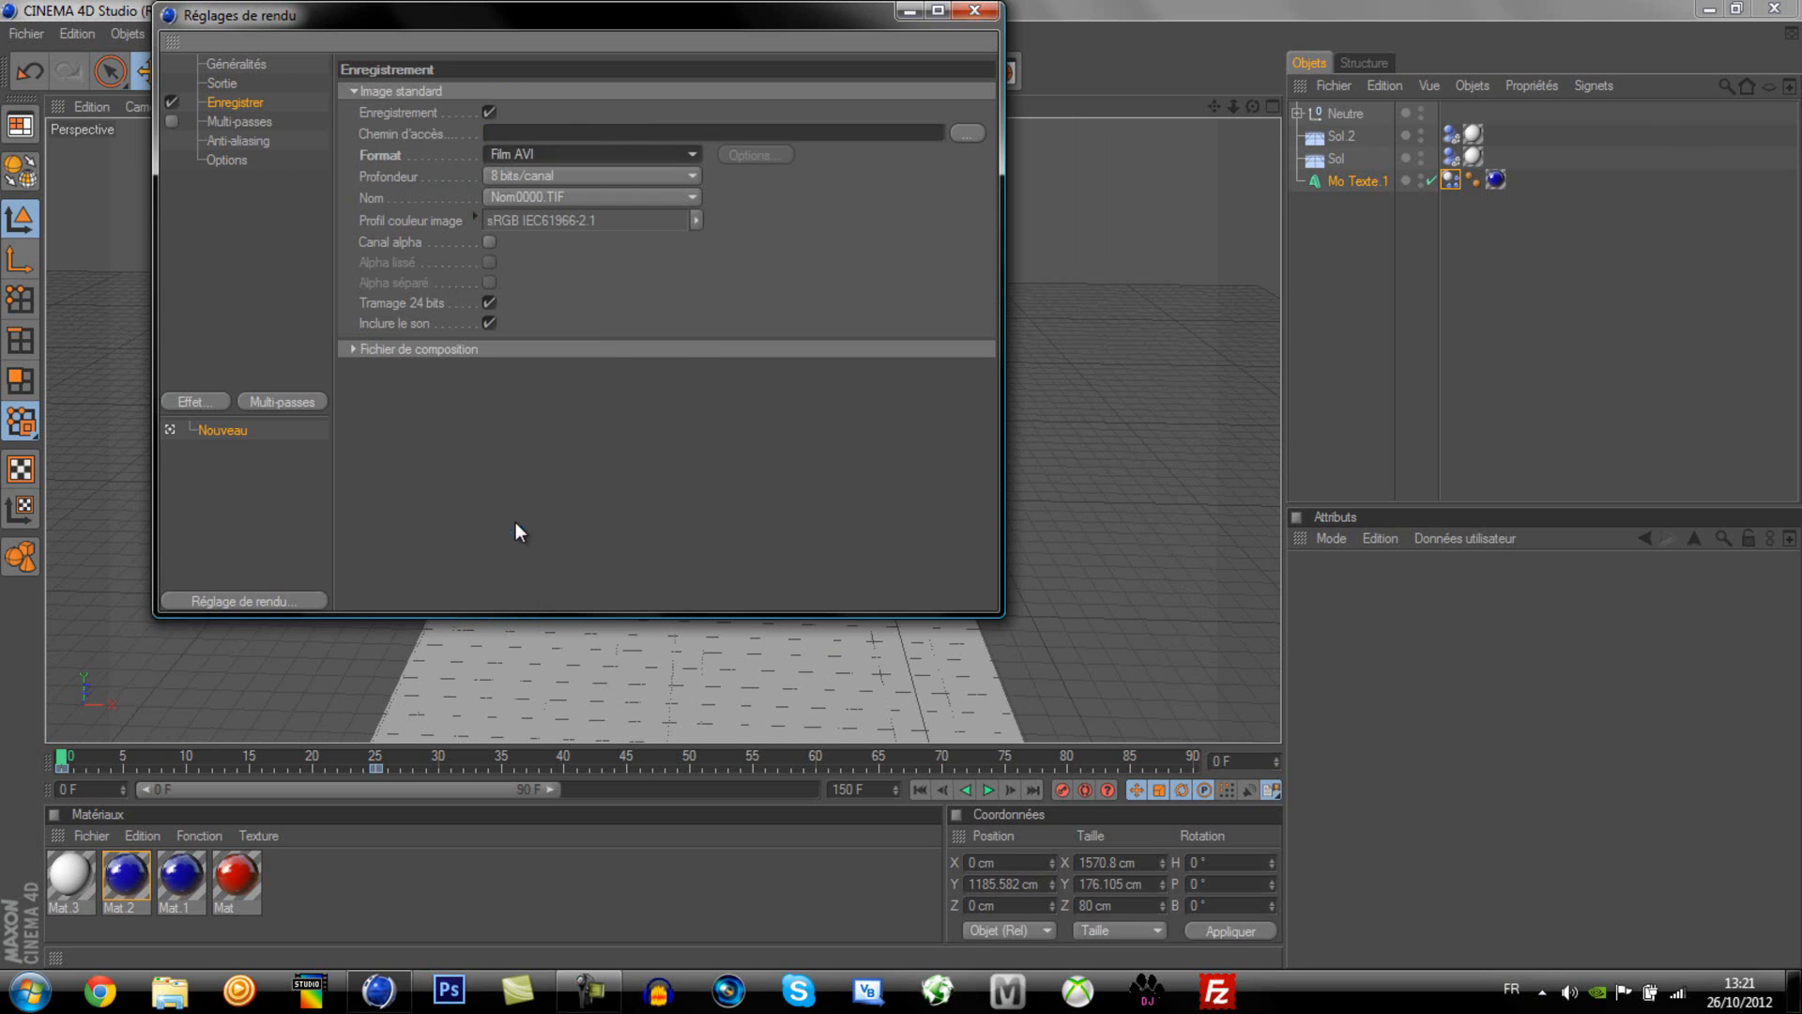
Step: Set anti-aliasing to Au mieux with a minimum level of 2x2, and close the render settings
click(234, 142)
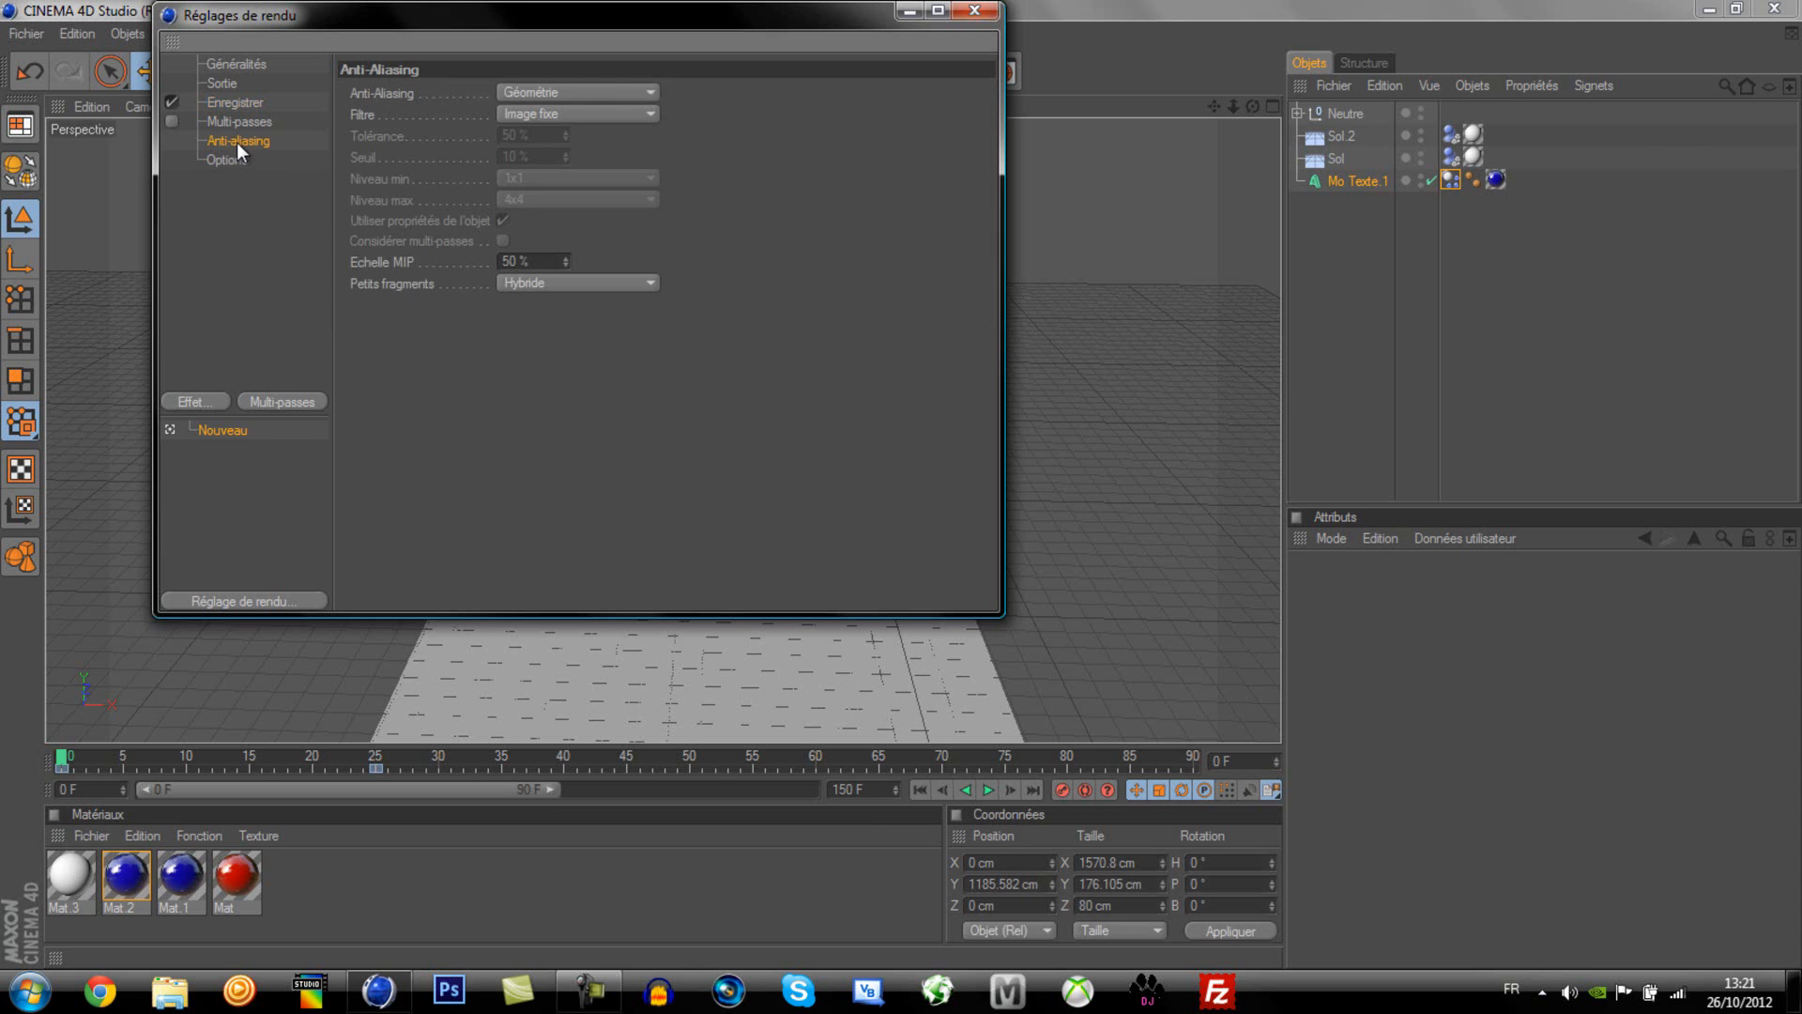
click(589, 92)
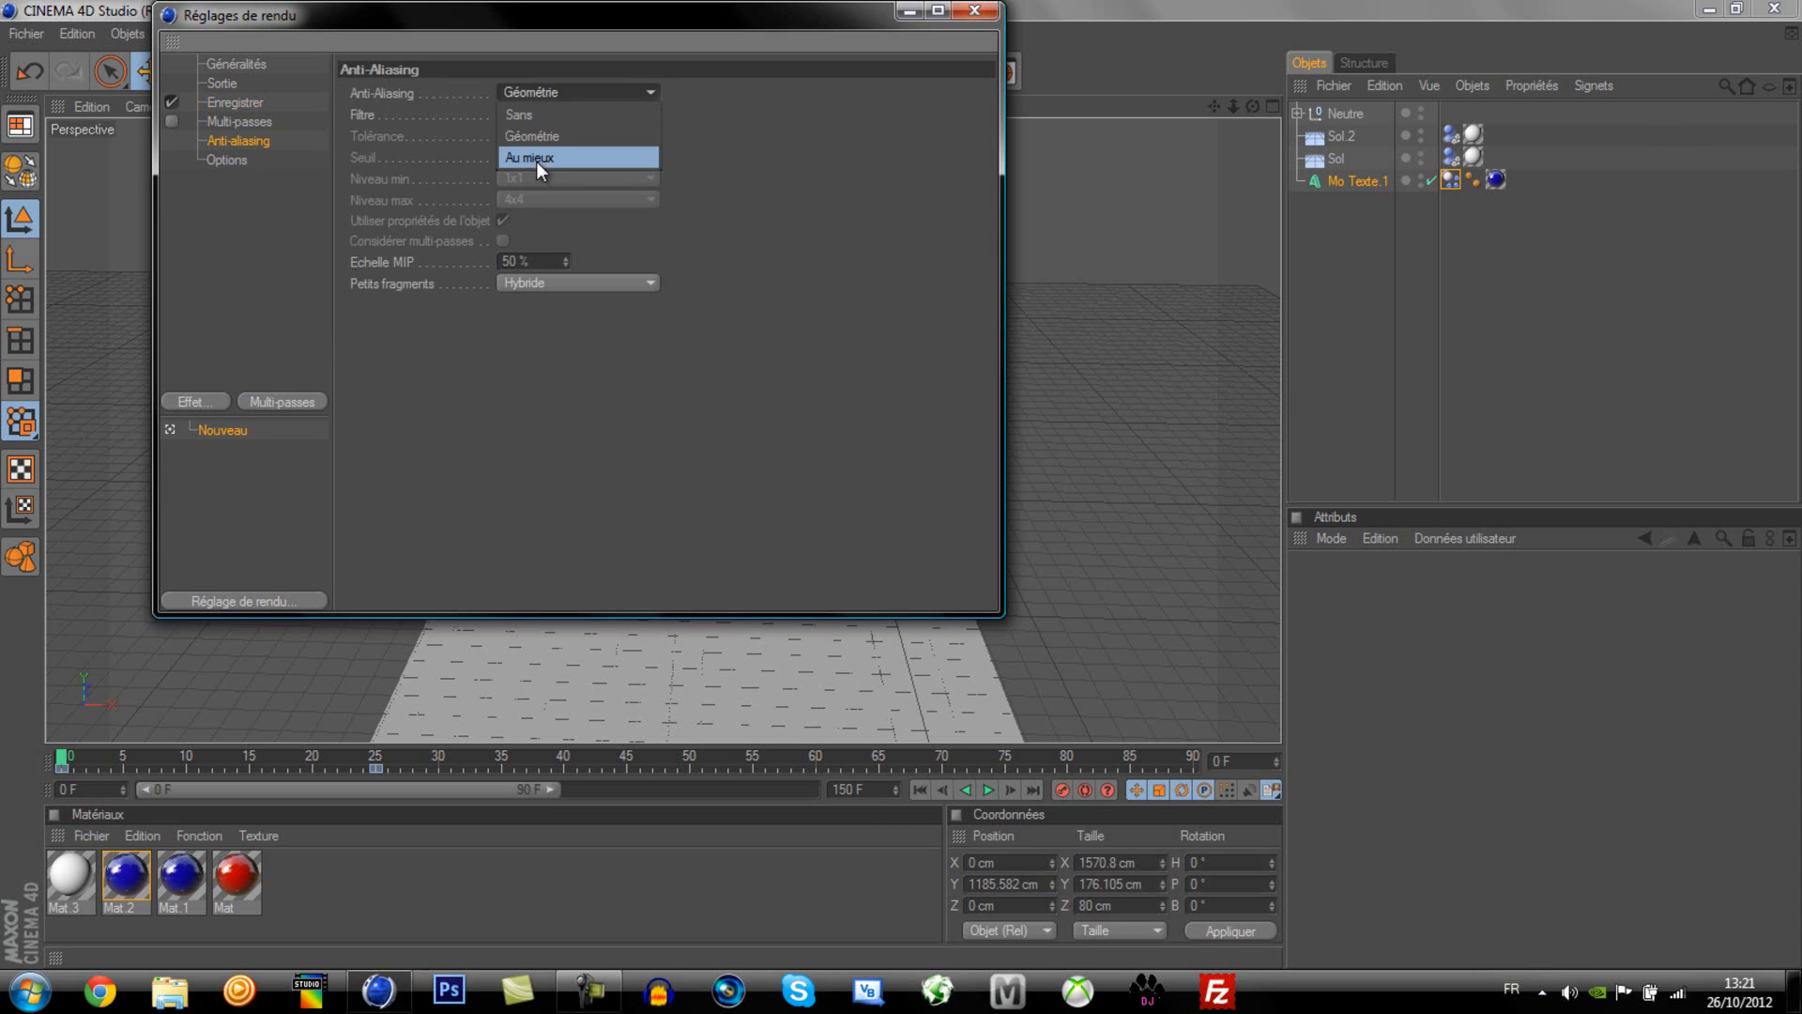
click(536, 157)
click(554, 112)
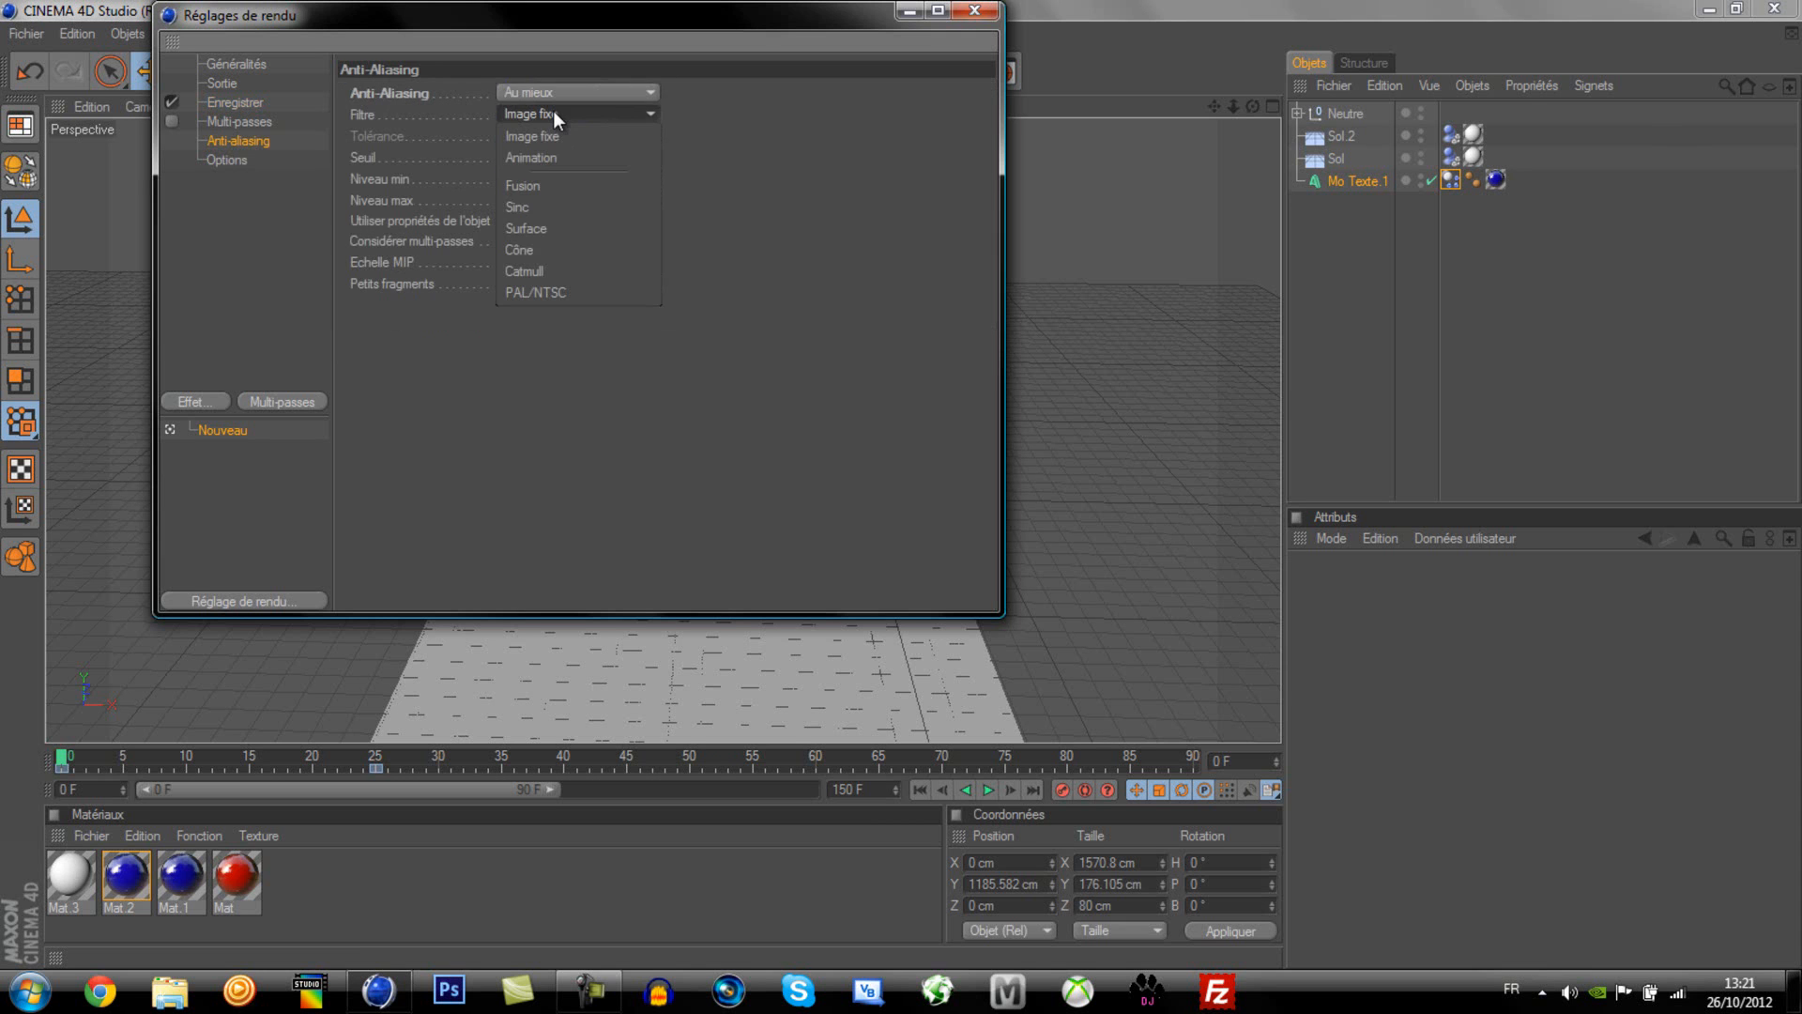
click(792, 184)
click(594, 177)
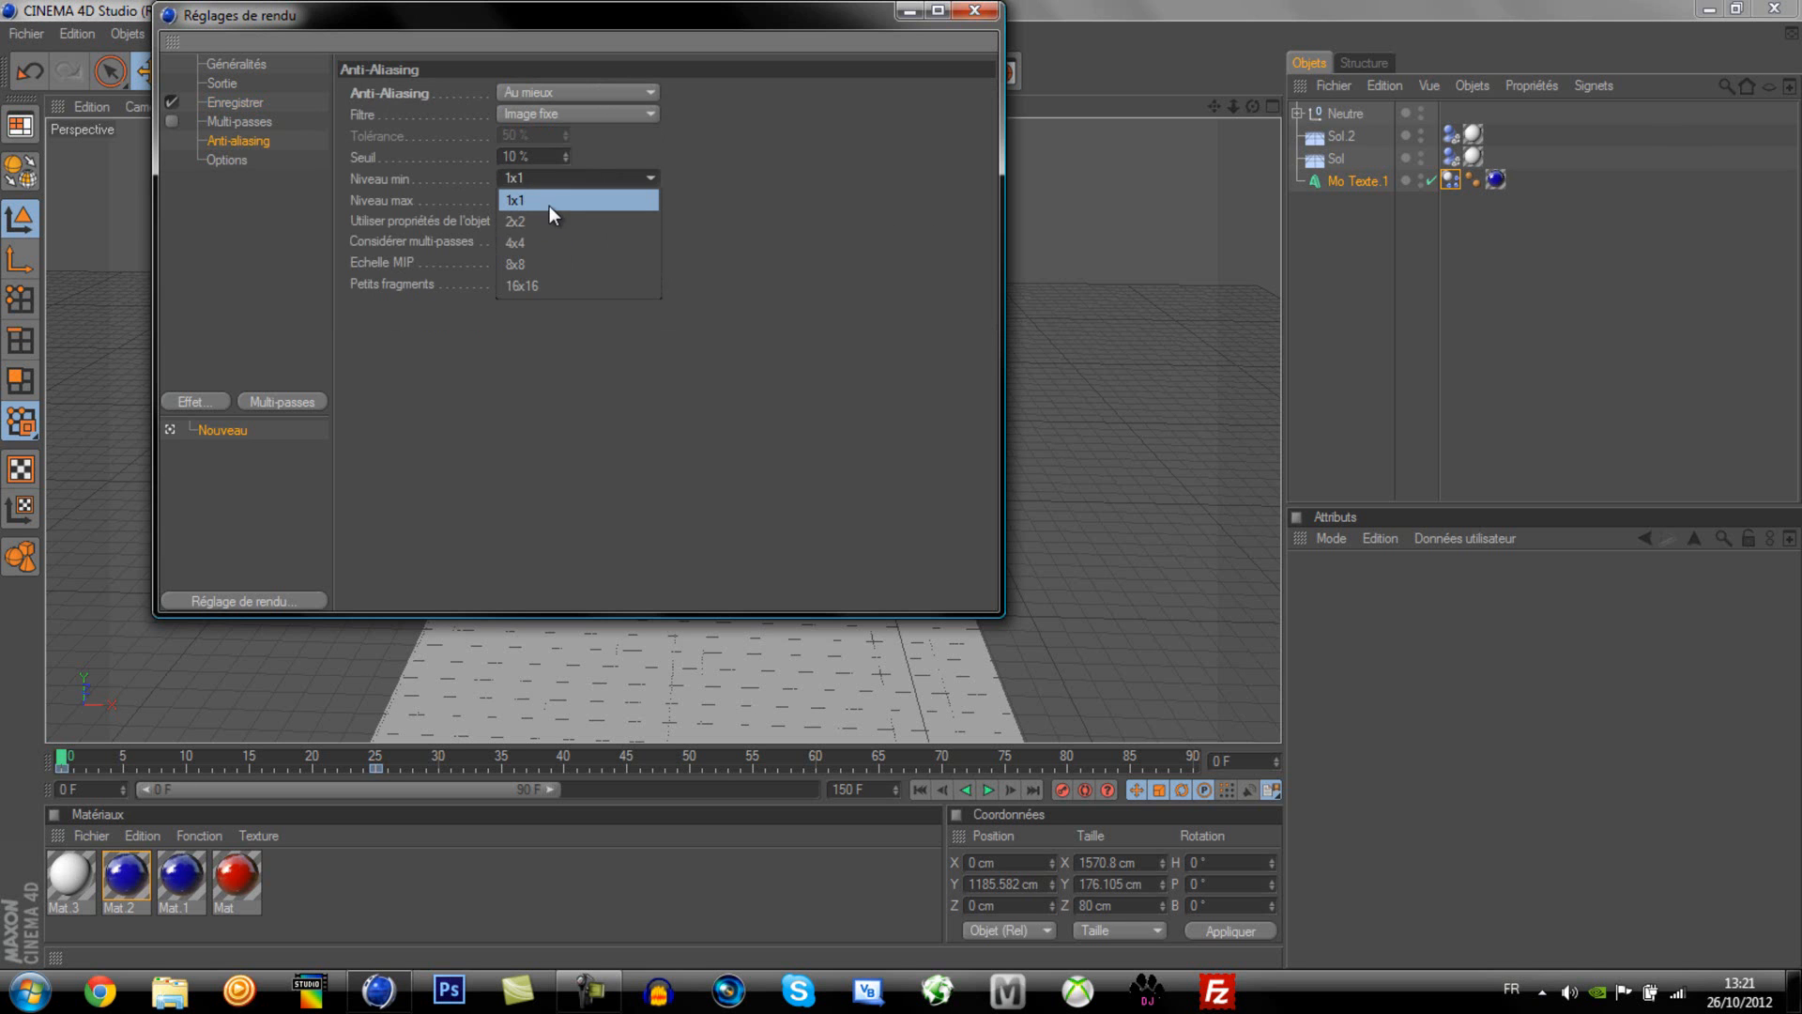
click(540, 216)
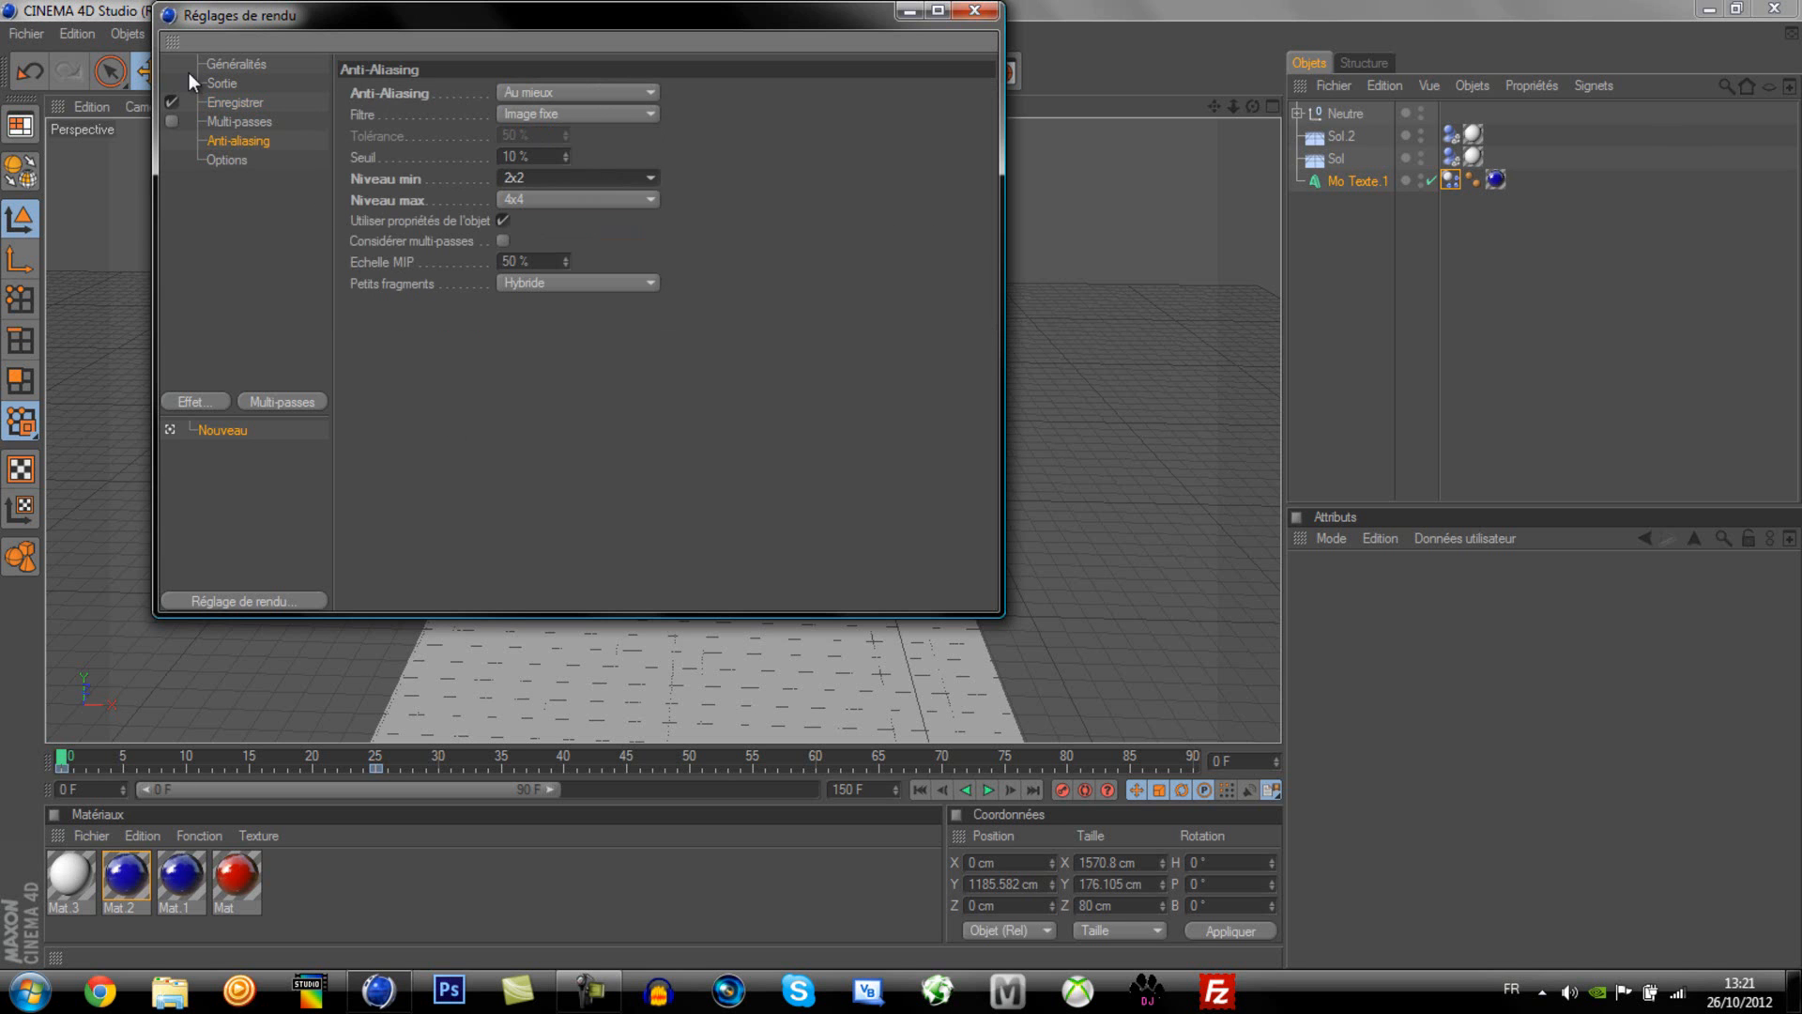
click(974, 10)
Step: Try to render the animation in the picture viewer, decline continuing without saving, and minimize the window
click(529, 74)
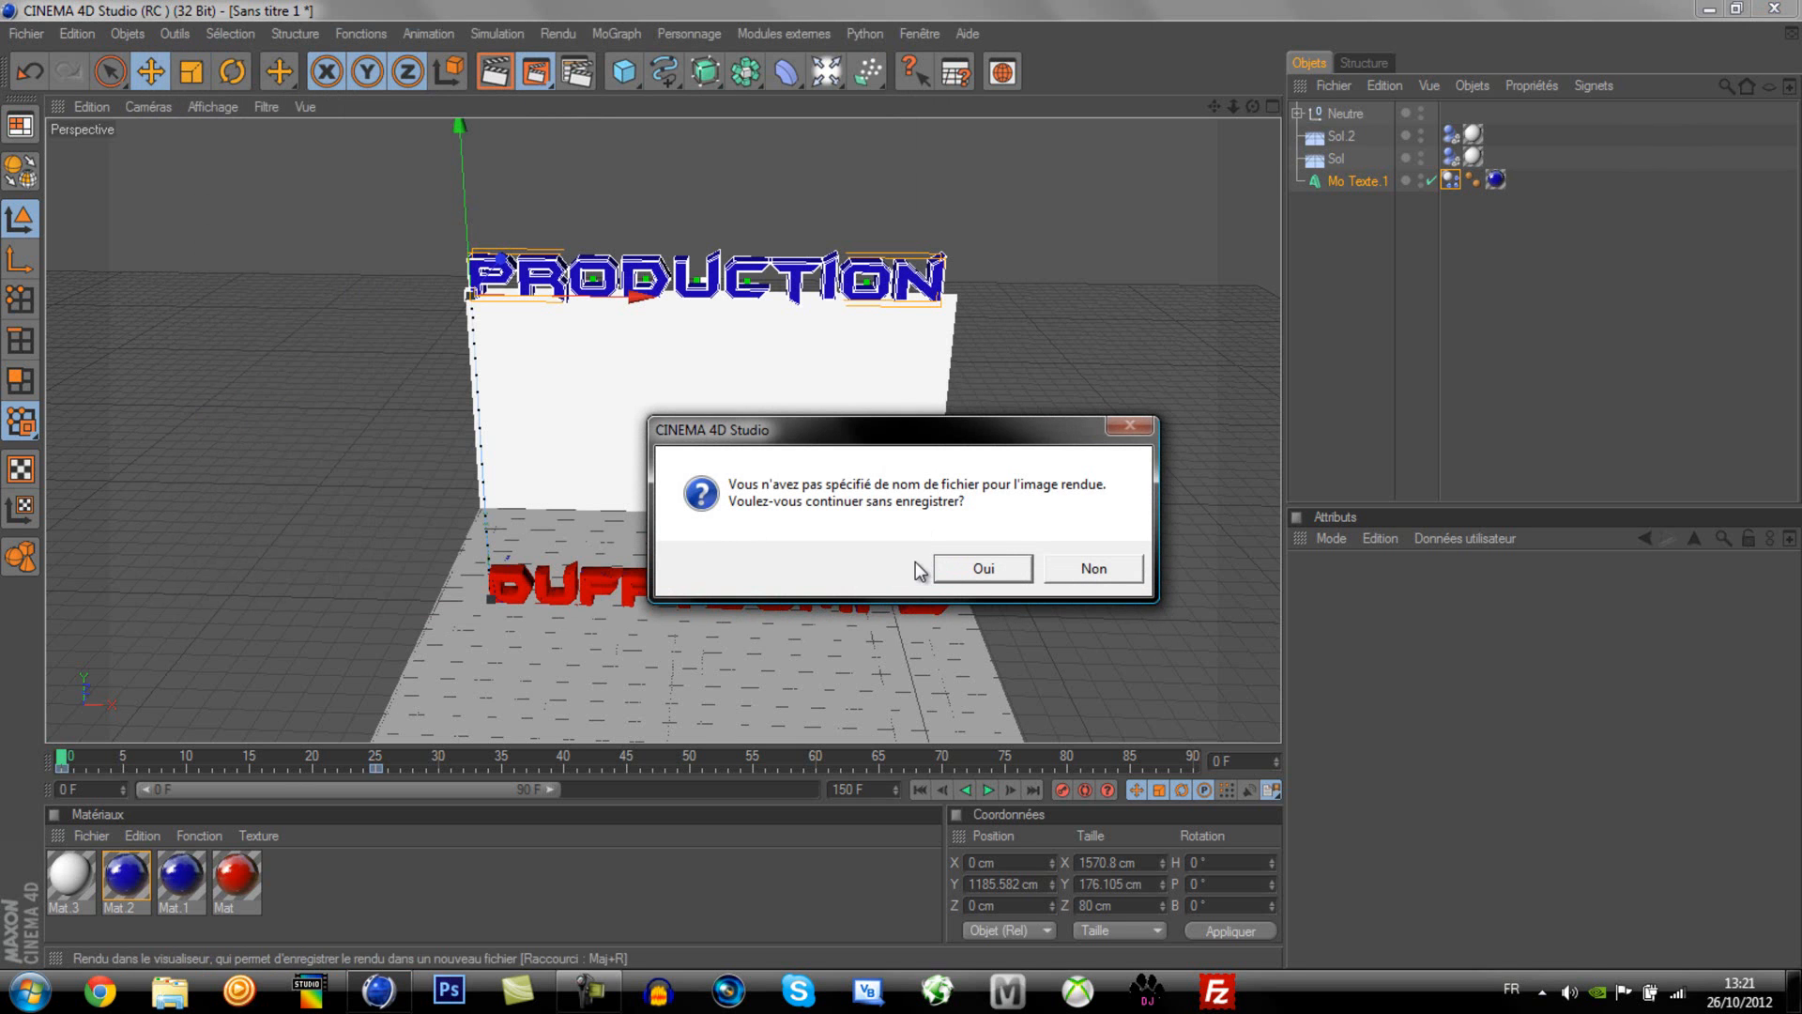
click(1095, 568)
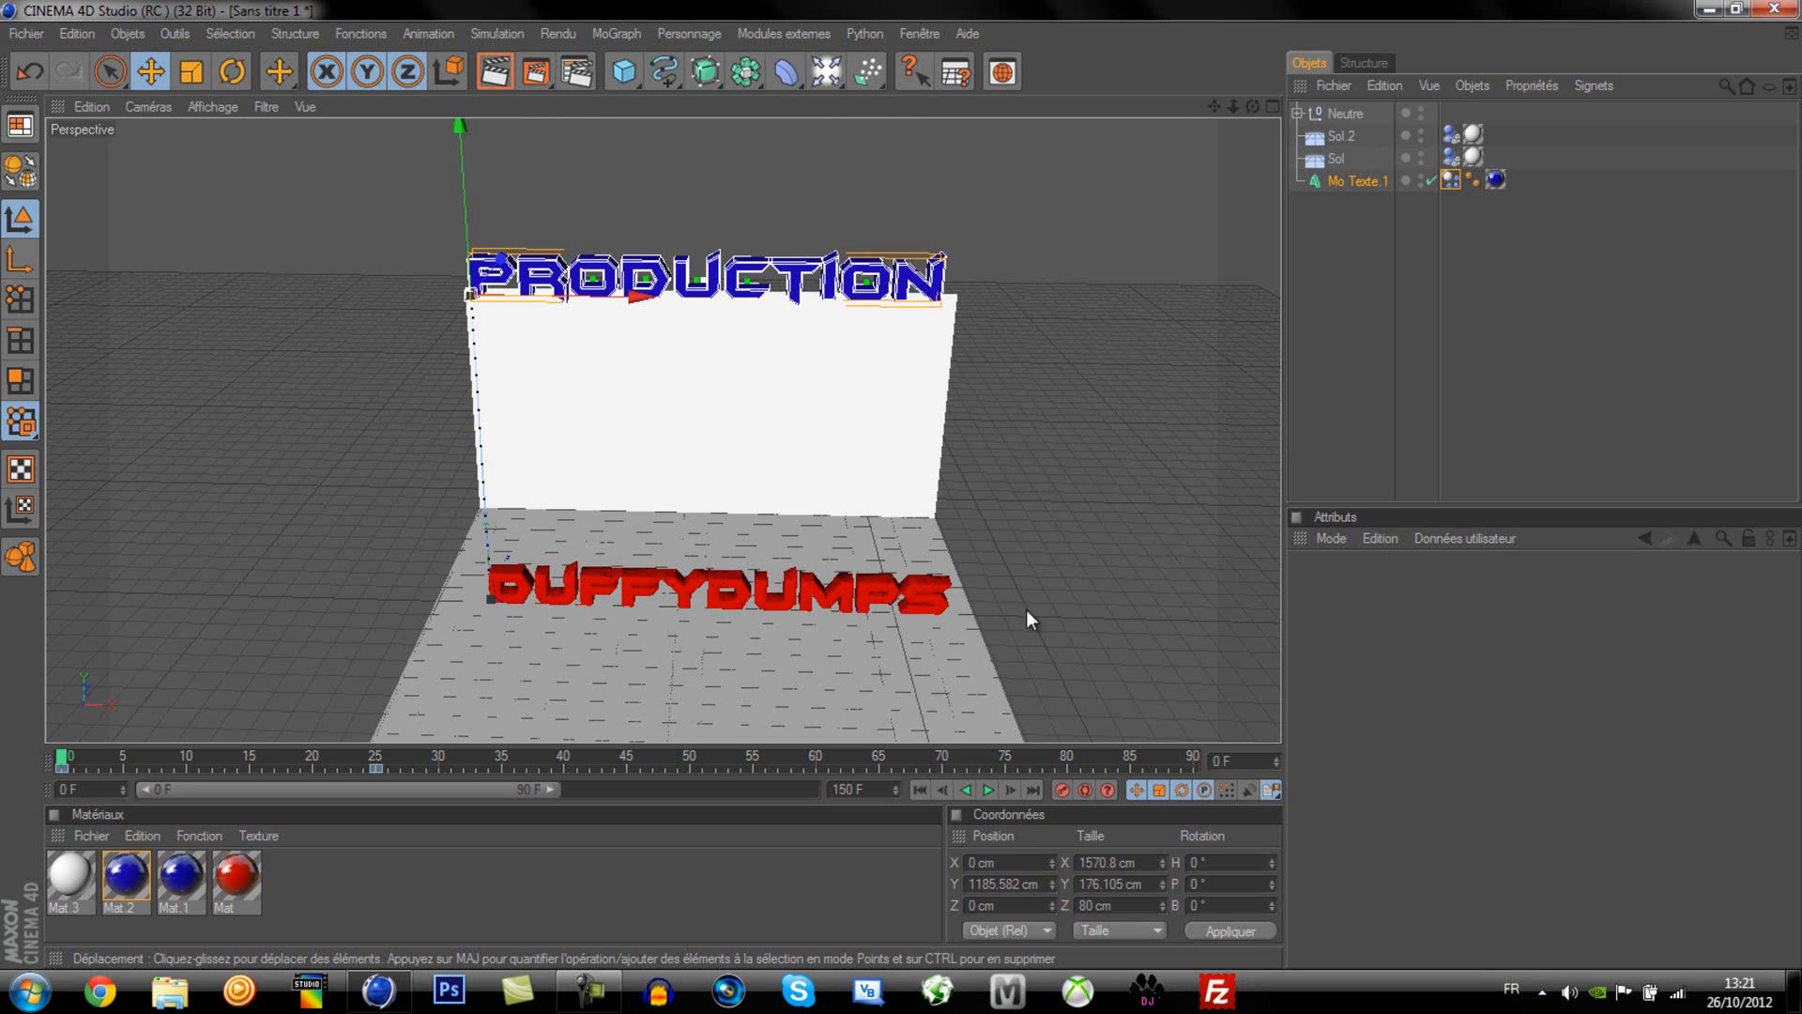
click(1710, 8)
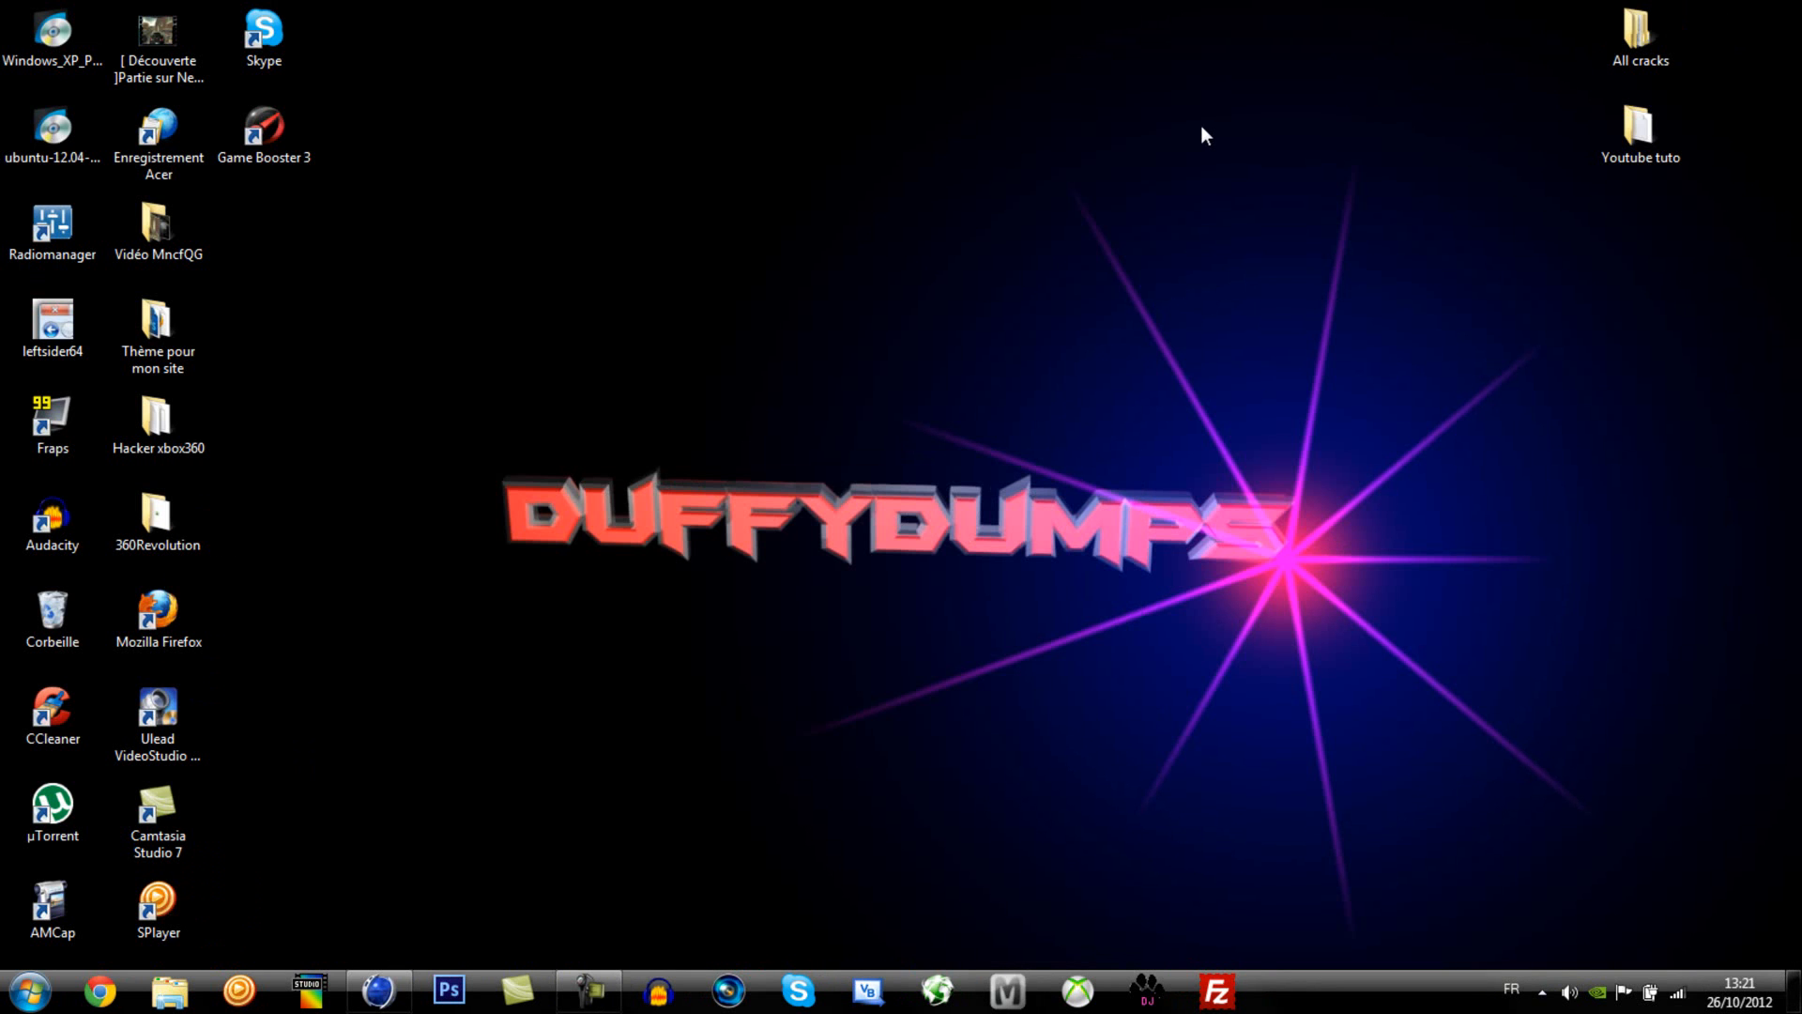